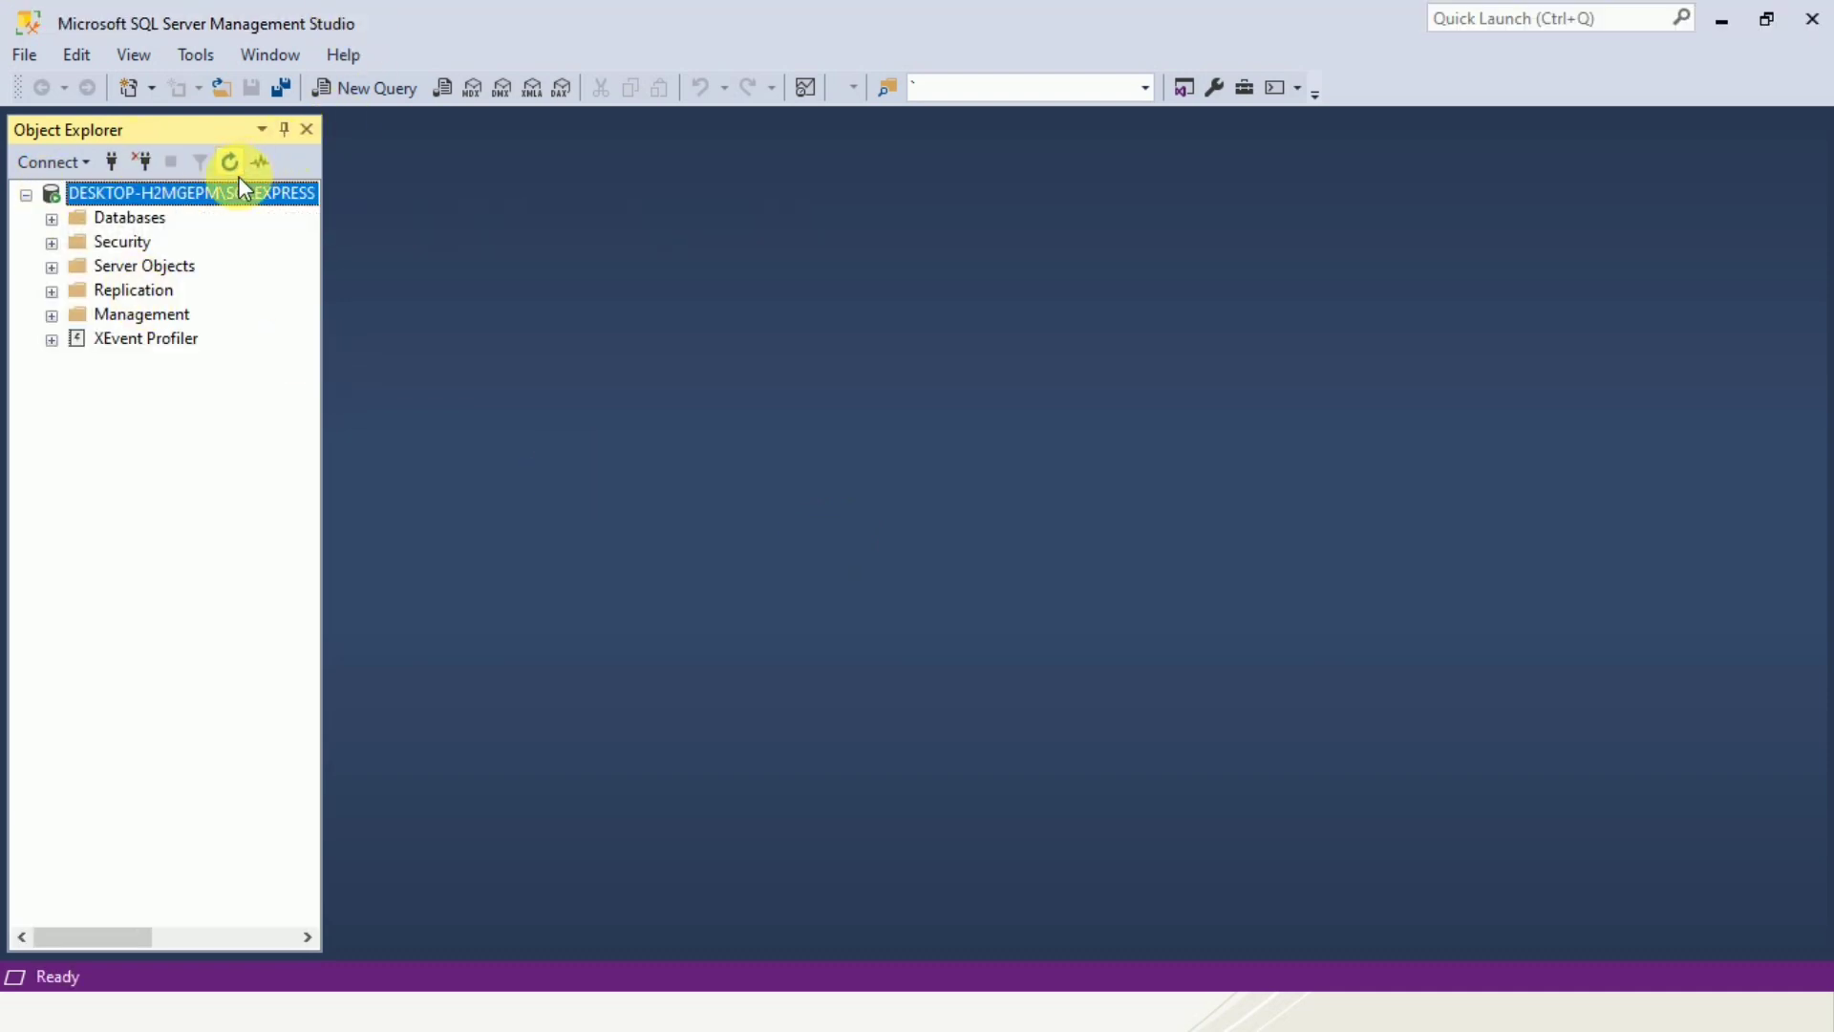
# Set the server's authentication to SQL Server and Windows Authentication mode in the server properties.
pyautogui.rightClick(174, 191)
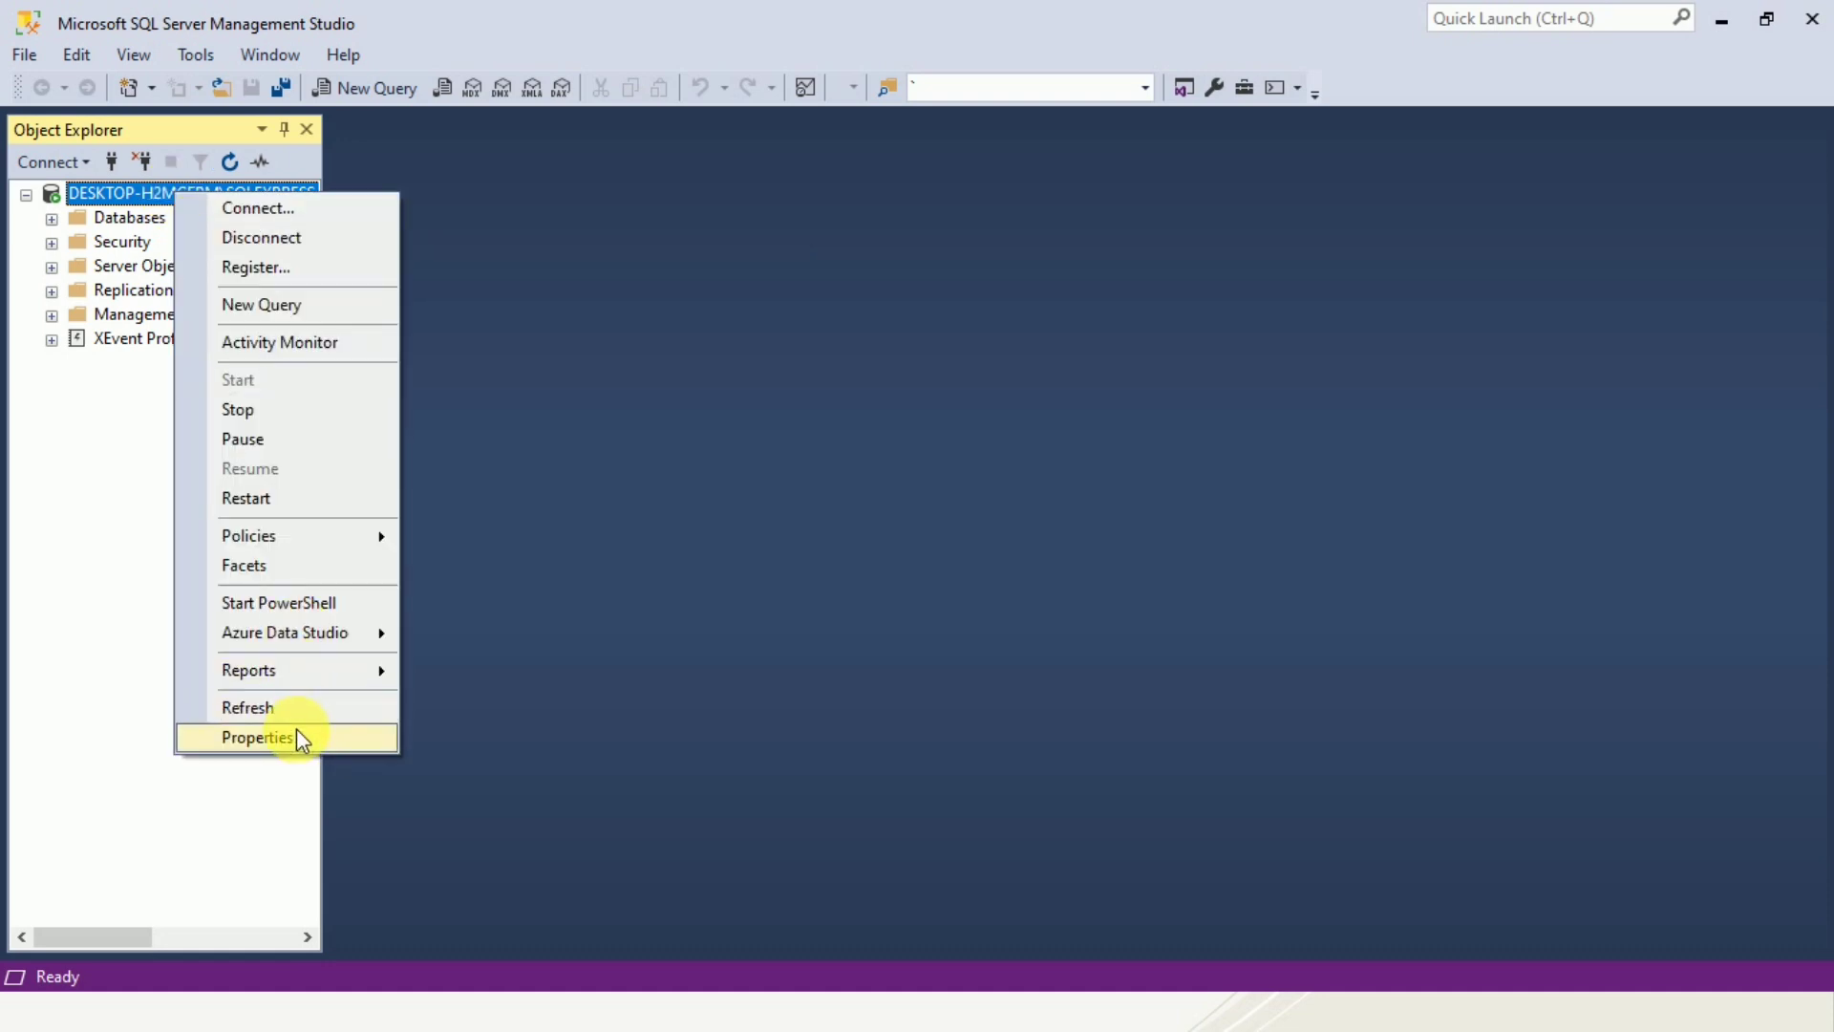
pyautogui.click(296, 738)
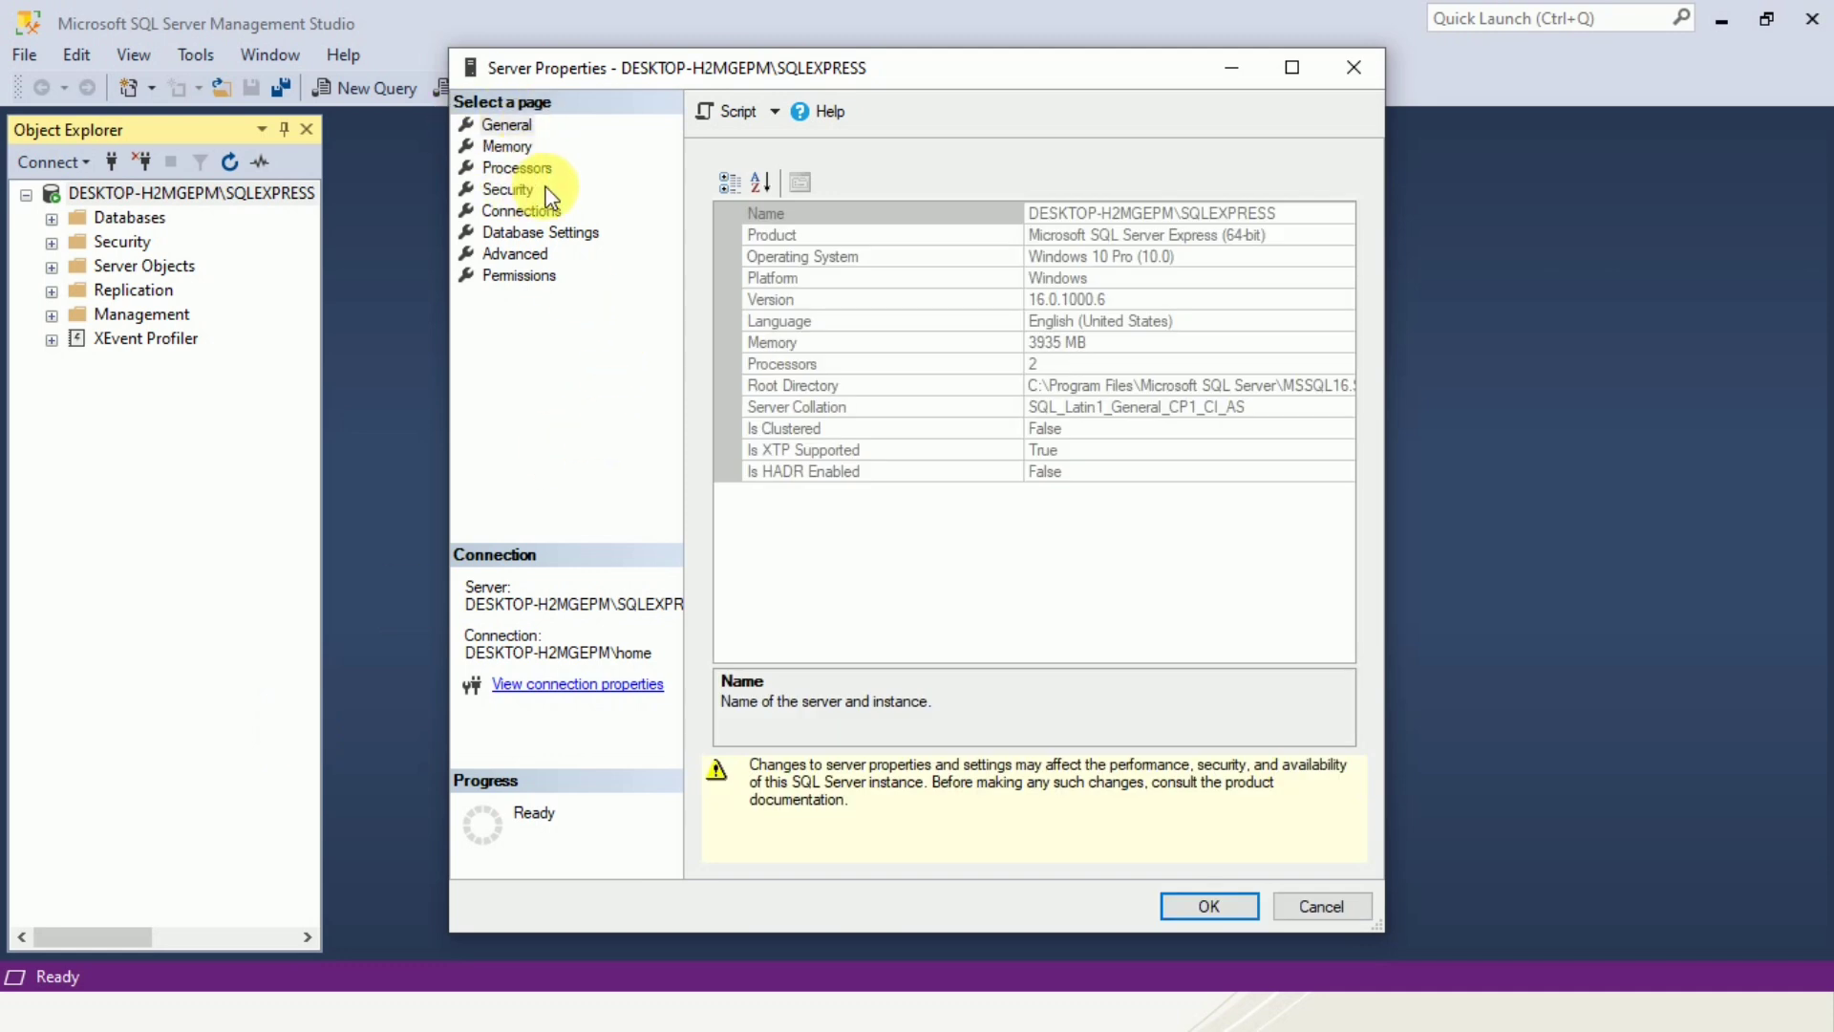
pyautogui.click(510, 190)
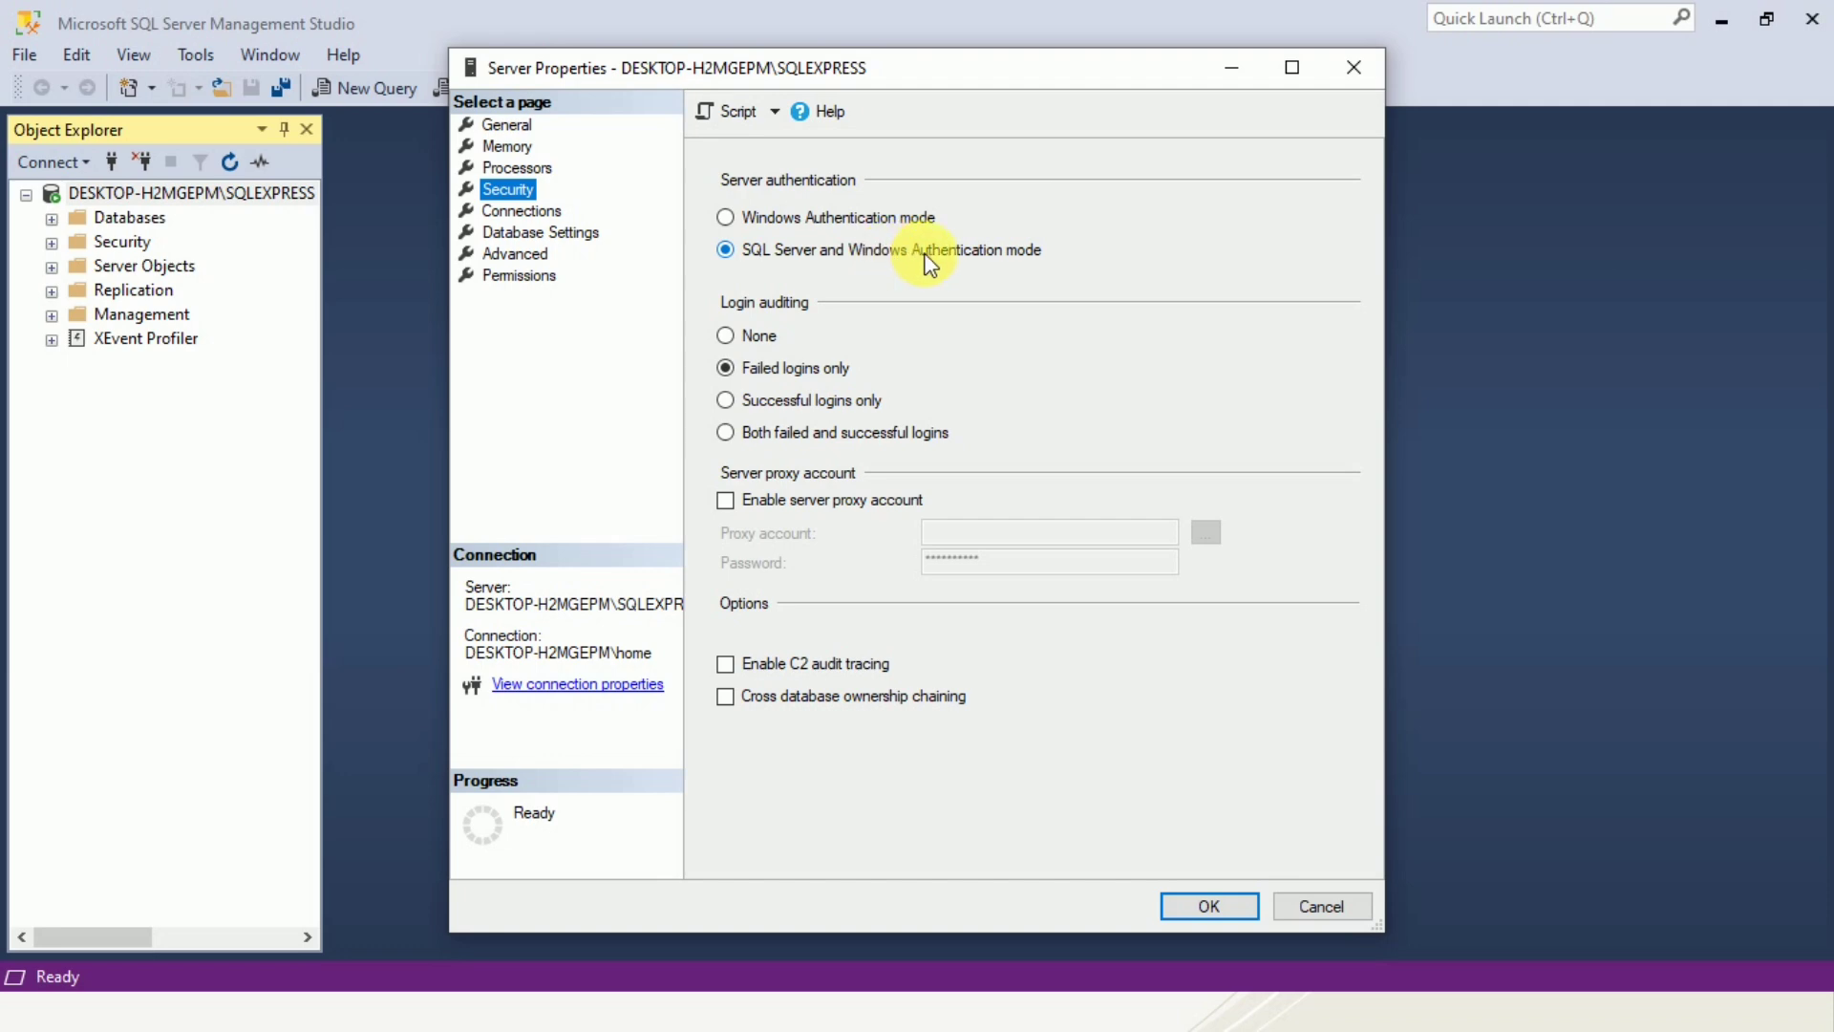
pyautogui.click(1184, 912)
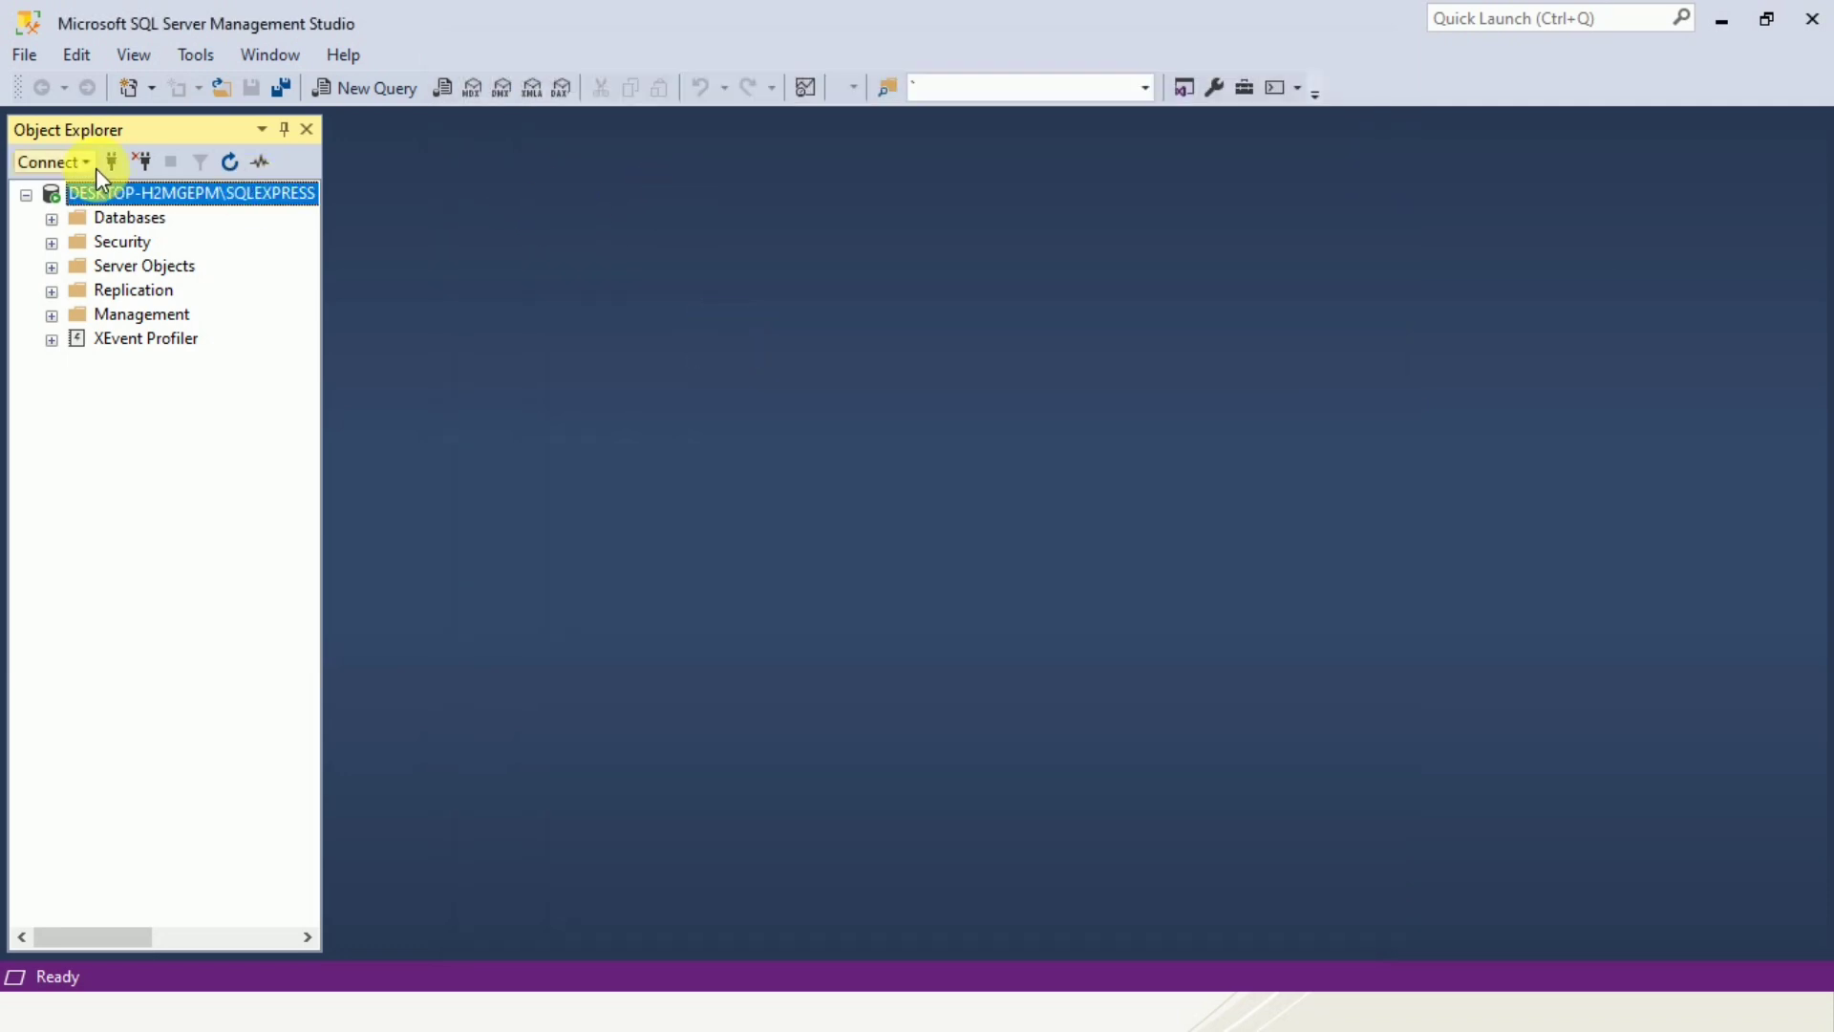
# Start a new login under Security > Logins using SQL Server authentication.
pyautogui.rightClick(146, 191)
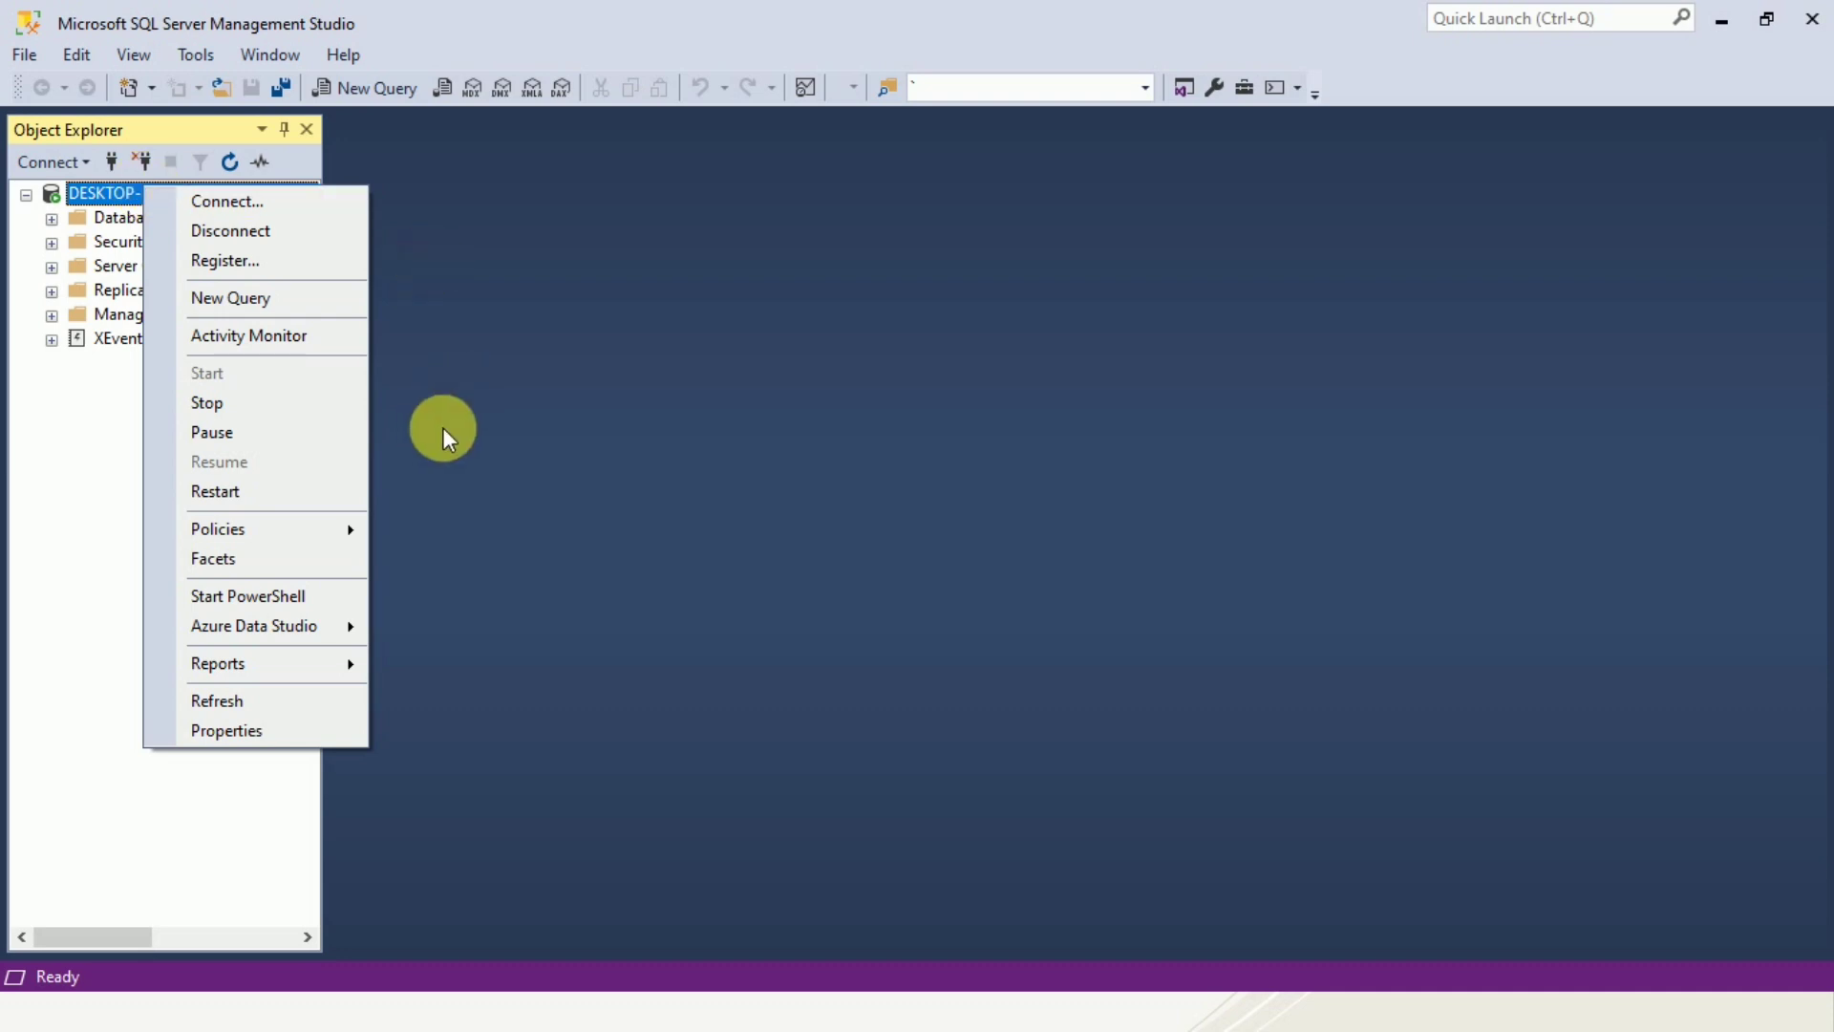
pyautogui.click(453, 475)
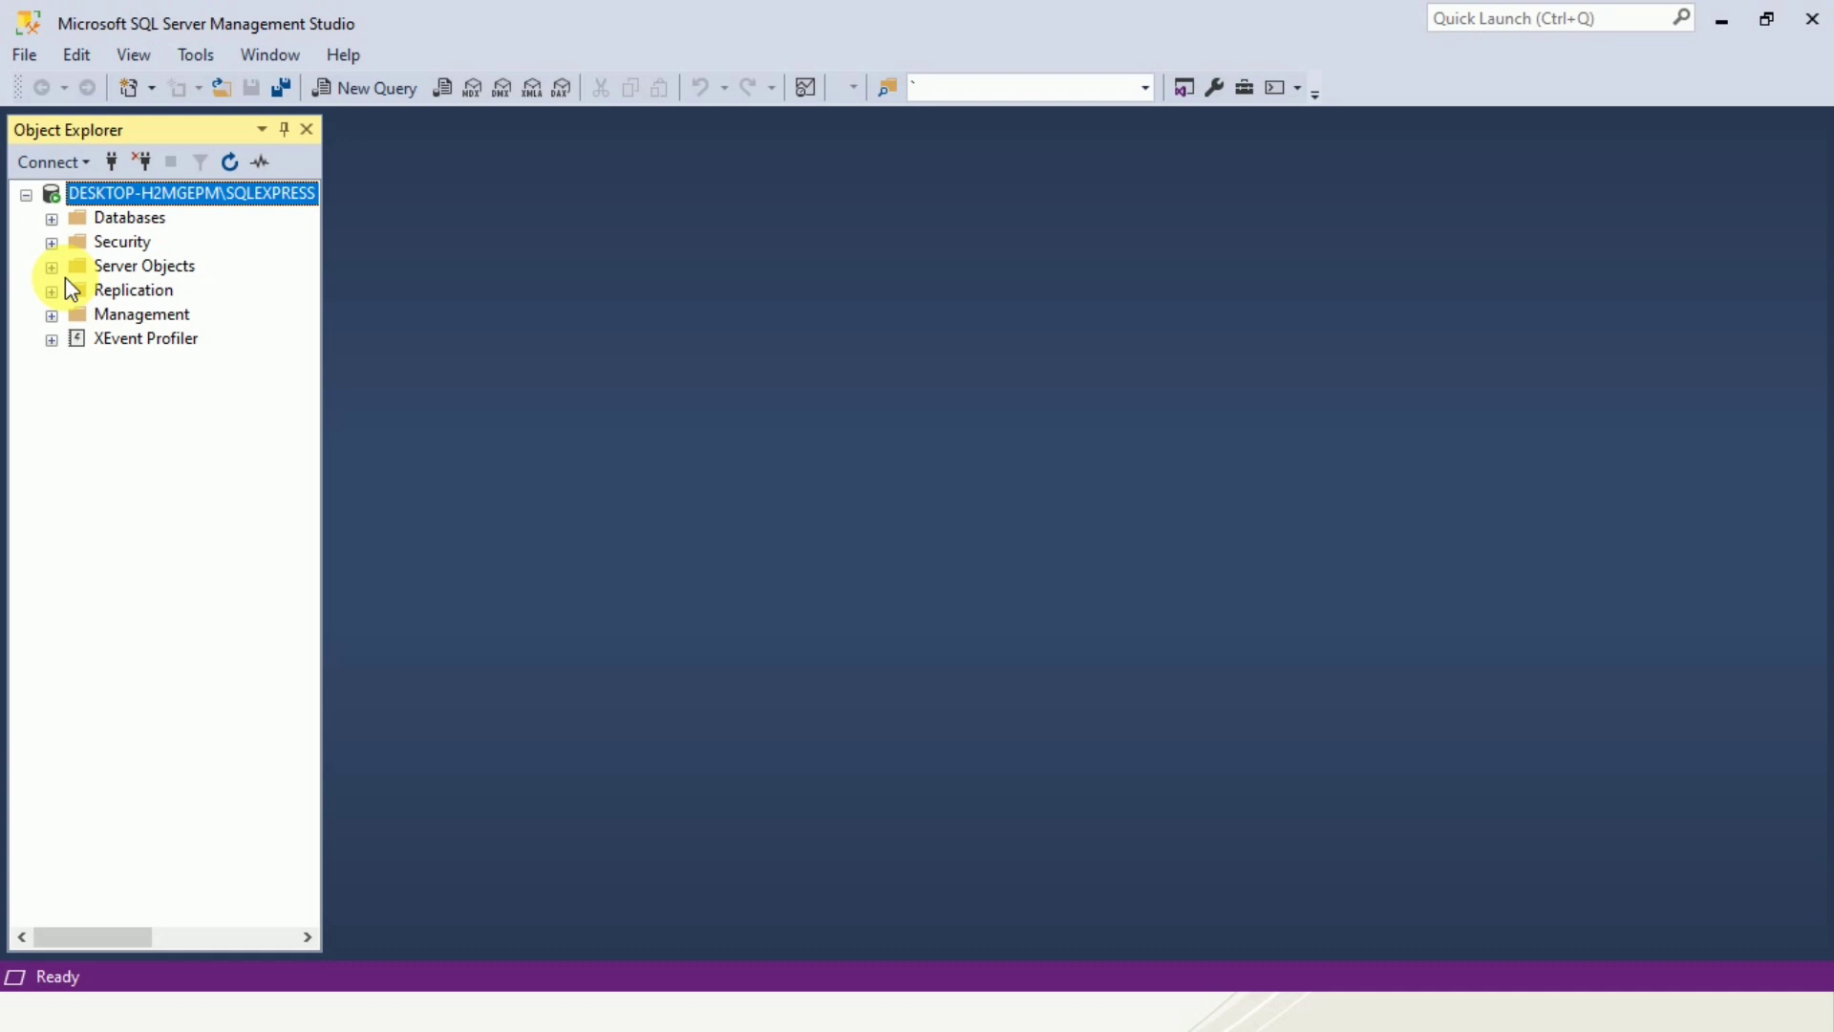
pyautogui.click(51, 243)
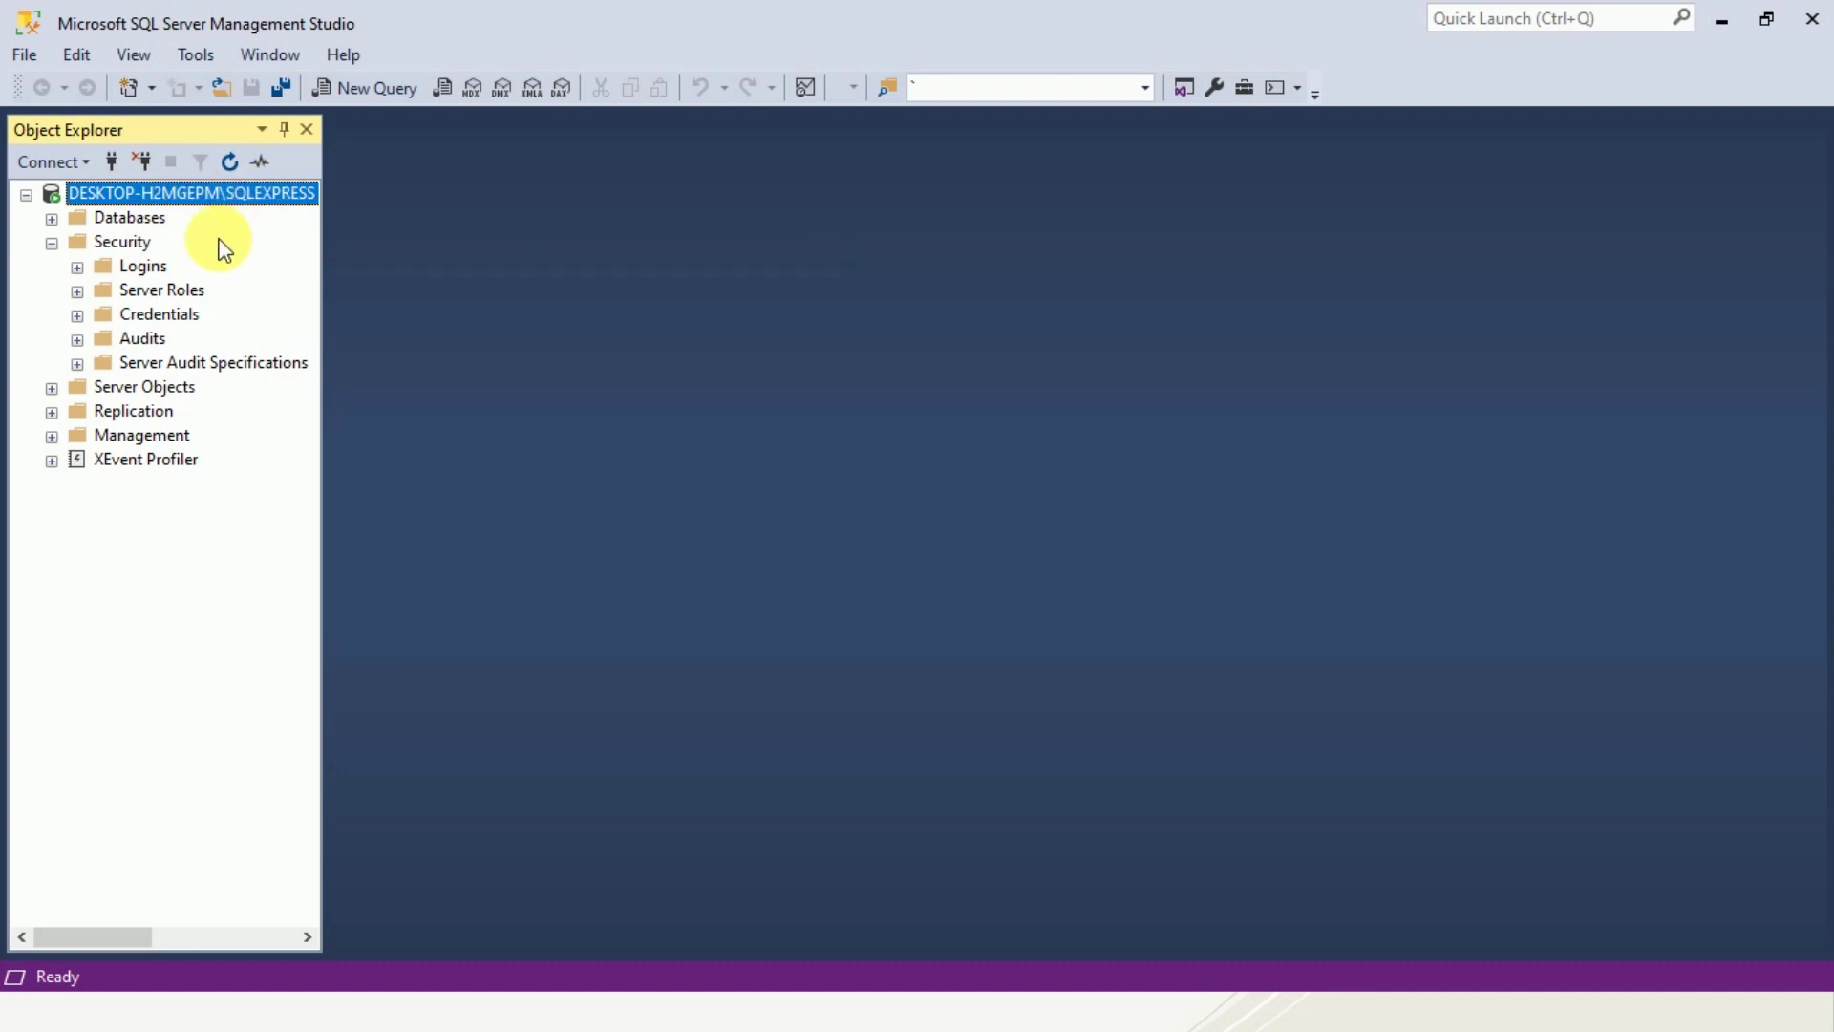
pyautogui.rightClick(145, 271)
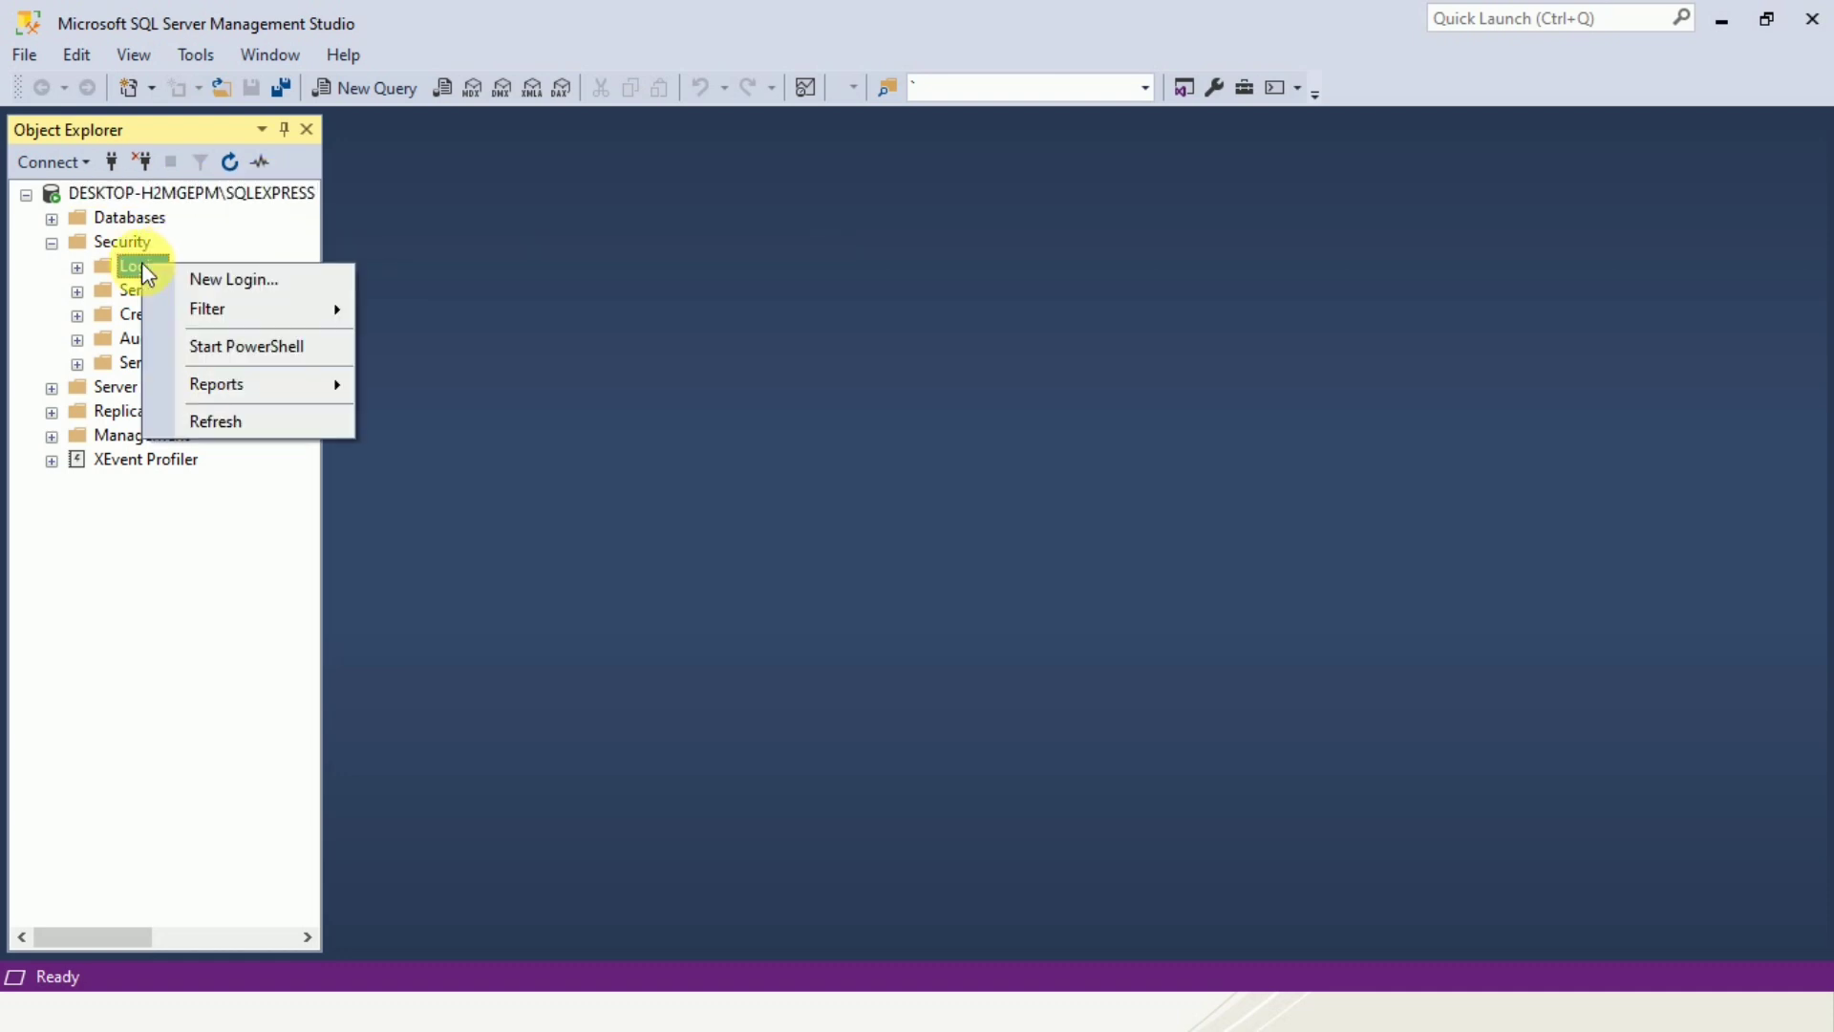
pyautogui.click(244, 277)
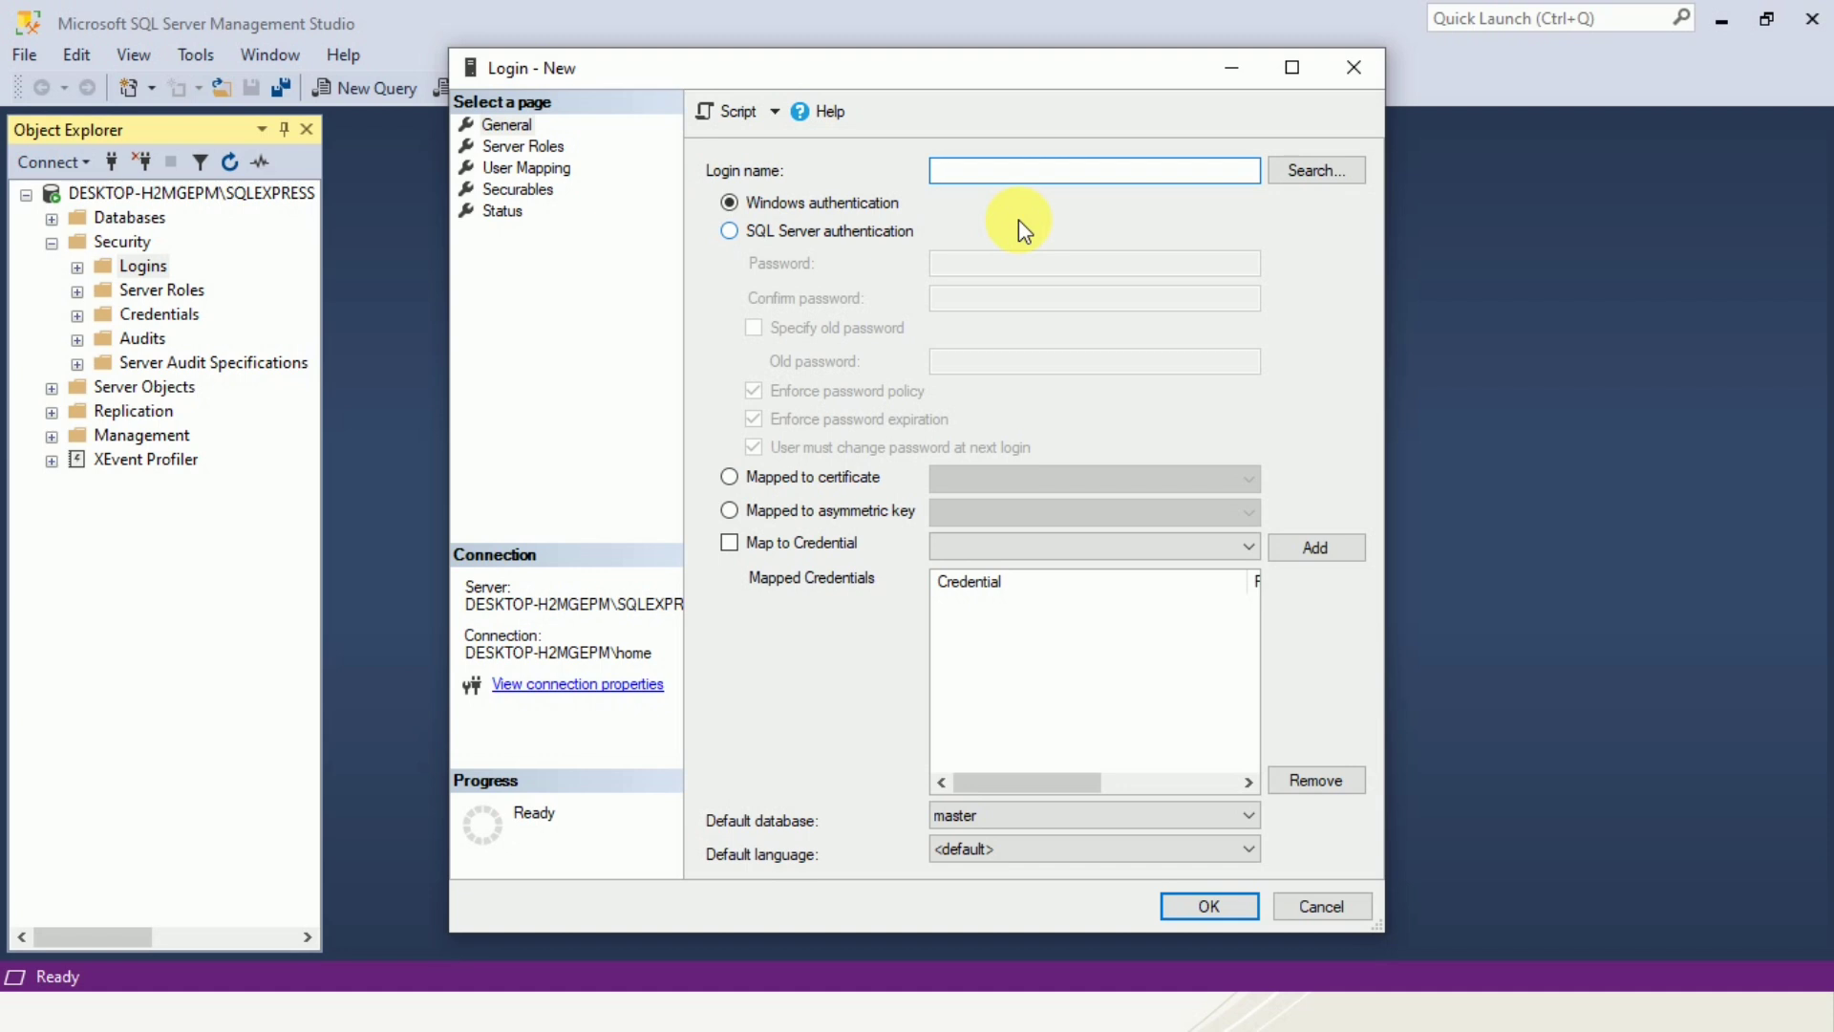
pyautogui.click(730, 231)
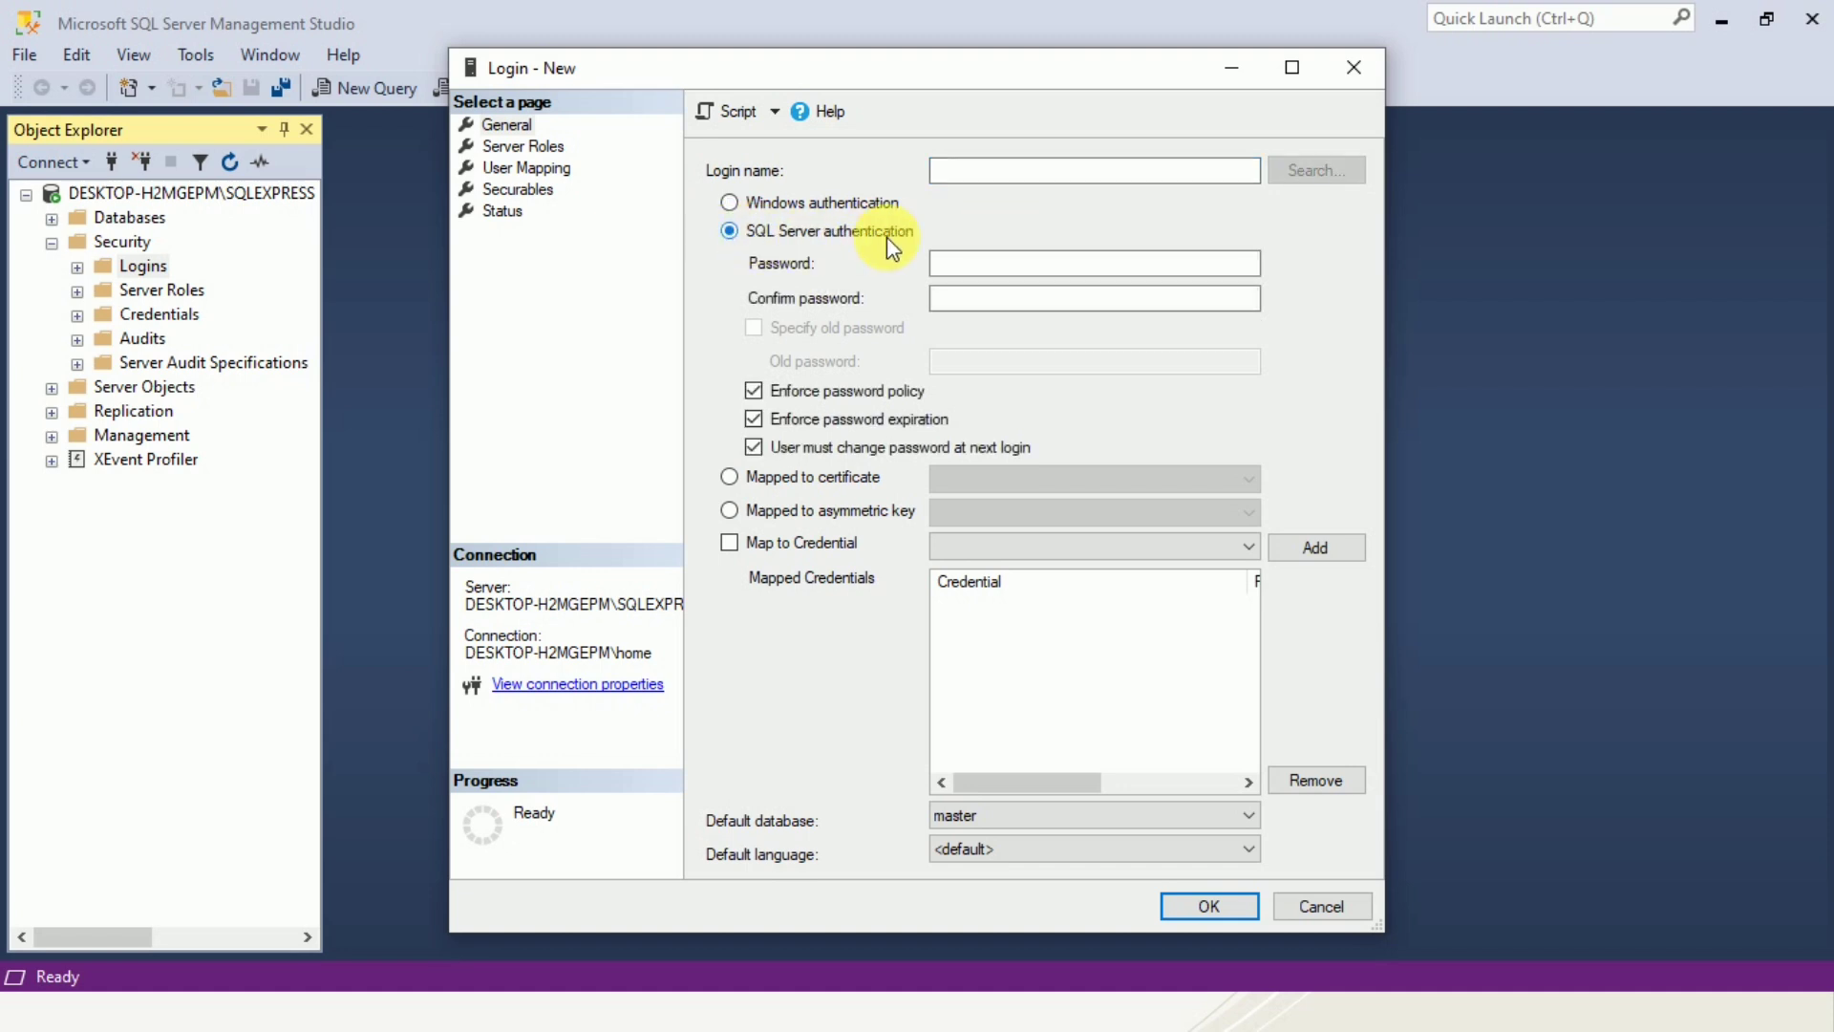
# Enter Admin SQL Login as the login name.
pyautogui.click(1001, 182)
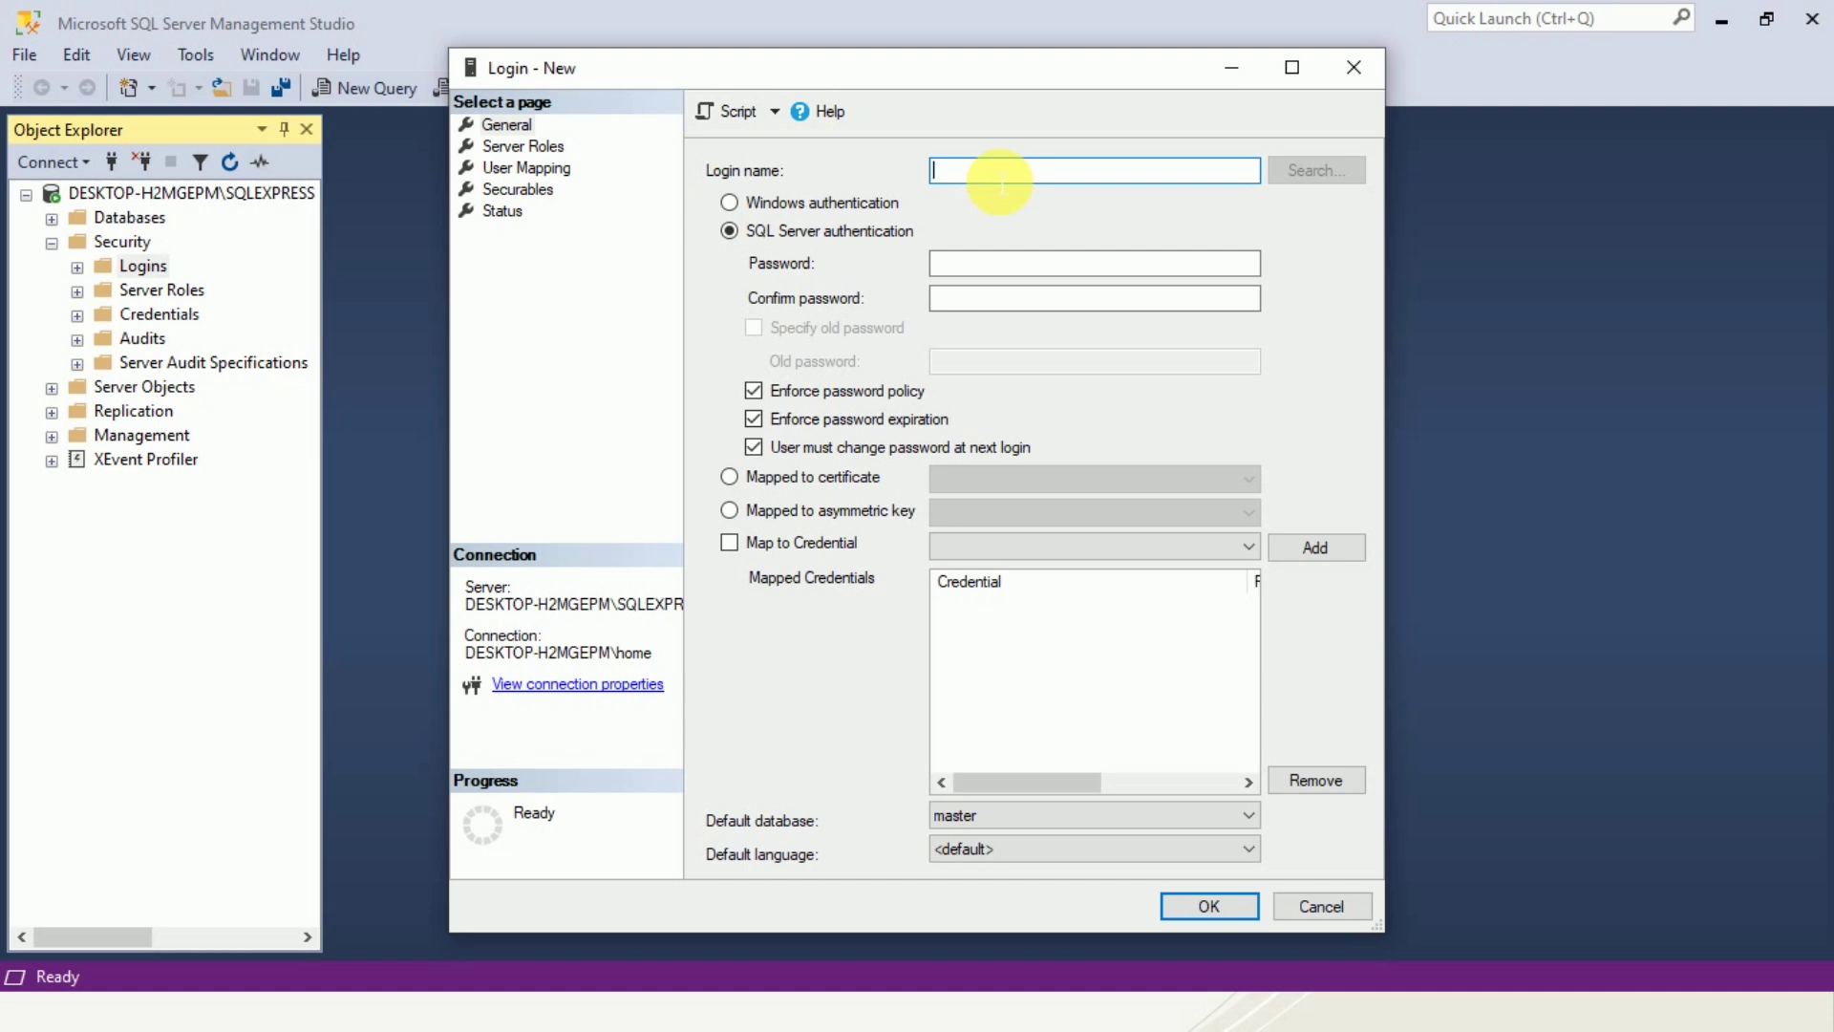
pyautogui.write('A')
pyautogui.write('dim')
pyautogui.press('BackSpace')
pyautogui.press('BackSpace')
pyautogui.press('BackSpace')
pyautogui.write('min SQL Login')
pyautogui.click(991, 248)
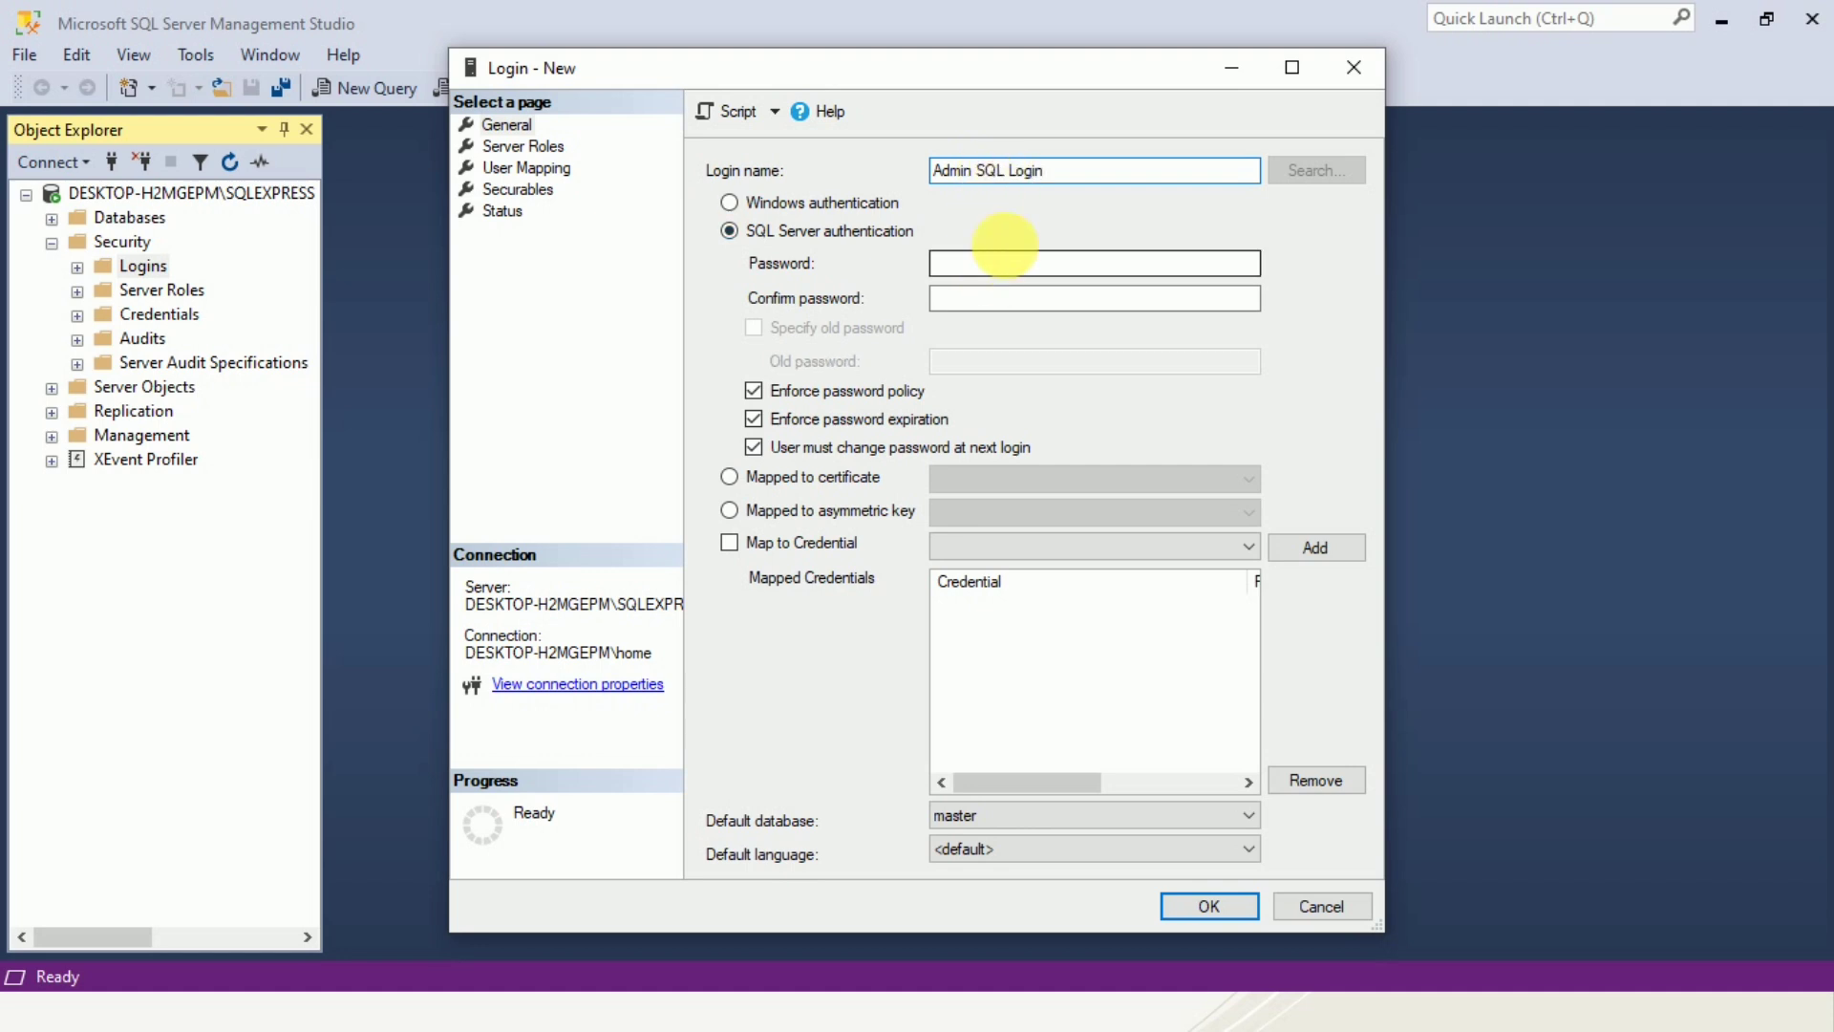
# Set the login name to sqladmin and enter and confirm the login's password.
pyautogui.moveTo(1054, 174); pyautogui.dragTo(948, 172)
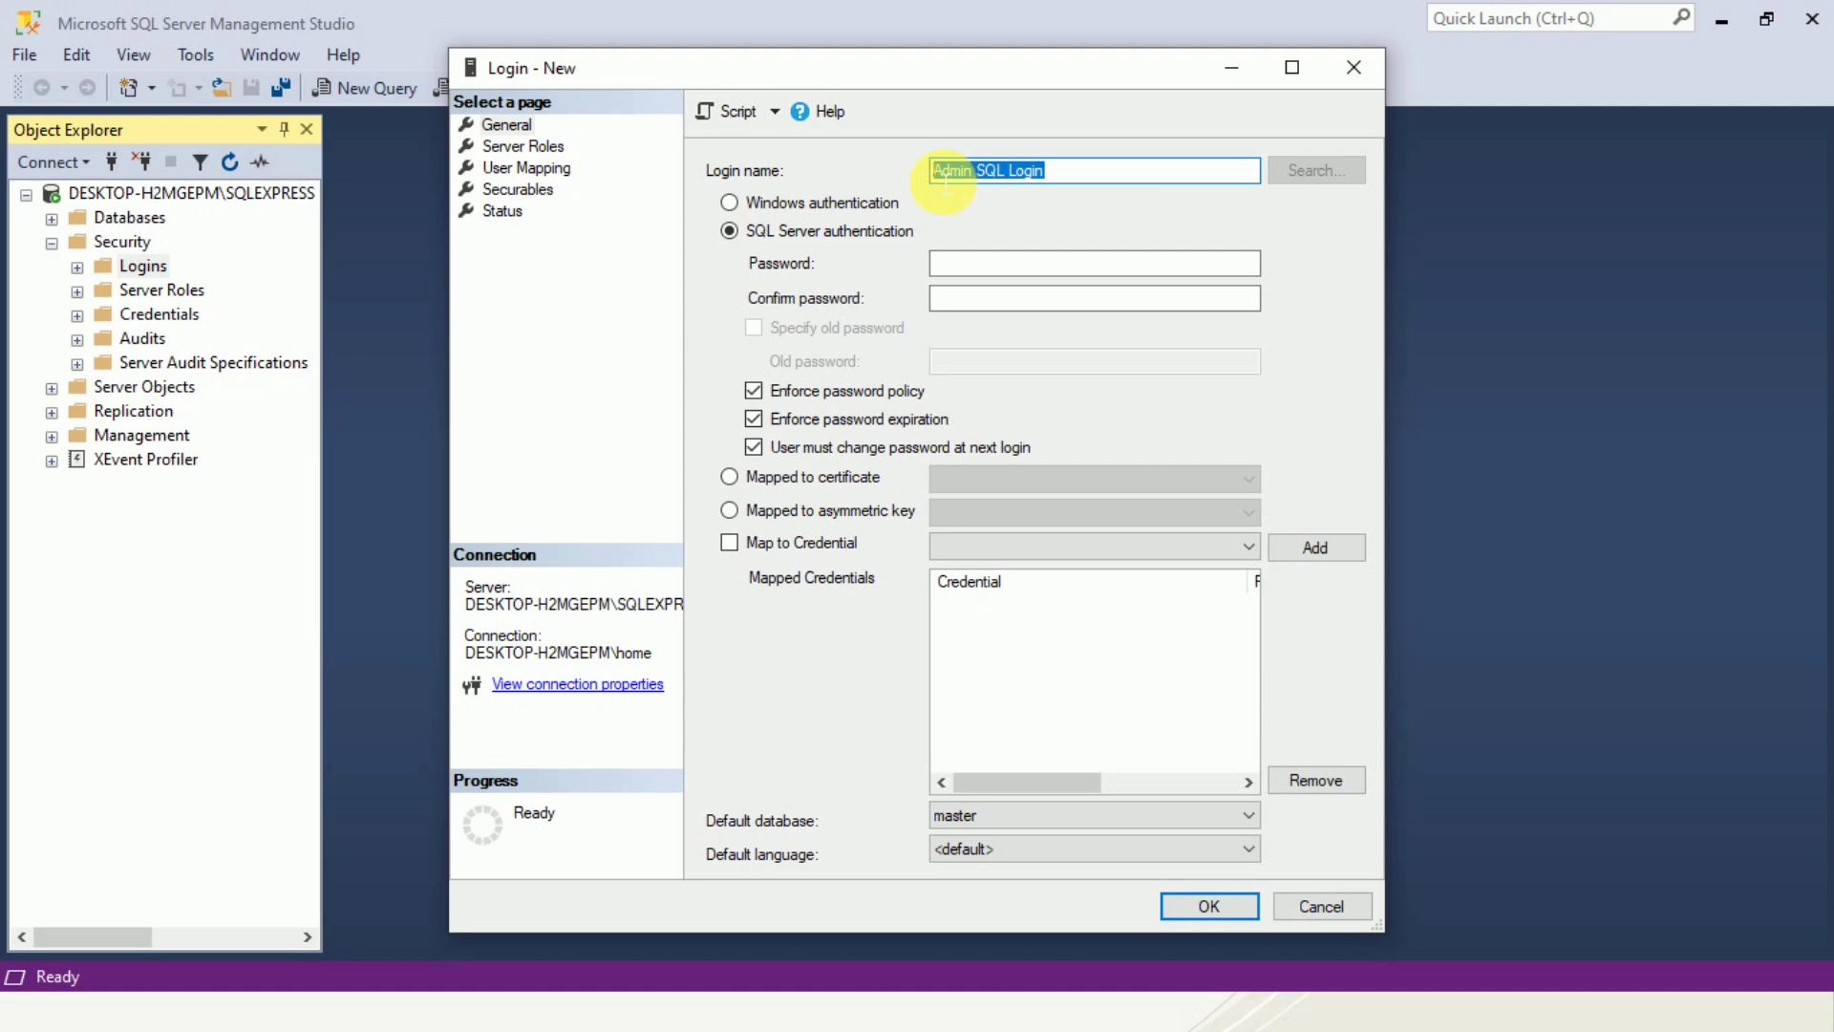
pyautogui.write('sql')
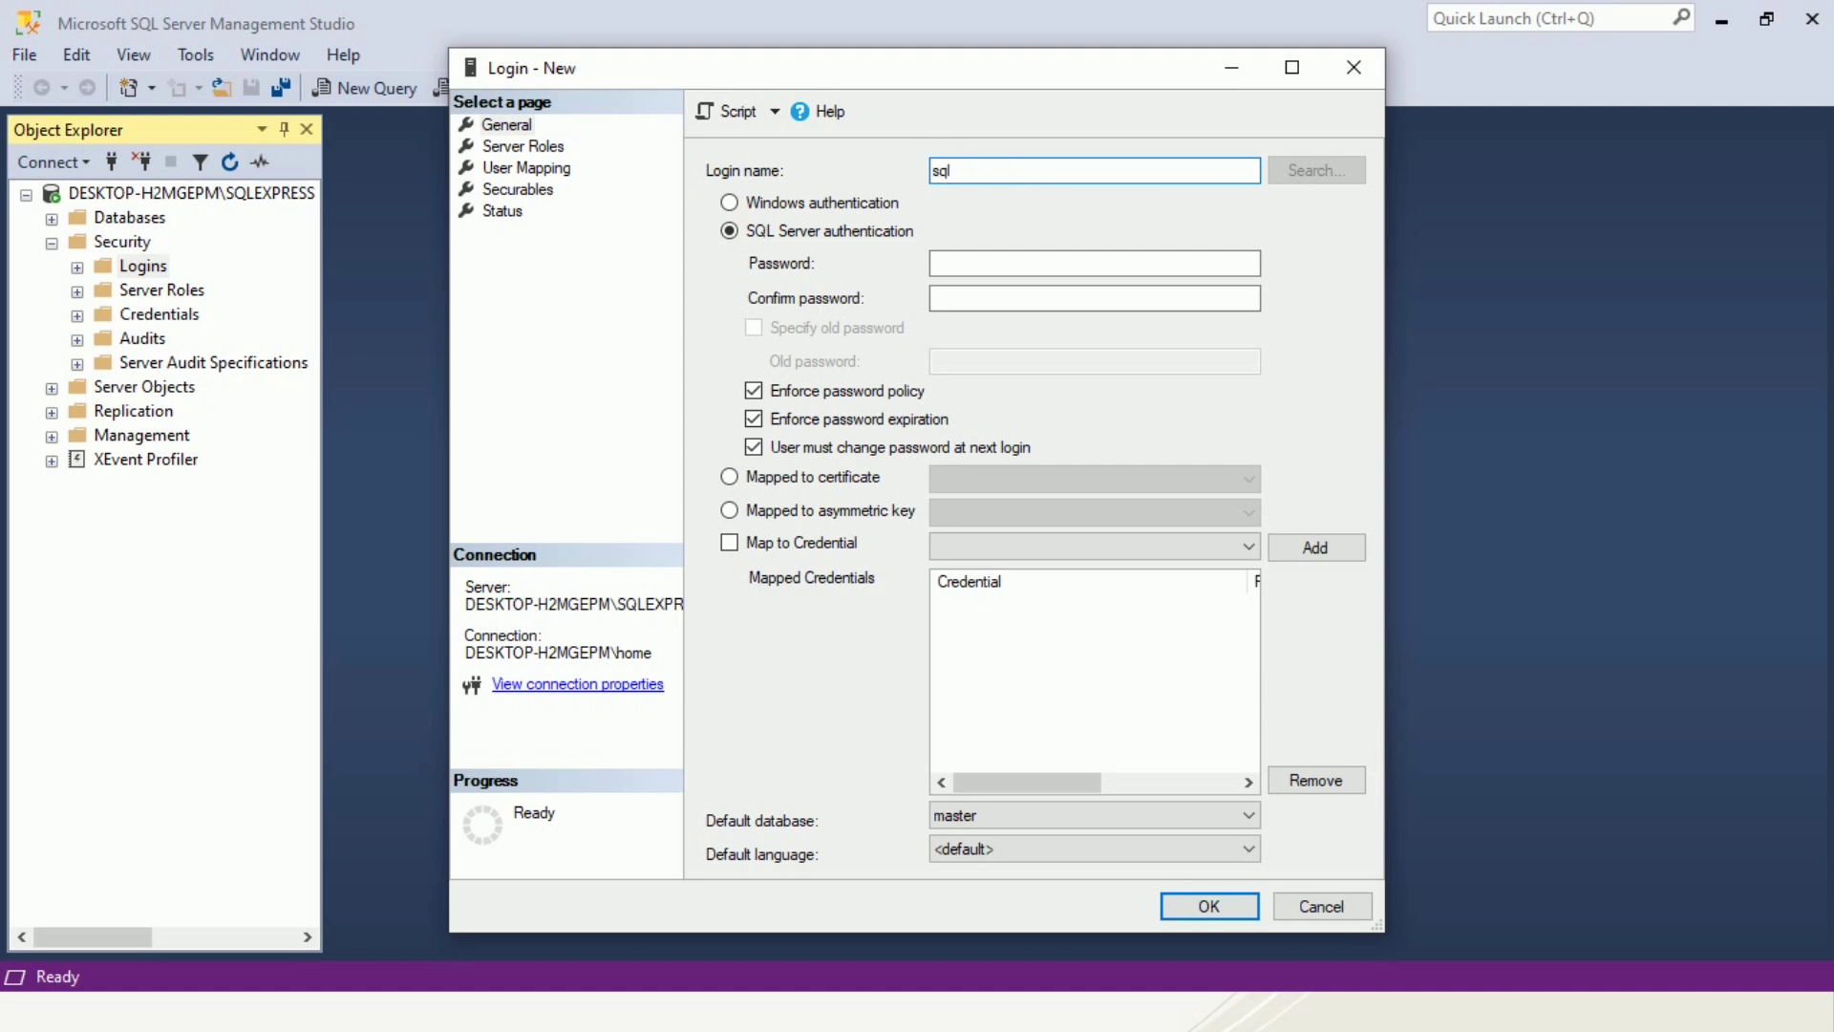
pyautogui.write('admin')
pyautogui.click(990, 266)
pyautogui.write('***')
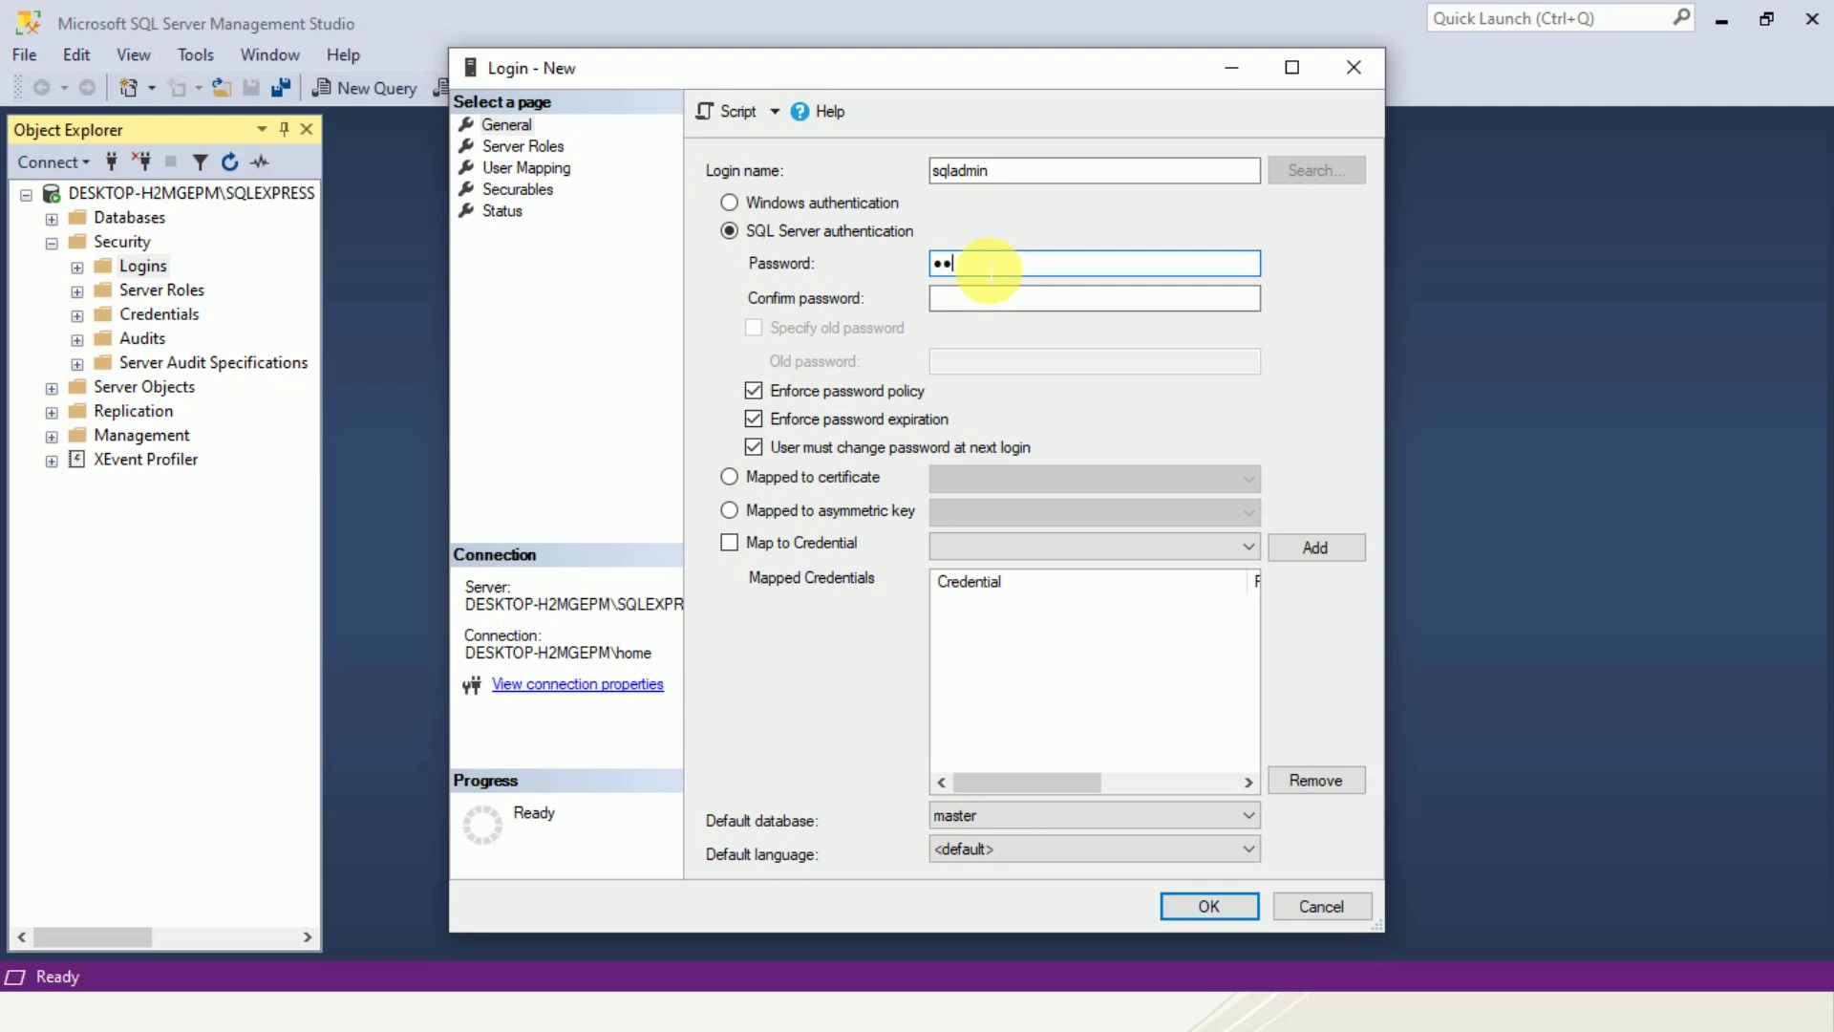
pyautogui.press('BackSpace')
pyautogui.press('BackSpace')
pyautogui.press('BackSpace')
pyautogui.write('*********')
pyautogui.click(996, 299)
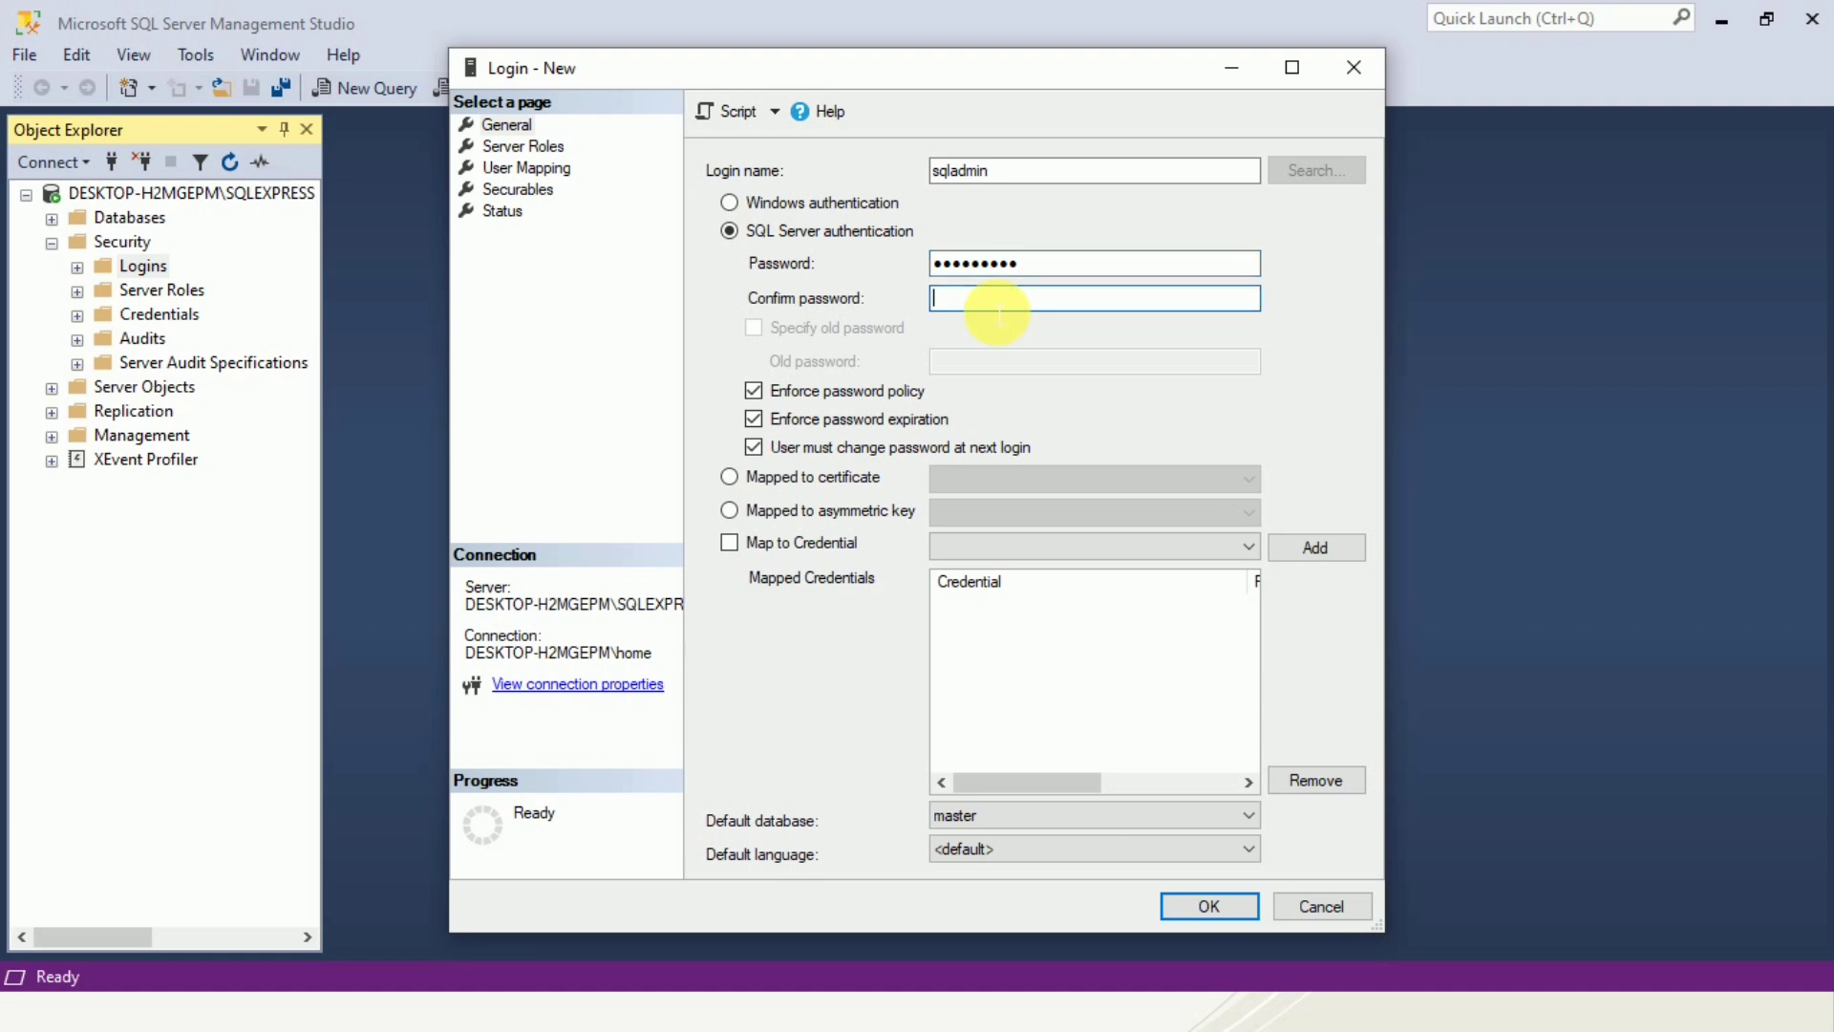
pyautogui.write('*********')
# Turn off password policy enforcement and create the login.
pyautogui.click(753, 391)
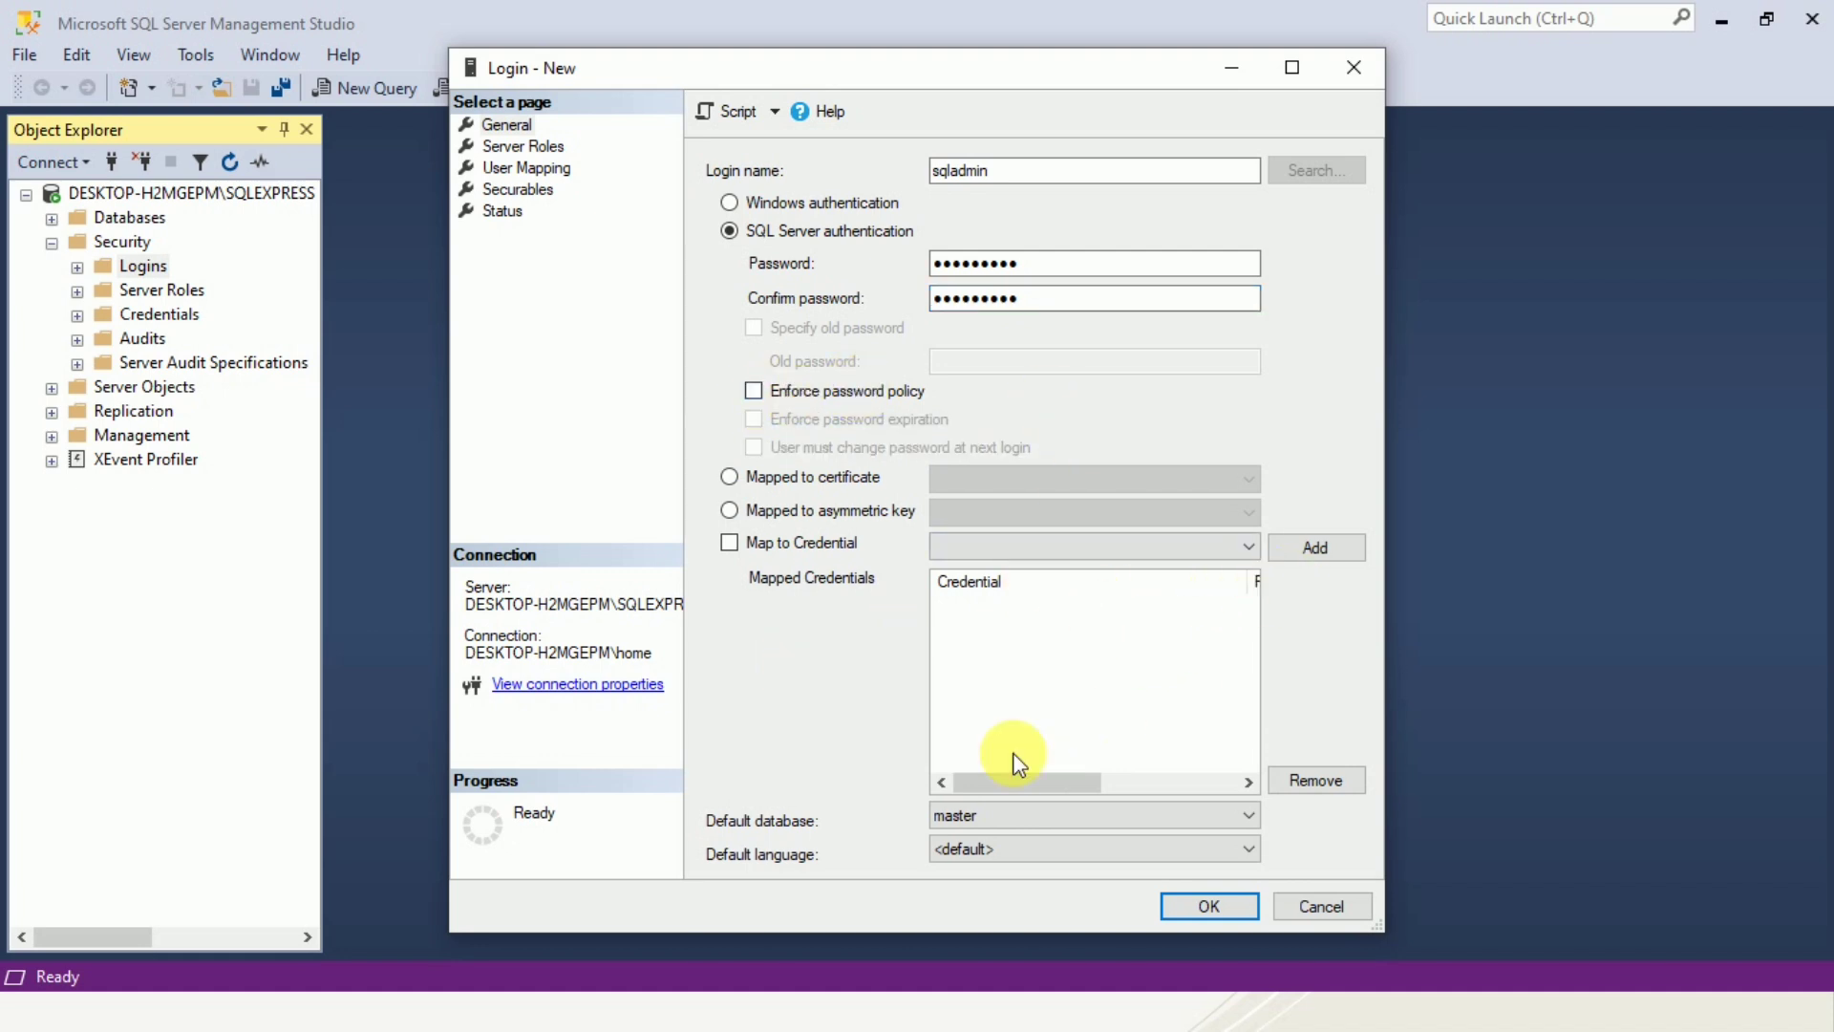
pyautogui.click(1196, 908)
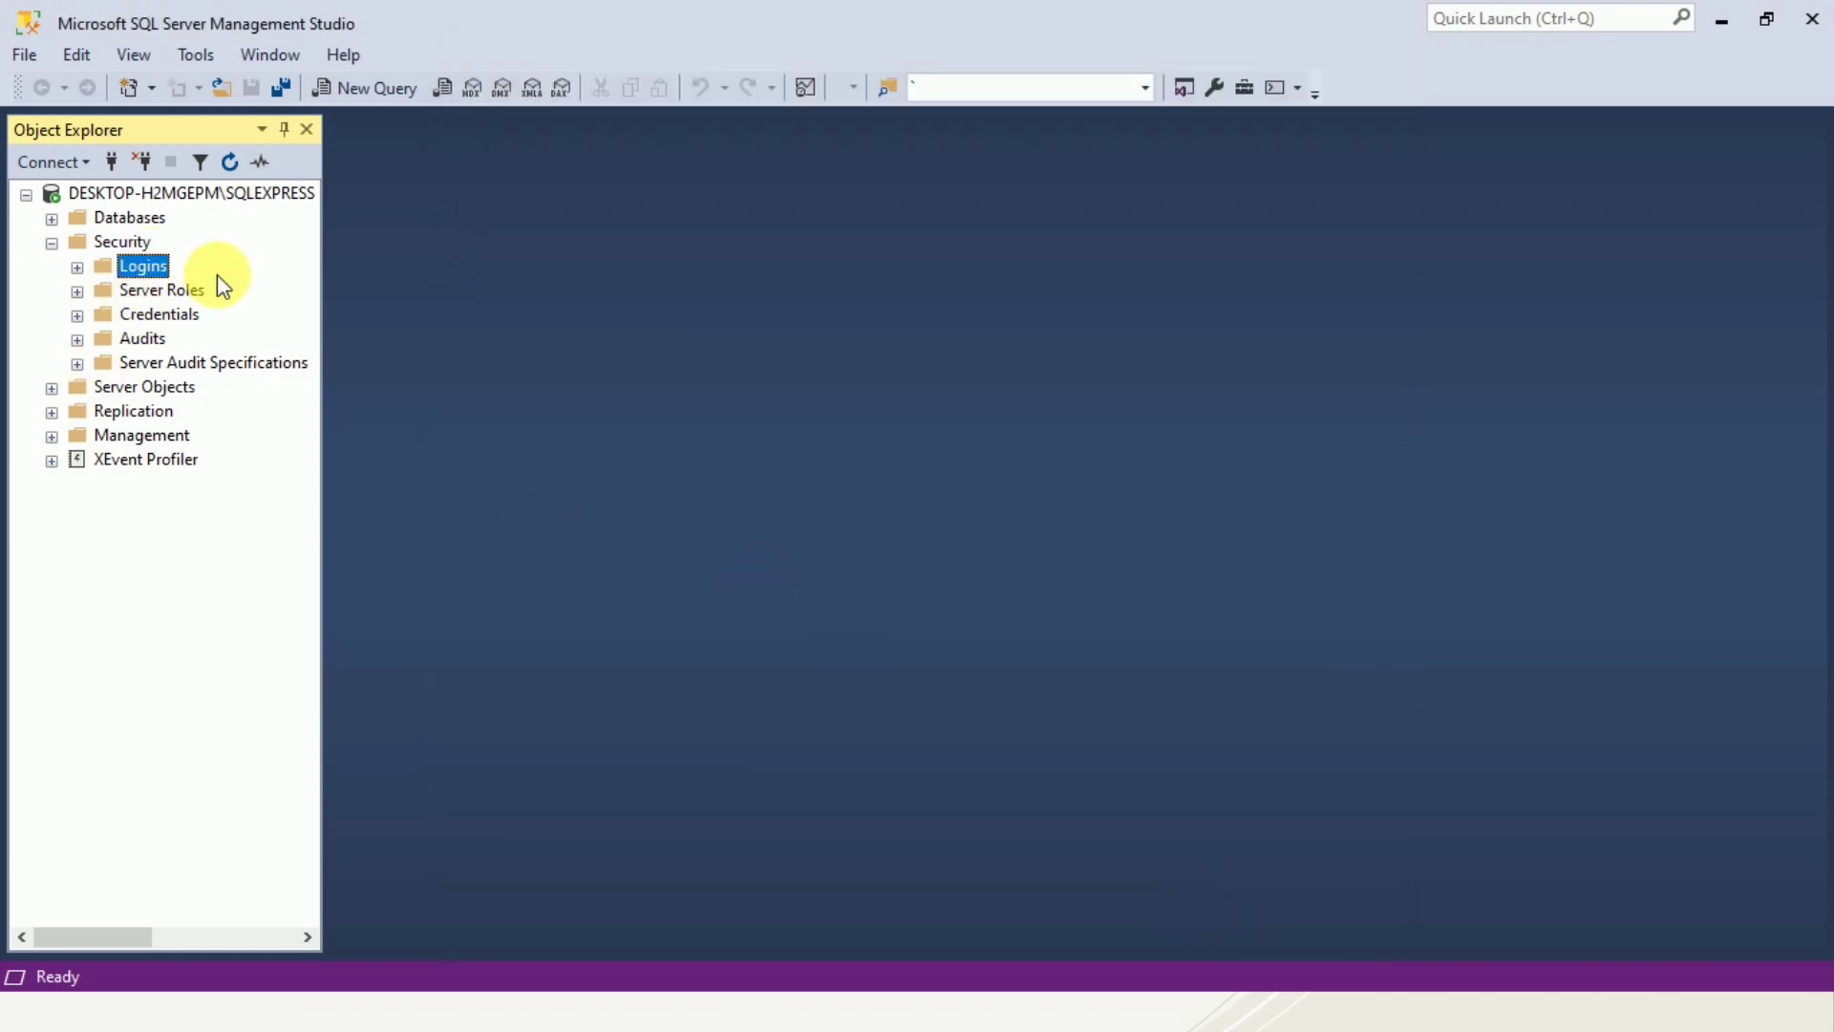
# Disconnect and reconnect to the server with SQL Server Authentication as sqladmin, entering the login's password.
pyautogui.click(140, 188)
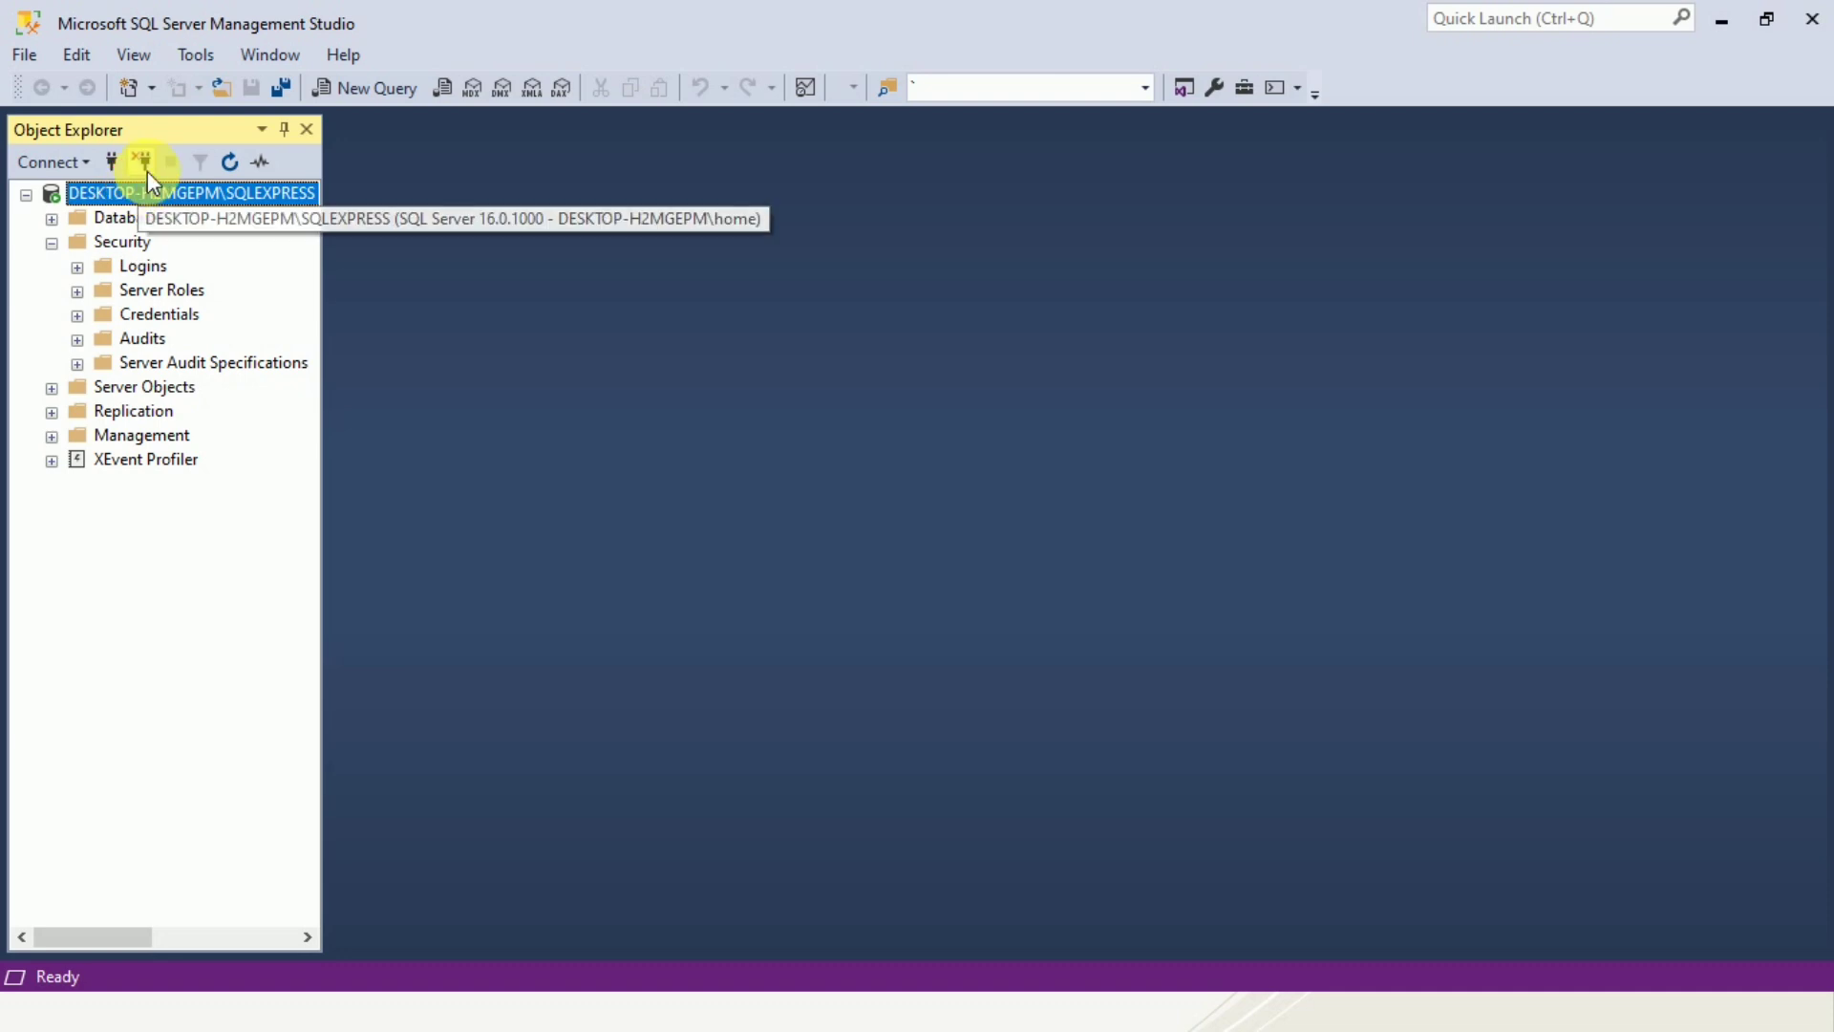
pyautogui.click(146, 164)
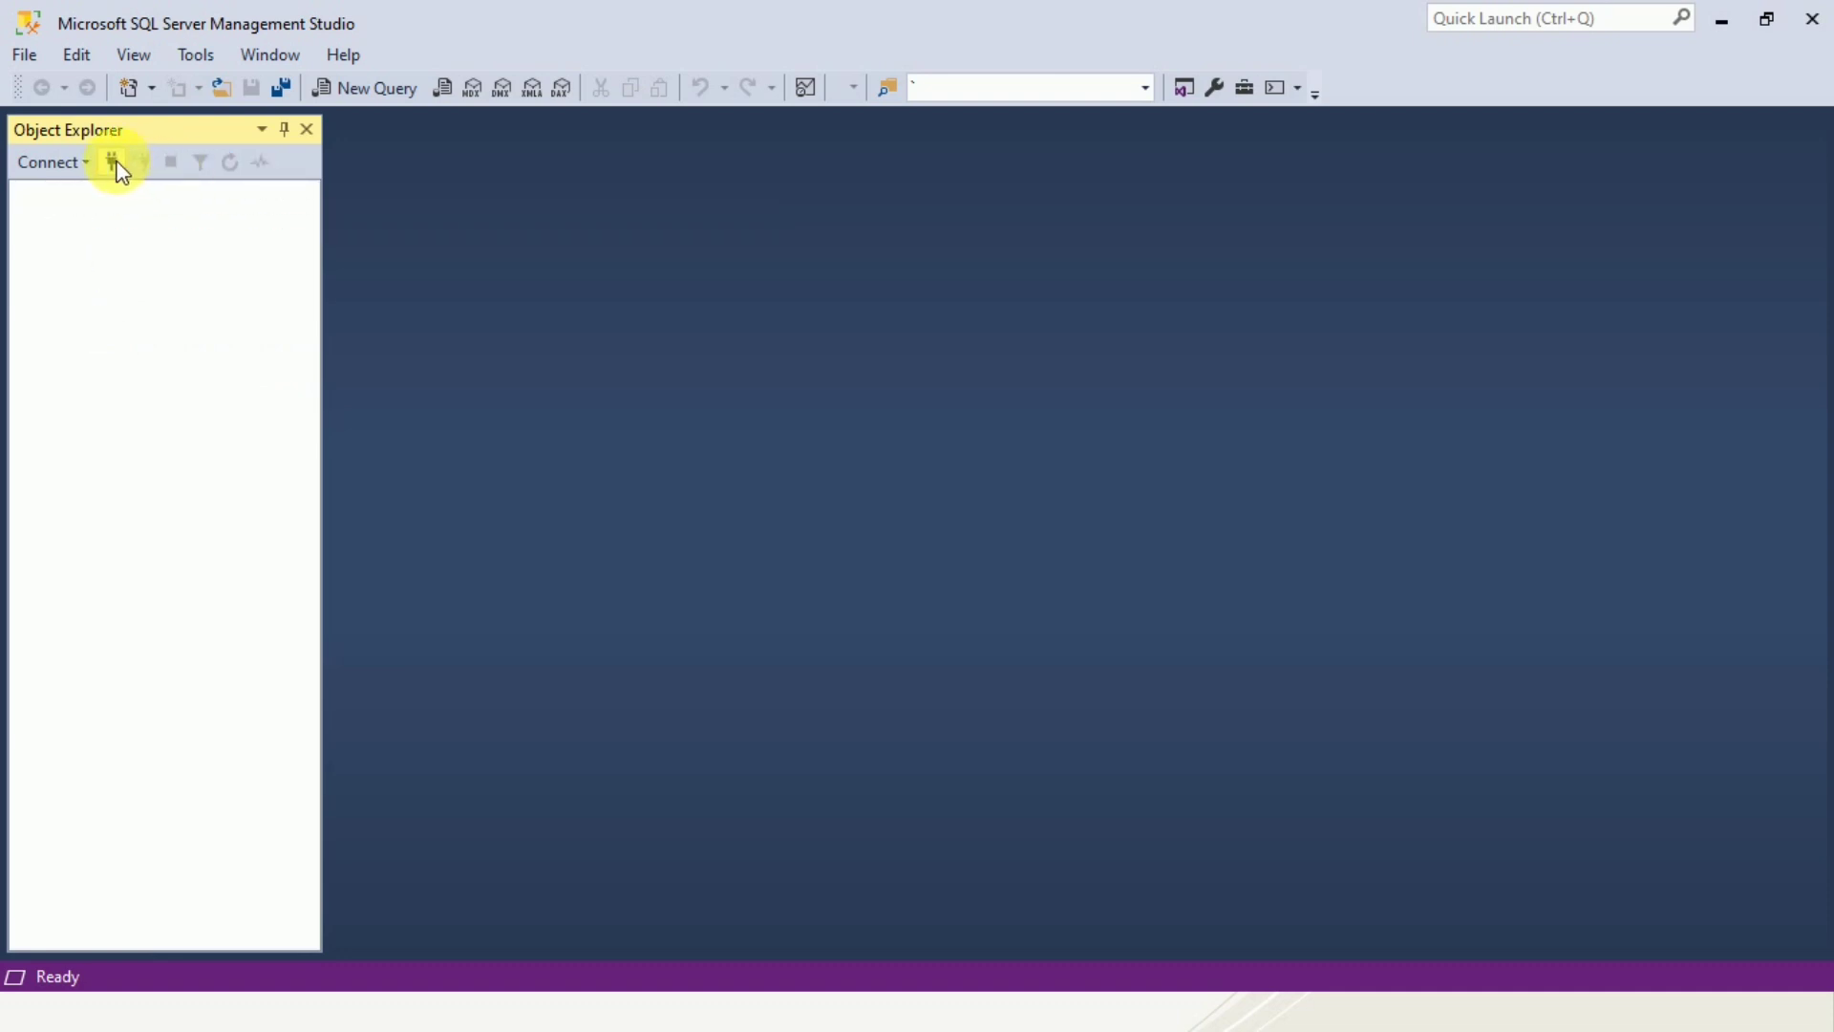
pyautogui.click(116, 165)
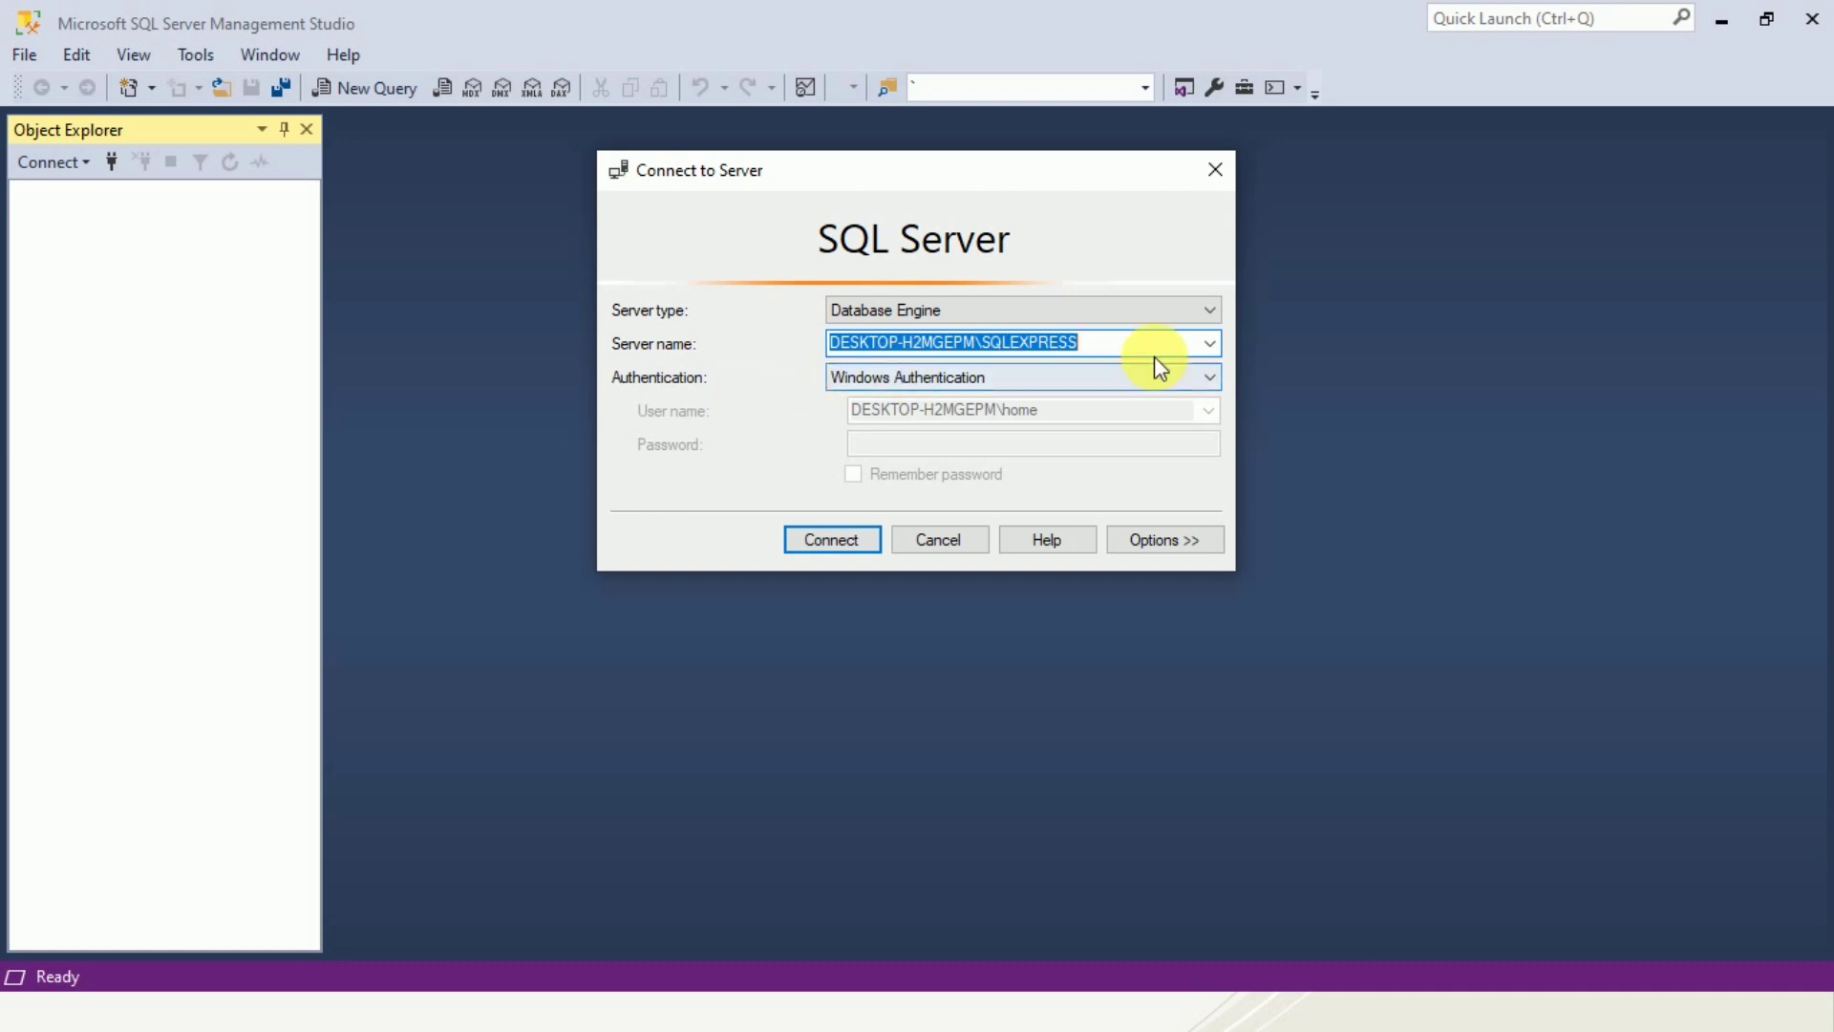
pyautogui.click(1201, 373)
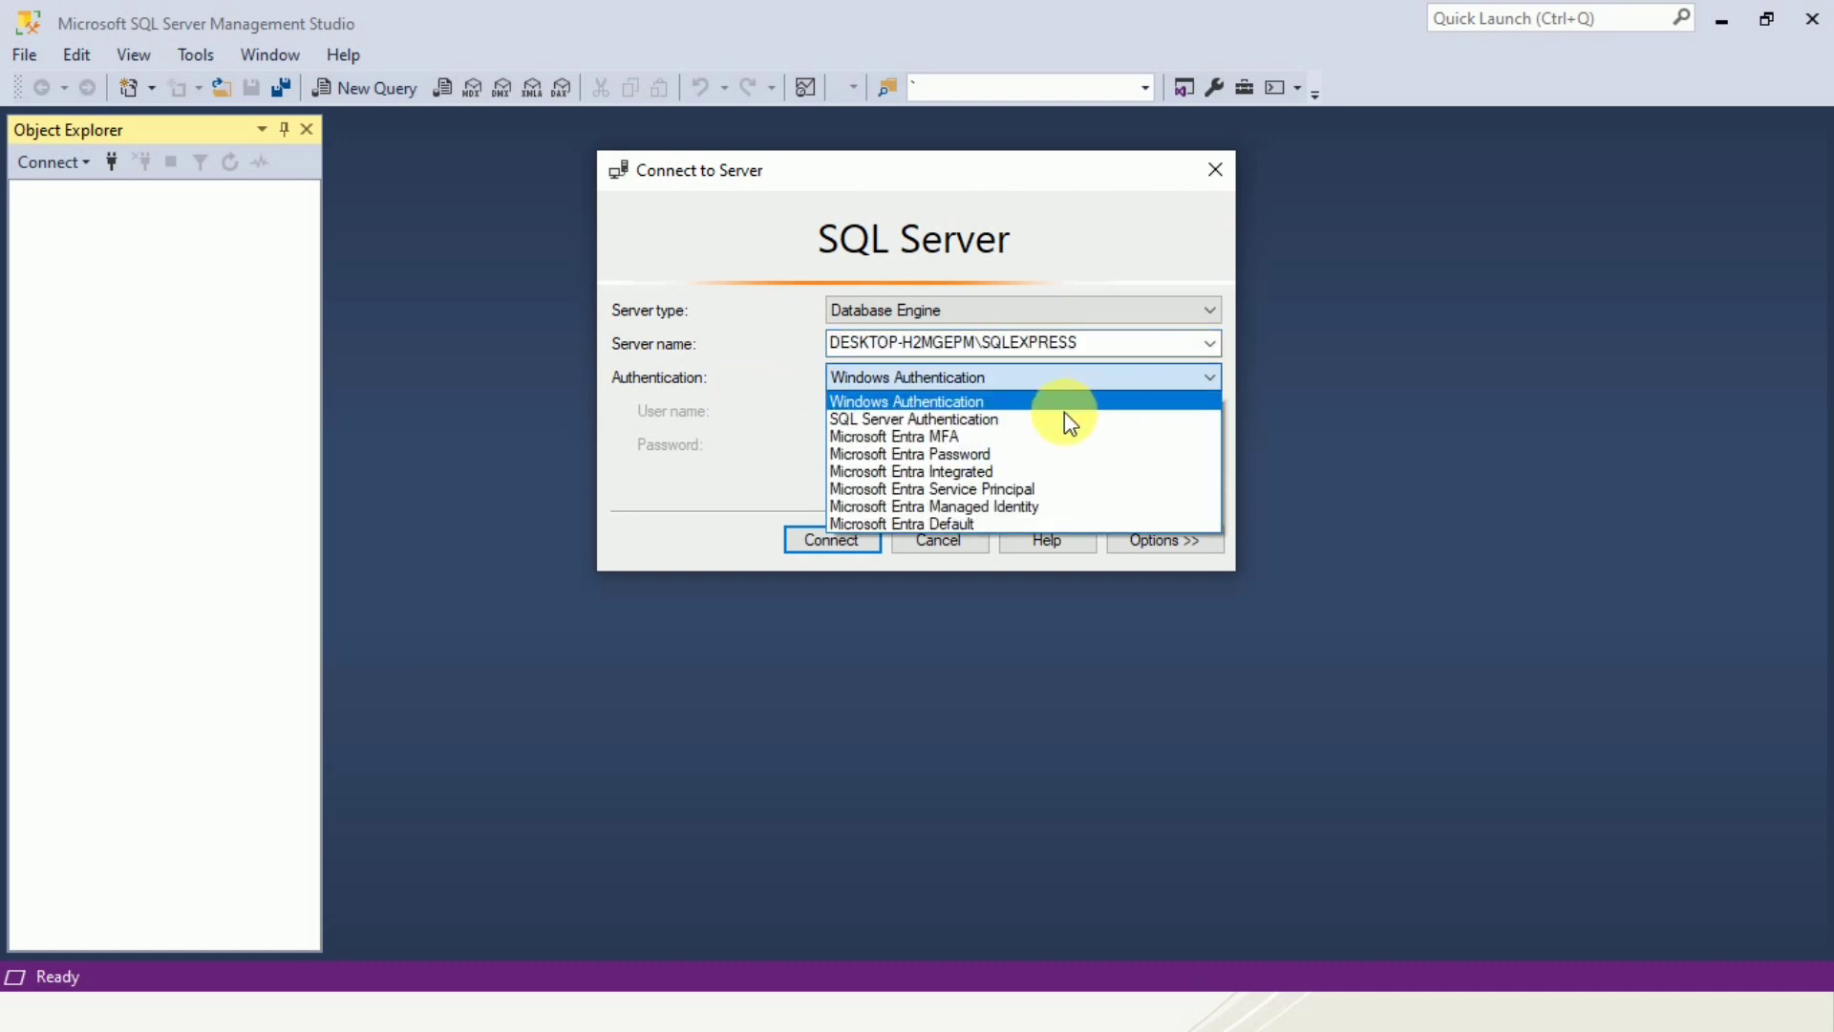
pyautogui.click(982, 420)
pyautogui.click(982, 422)
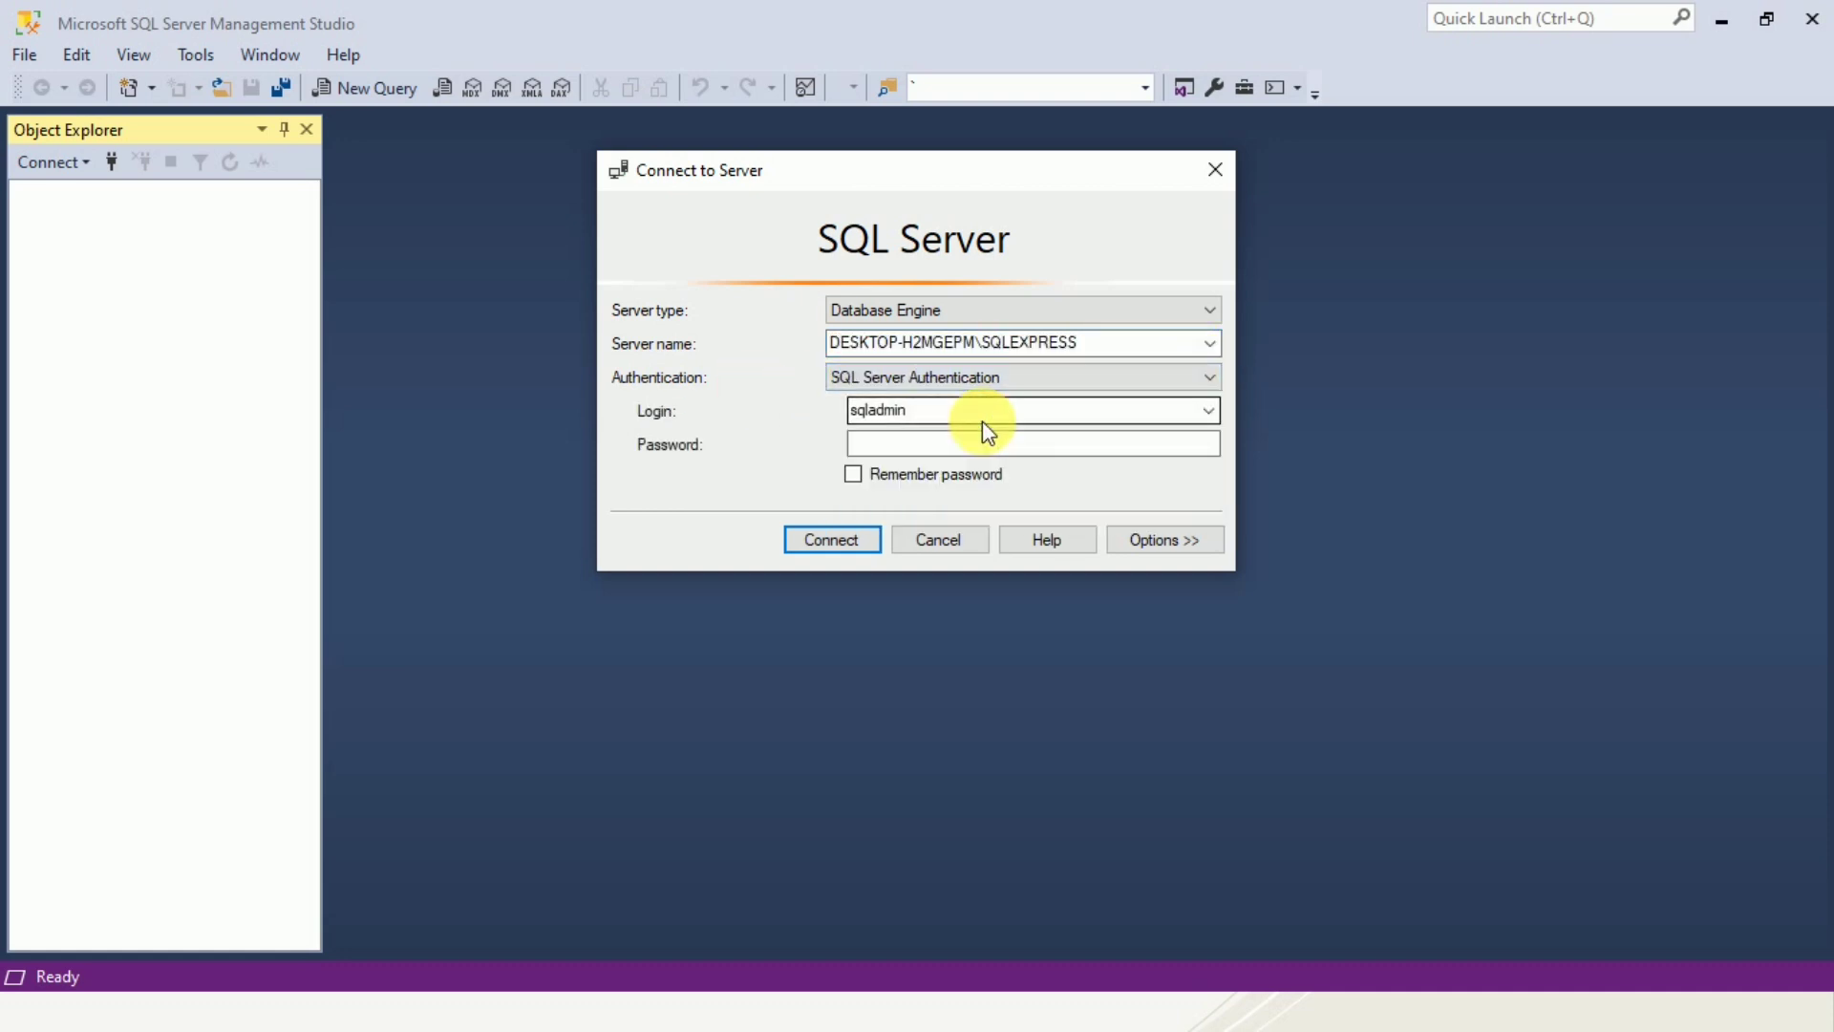
pyautogui.moveTo(860, 411); pyautogui.dragTo(909, 413)
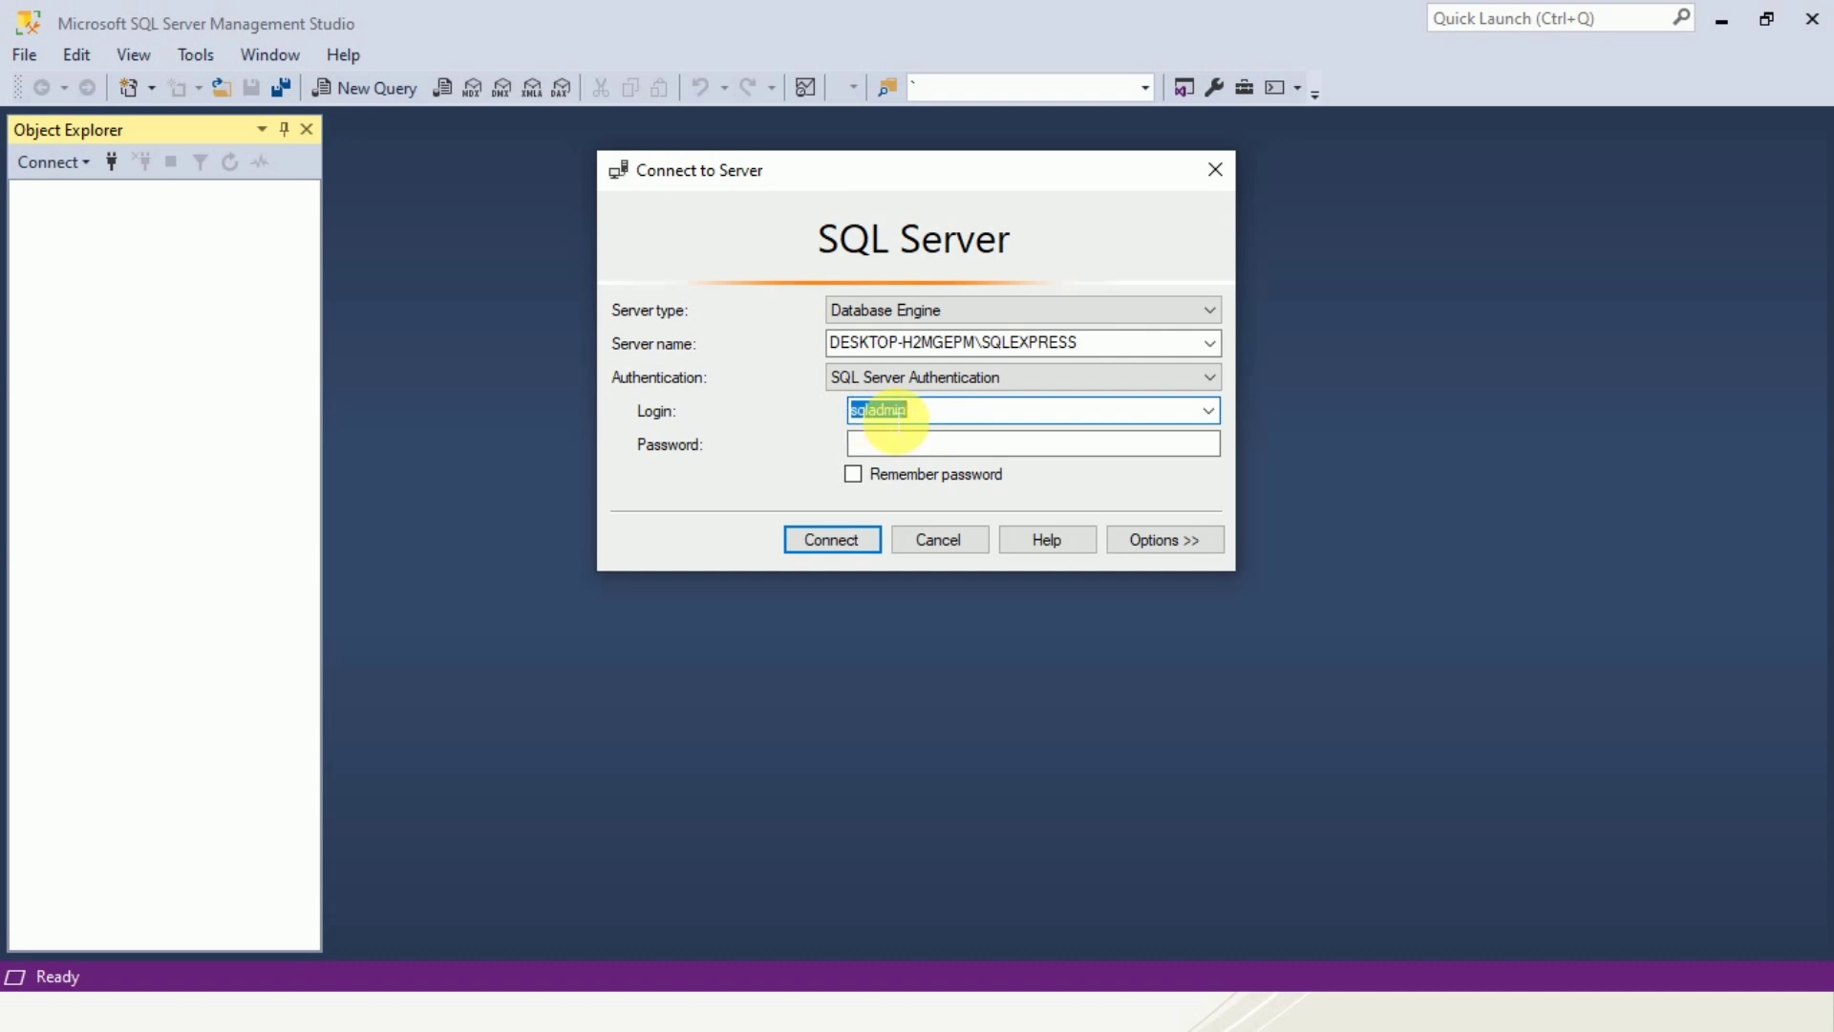
pyautogui.click(915, 445)
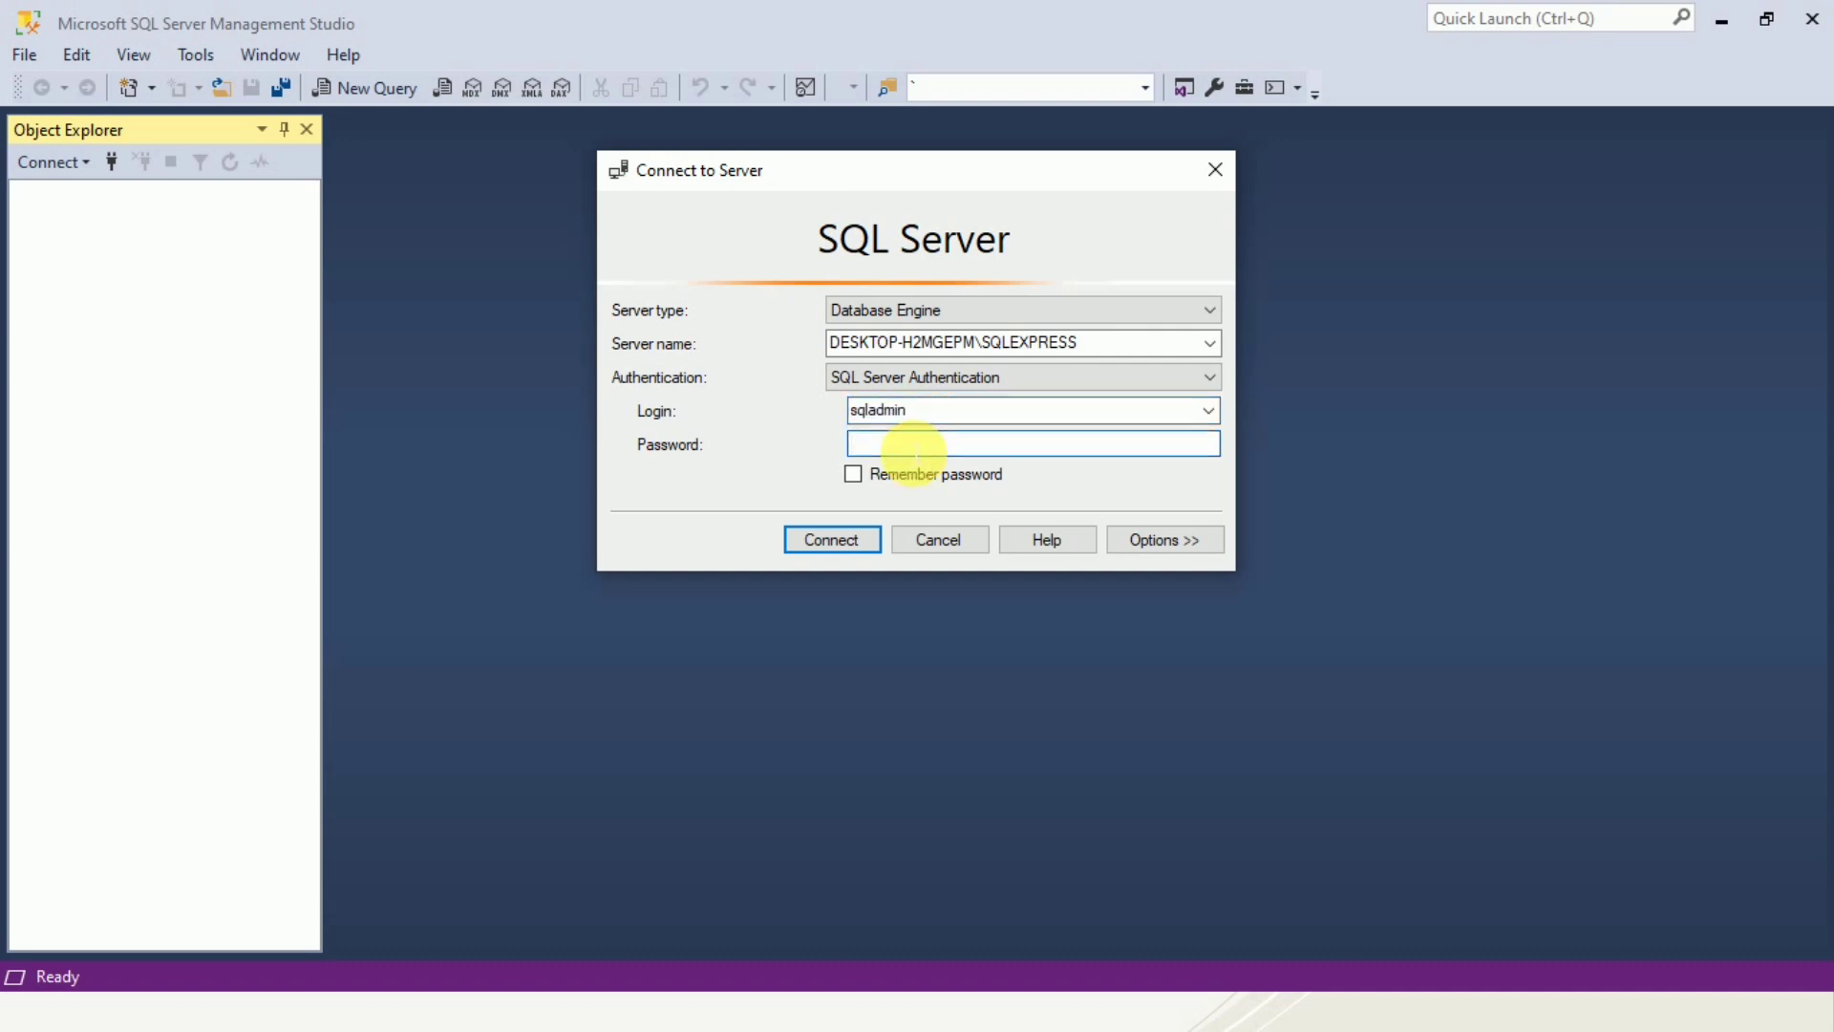
pyautogui.write('***')
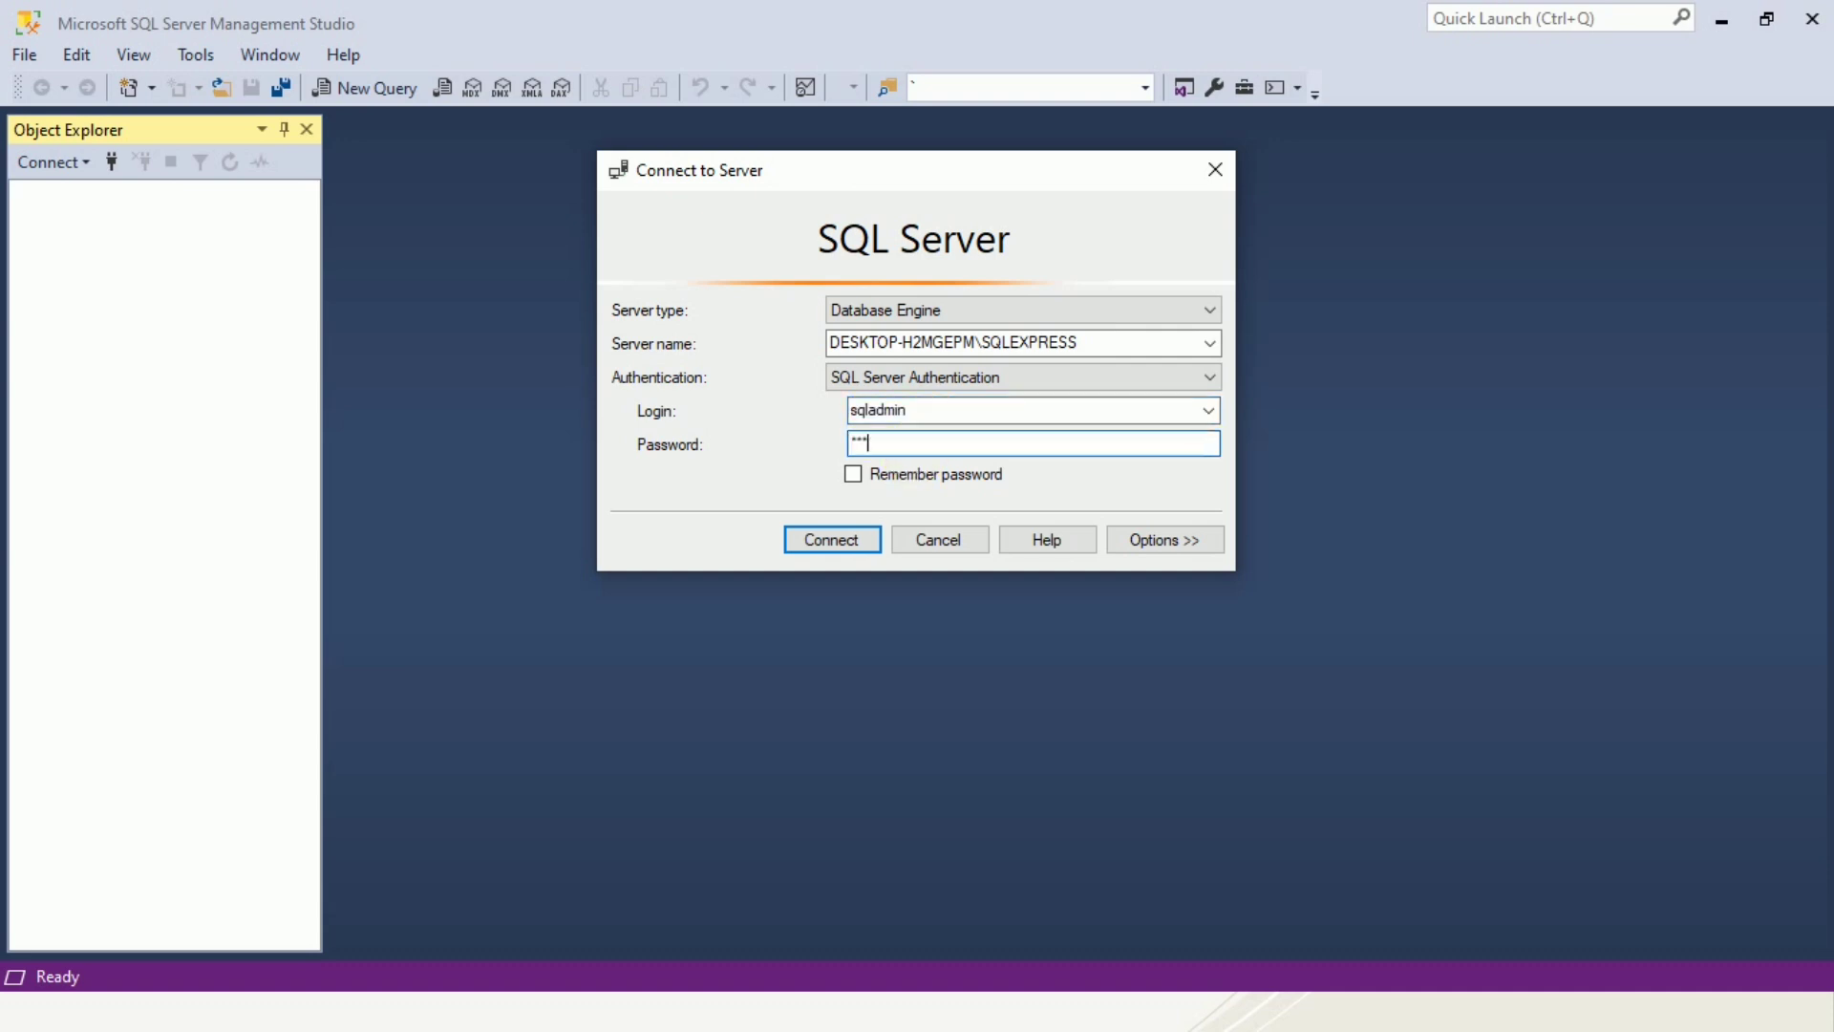
pyautogui.write('******')
pyautogui.click(840, 536)
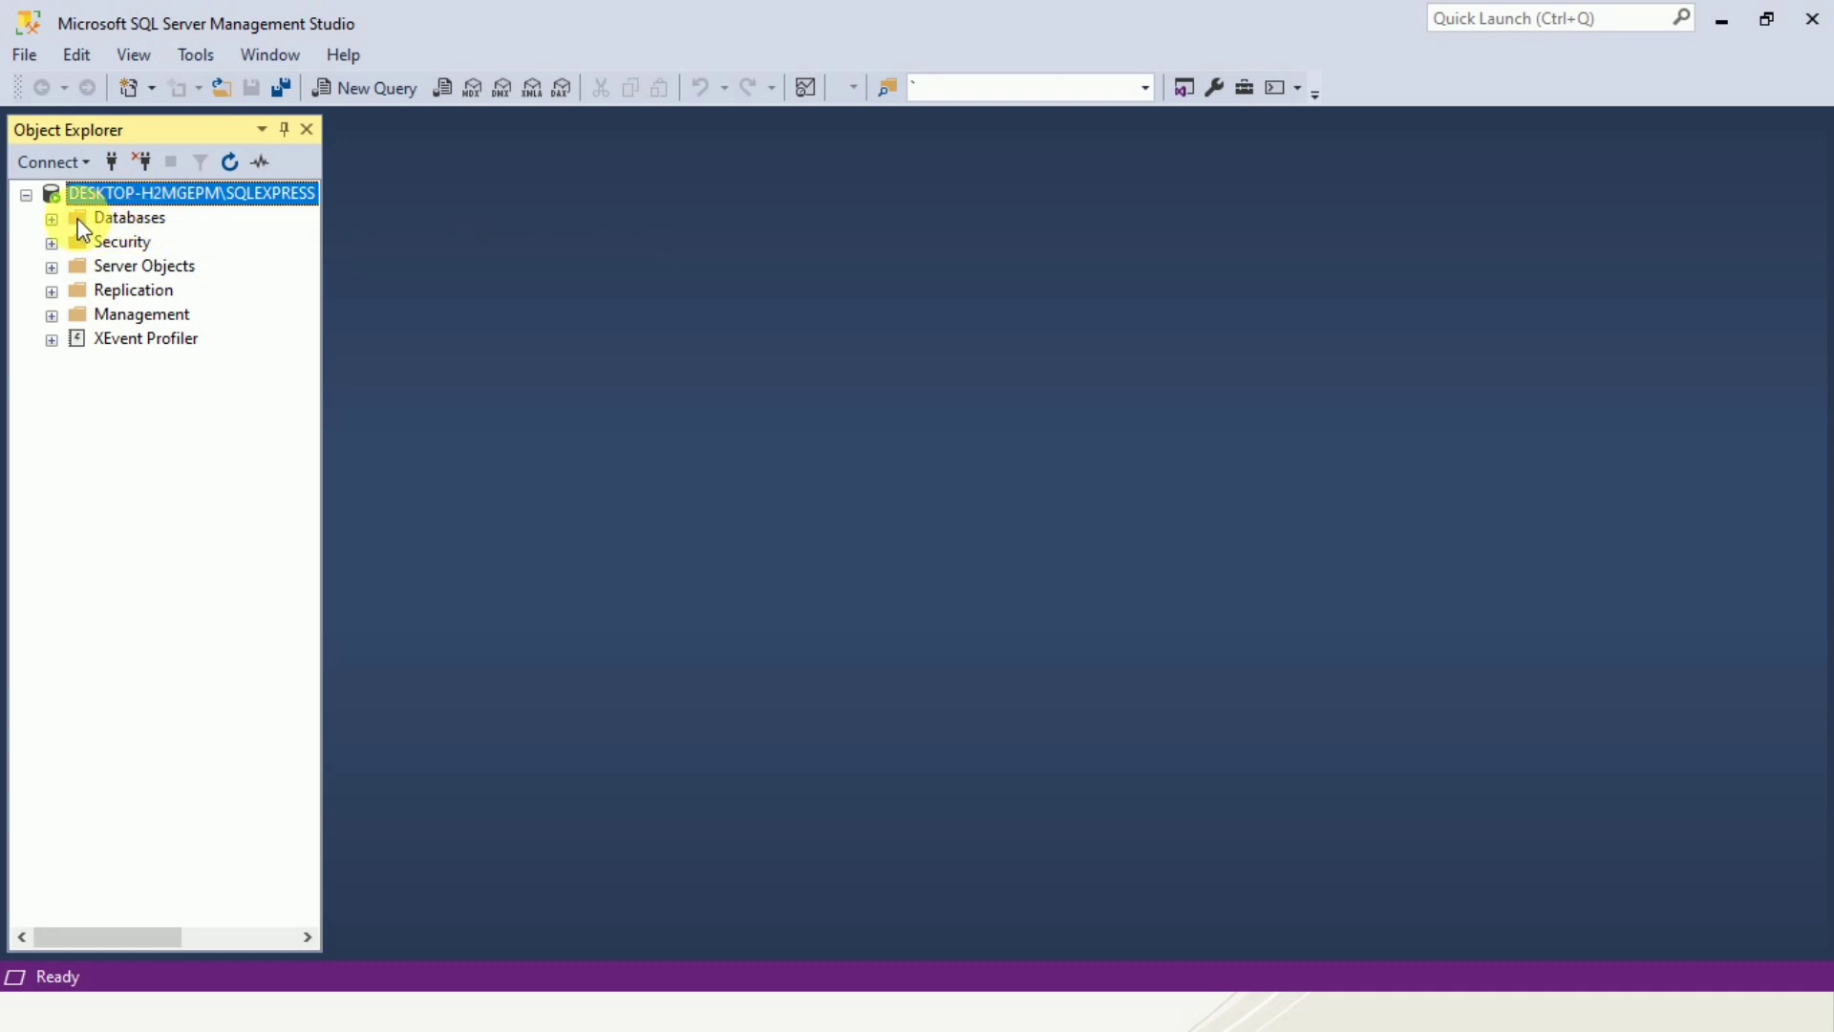
# Browse the server's databases and folders available to the sqladmin connection.
pyautogui.click(54, 220)
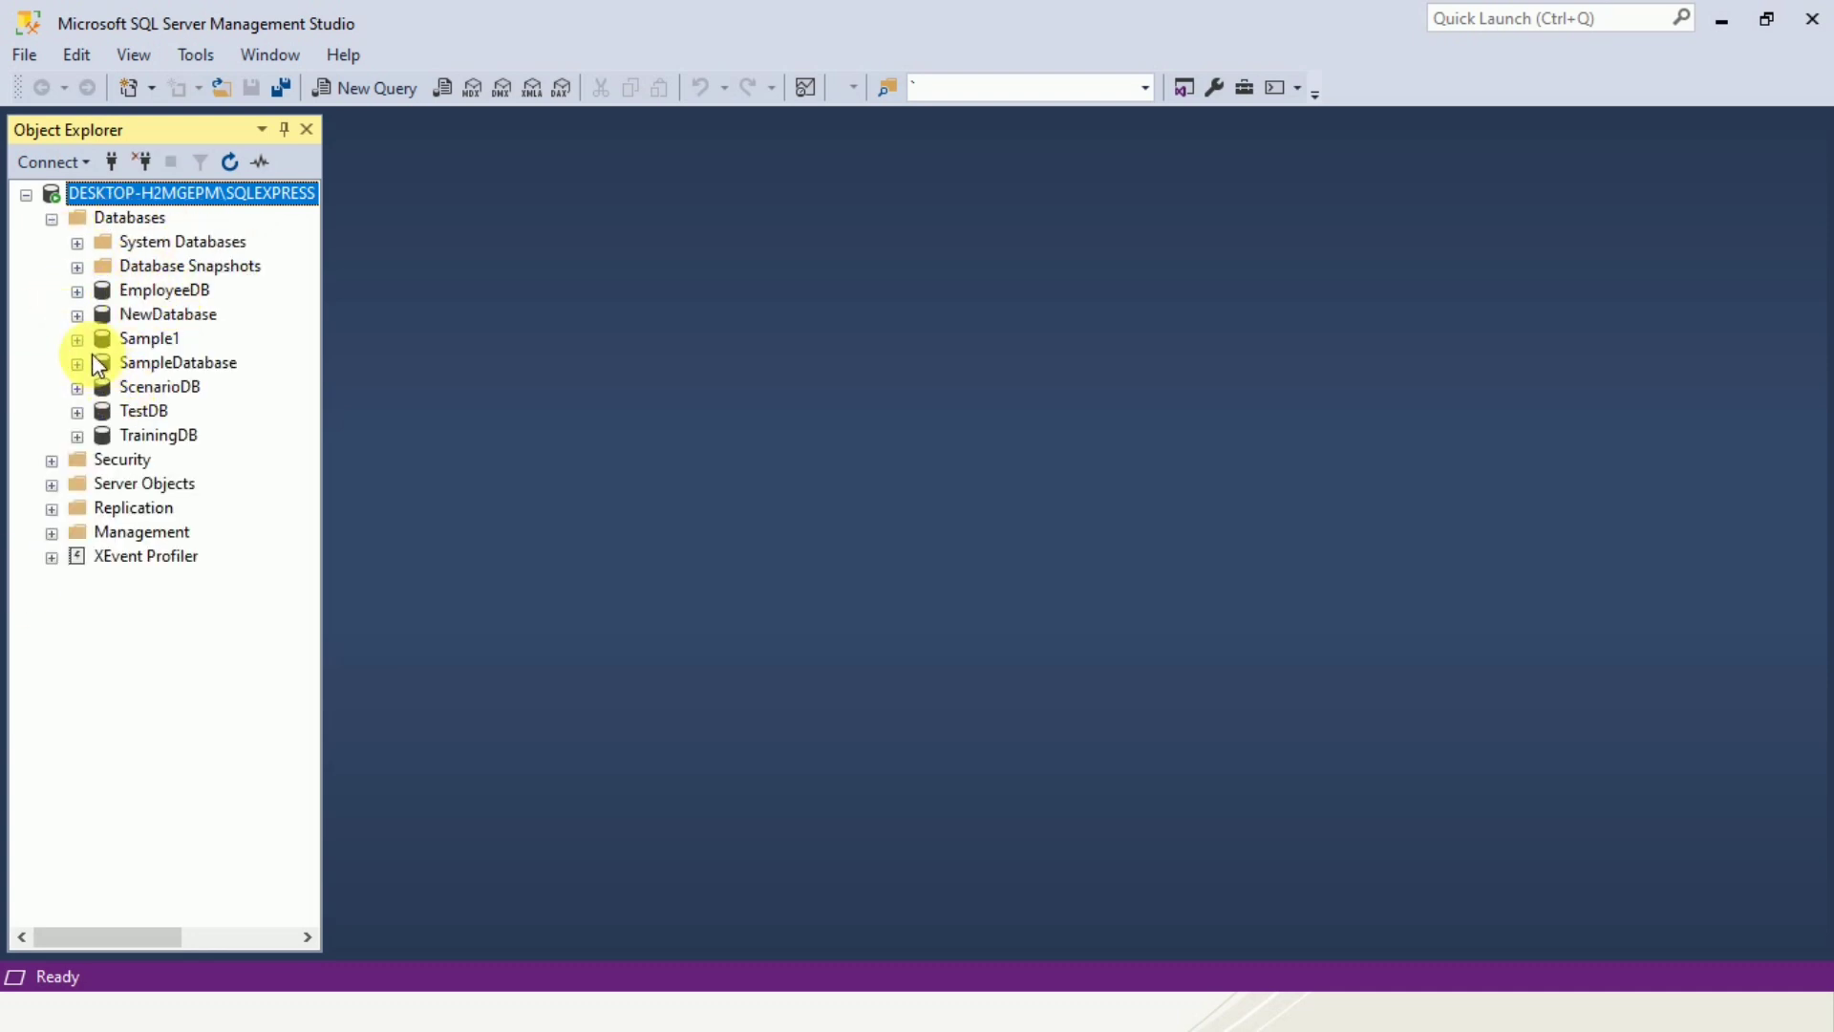
pyautogui.click(52, 219)
pyautogui.click(26, 194)
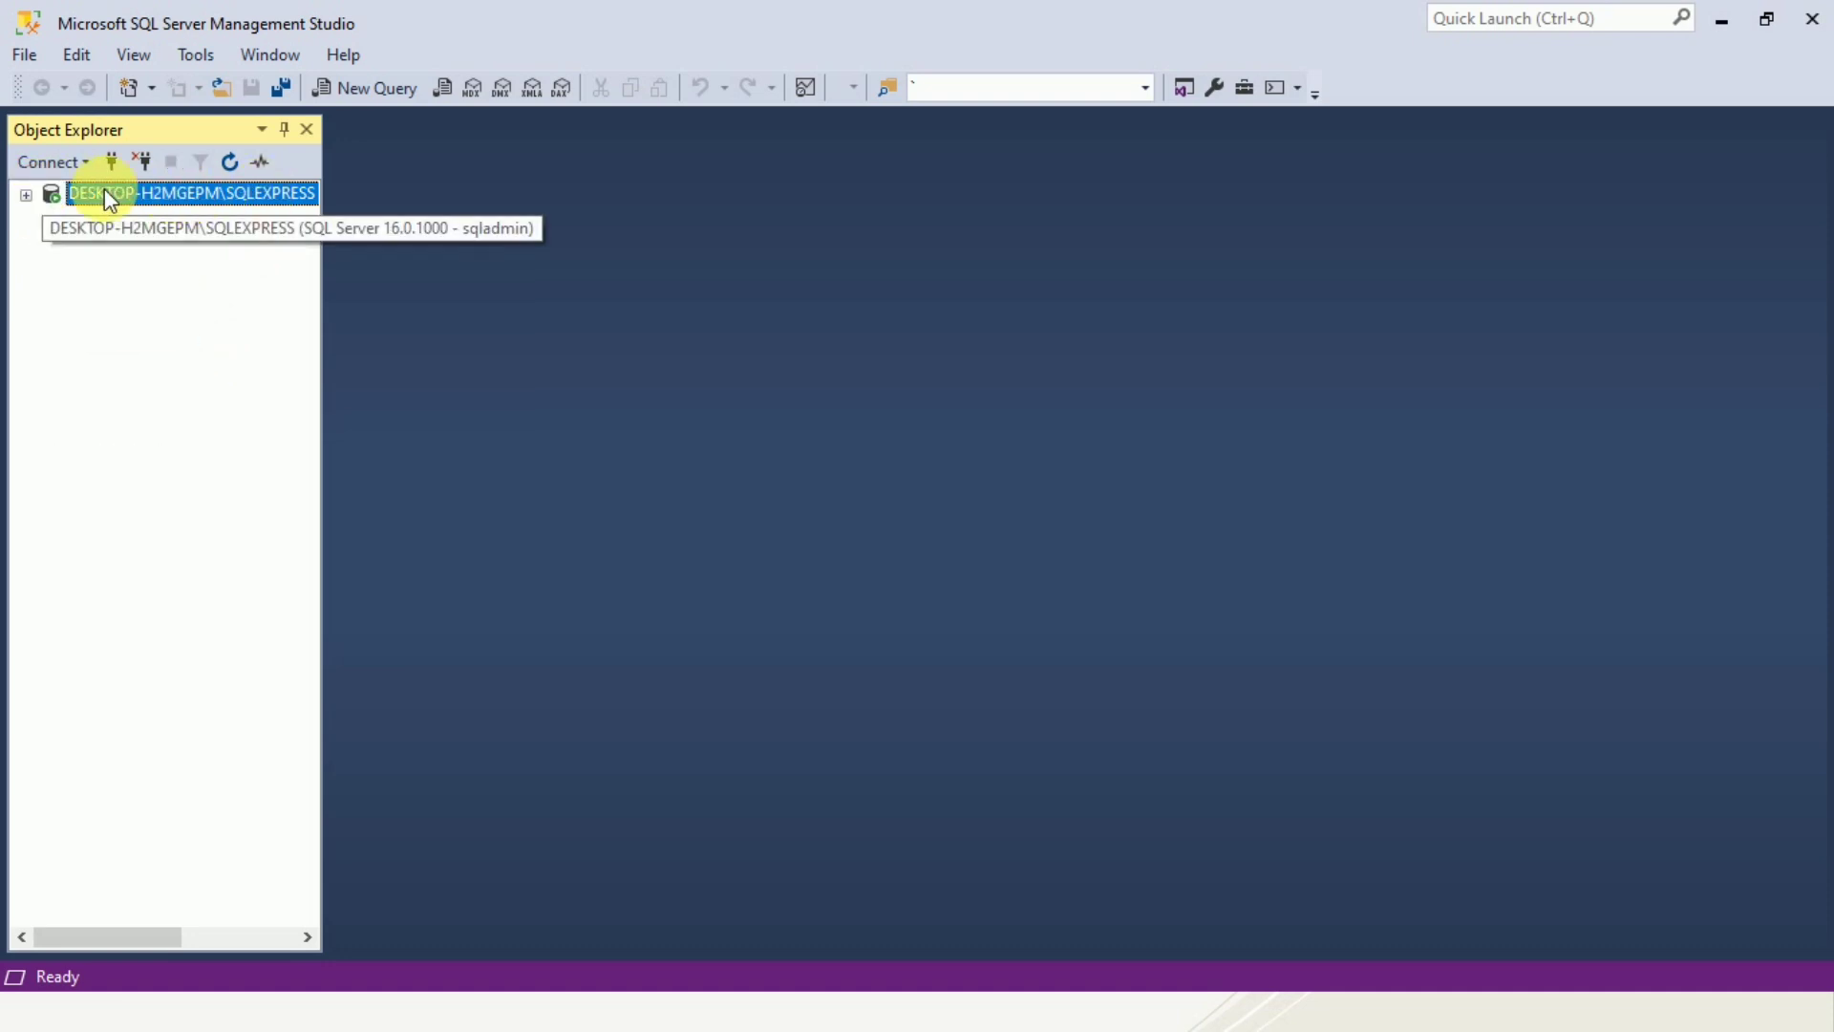
pyautogui.click(26, 194)
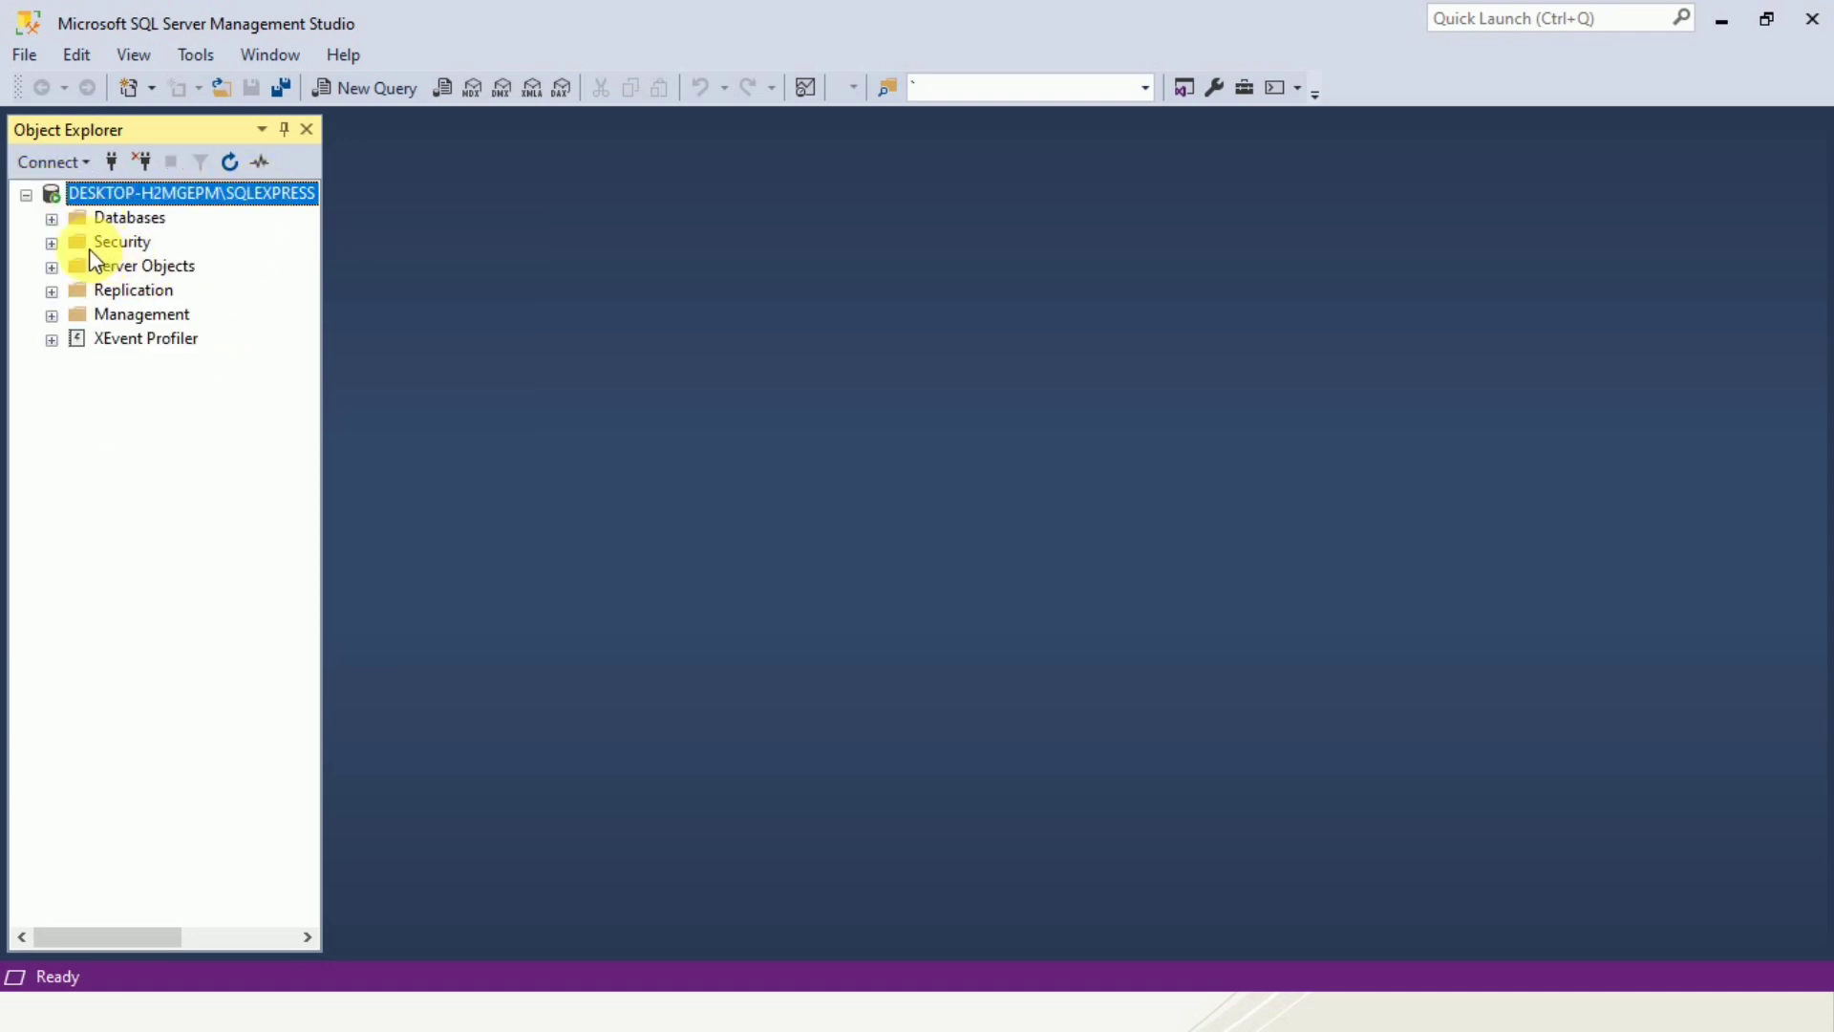
# Disconnect and reconnect to the server using Windows Authentication.
pyautogui.click(135, 170)
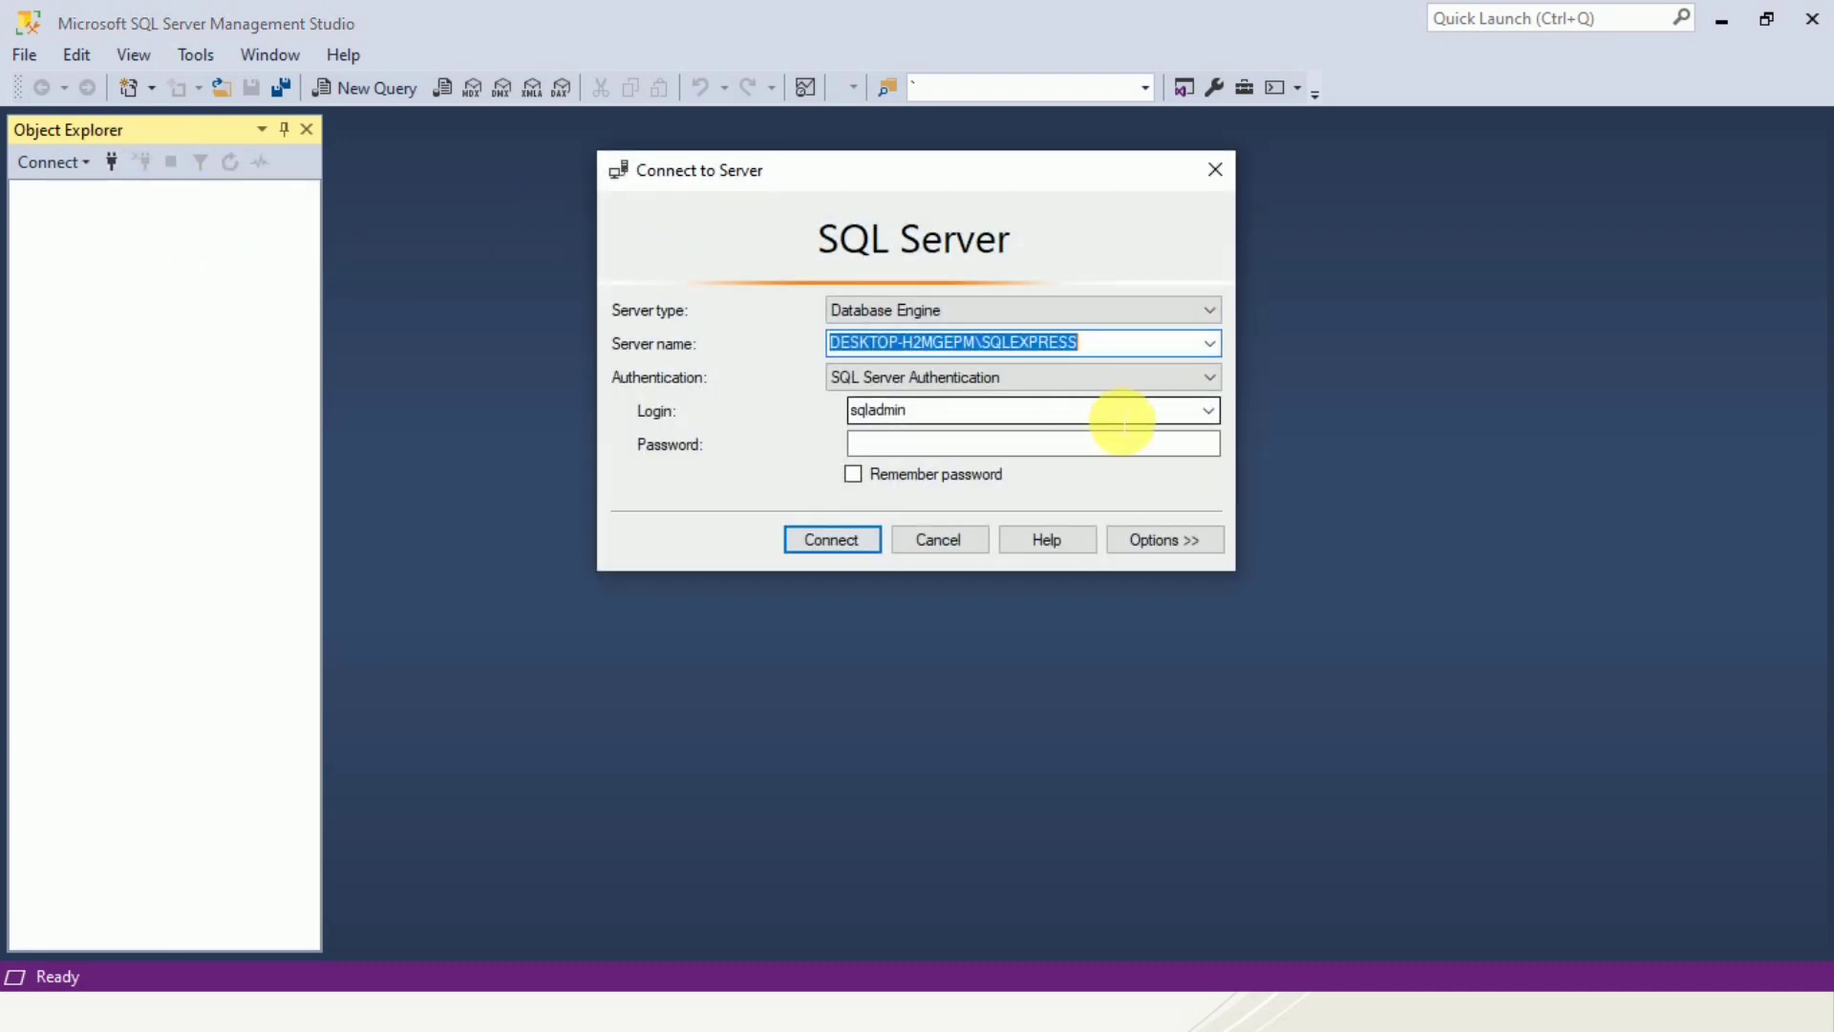
pyautogui.click(1183, 391)
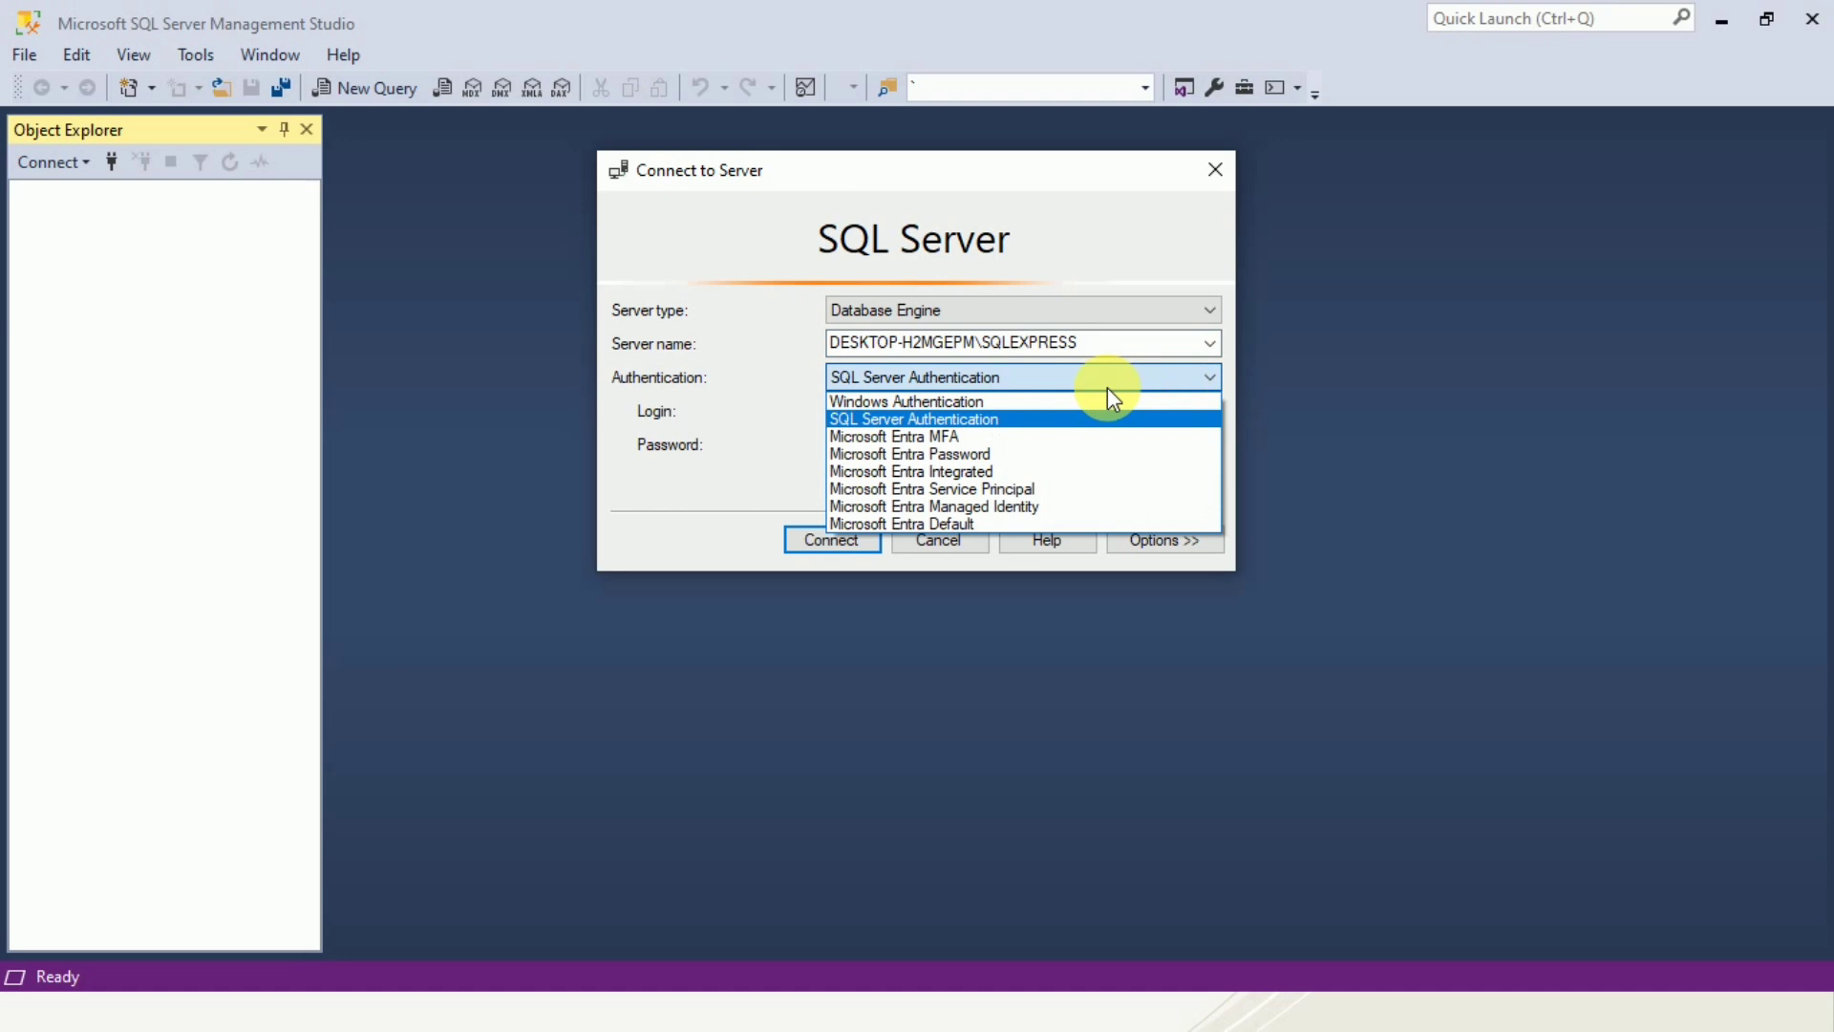
pyautogui.click(1044, 396)
pyautogui.click(839, 539)
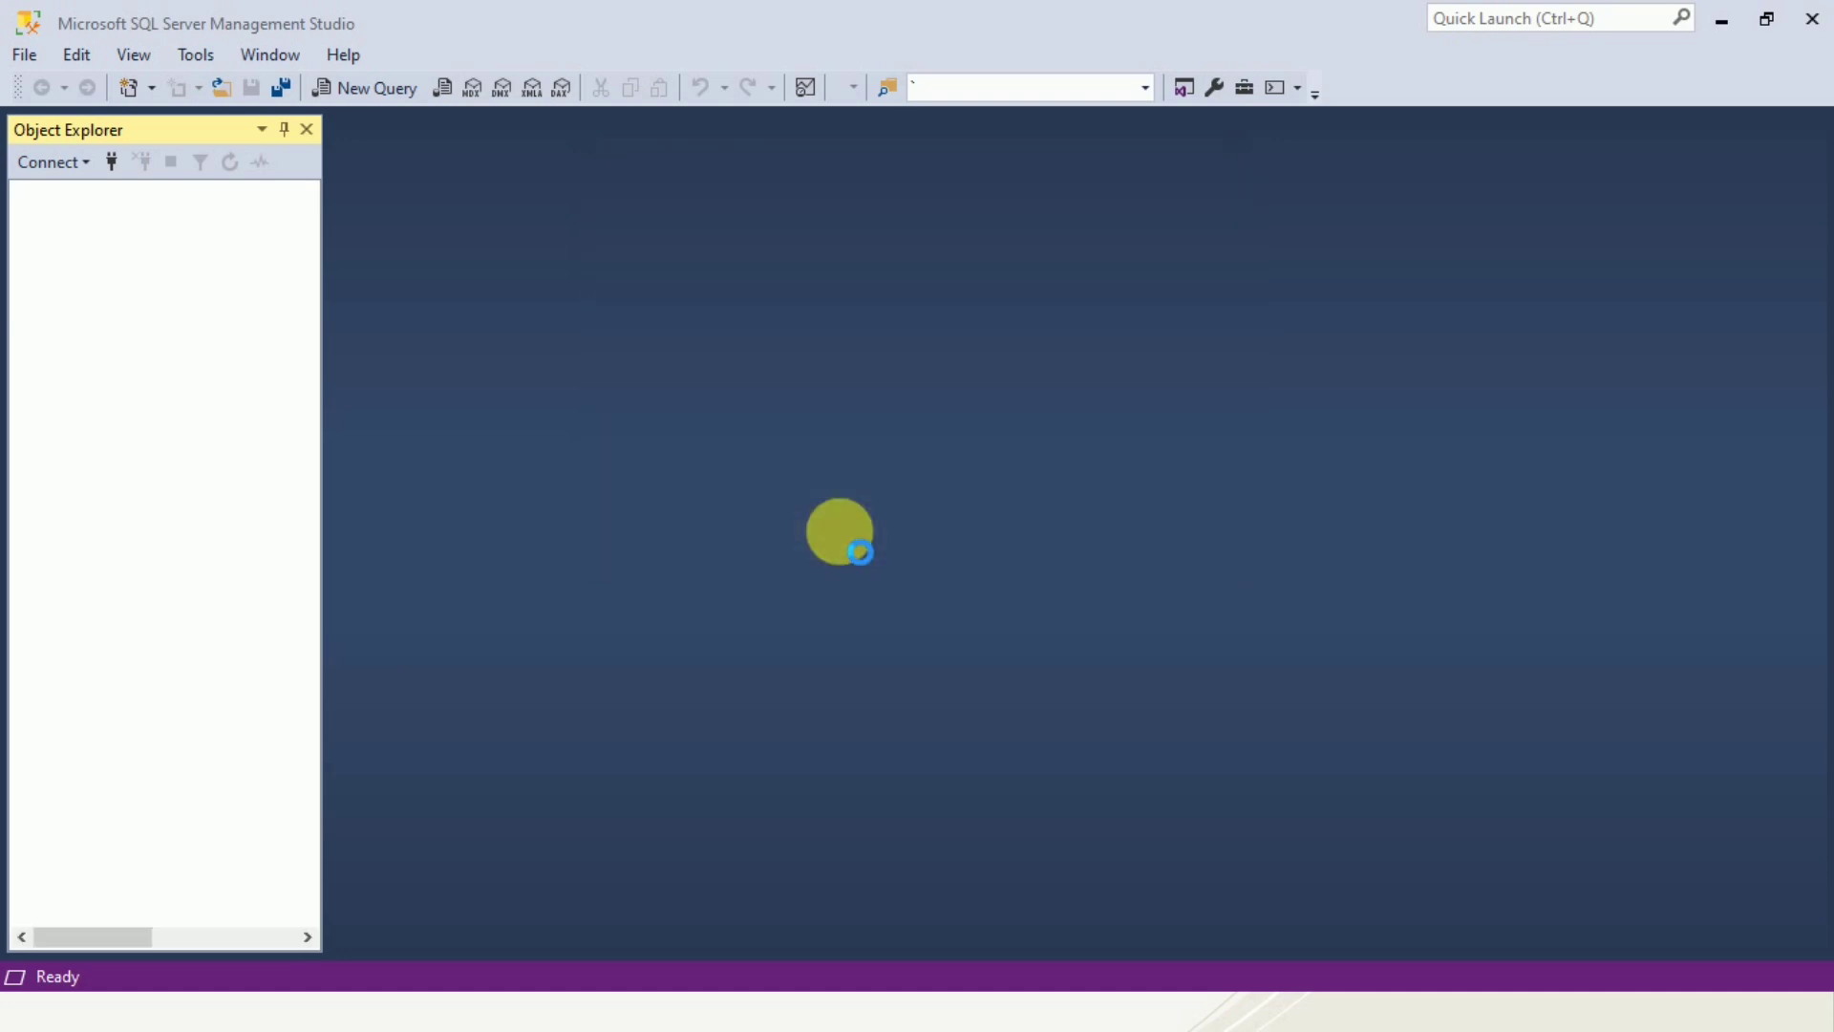
# Start a new login under the server's Security > Logins folder and enter the login name testdbuser.
pyautogui.click(52, 243)
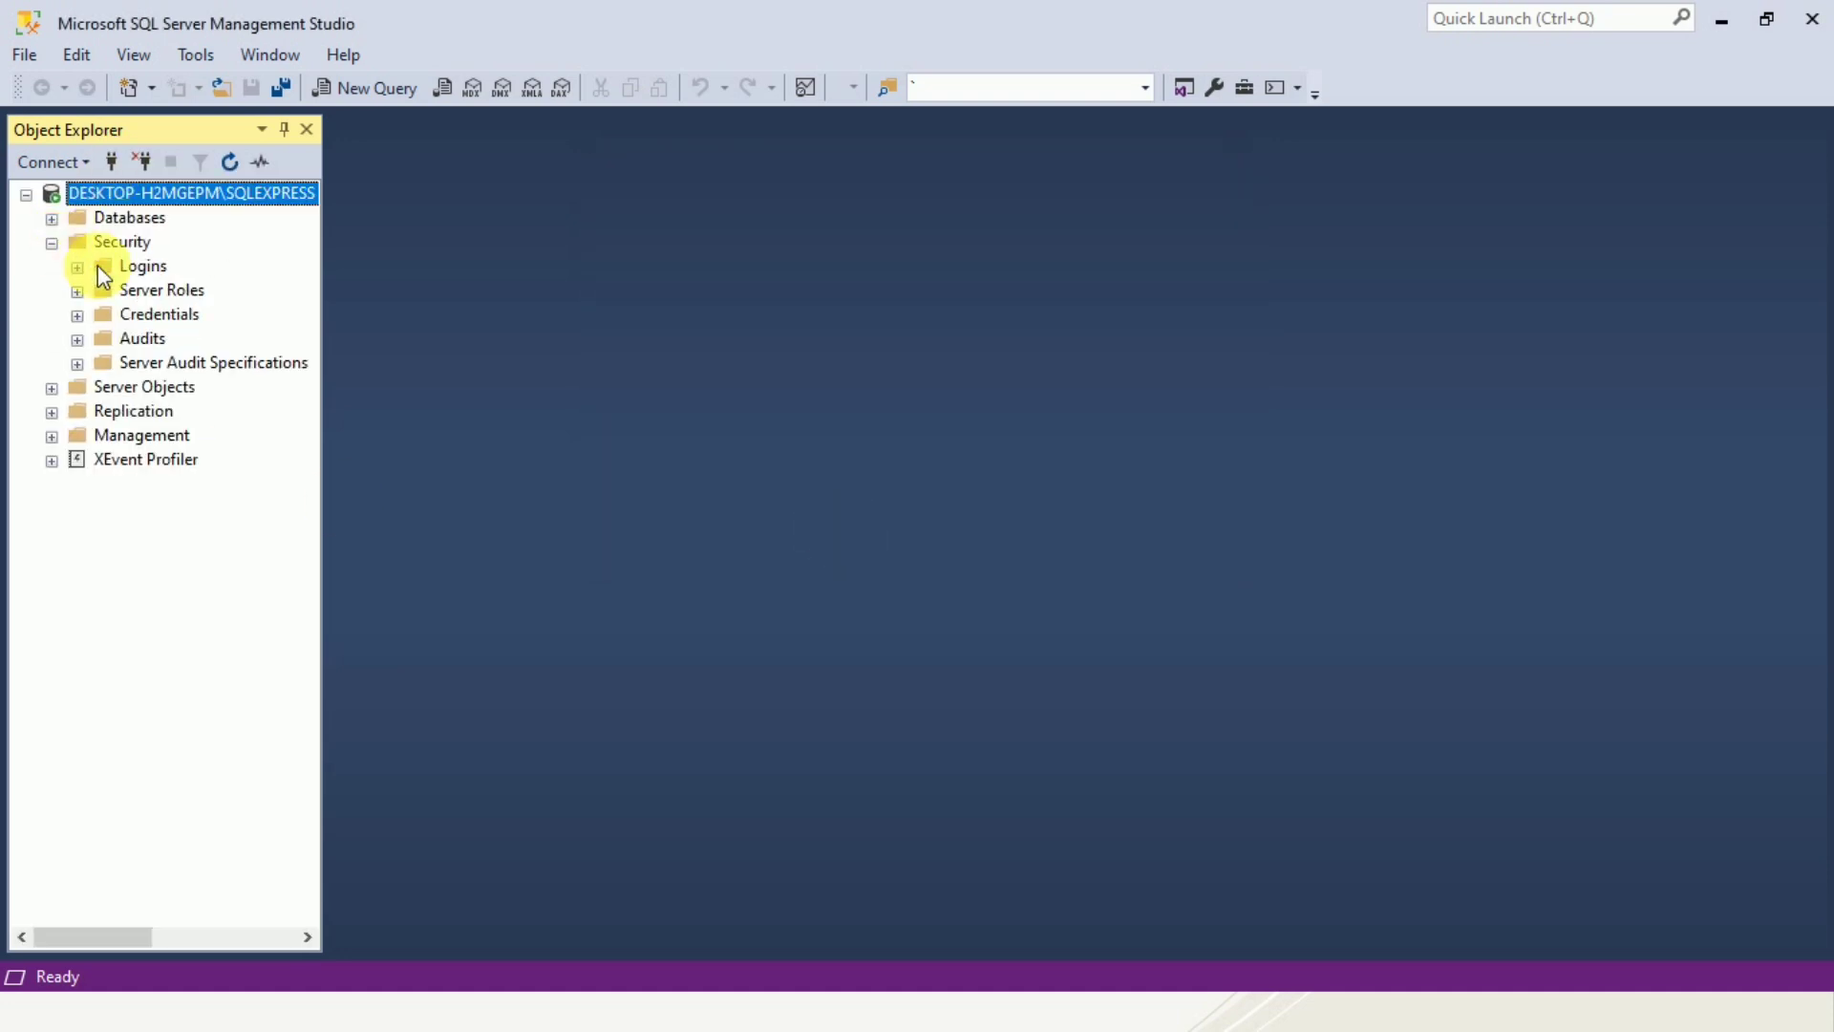
pyautogui.click(119, 242)
pyautogui.rightClick(144, 266)
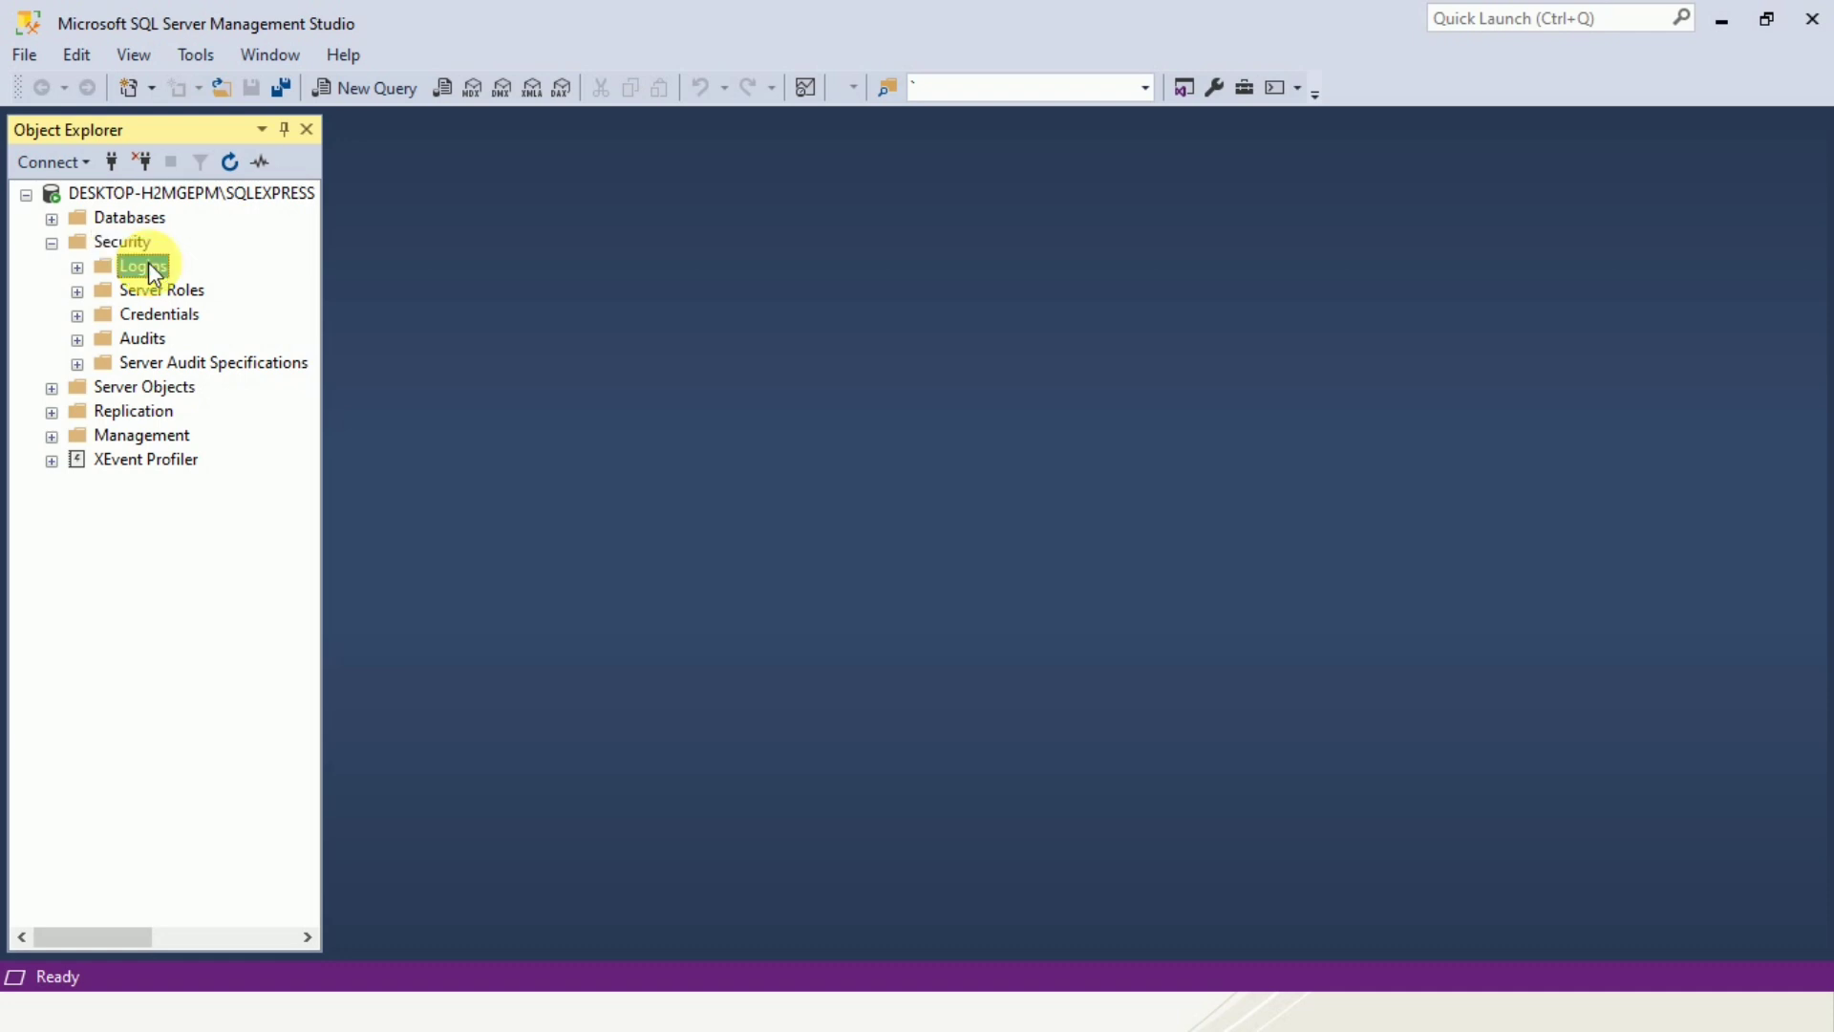
pyautogui.click(236, 280)
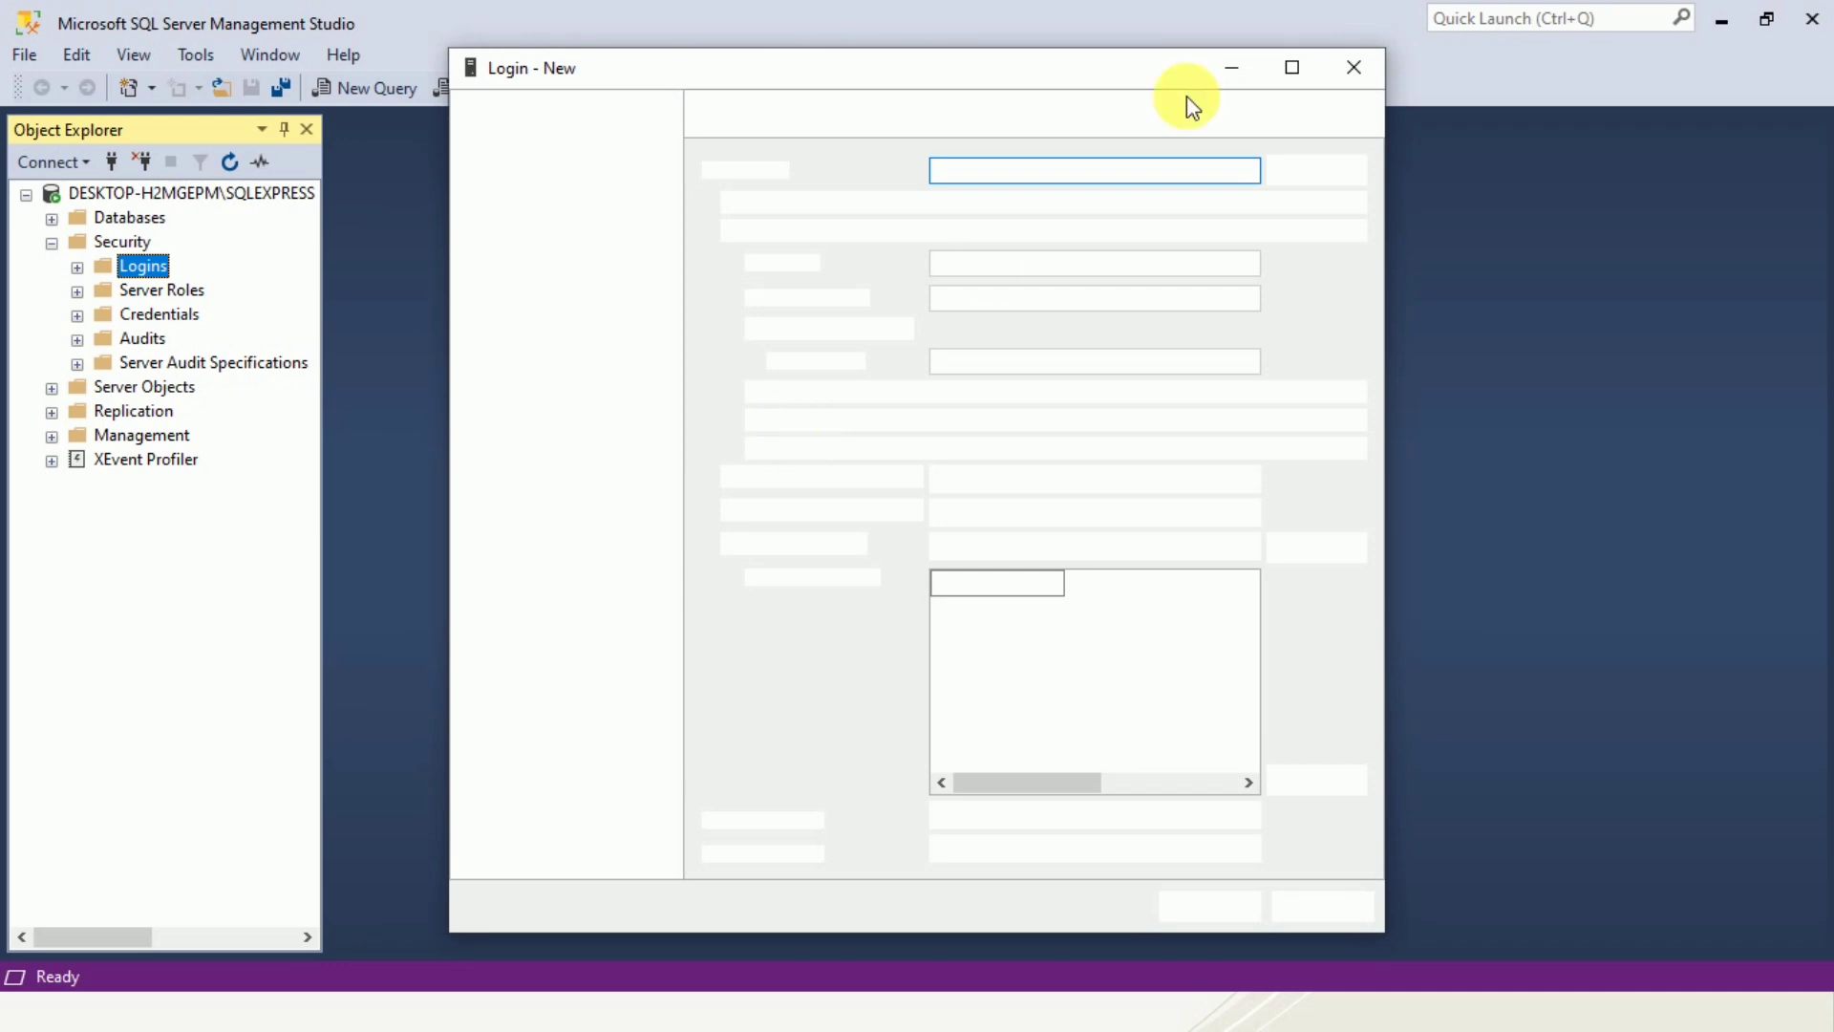
pyautogui.write('te')
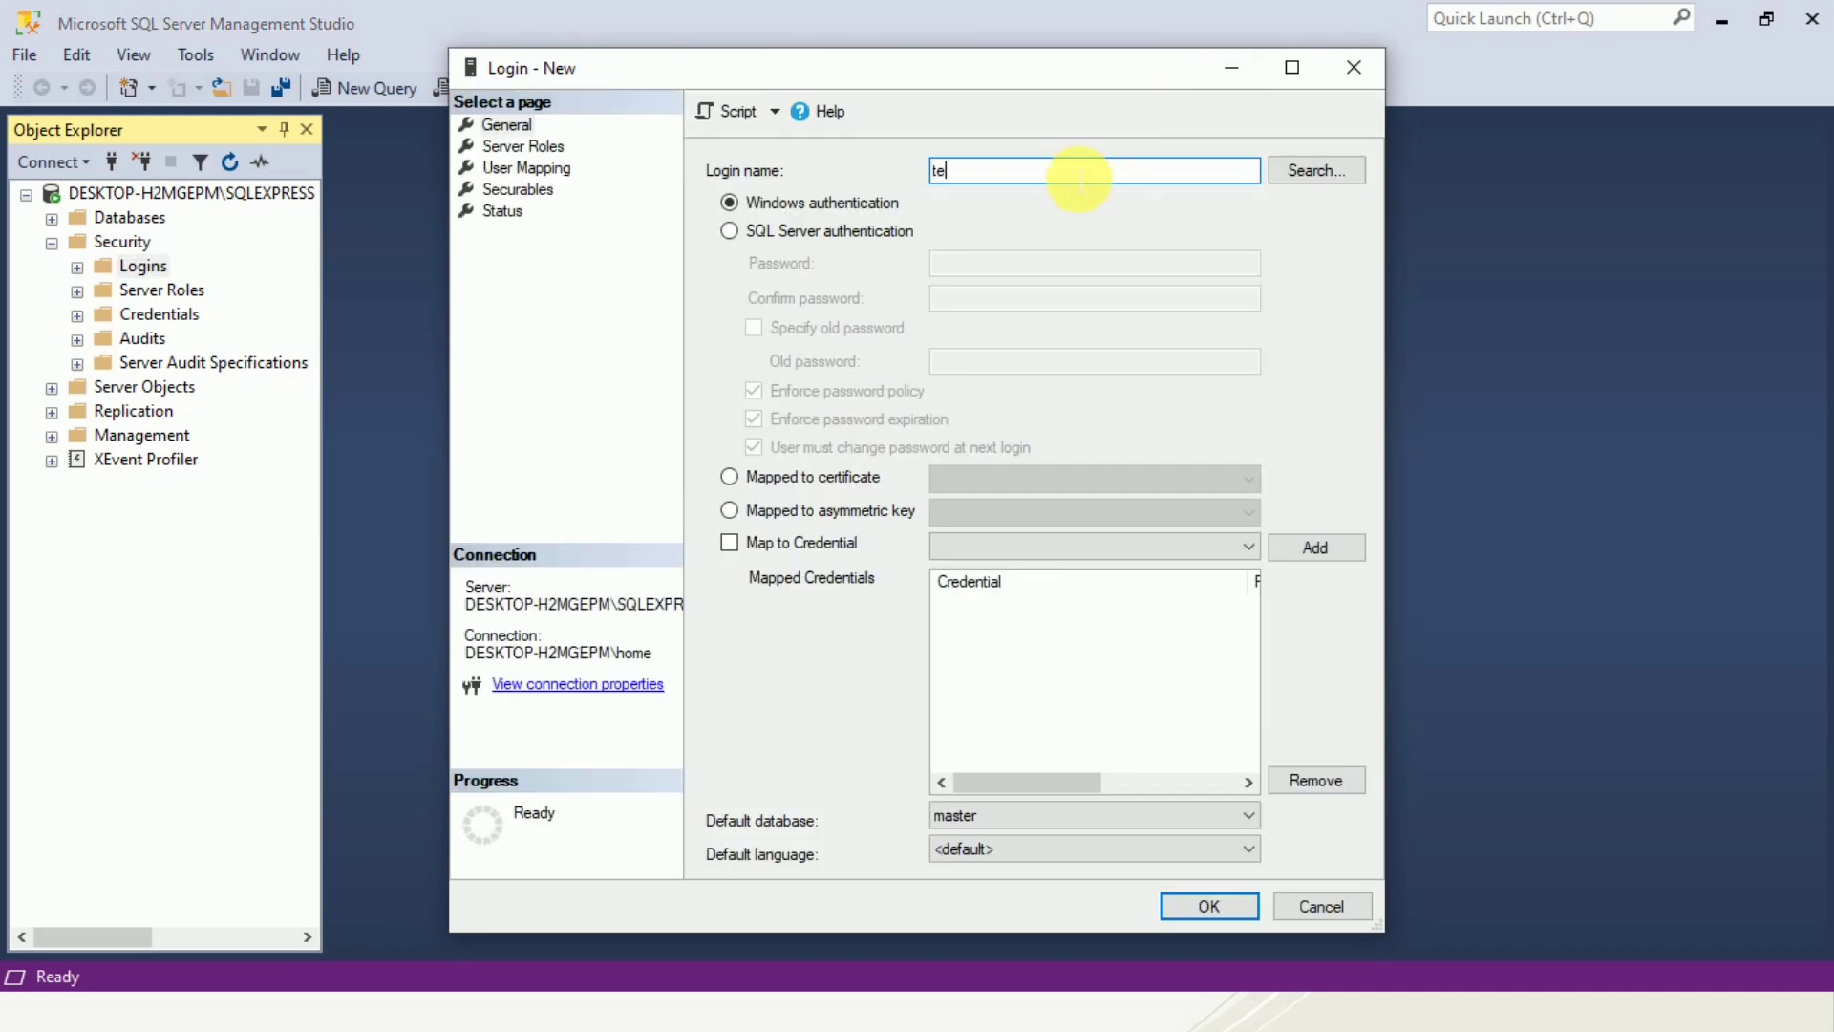
pyautogui.write('stdbuser')
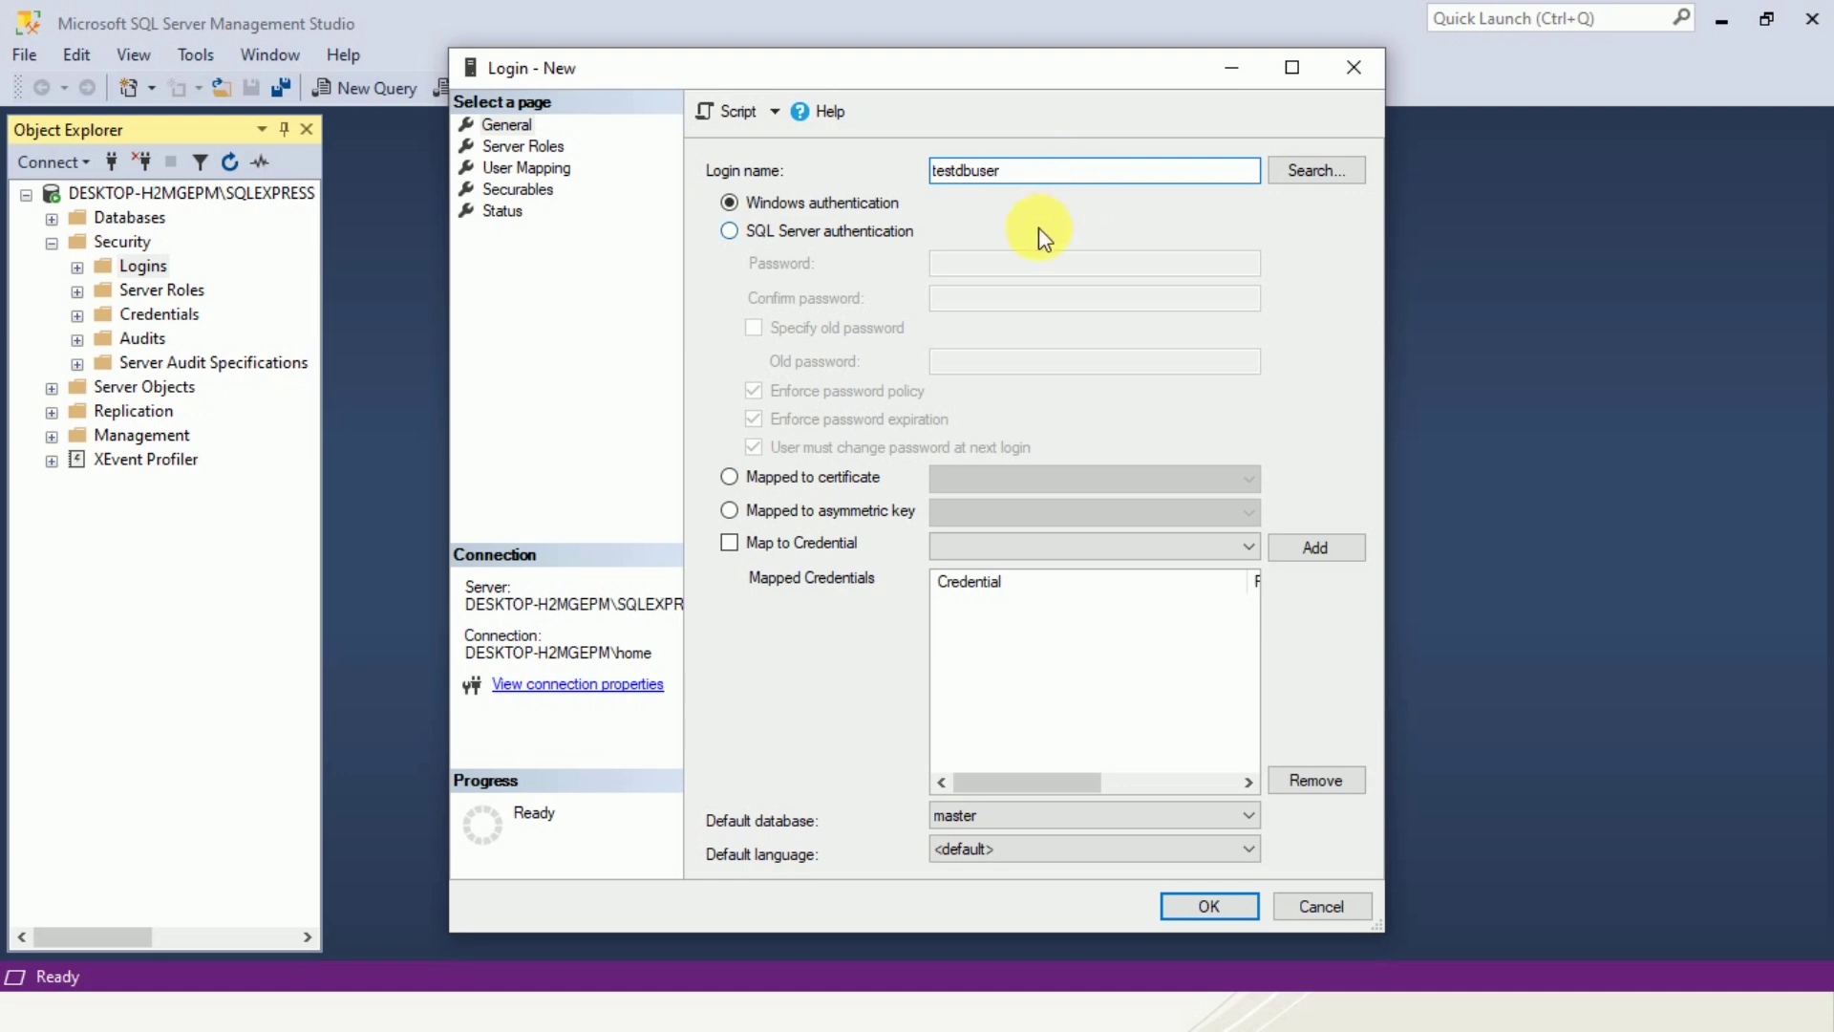
# Choose SQL Server authentication for the login and enter and confirm its password.
pyautogui.click(730, 231)
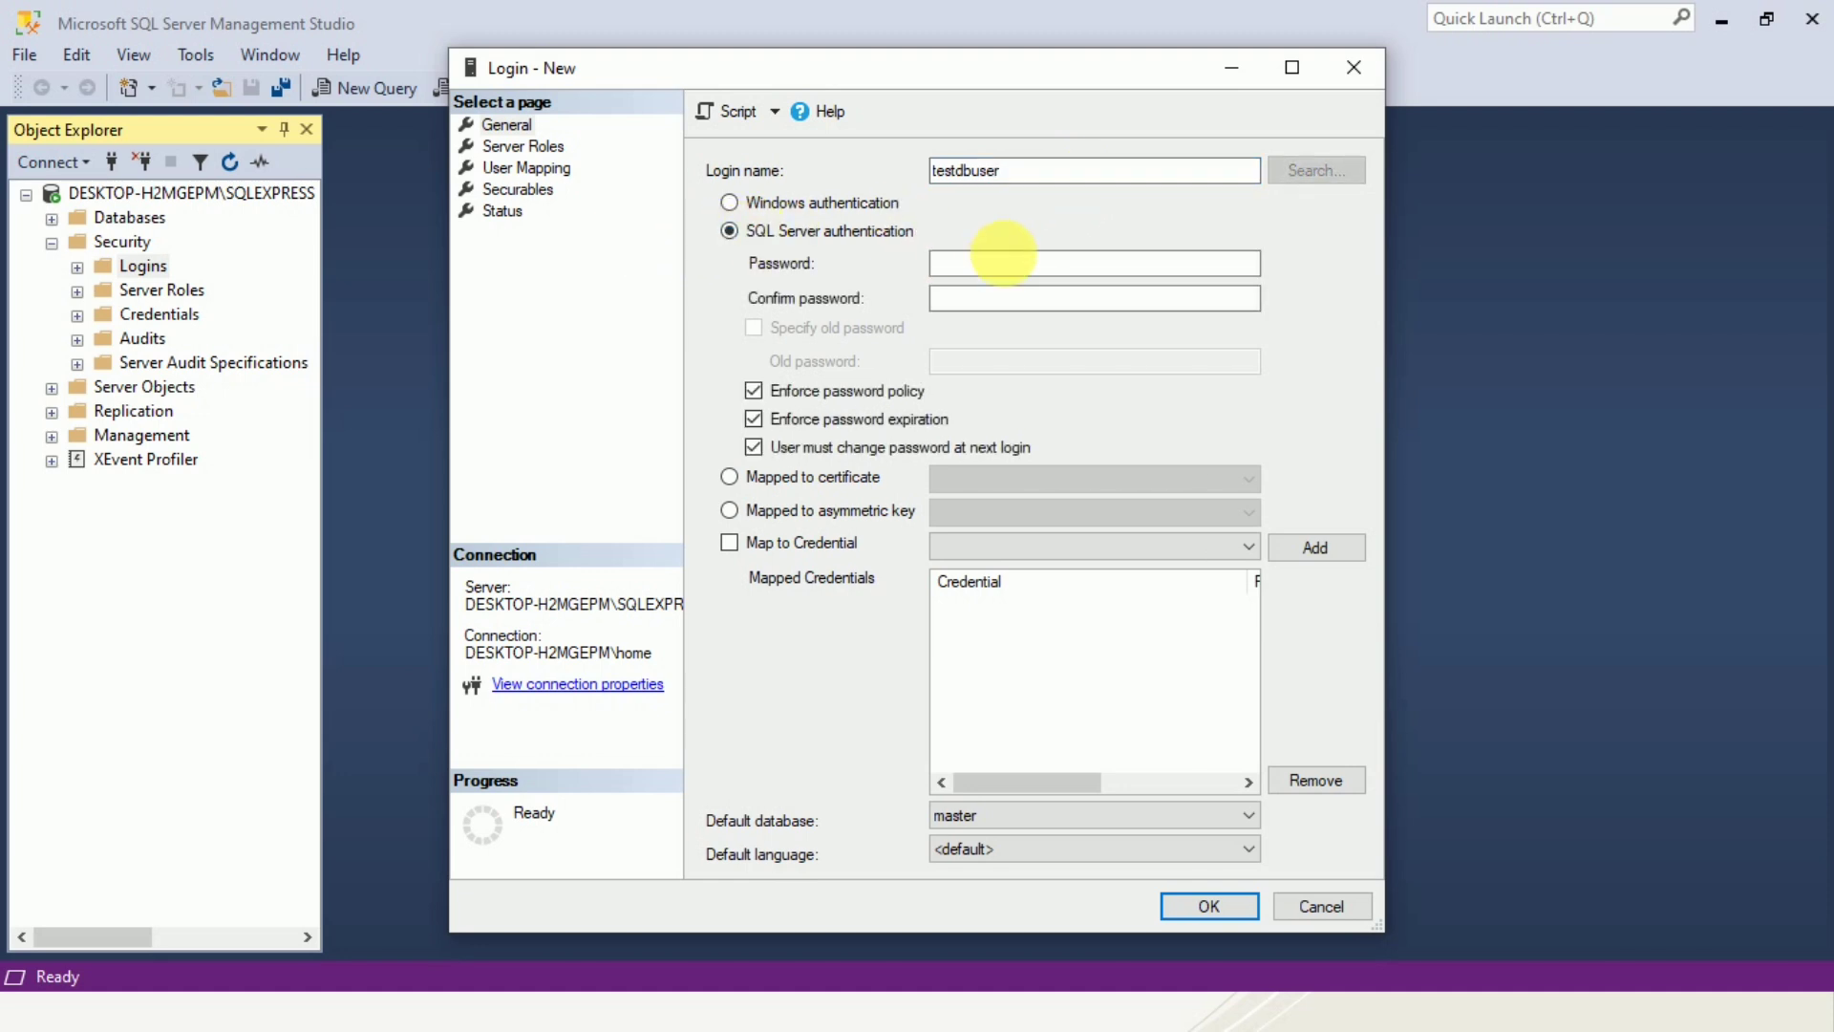
pyautogui.click(1024, 271)
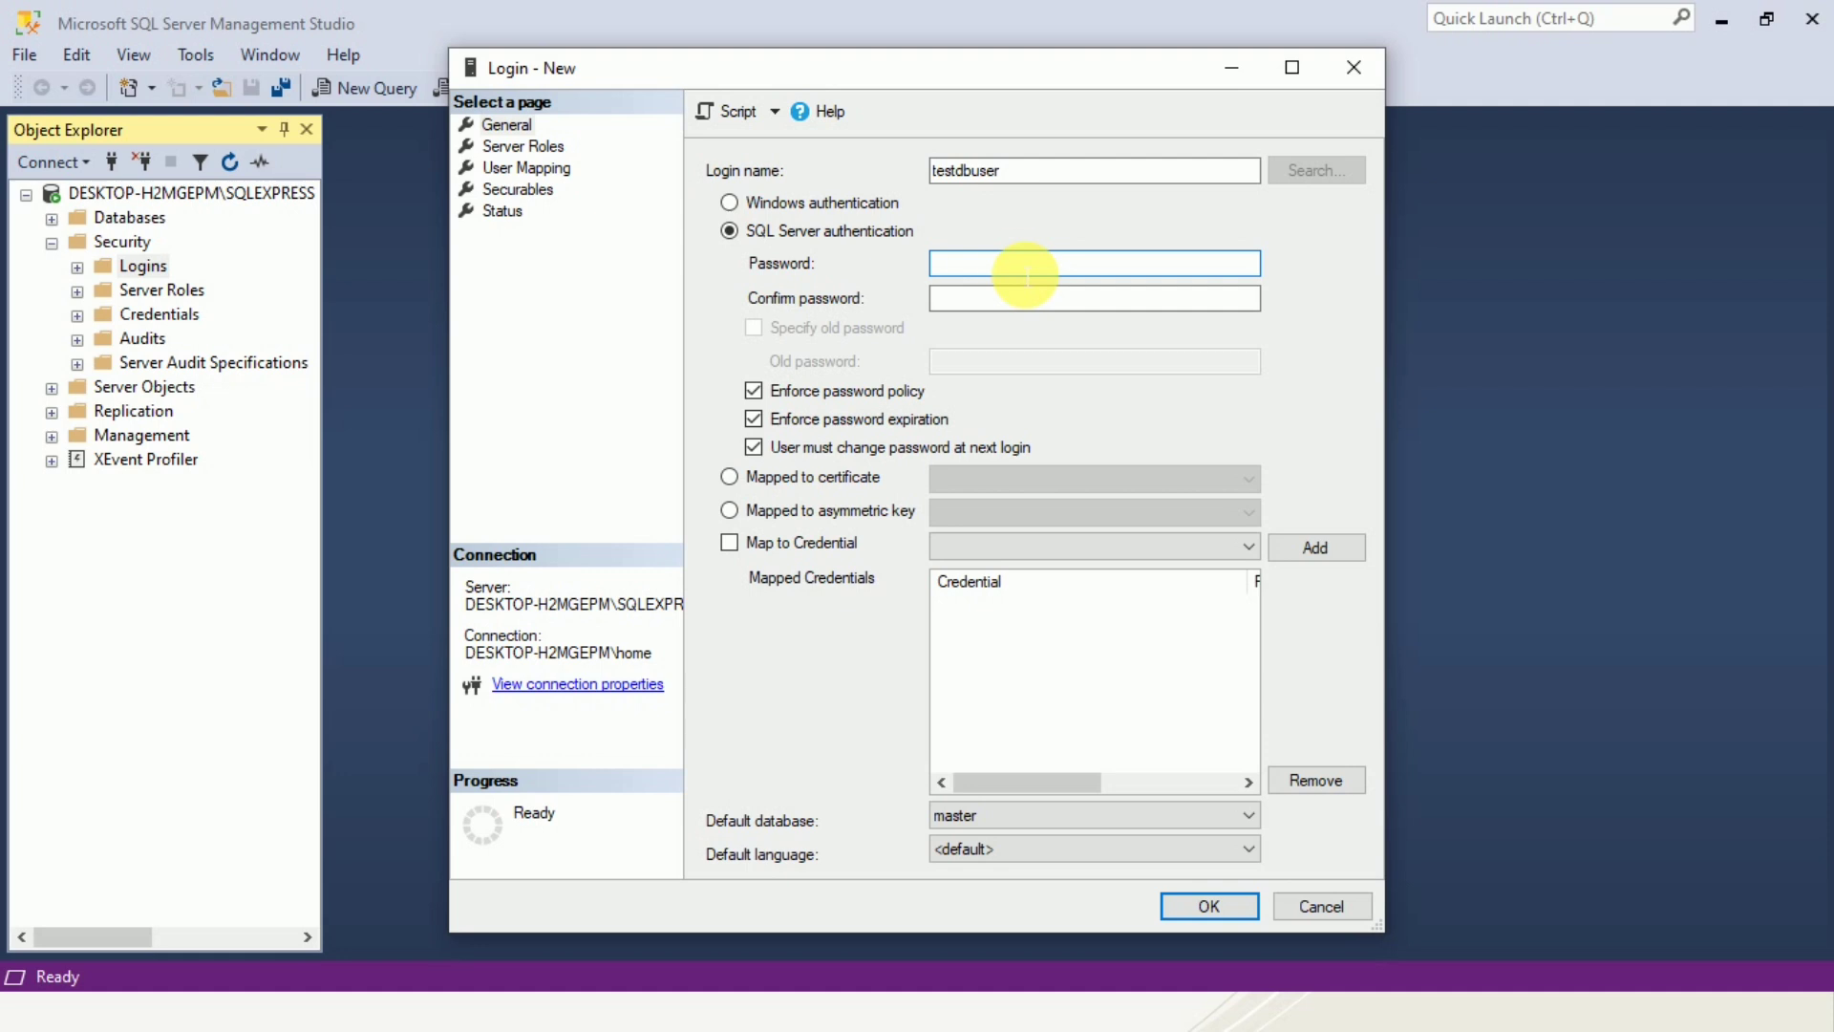
pyautogui.write('test12345')
pyautogui.click(1019, 306)
pyautogui.write('test')
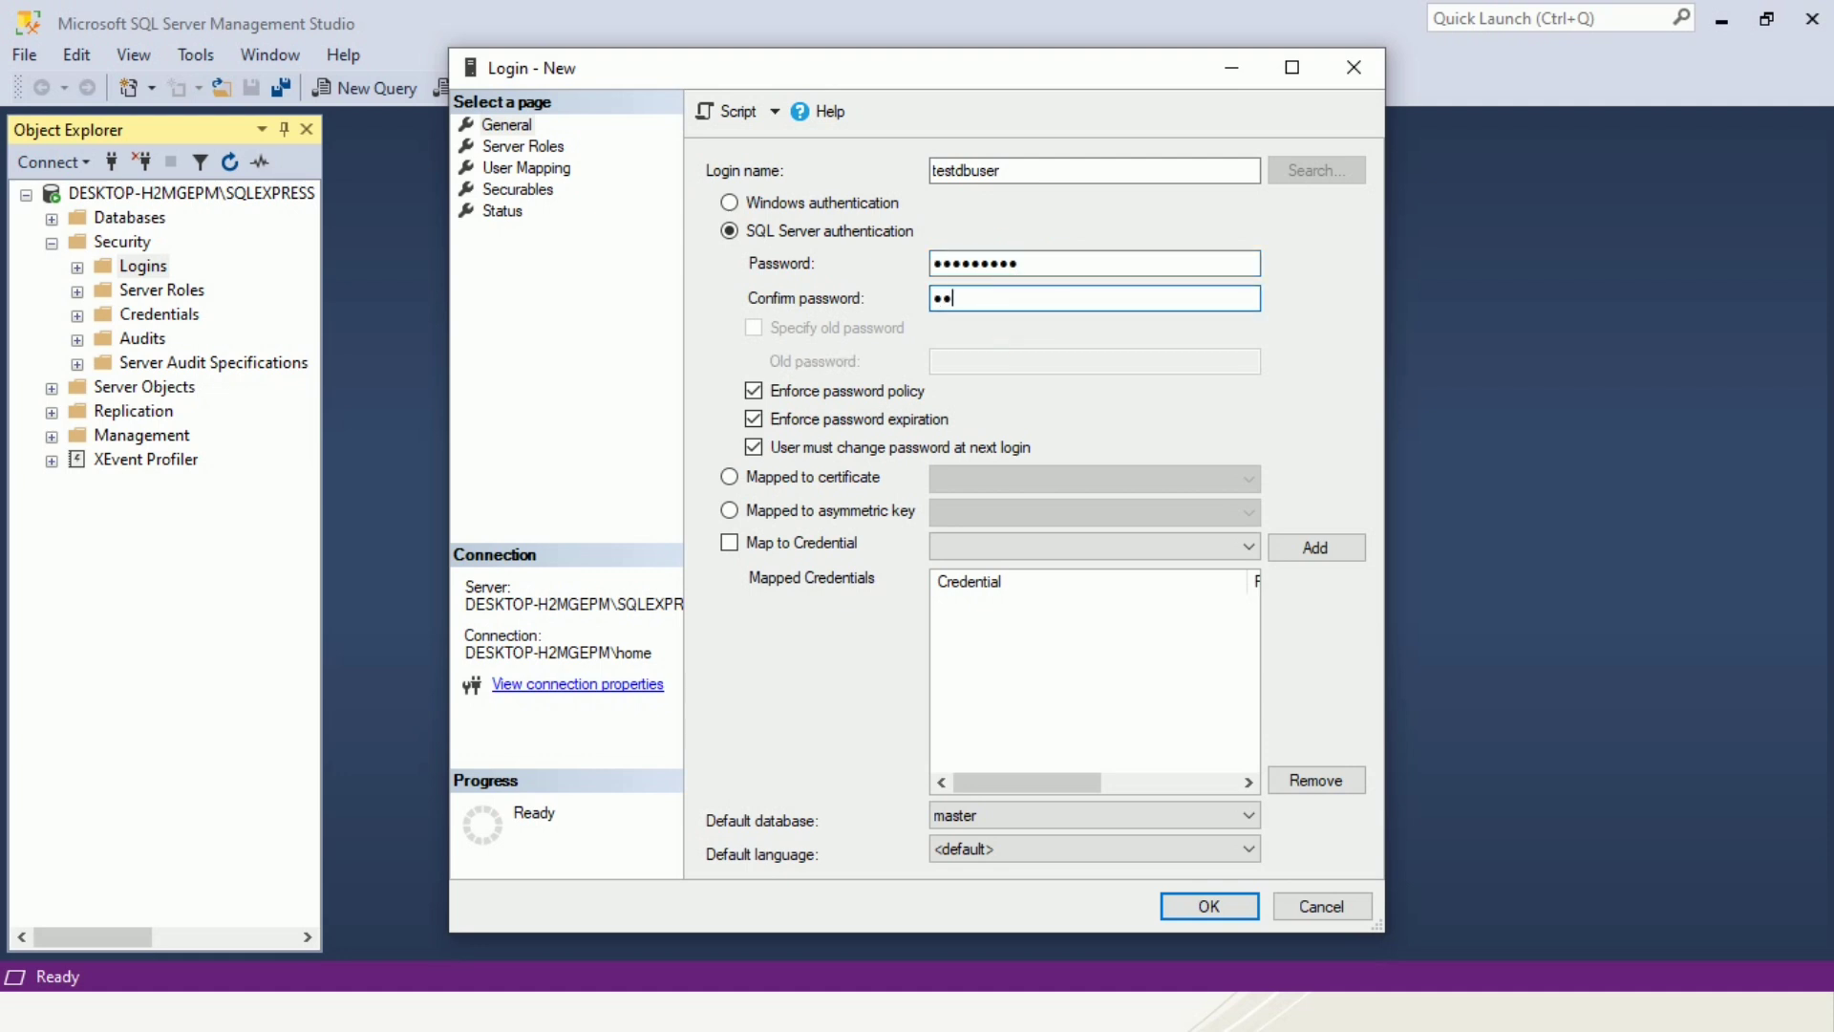
pyautogui.write('12345')
# Map the login to the TestDB database with db_owner role membership and create the login.
pyautogui.click(535, 169)
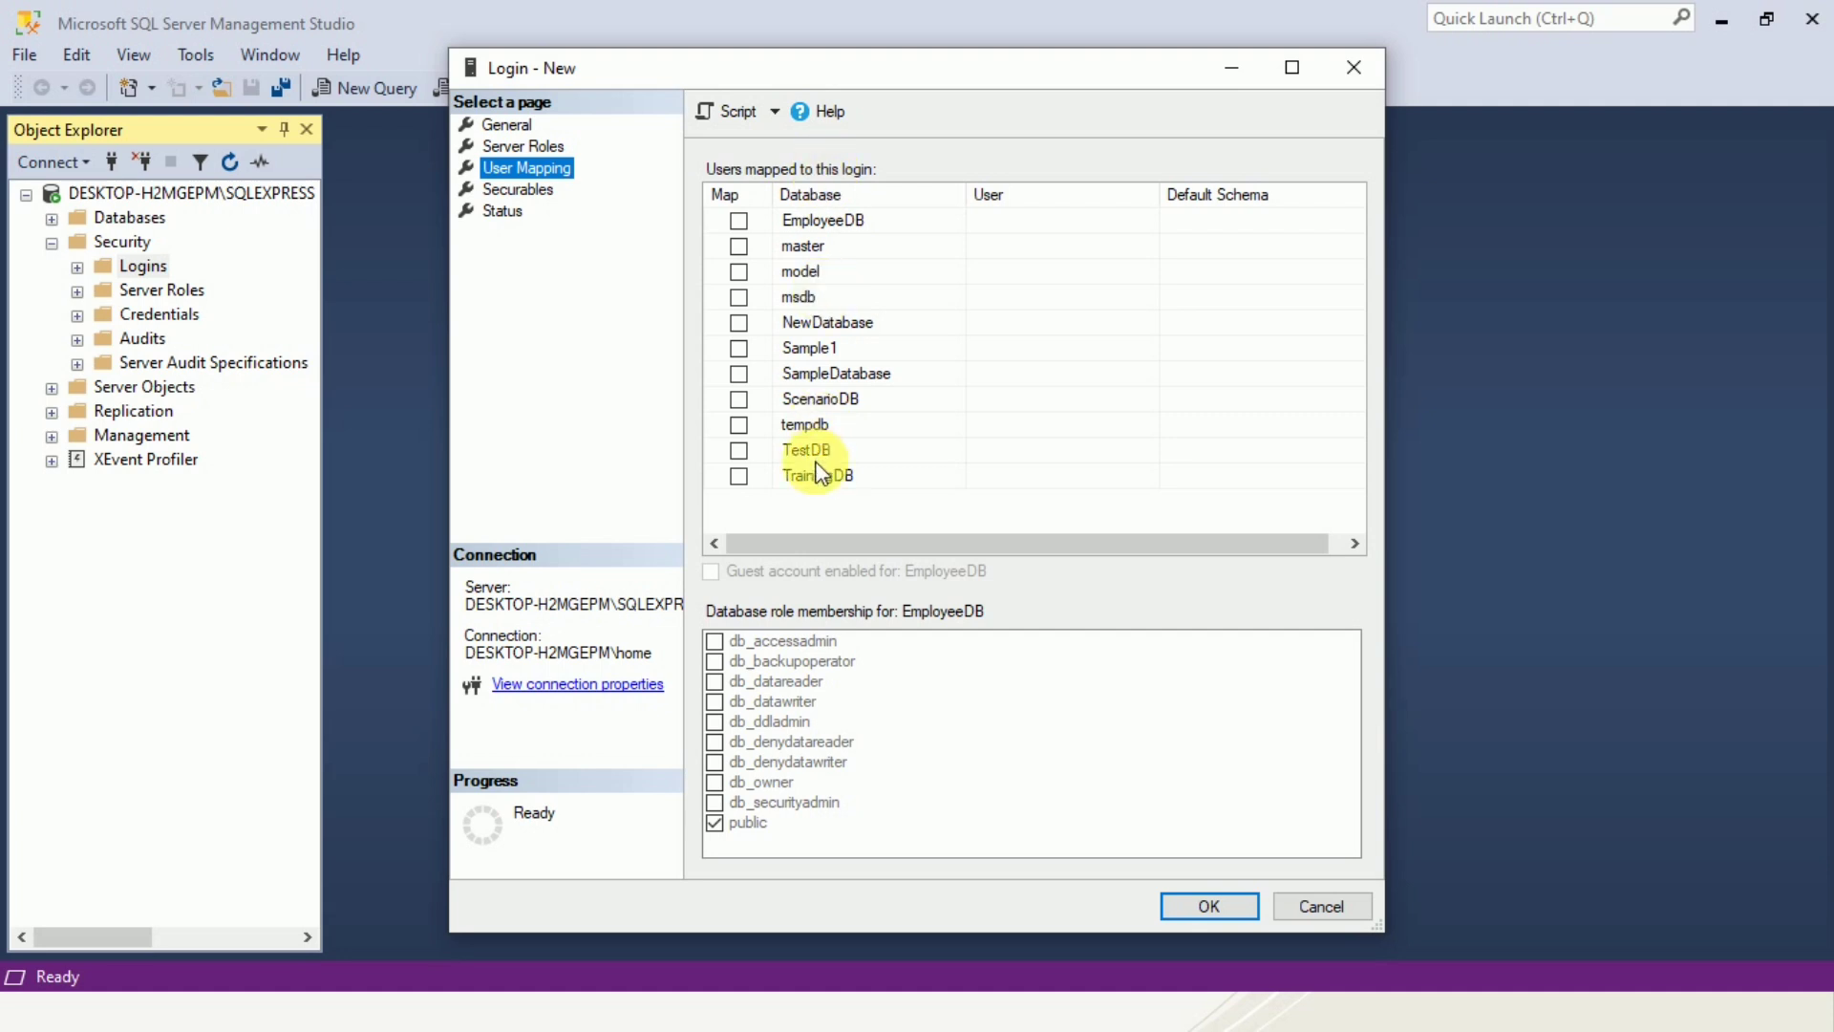
pyautogui.click(739, 450)
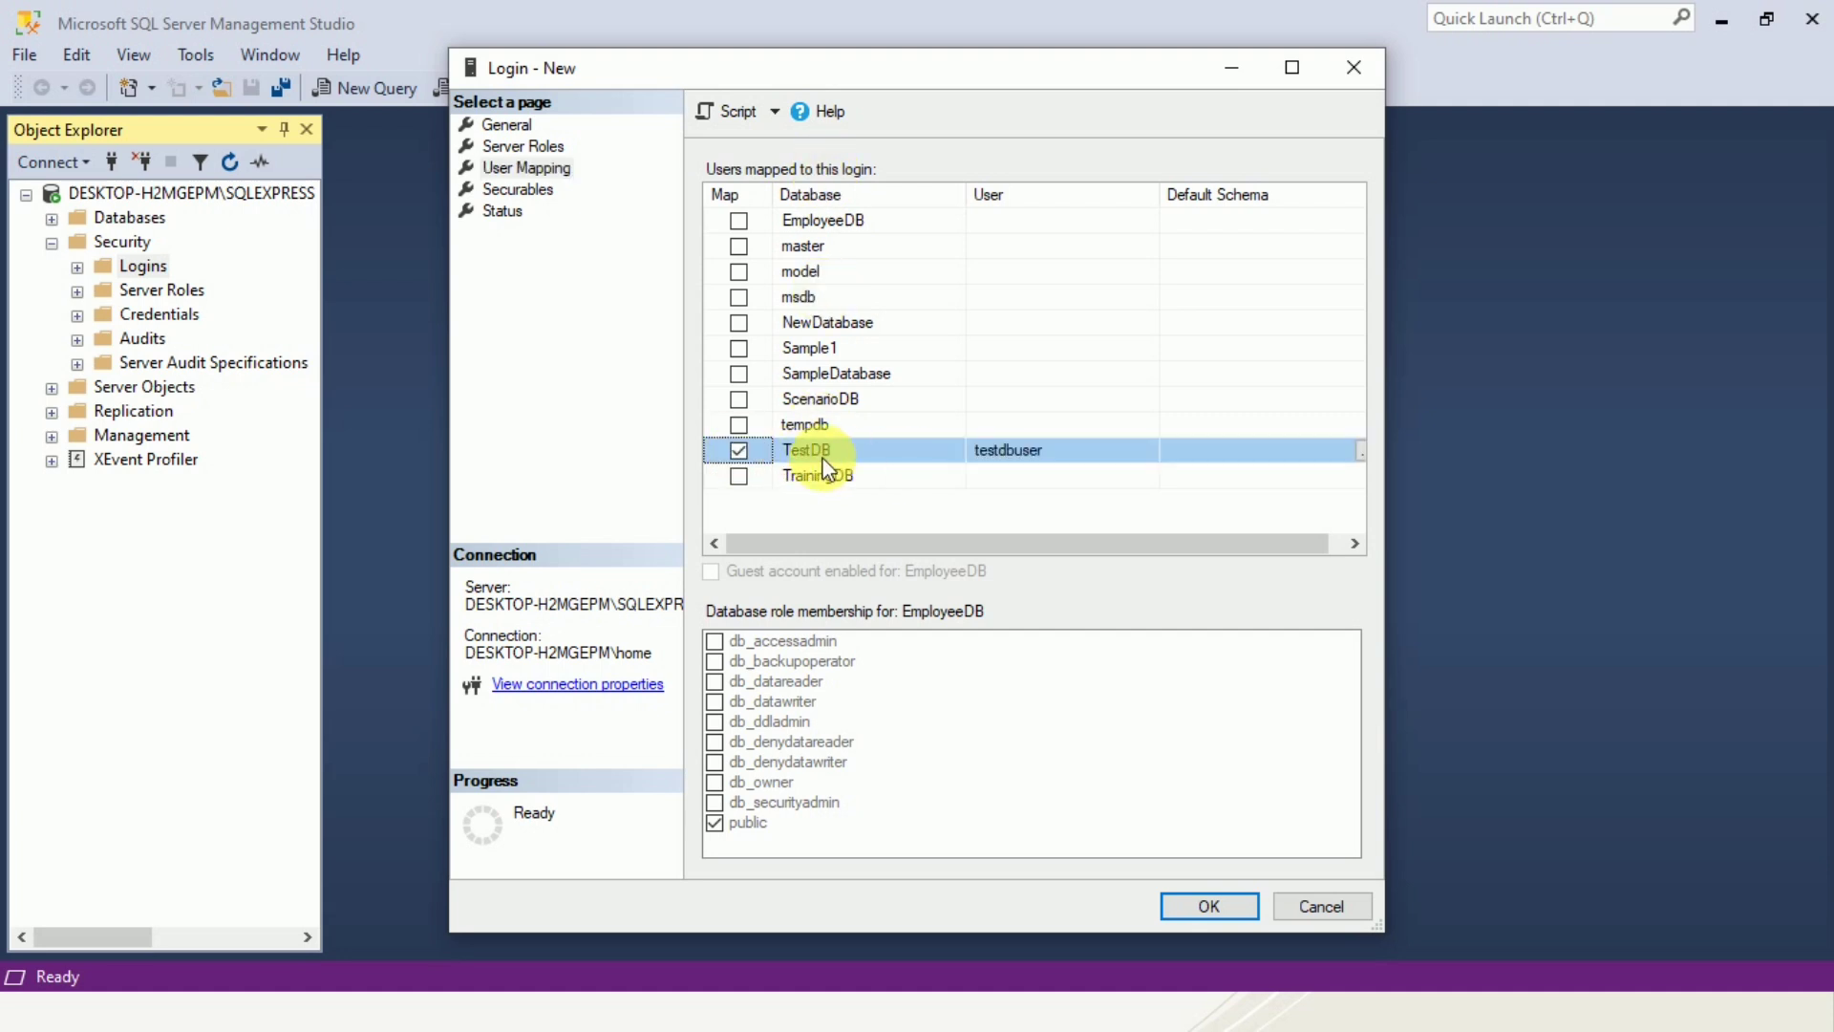
pyautogui.click(714, 782)
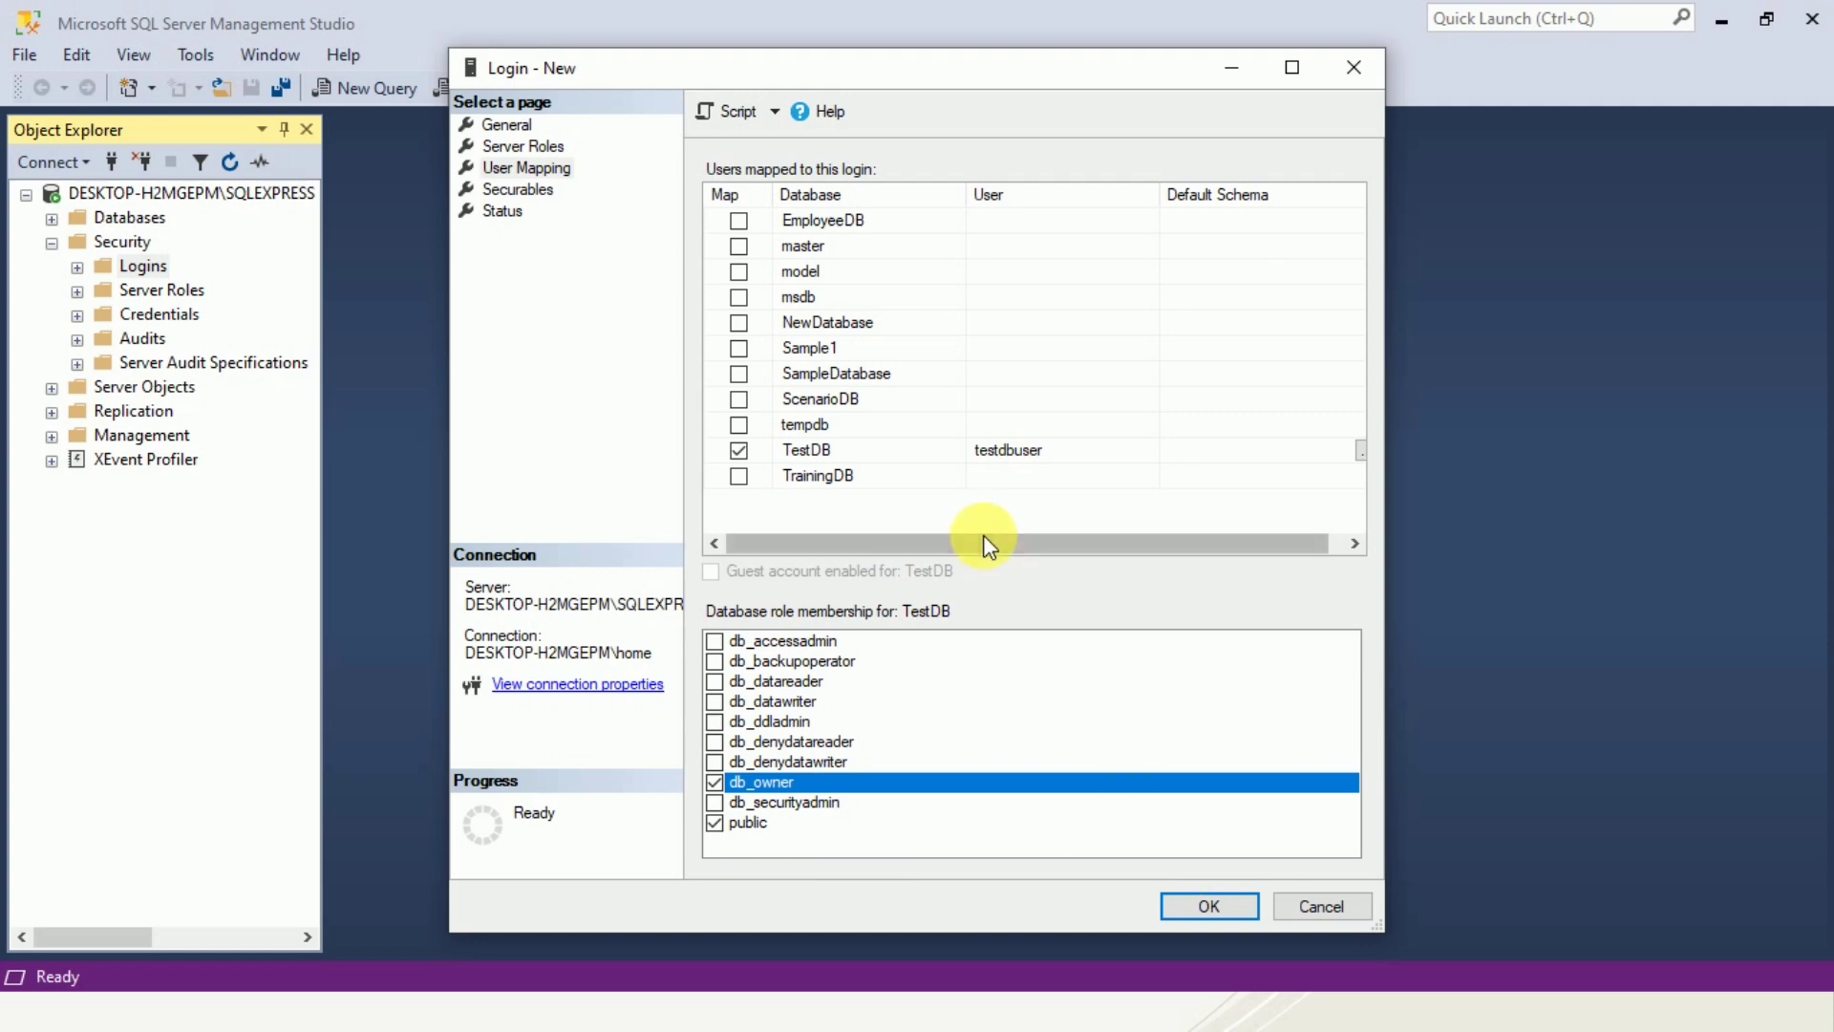
pyautogui.click(1206, 908)
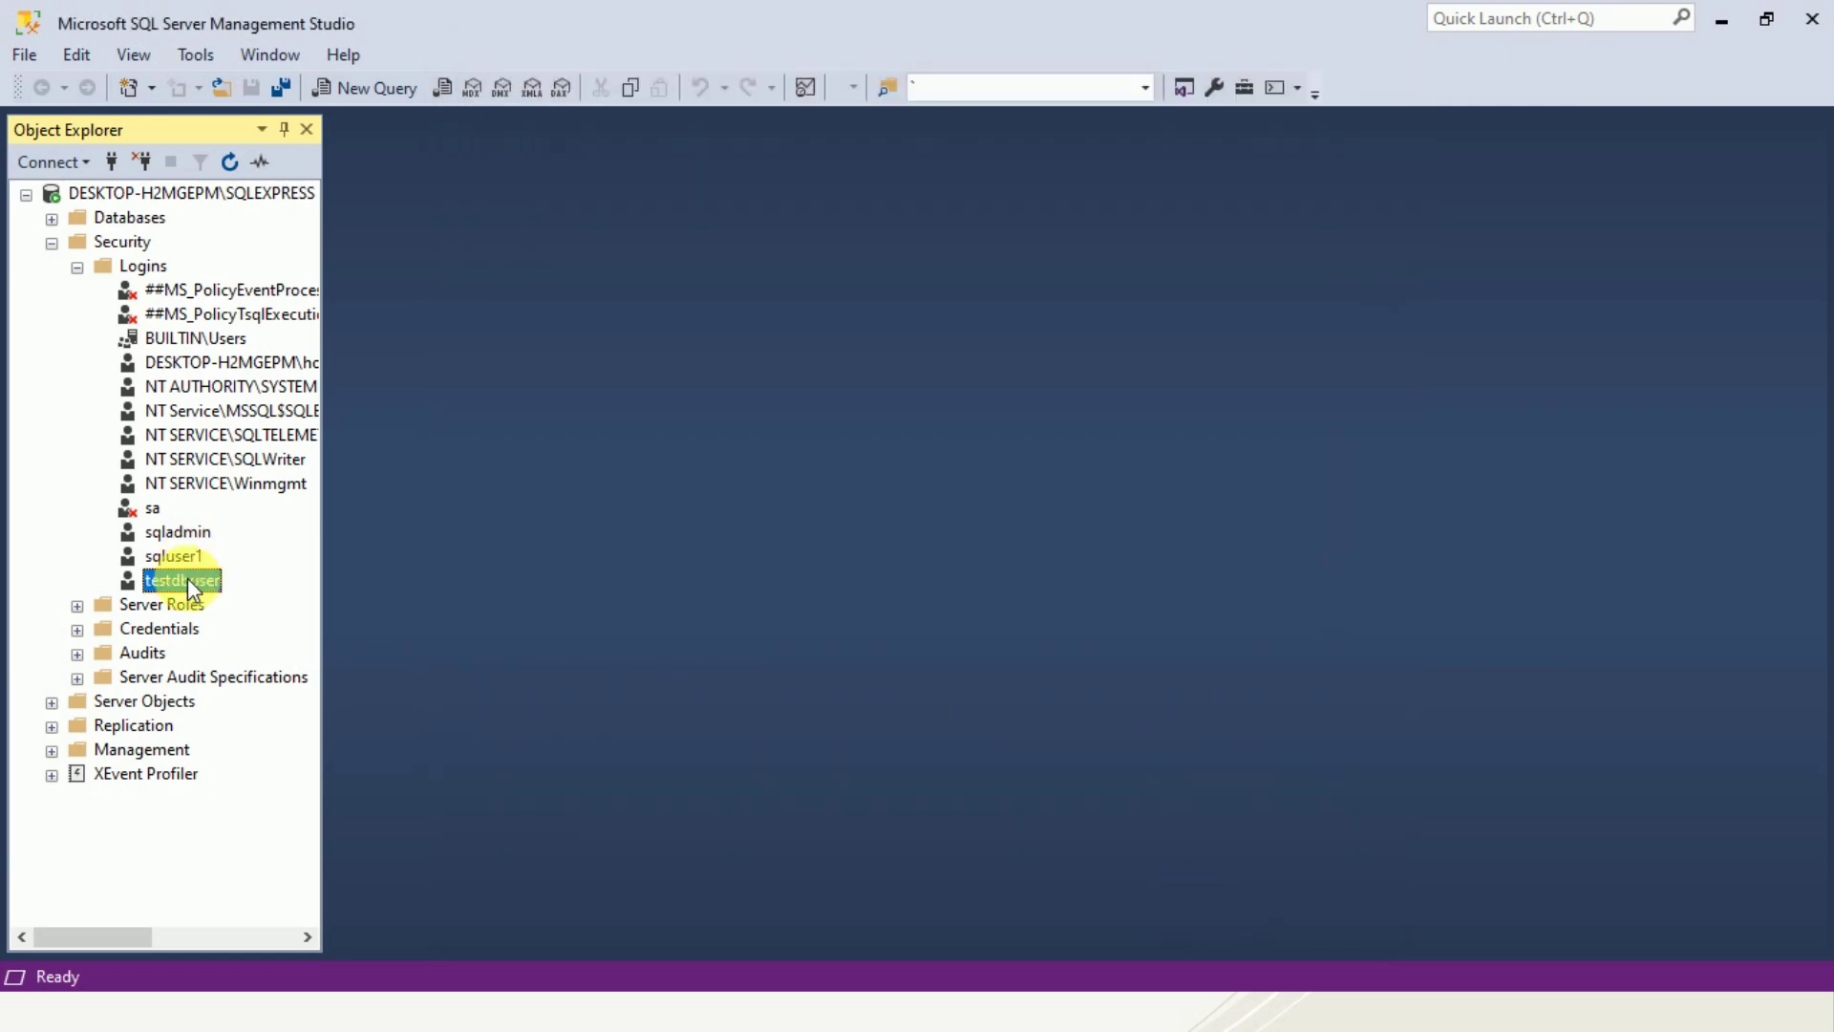
# Disconnect and start a new connection using SQL Server Authentication with the login testdbuser.
pyautogui.click(142, 160)
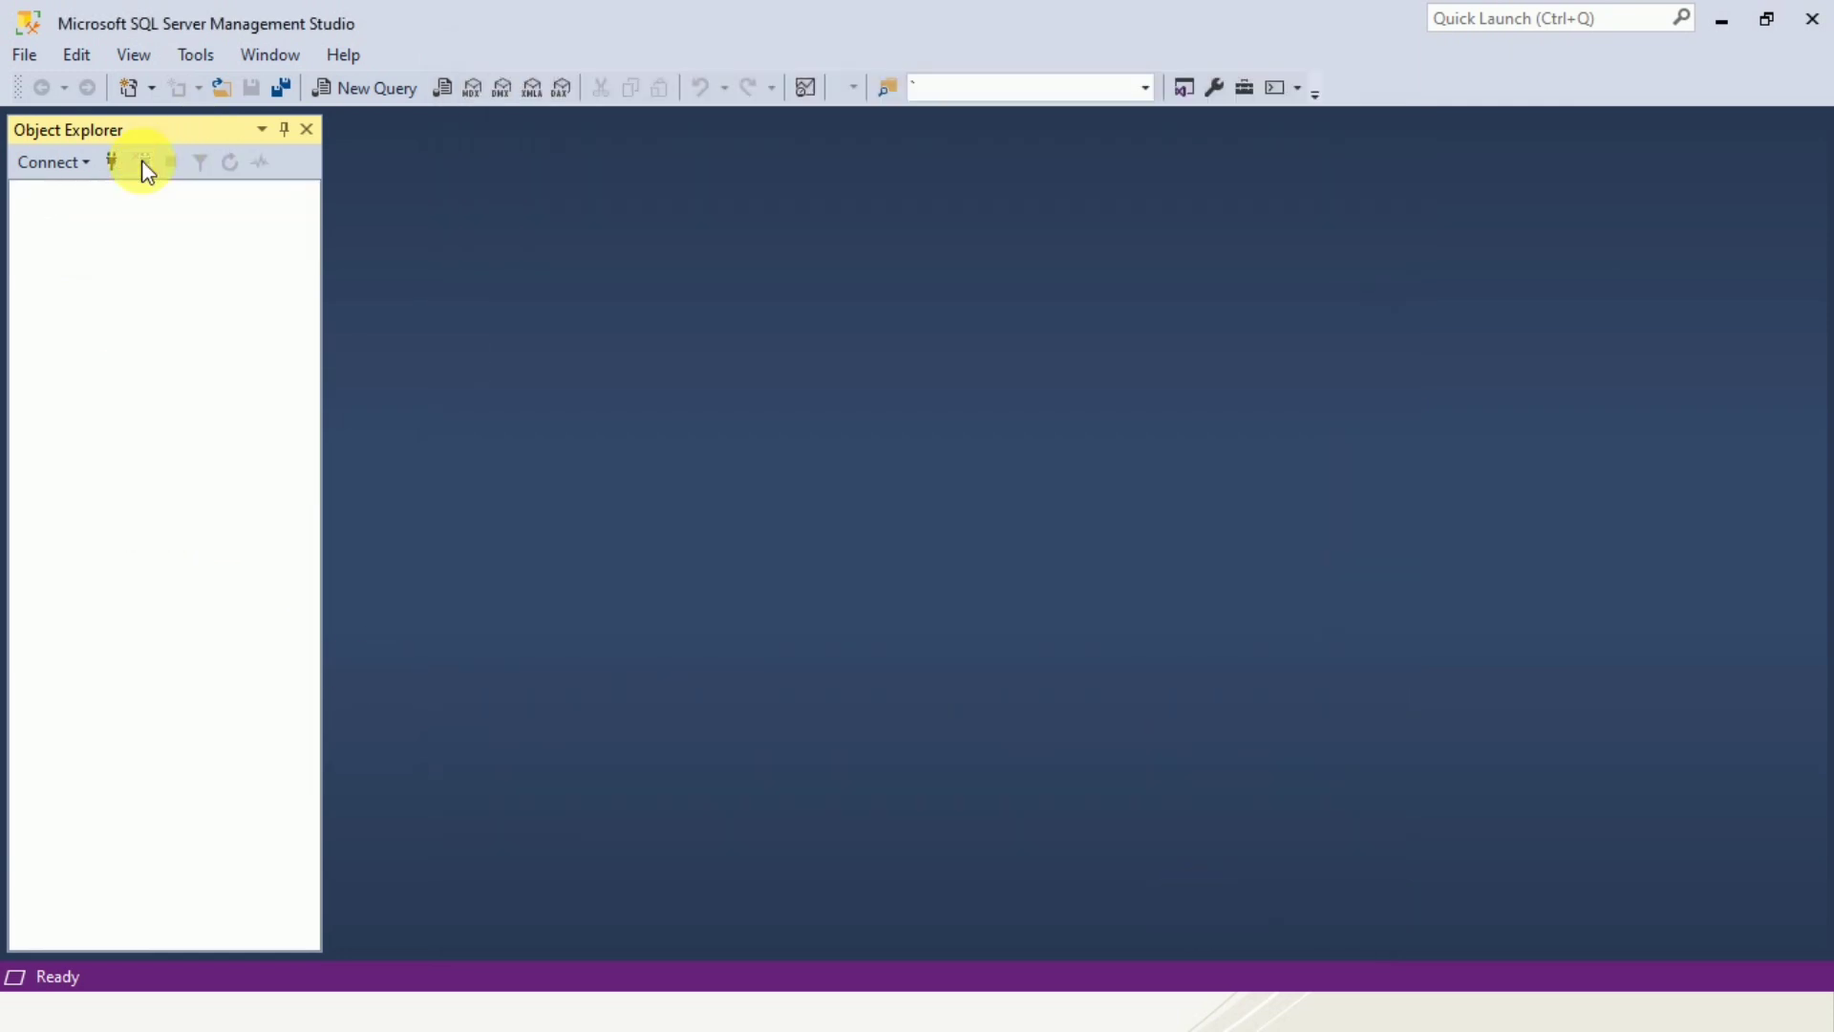
pyautogui.click(125, 163)
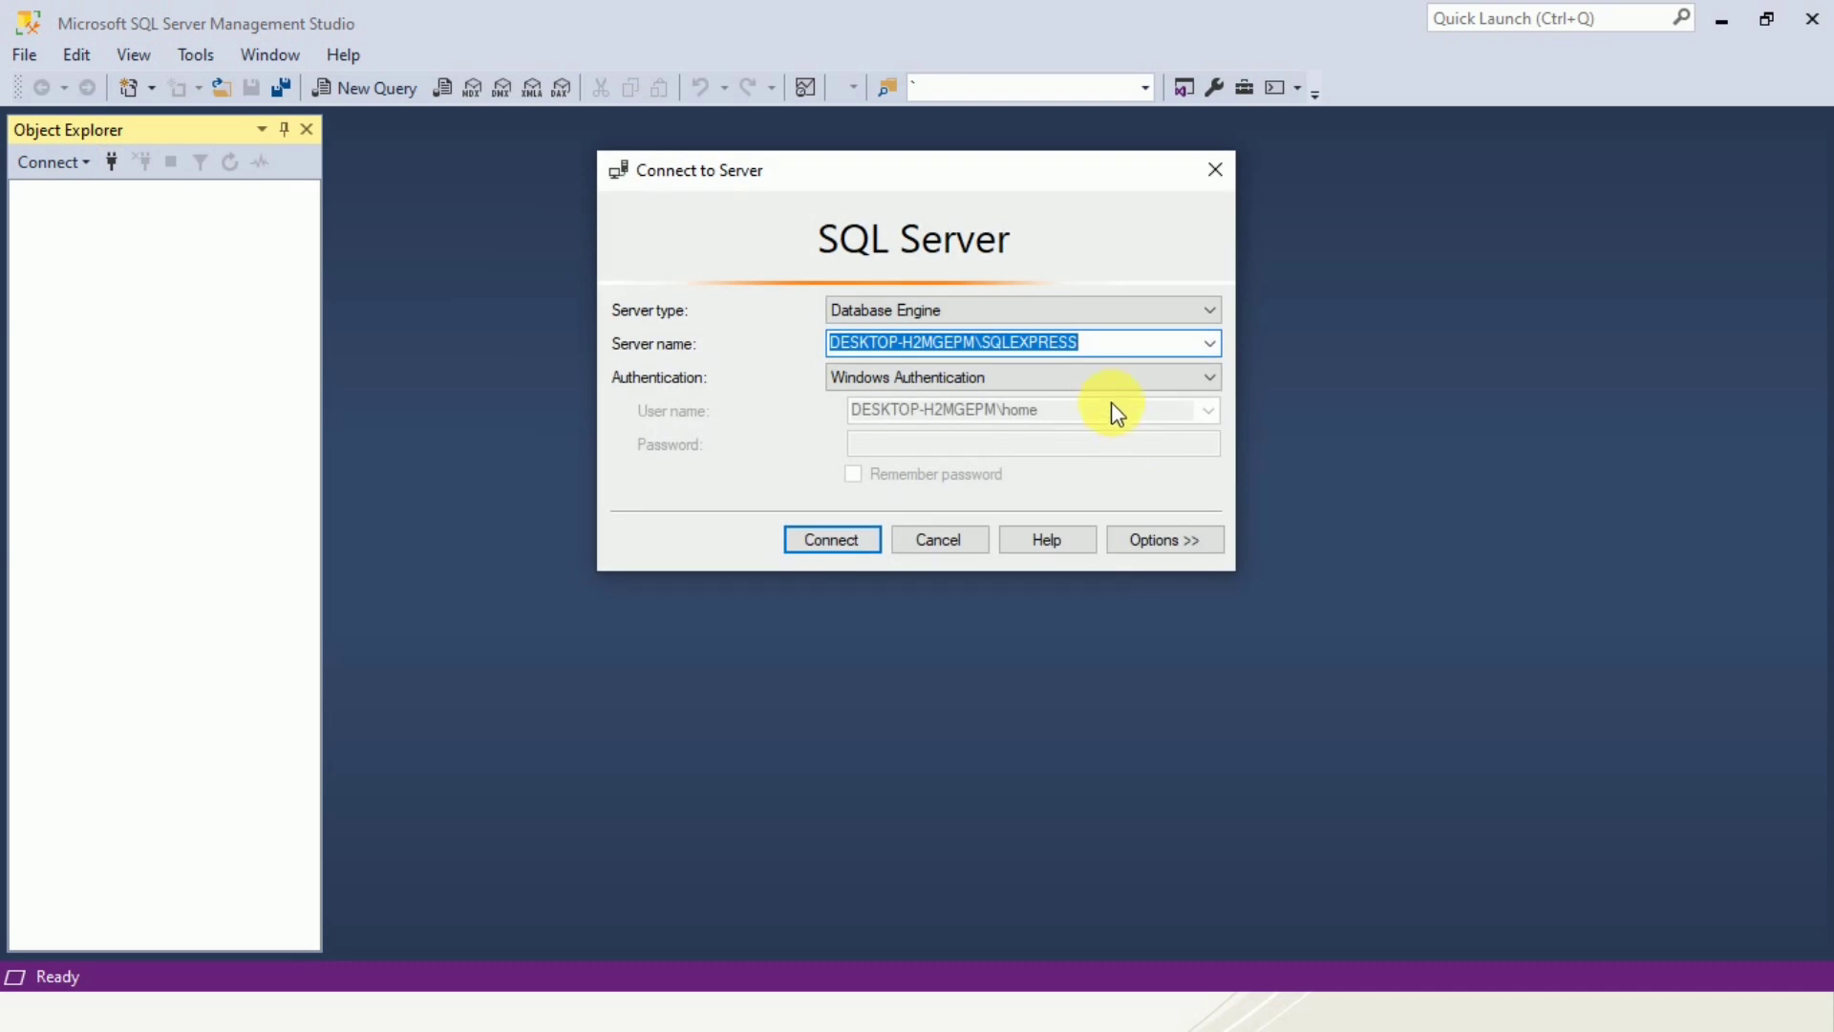
pyautogui.click(1130, 384)
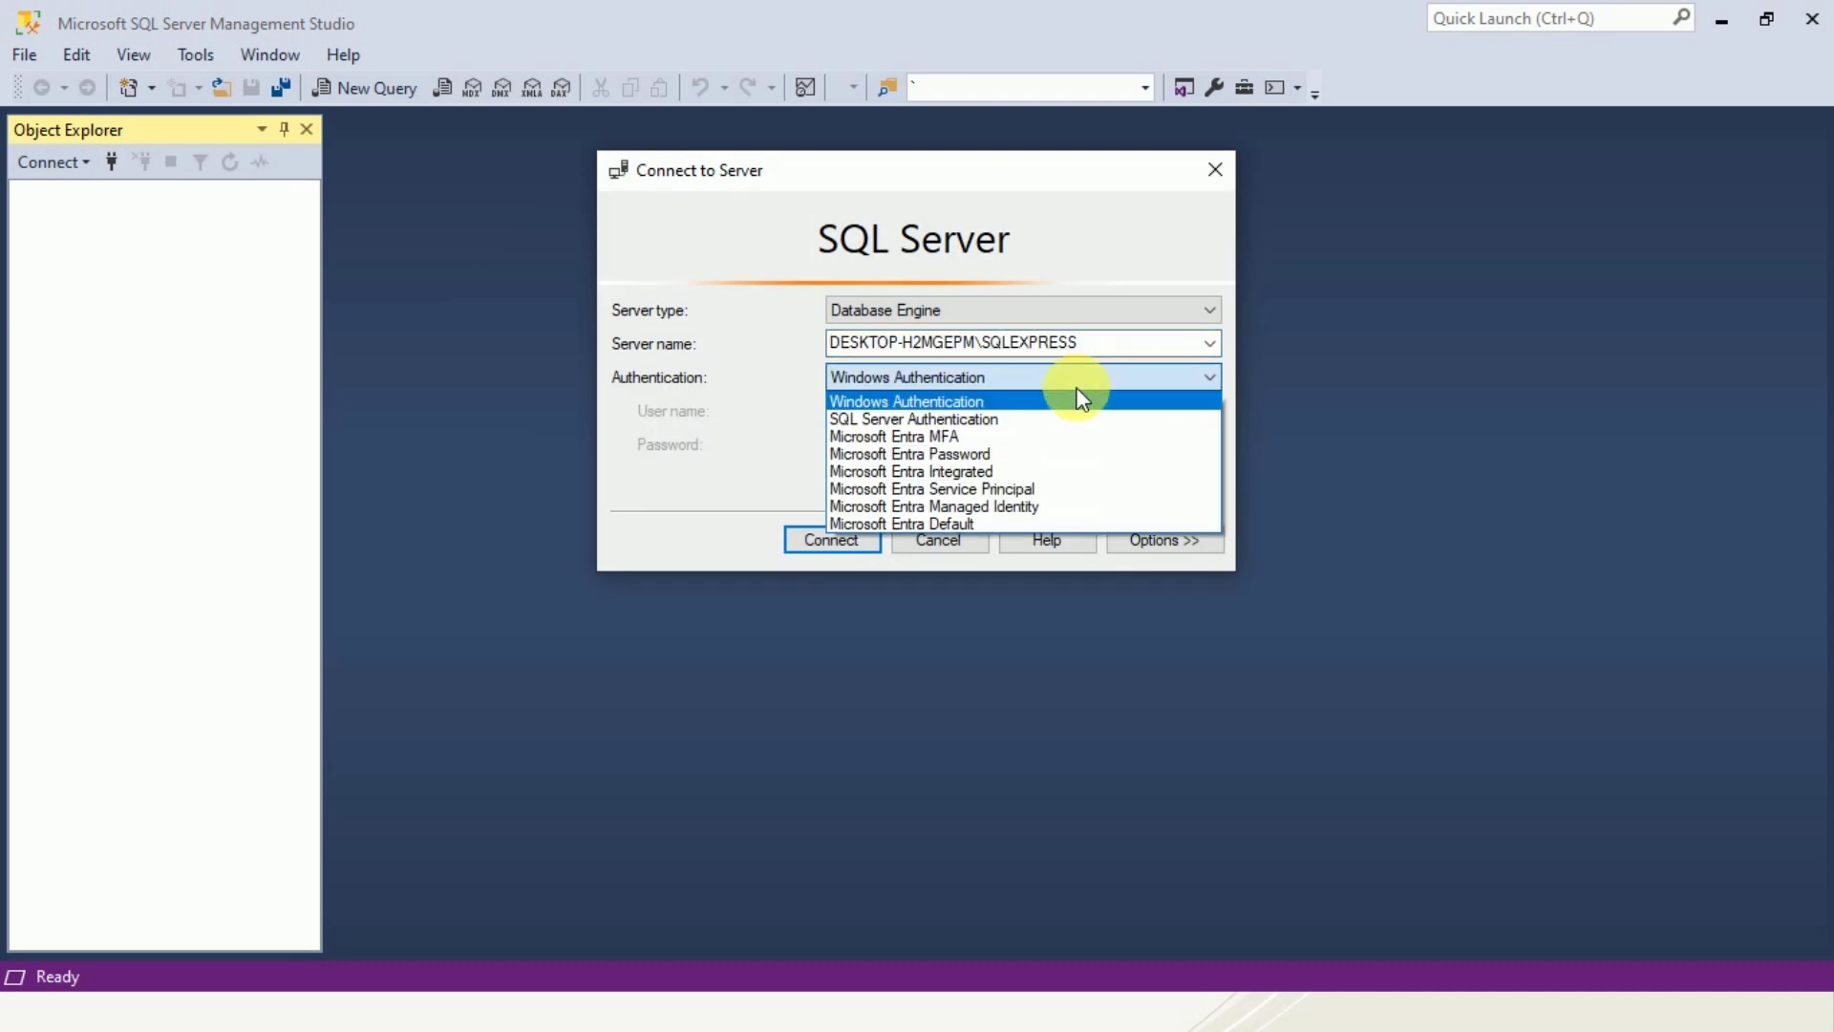
pyautogui.click(1031, 416)
pyautogui.doubleClick(914, 418)
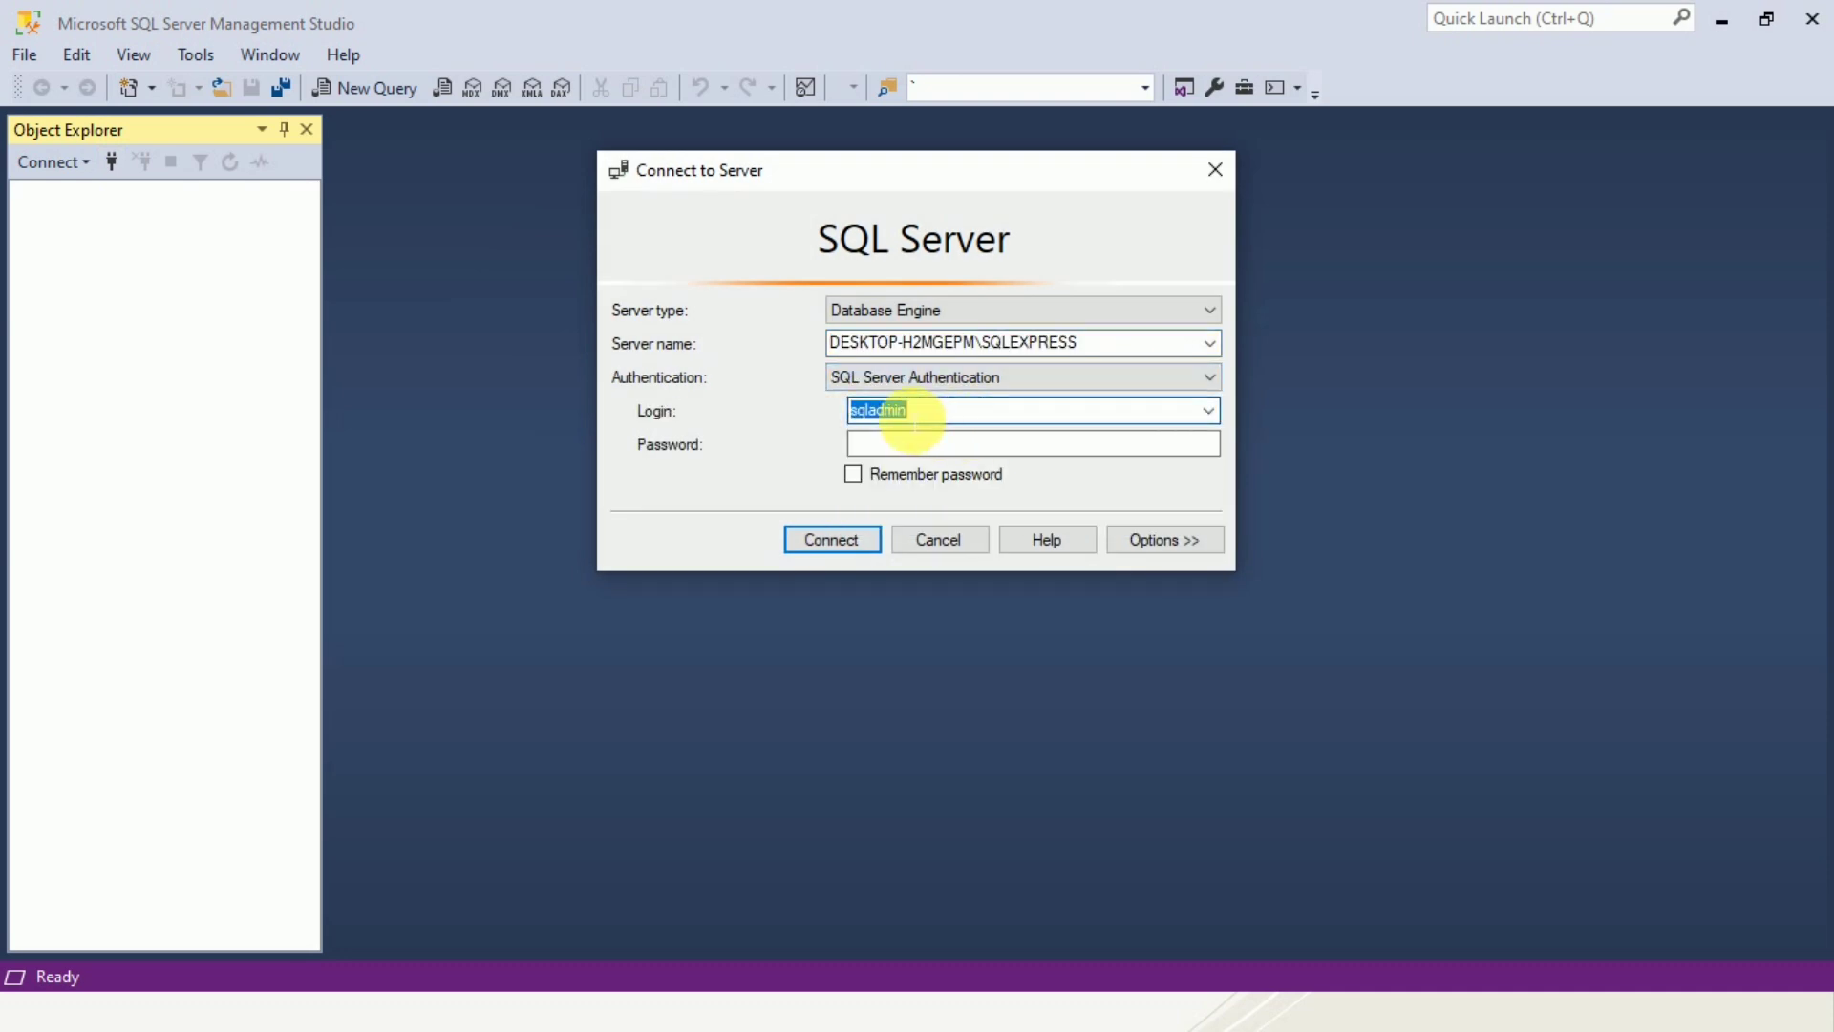
pyautogui.write('test')
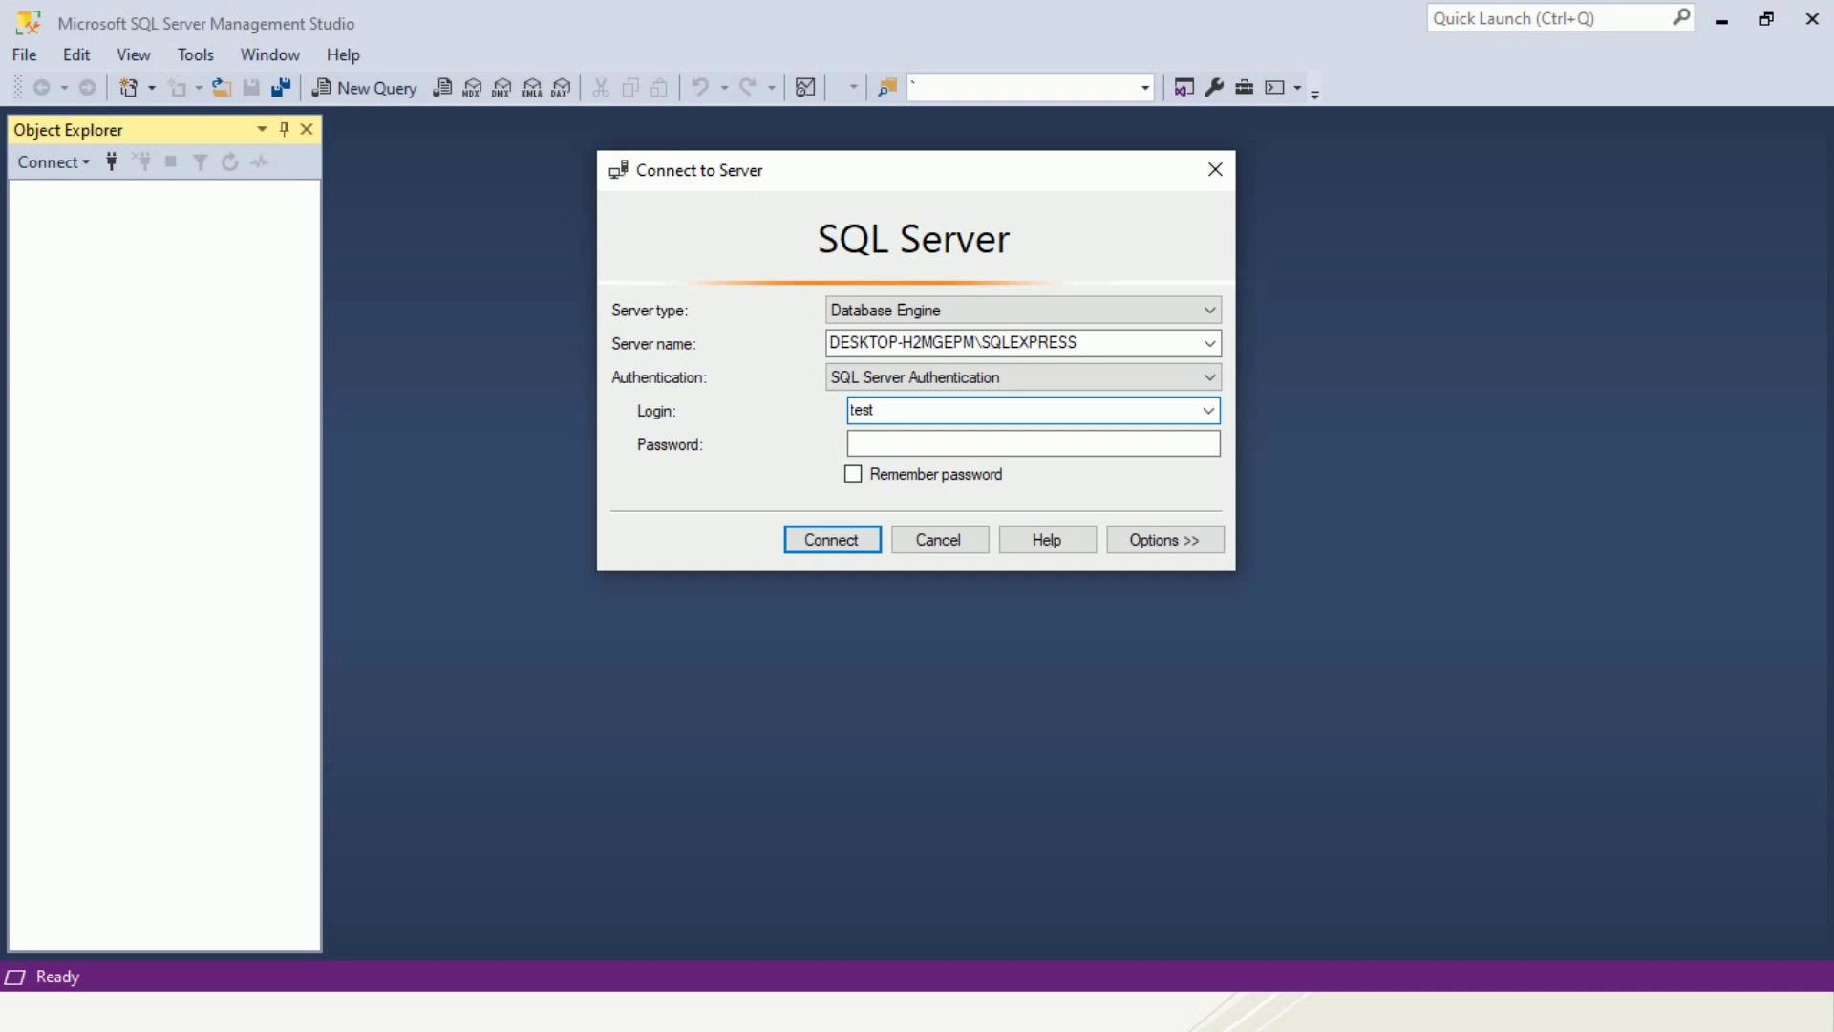
pyautogui.write('dbuser')
pyautogui.click(928, 445)
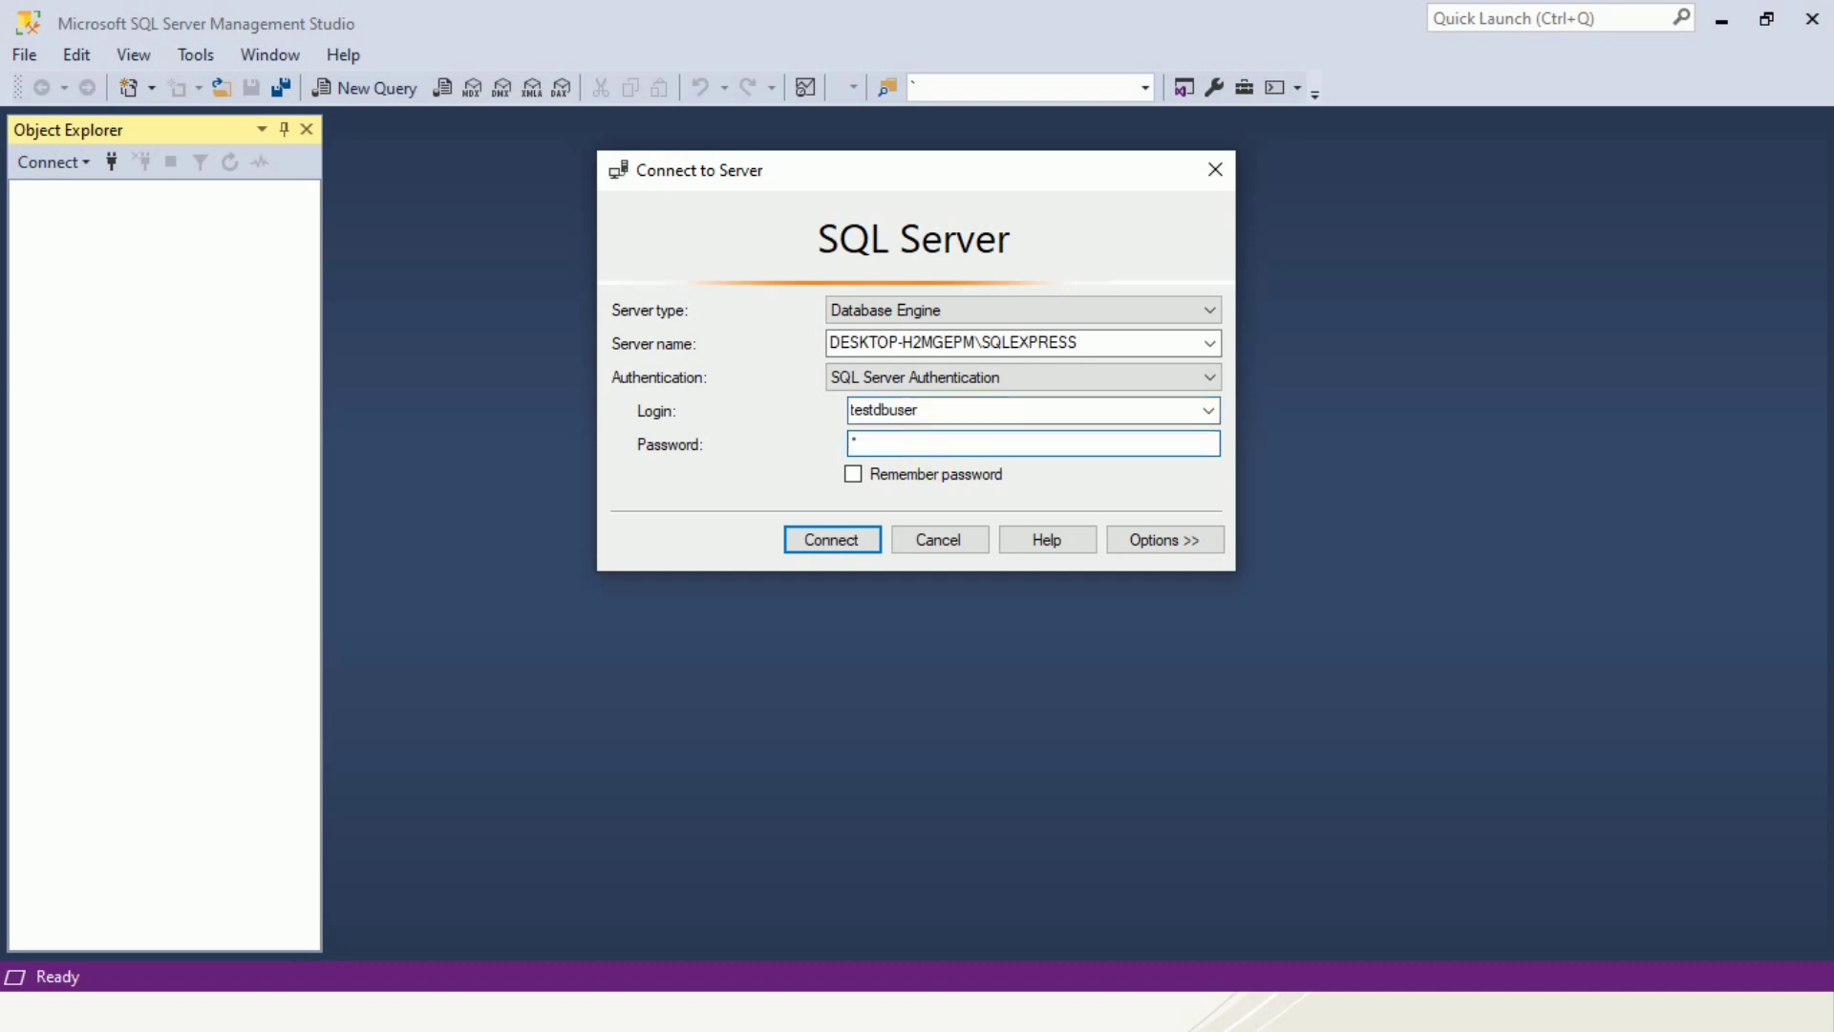
# Enter the testdbuser password and connect to the server.
pyautogui.write('*********')
pyautogui.click(853, 538)
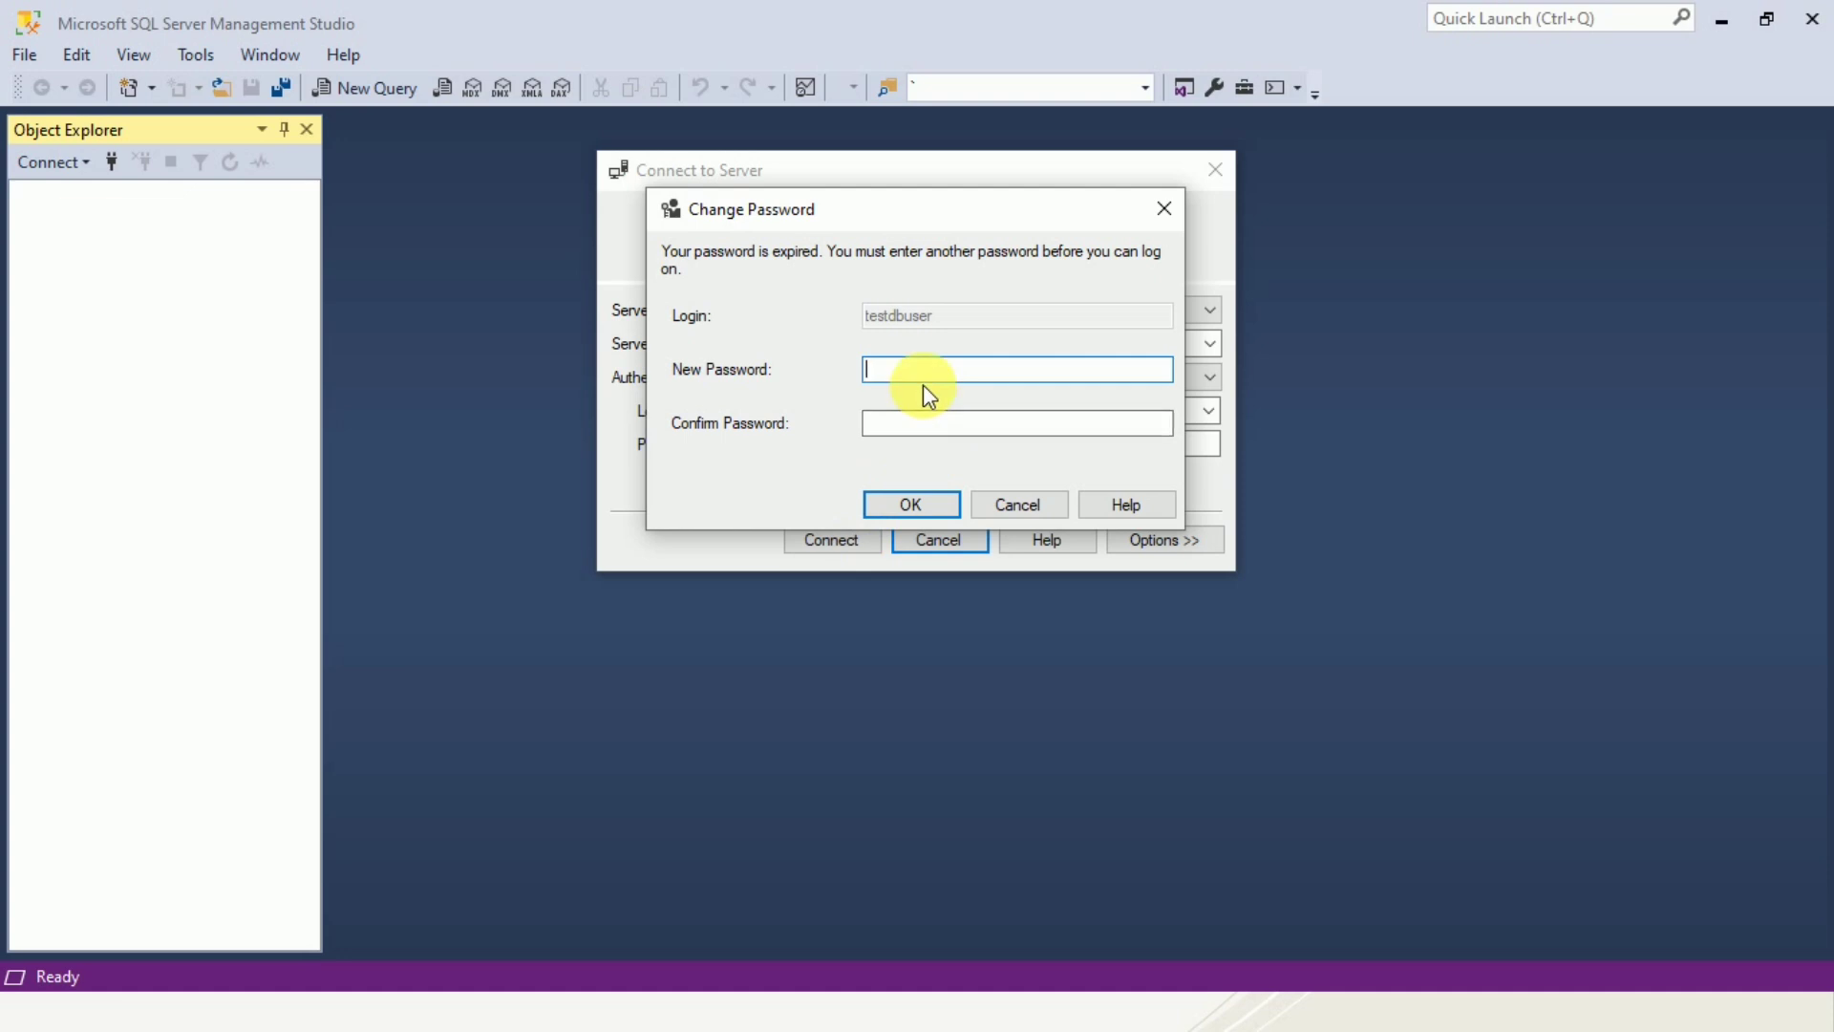
# Set and confirm a new password for testdbuser in the password-change prompt and log on.
pyautogui.write('*********')
pyautogui.click(941, 430)
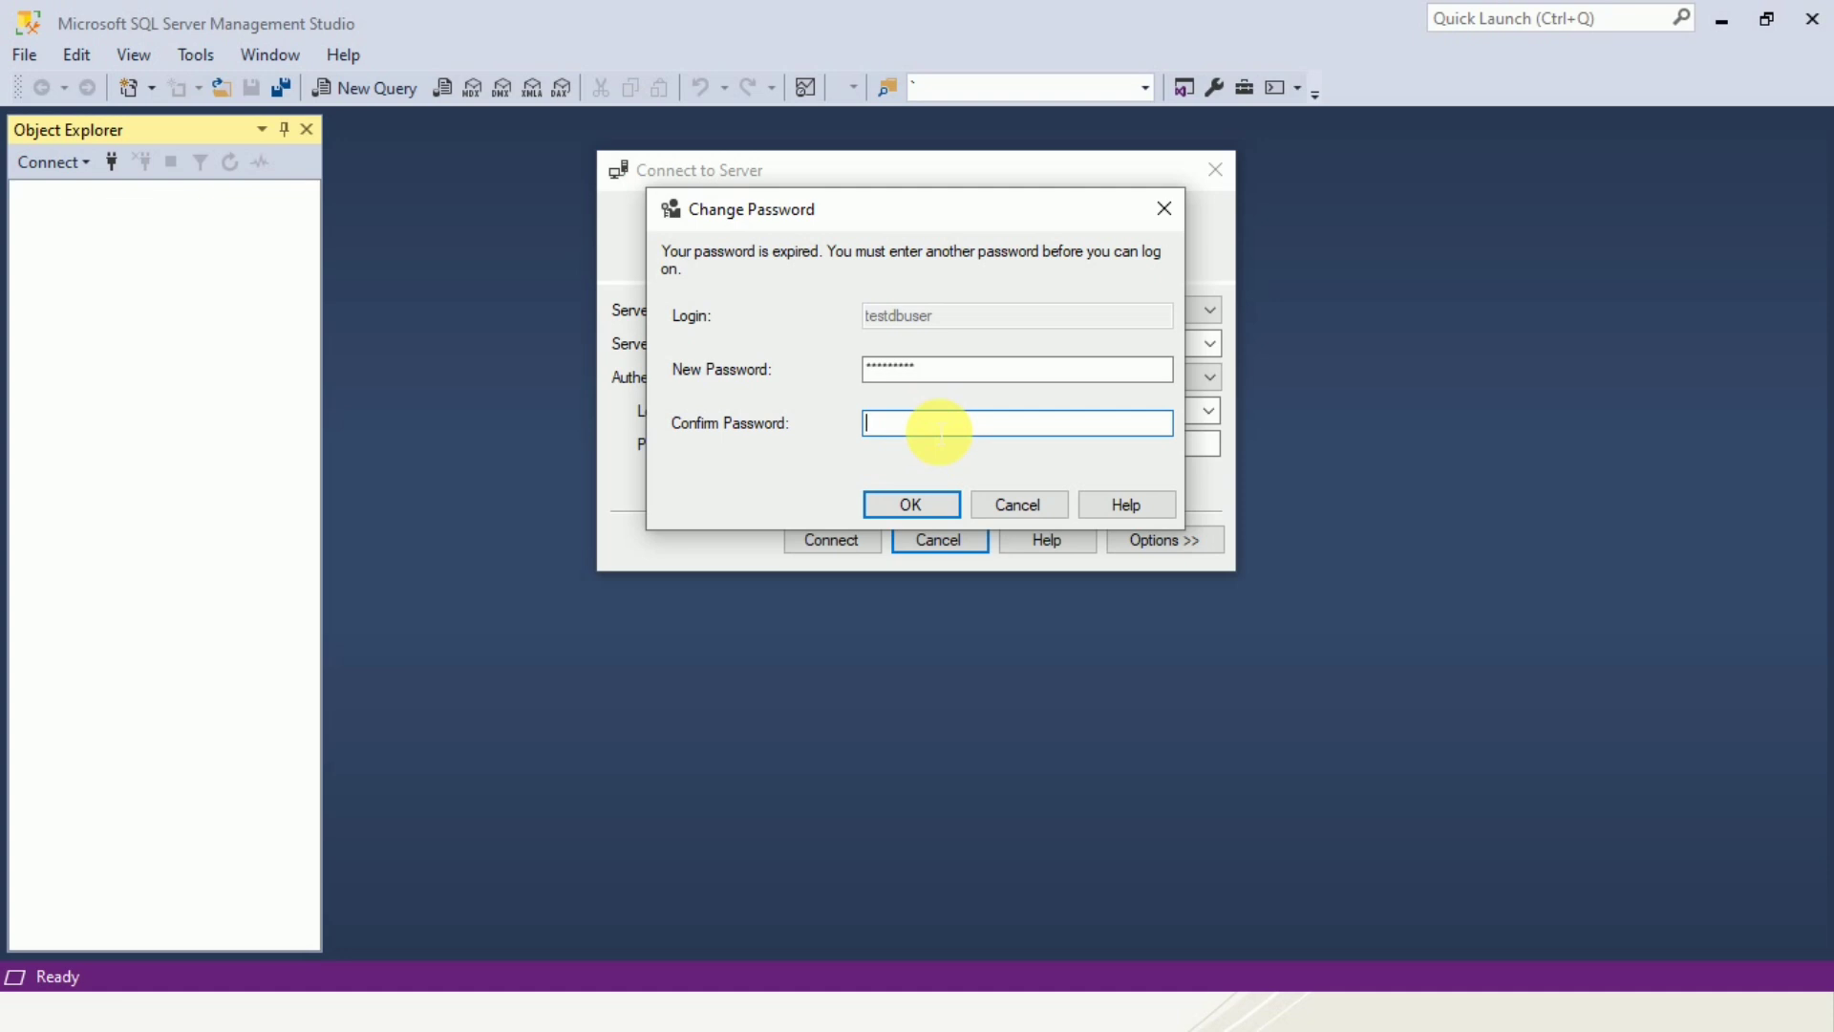
pyautogui.write('*********')
pyautogui.click(938, 506)
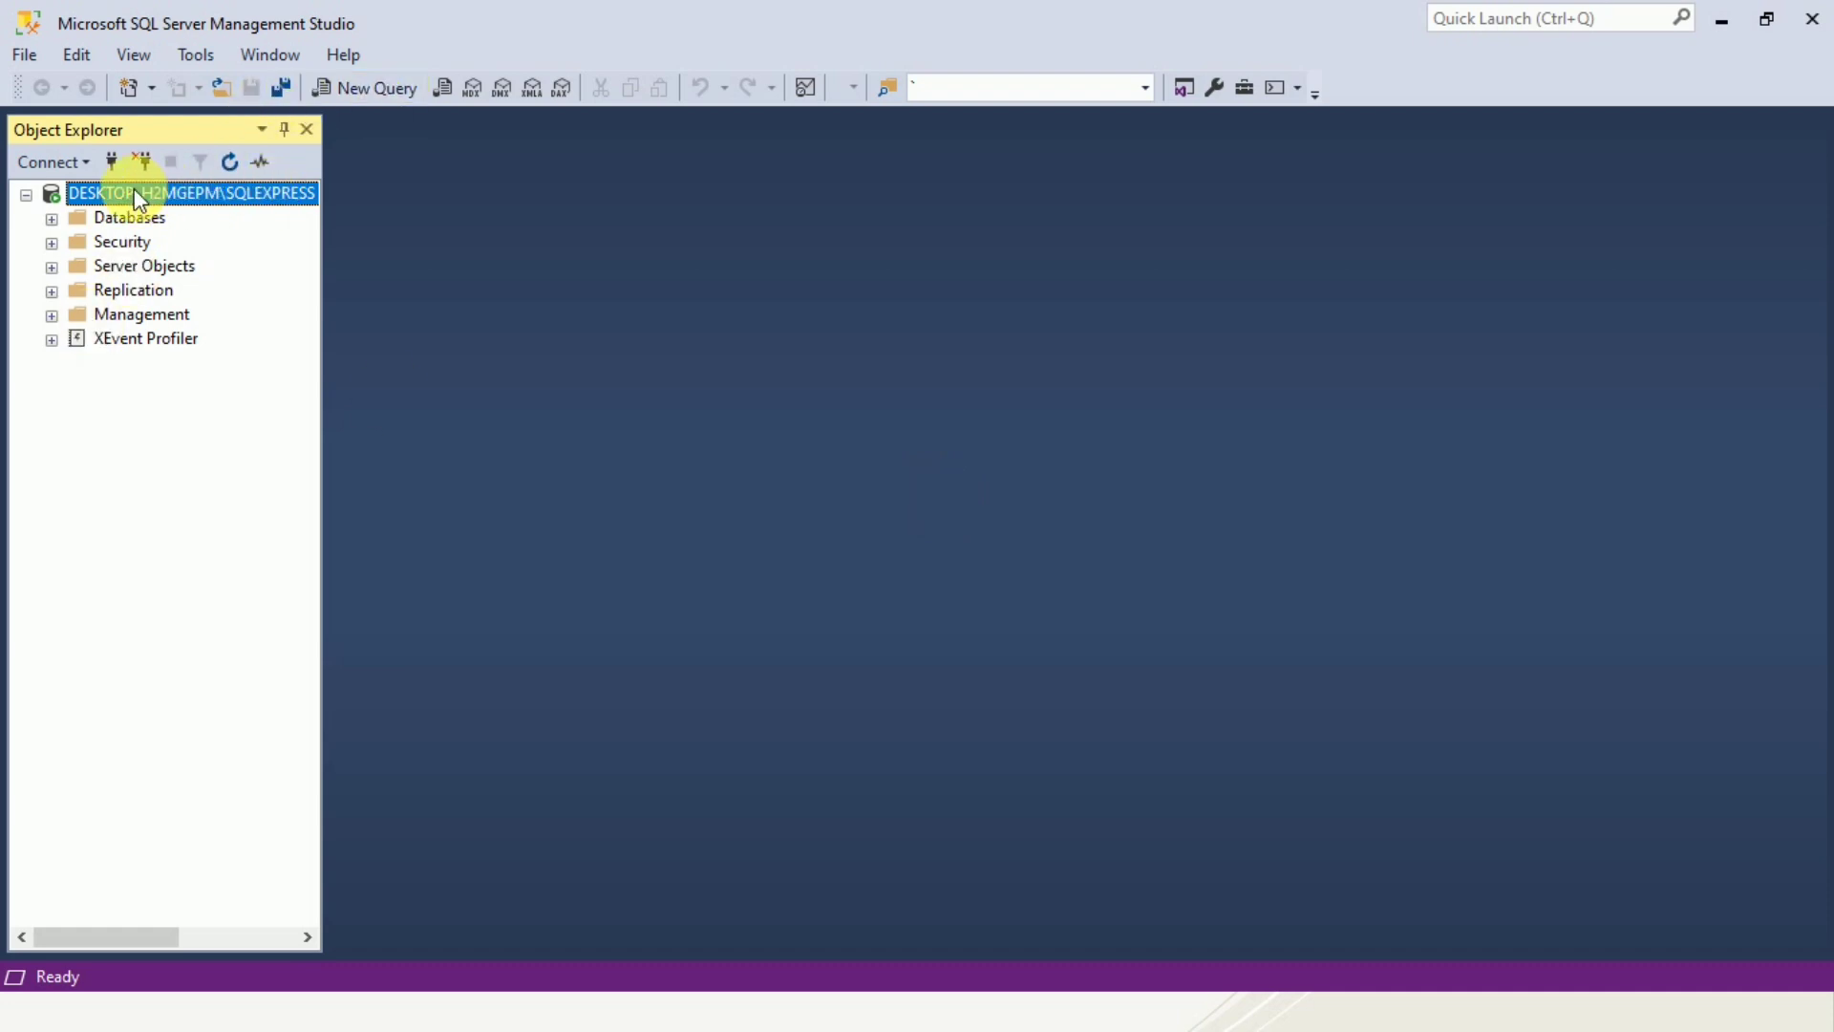
# Browse the databases available to the testdbuser connection, expanding TestDB and EmployeeDB.
pyautogui.click(53, 219)
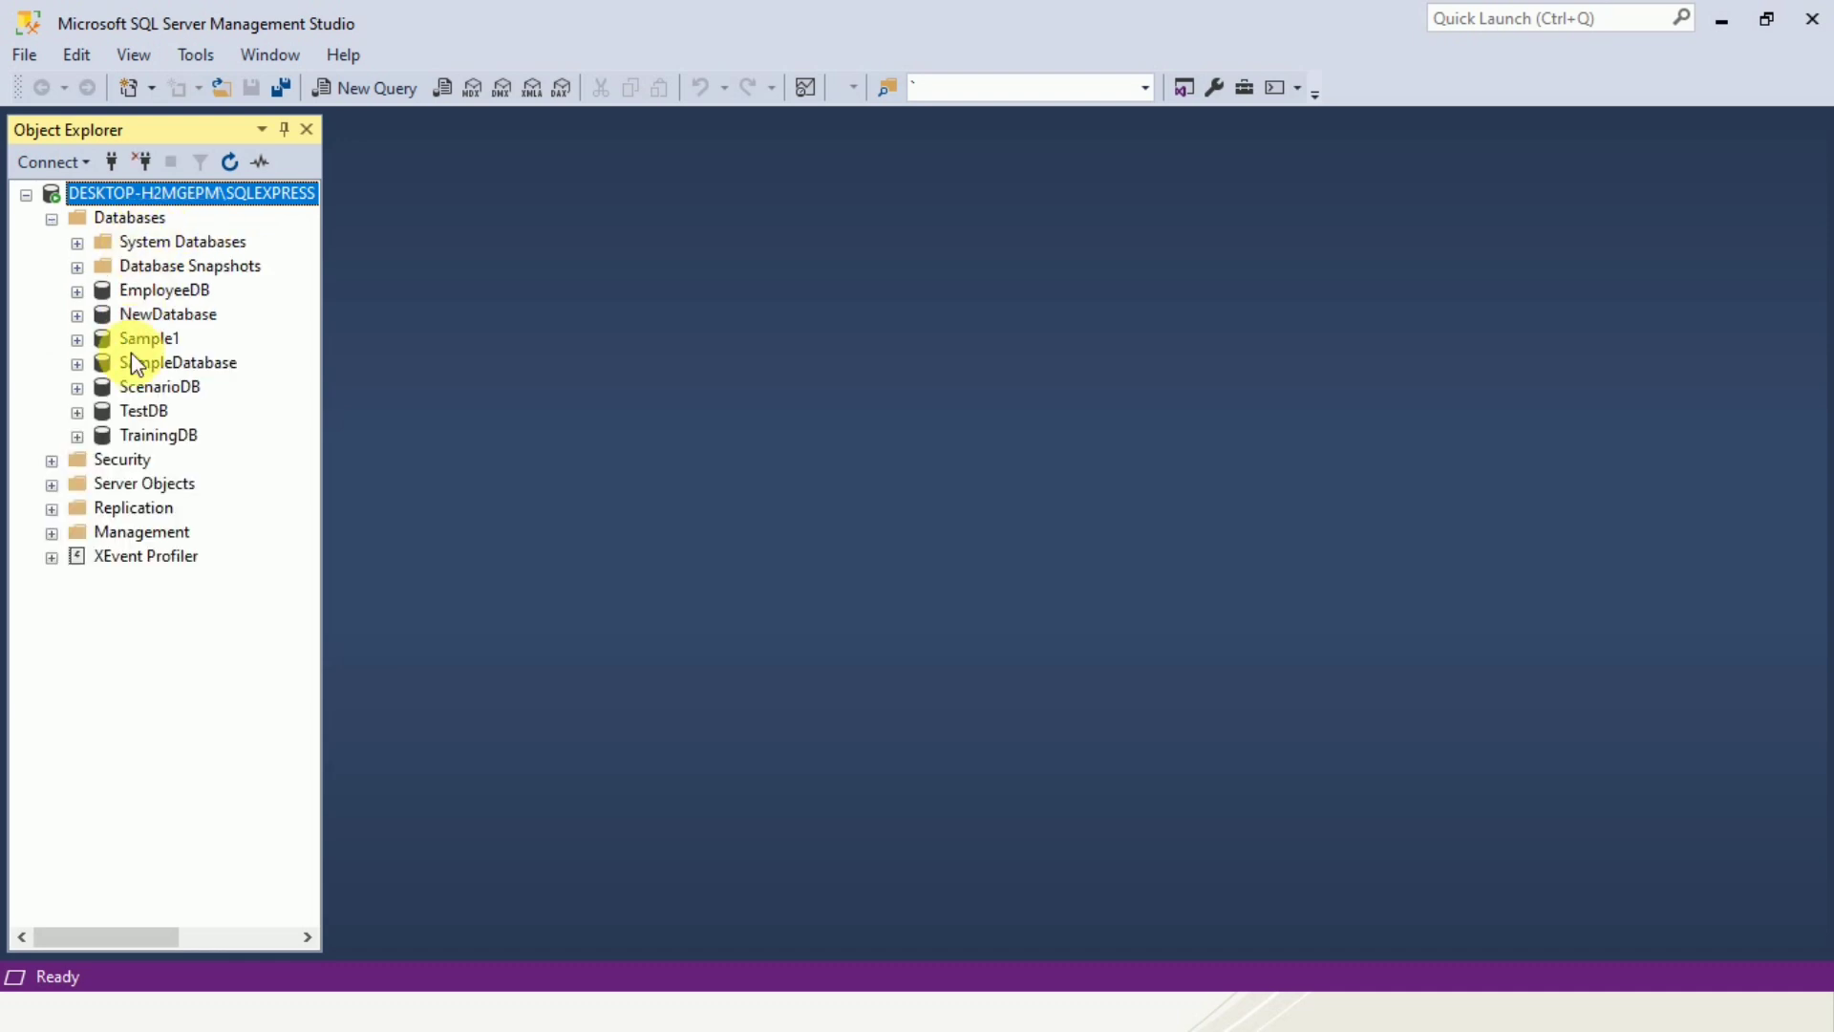
pyautogui.click(78, 412)
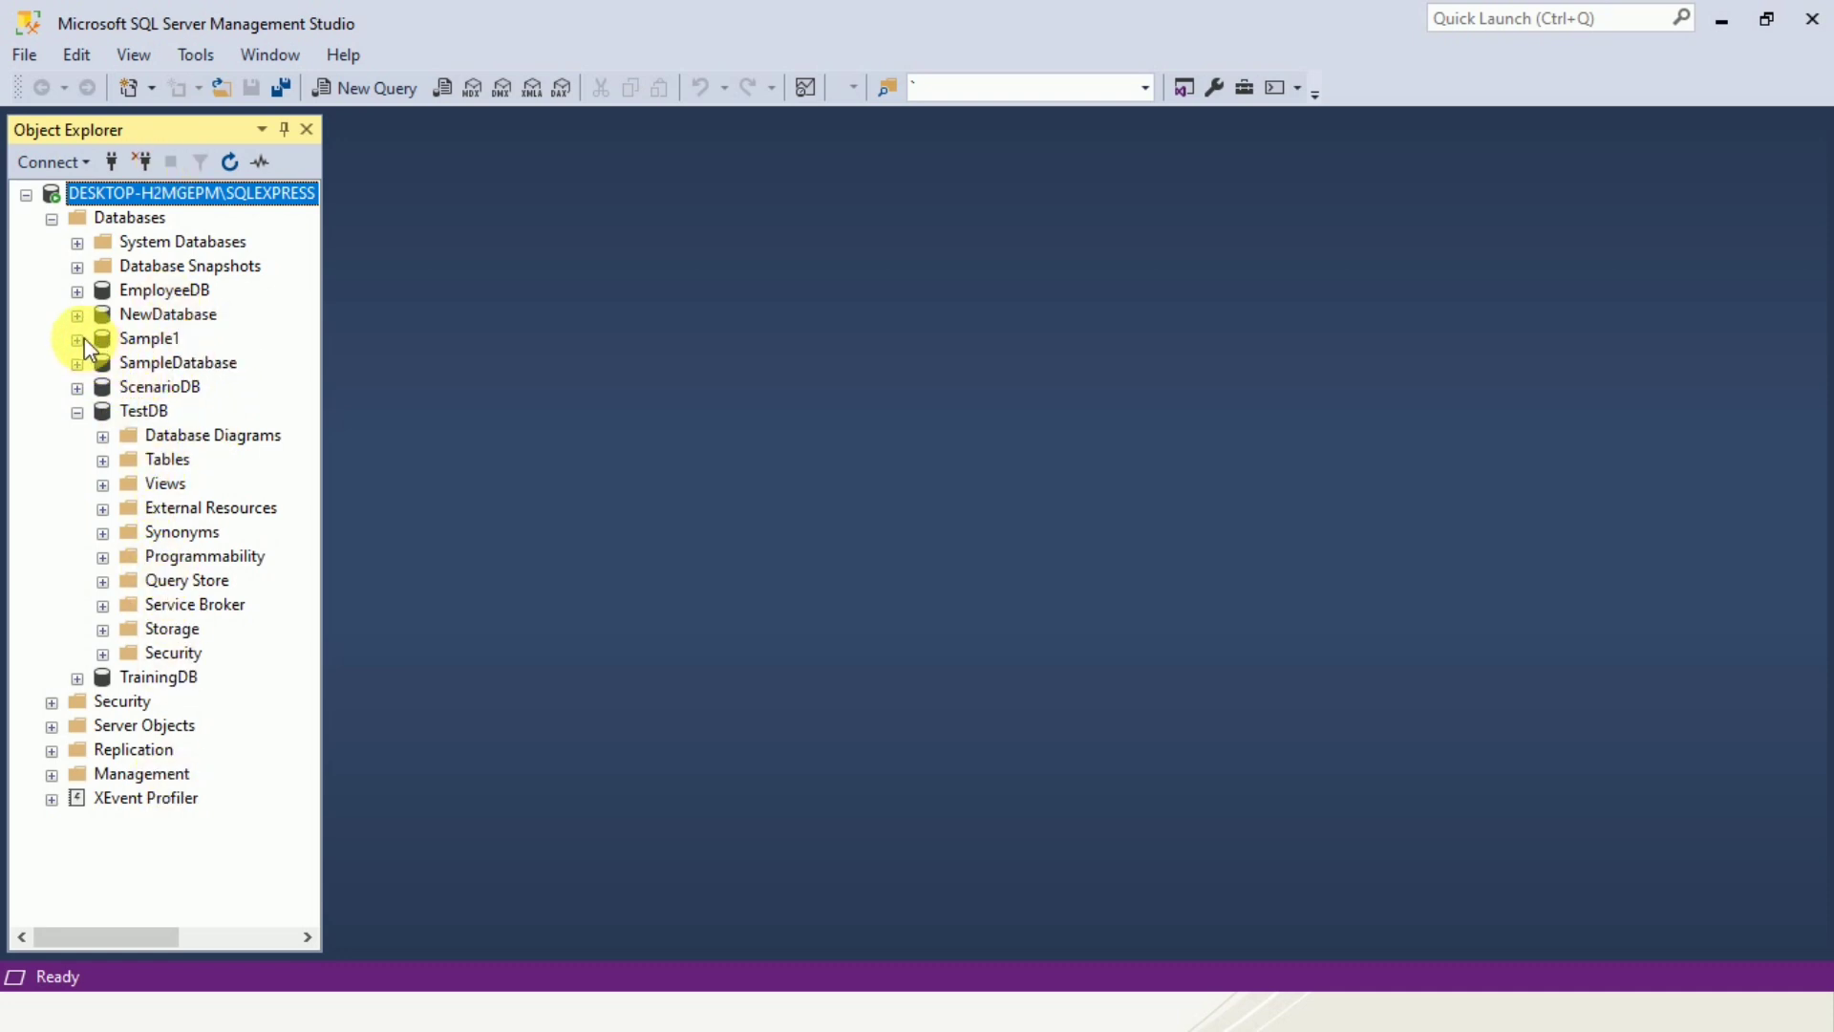
pyautogui.click(76, 293)
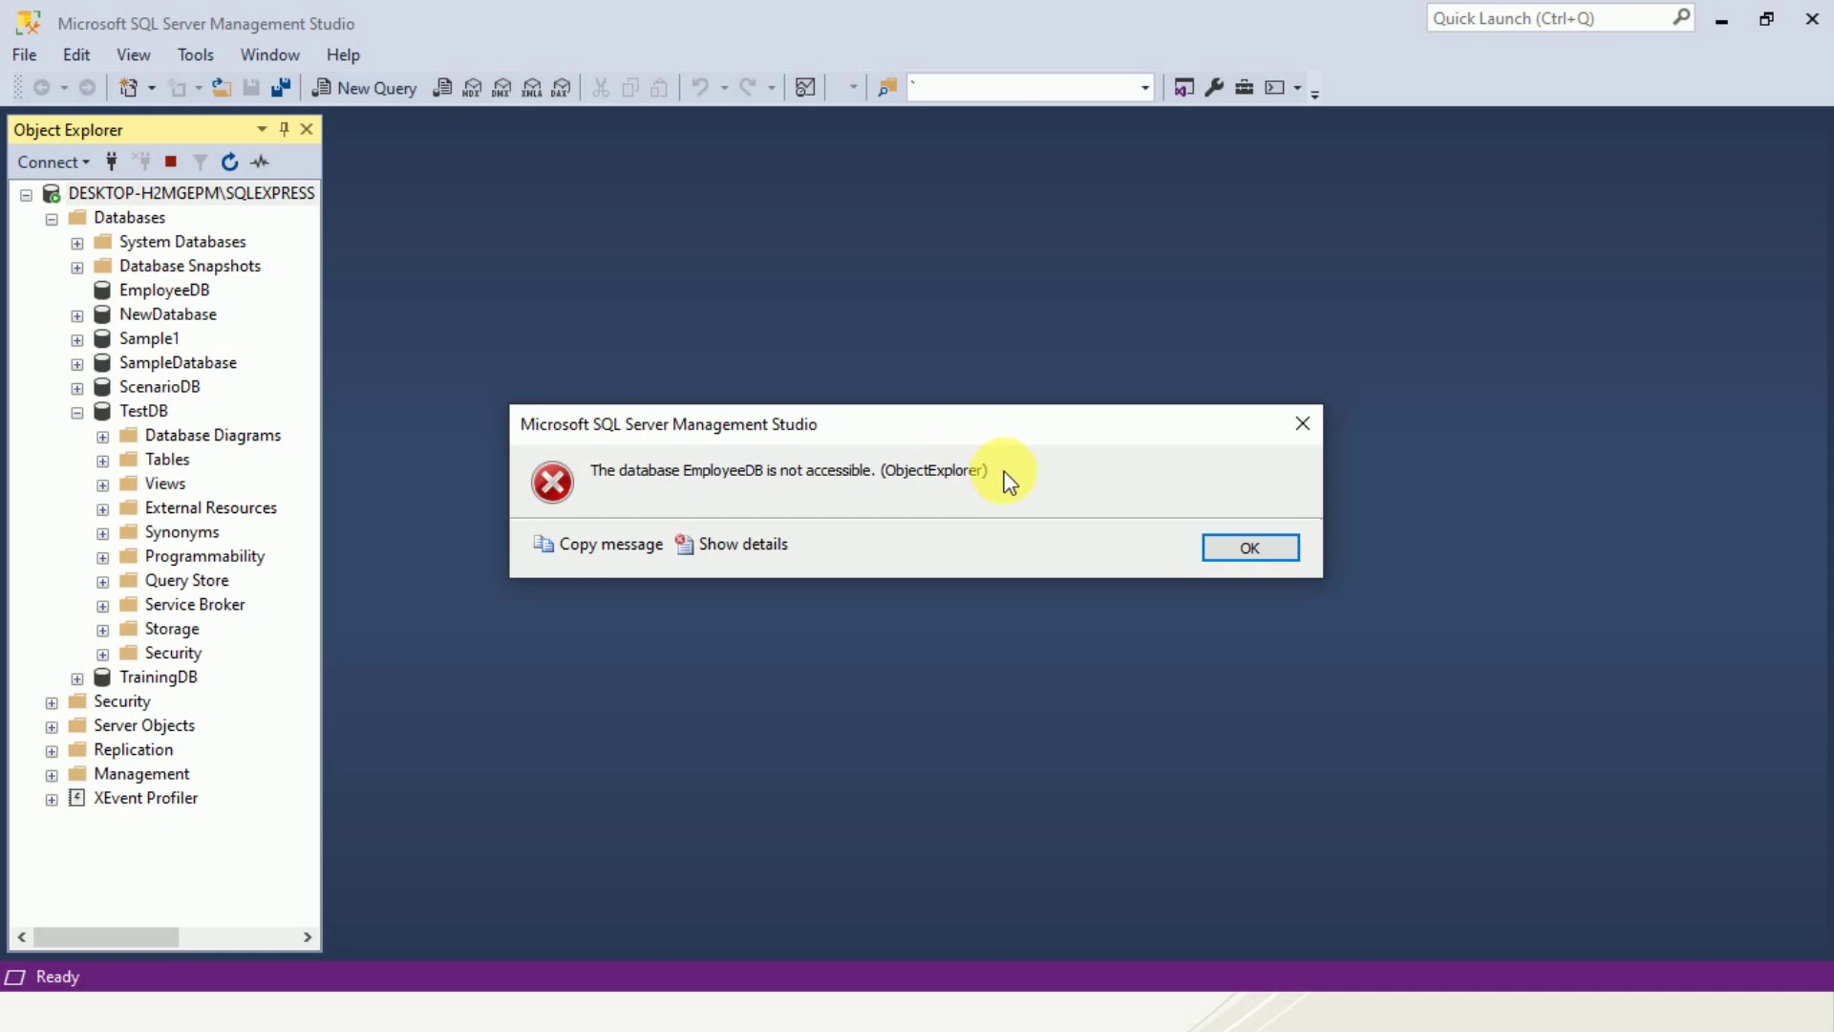
pyautogui.click(1234, 550)
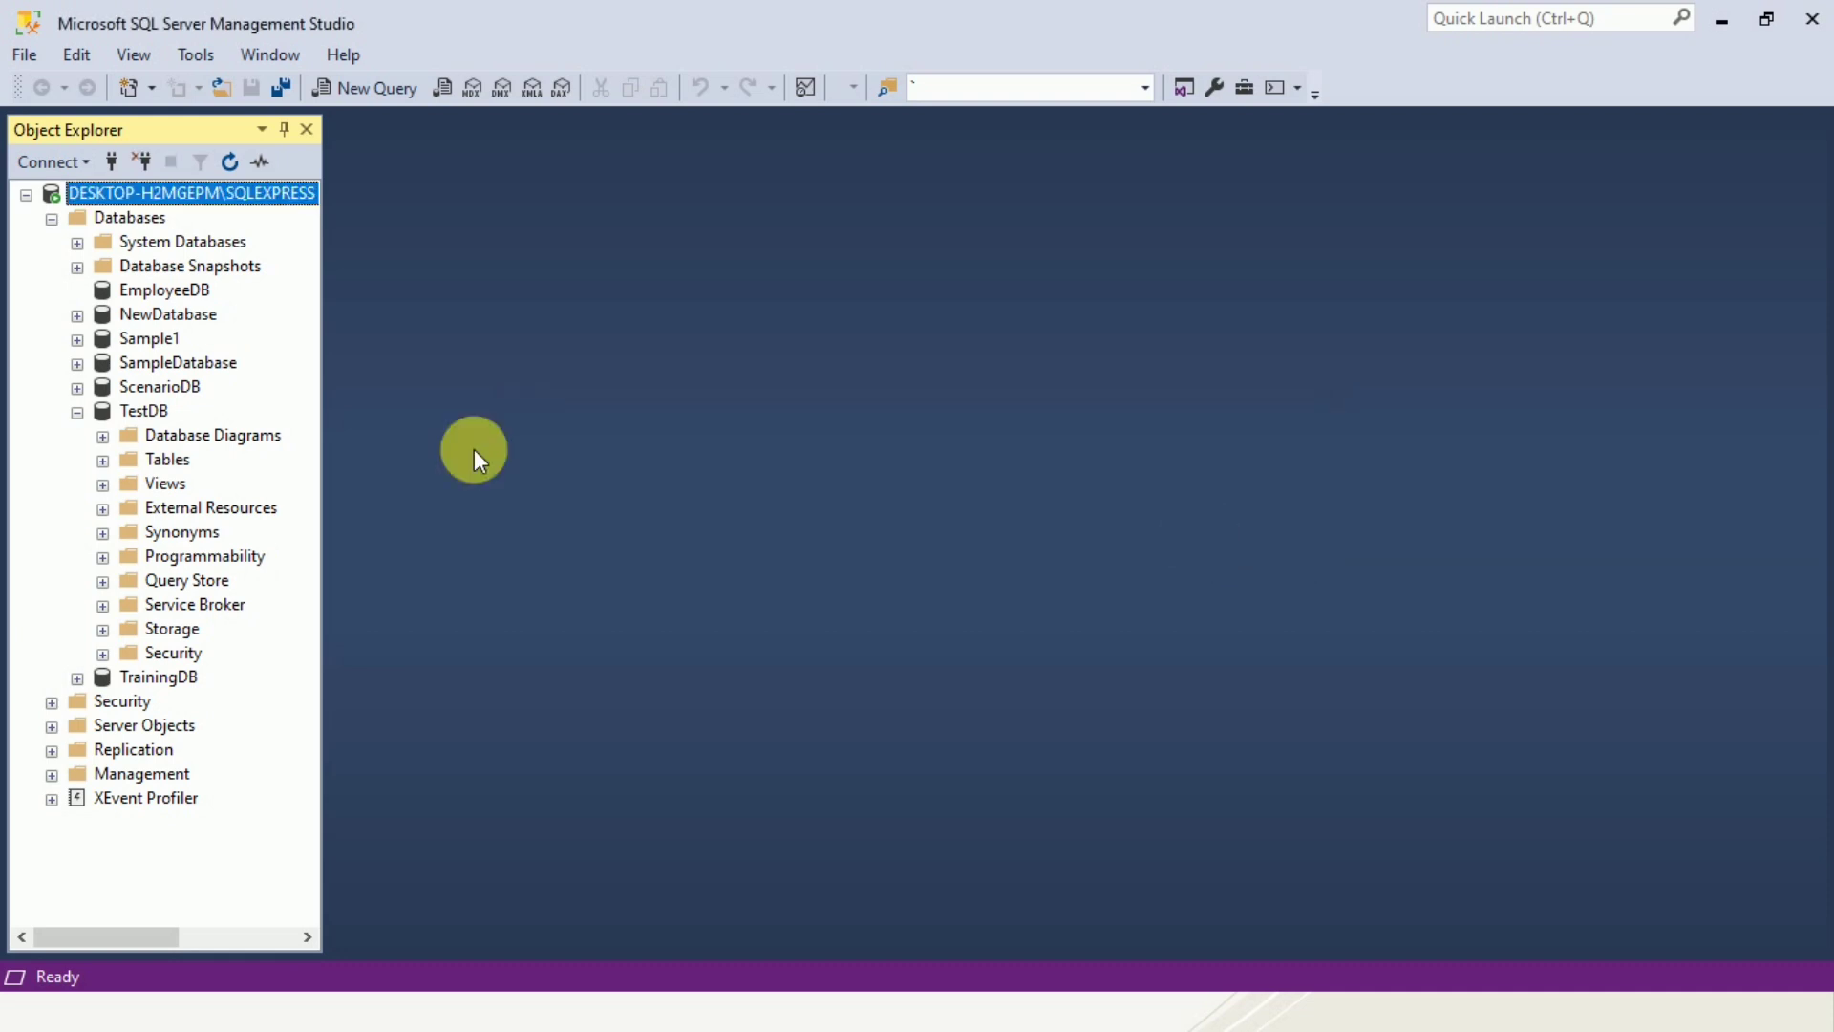
pyautogui.click(79, 413)
pyautogui.click(78, 411)
pyautogui.click(78, 412)
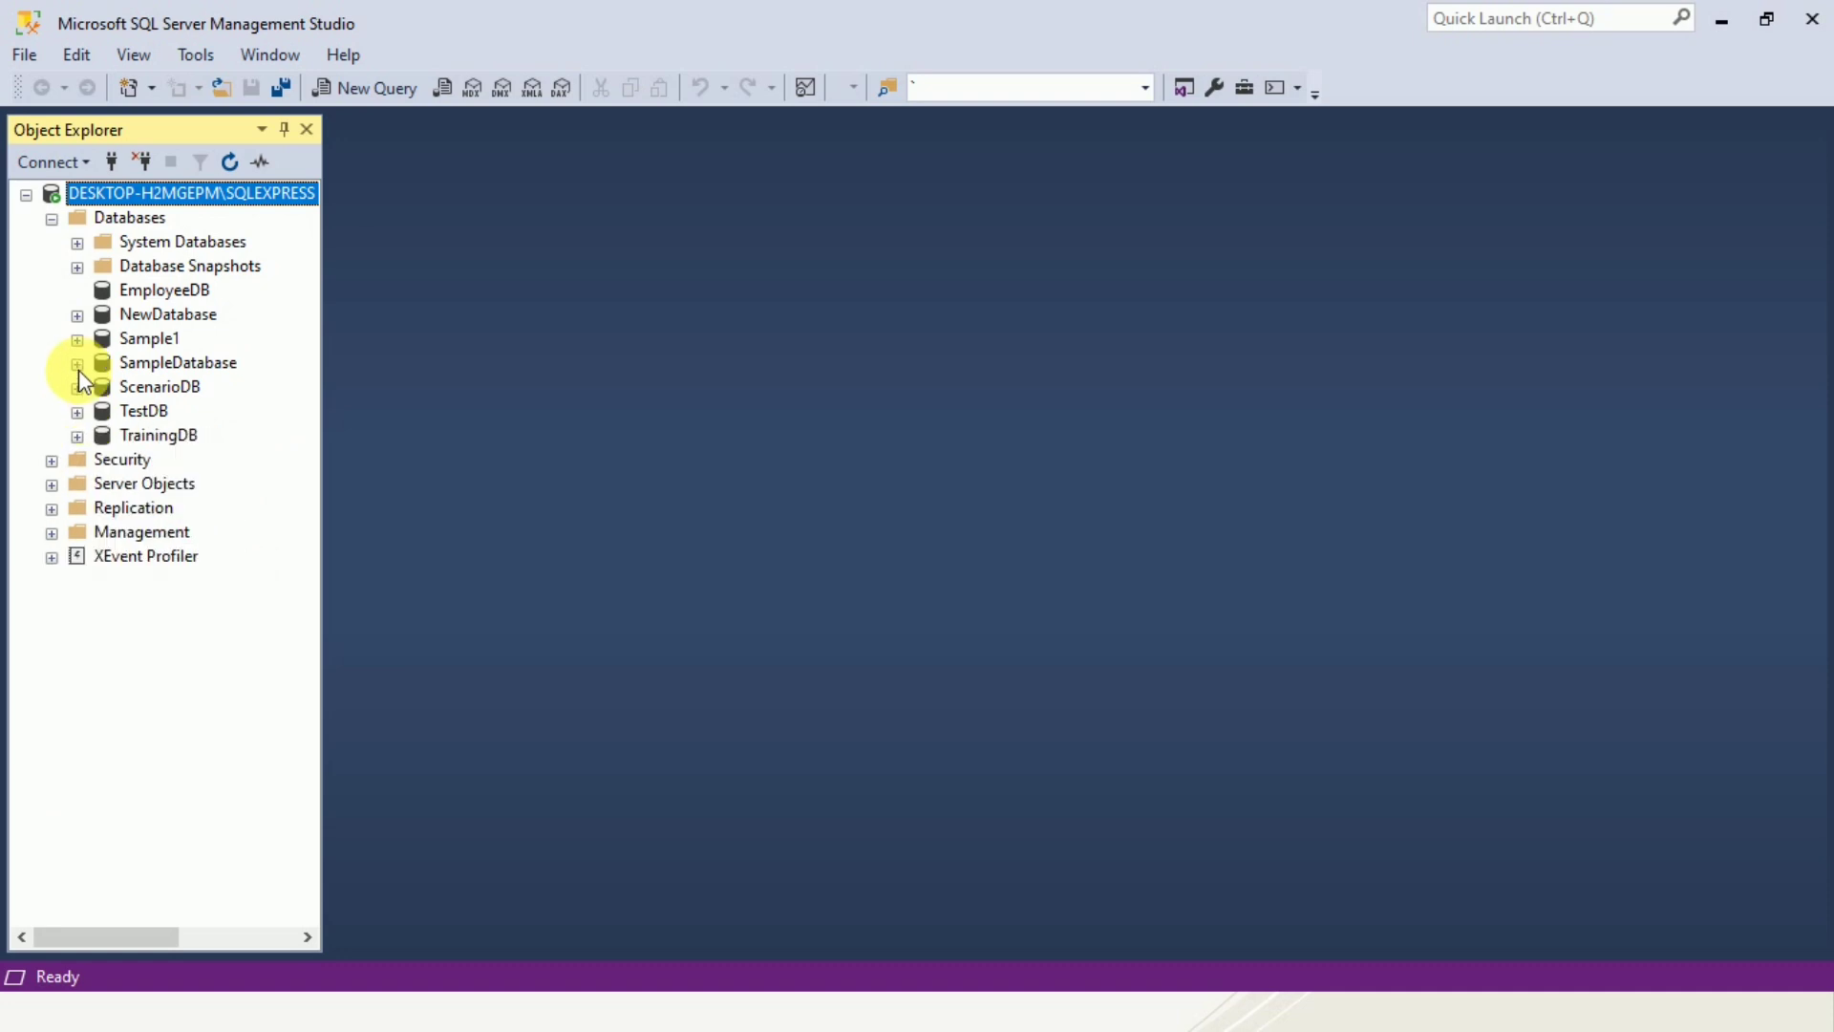
pyautogui.click(78, 267)
pyautogui.click(28, 194)
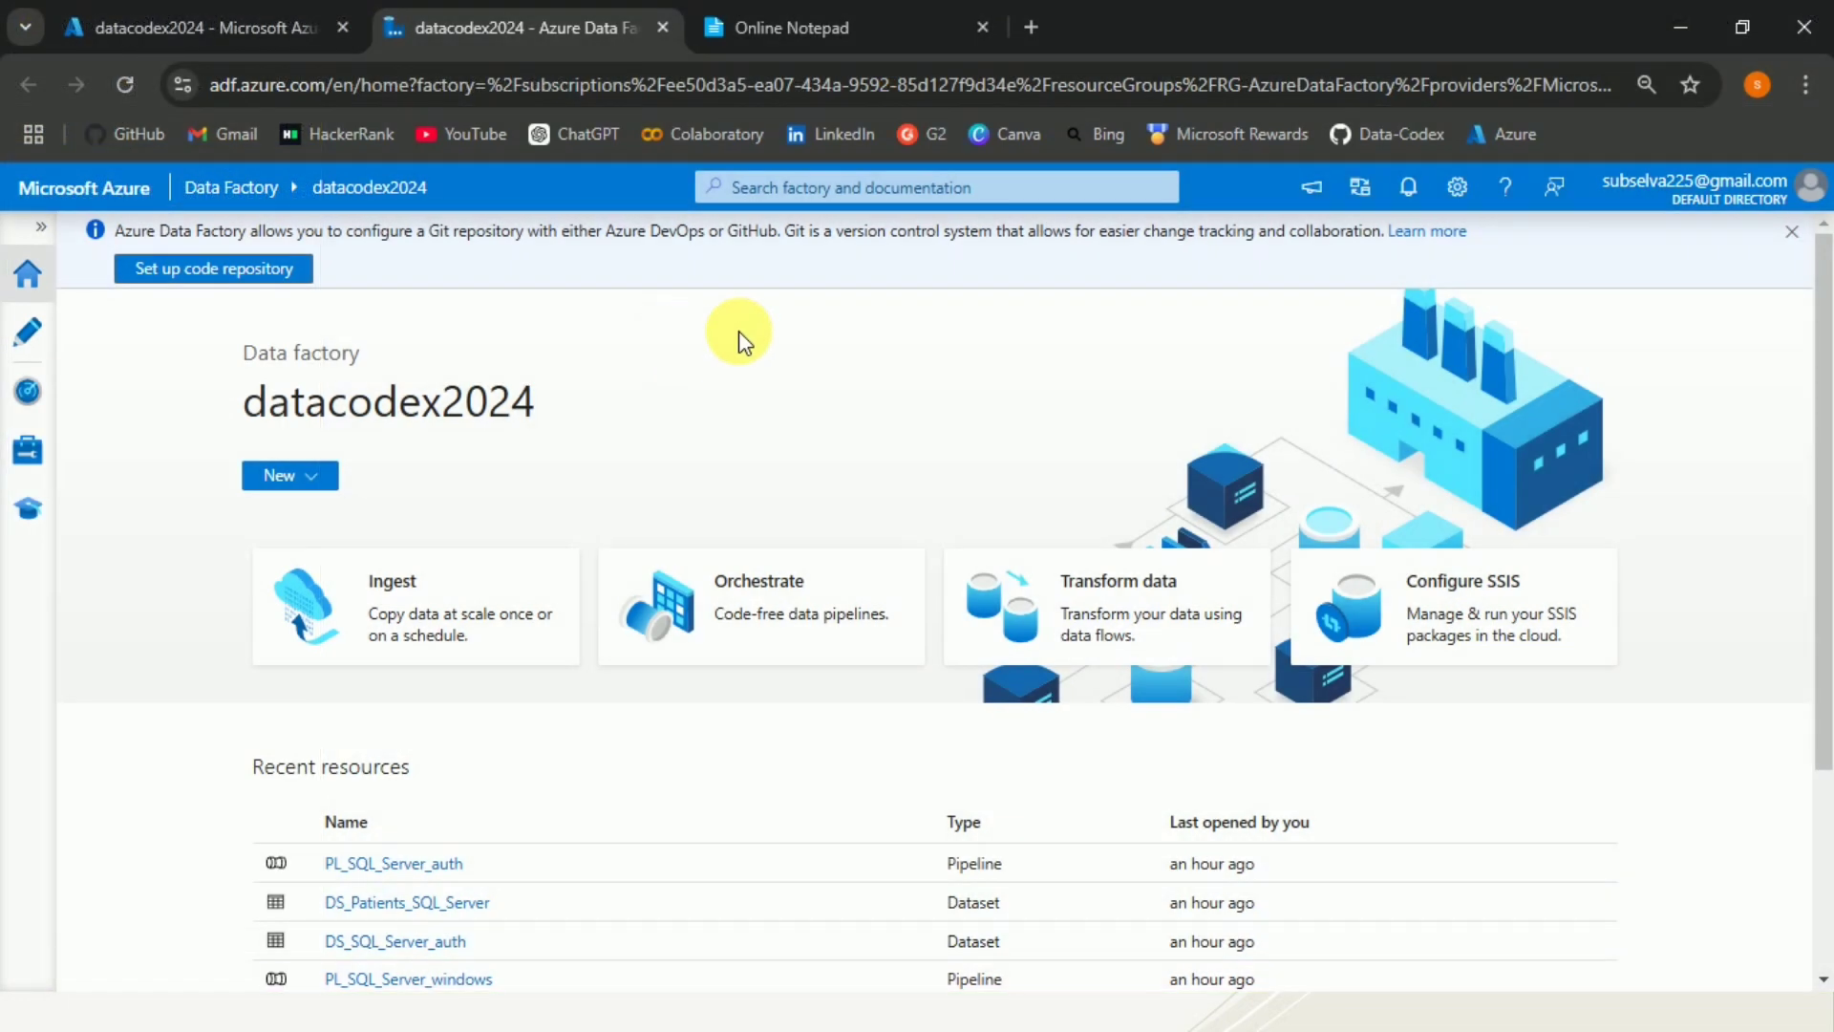
# Switch to Azure Data Factory's authoring view and create a new pipeline in the SQL Server pipelines folder.
pyautogui.click(47, 353)
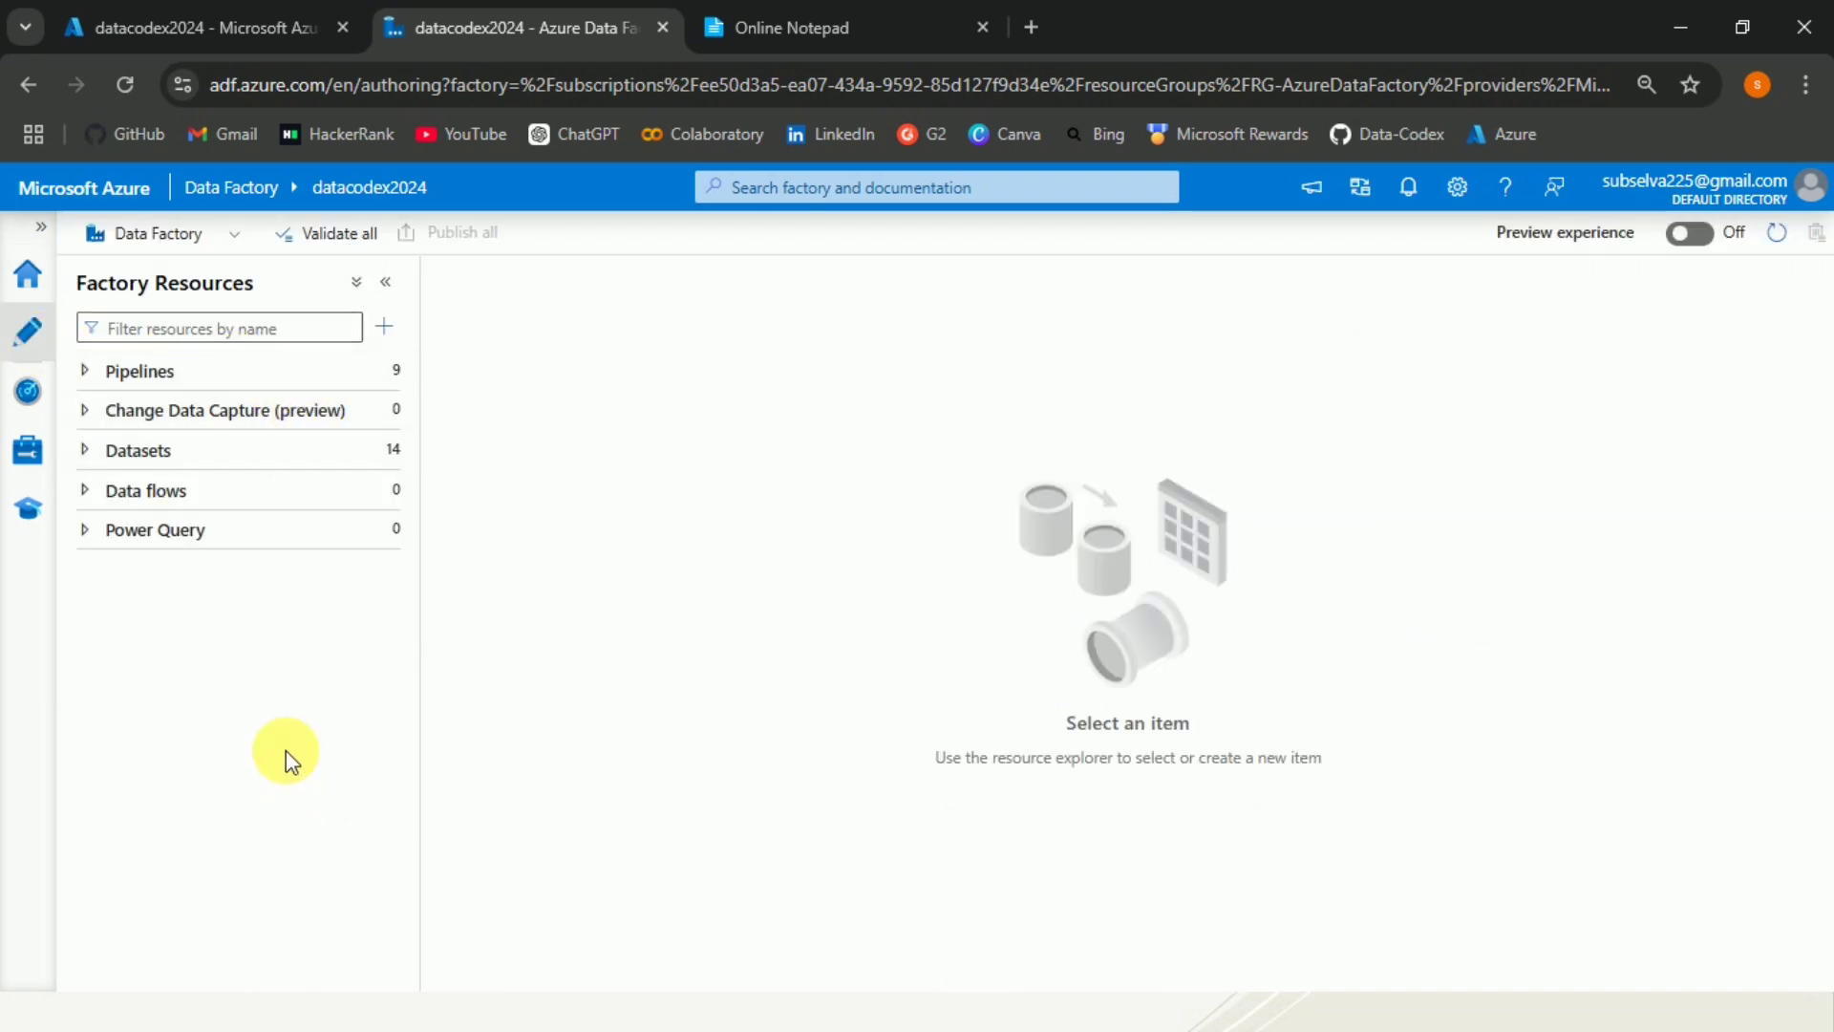
pyautogui.click(90, 371)
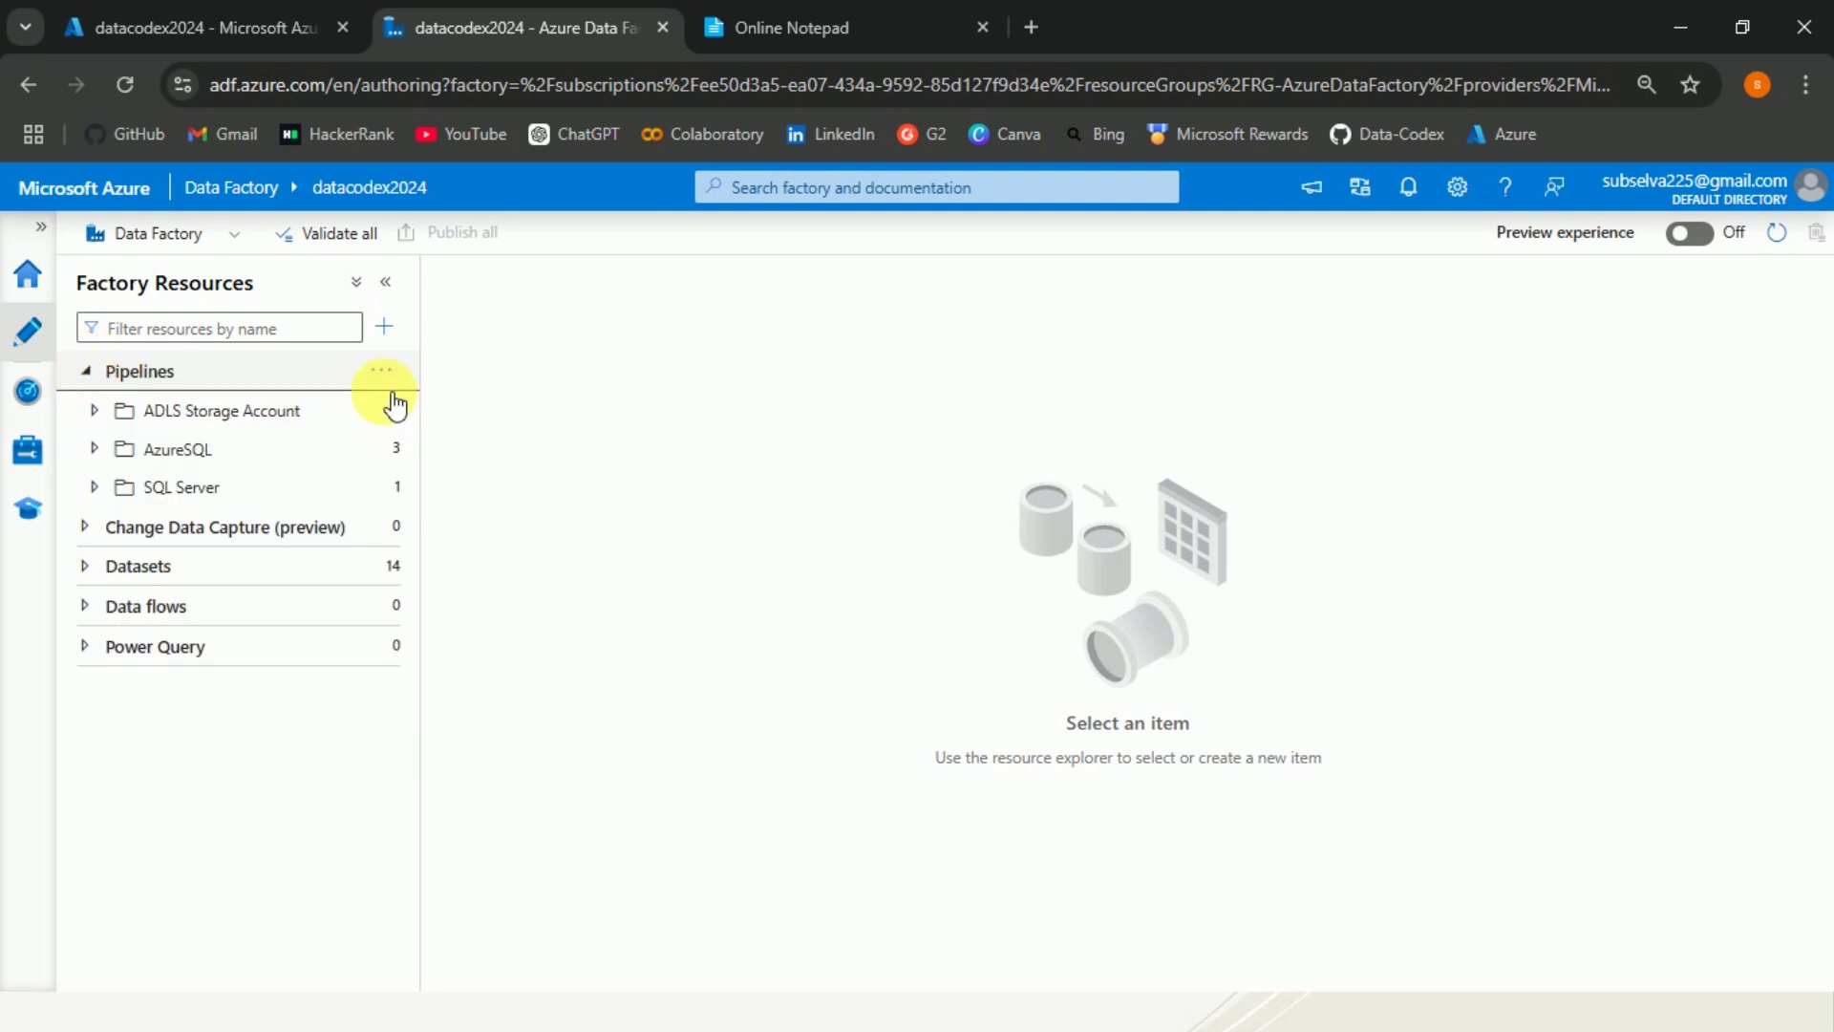
pyautogui.click(97, 488)
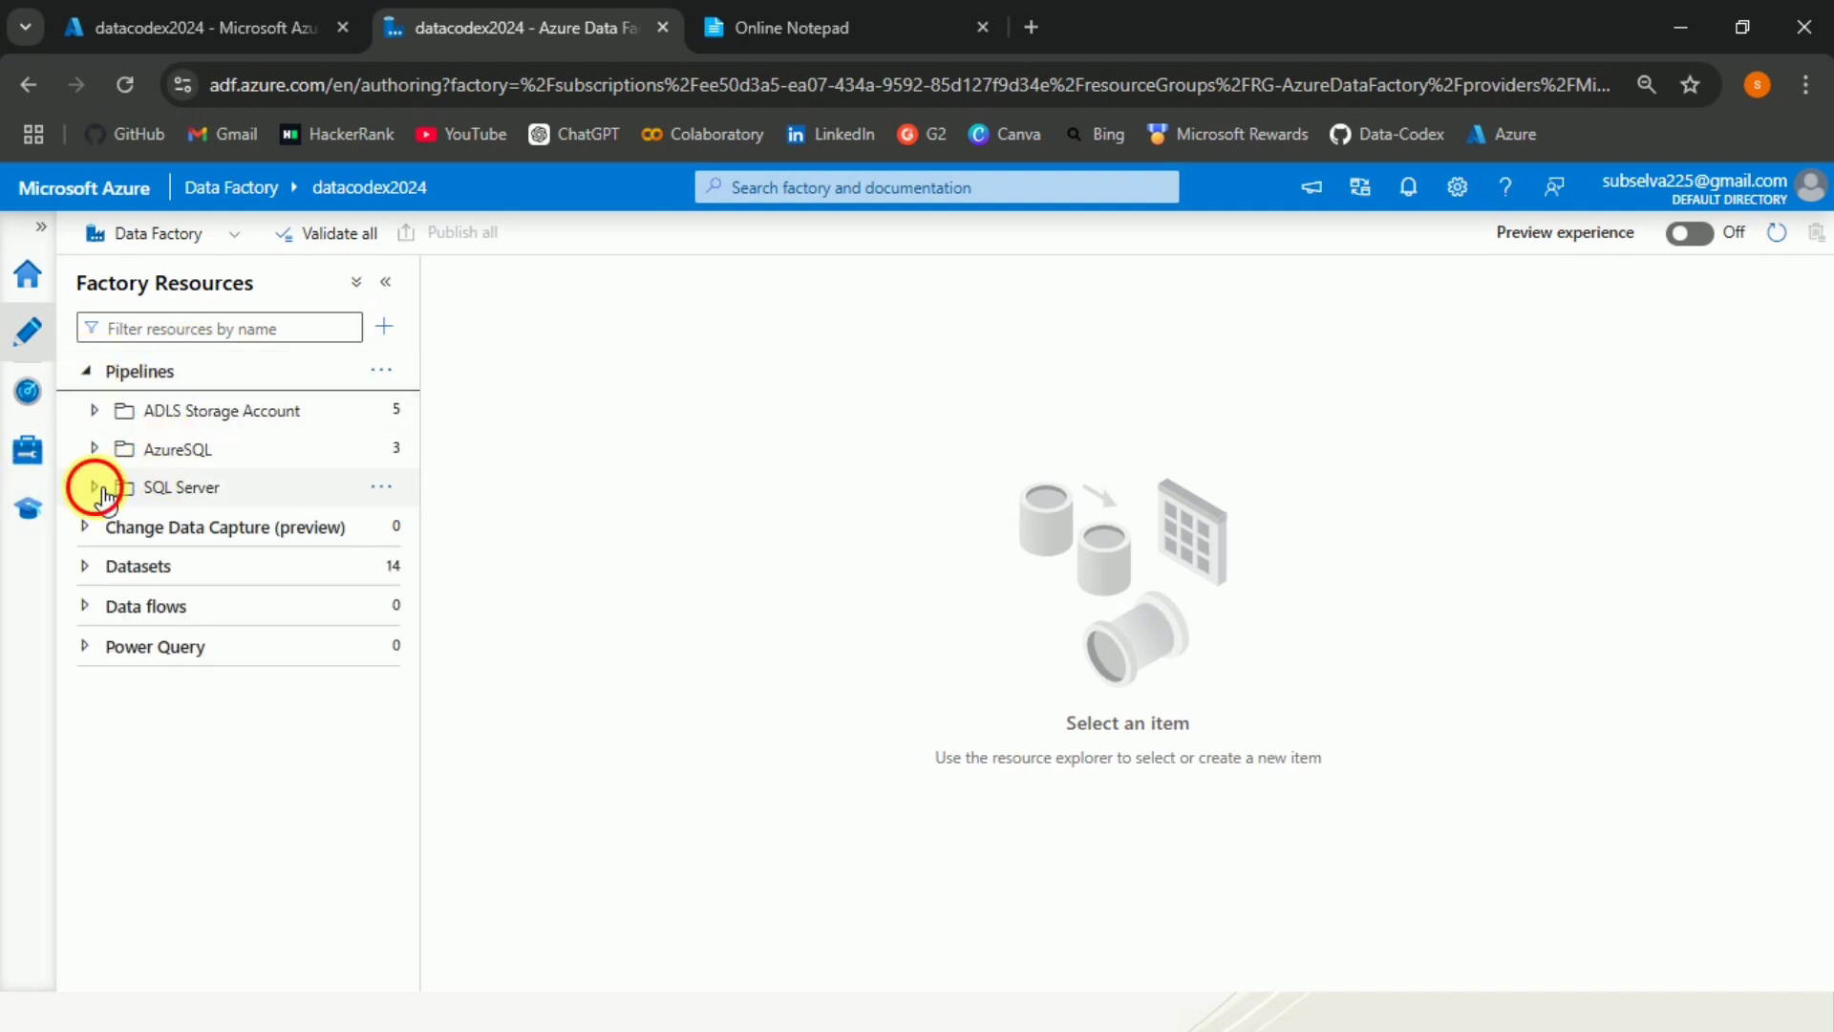
pyautogui.click(390, 504)
pyautogui.click(369, 530)
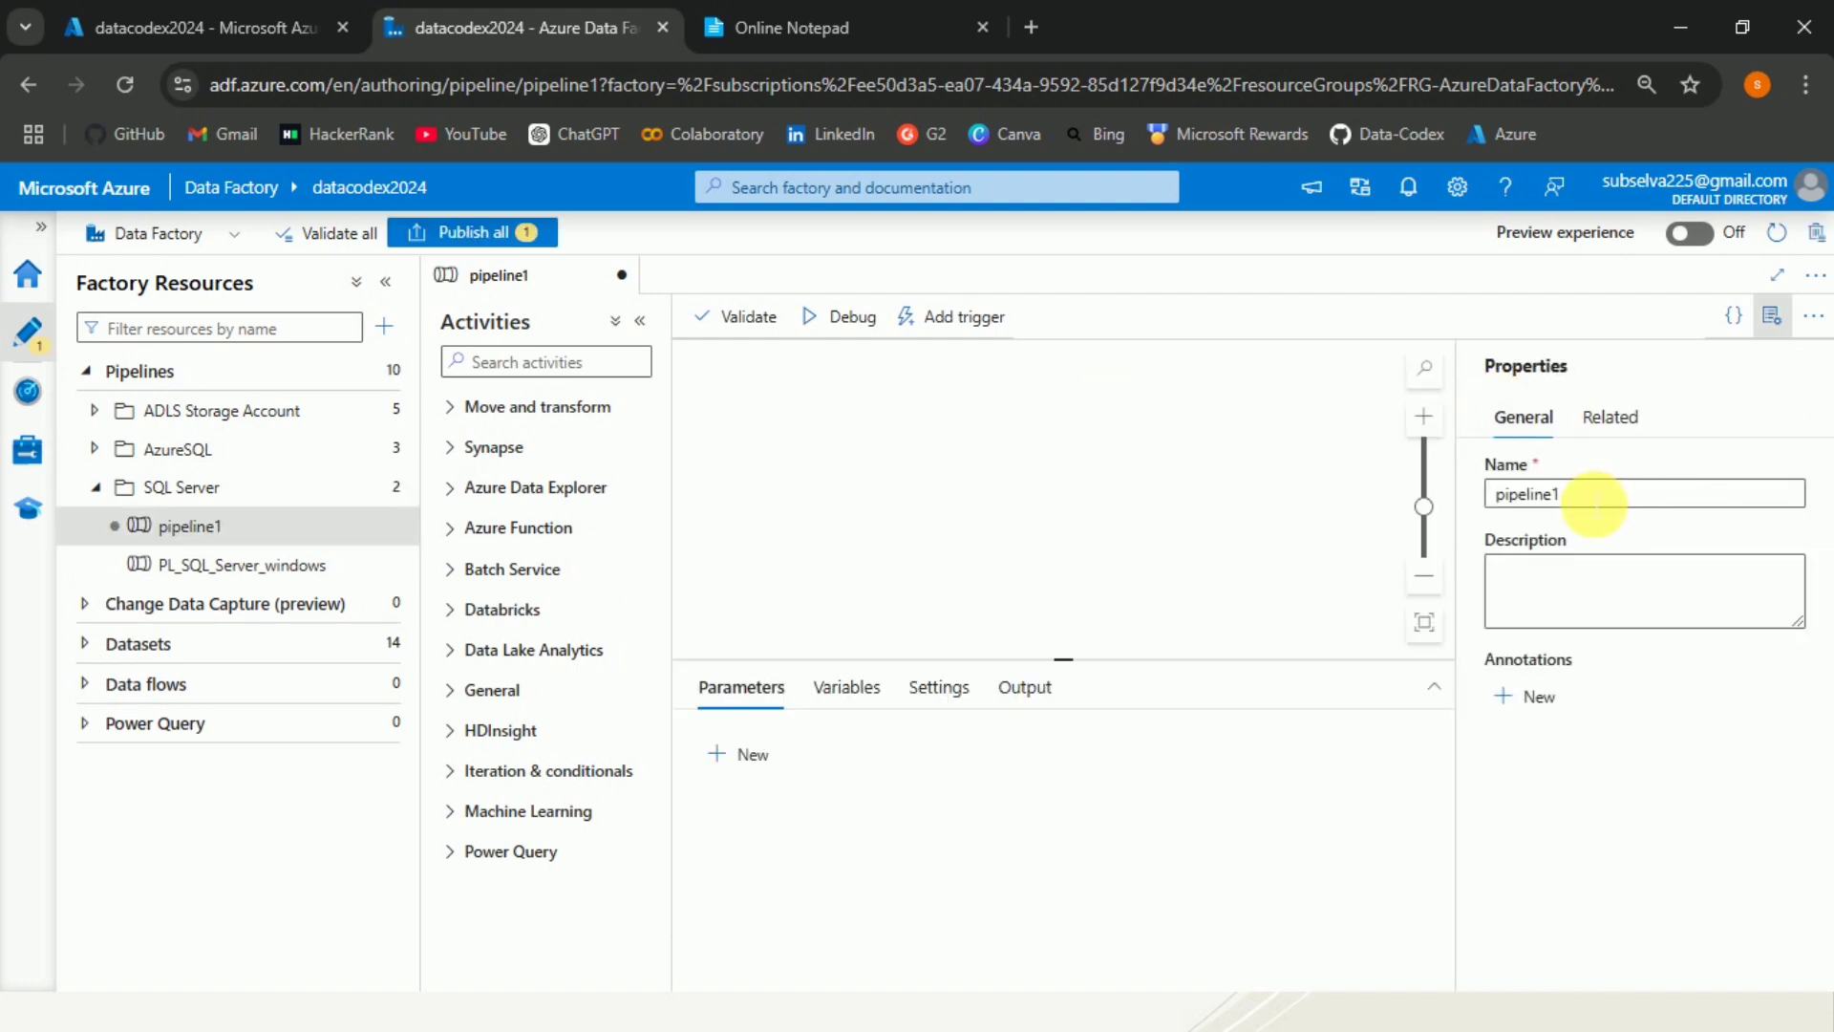
# Rename the new pipeline PL_SQL_Server_auth and toggle the properties pane.
pyautogui.doubleClick(1538, 495)
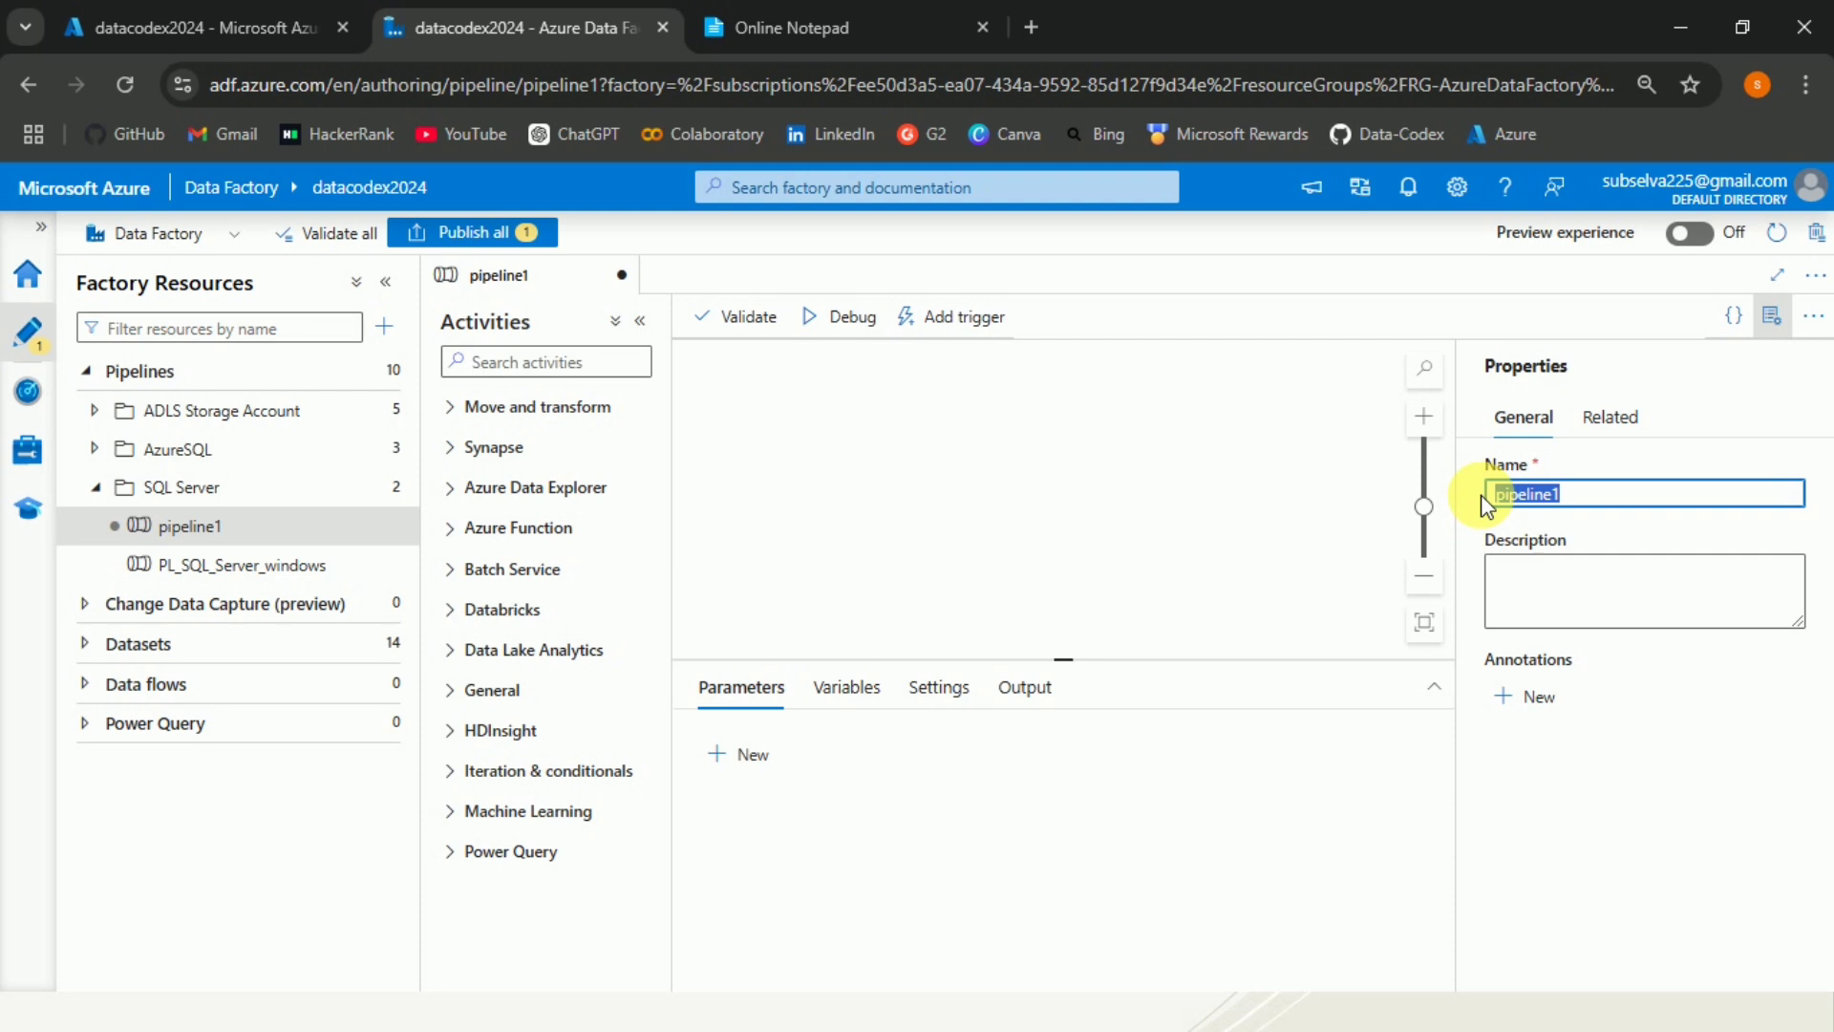
pyautogui.write('PL_SQL')
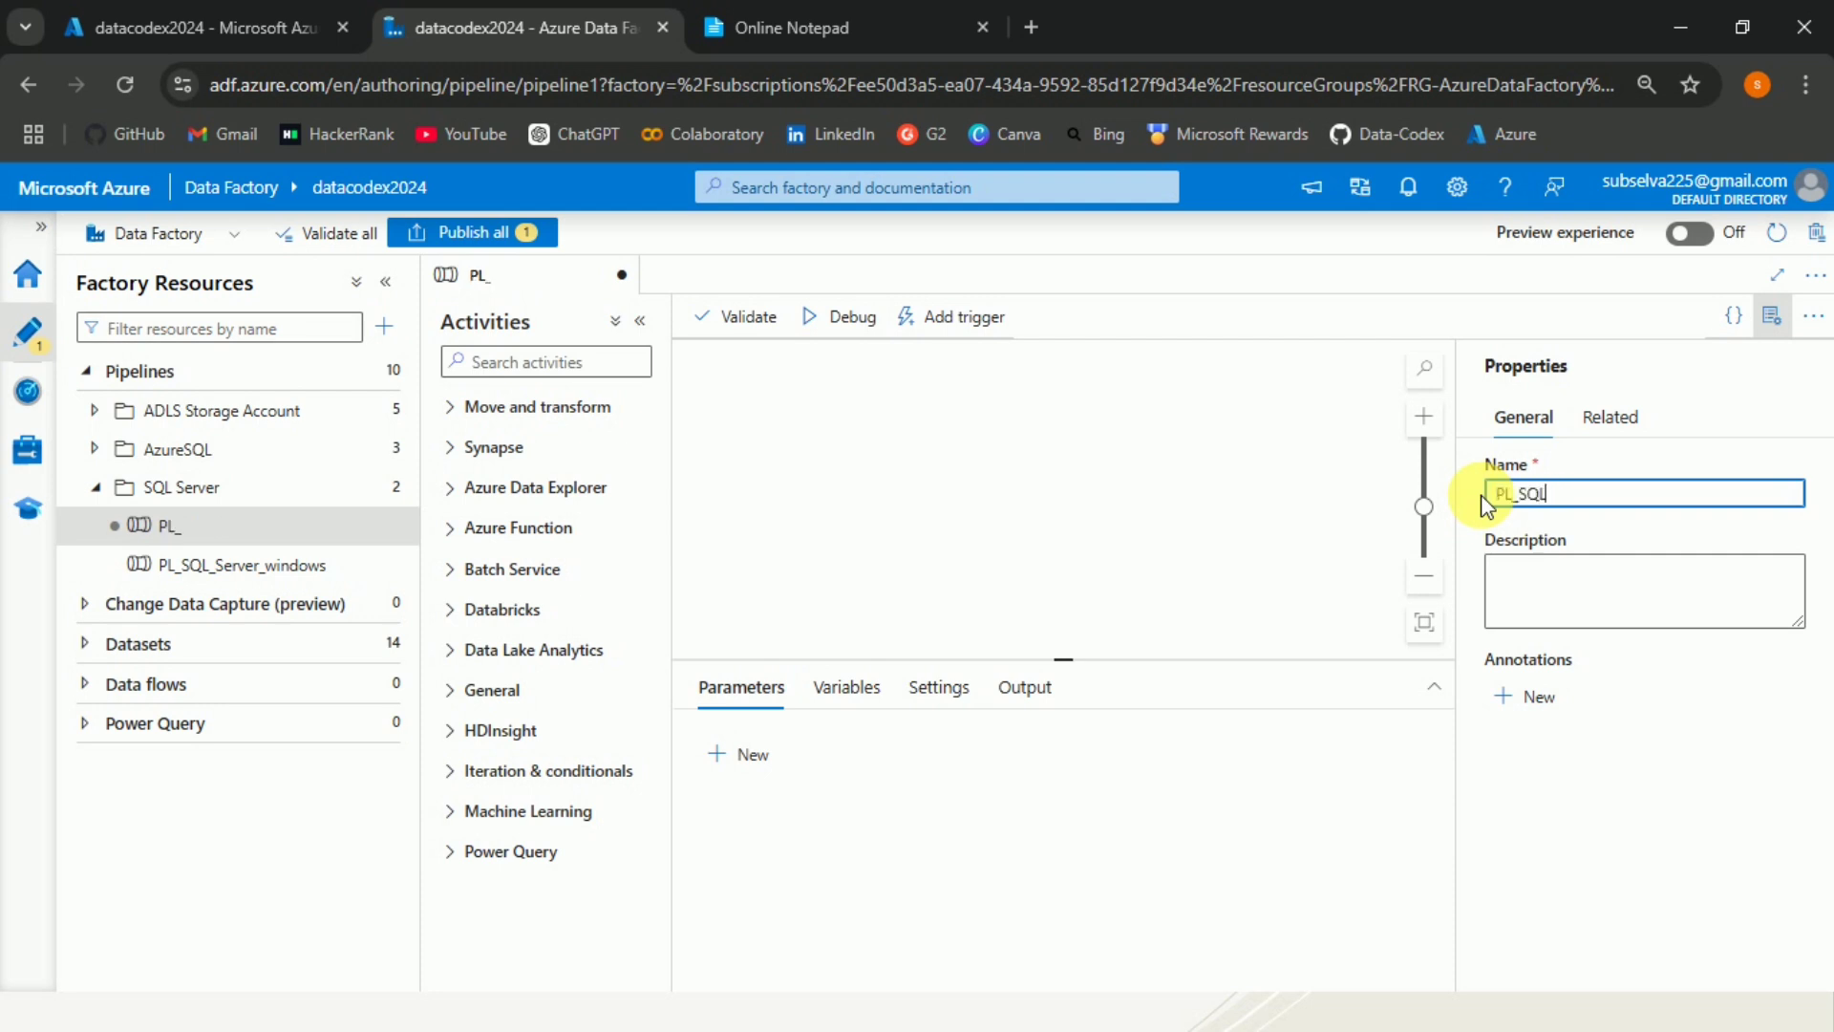
pyautogui.write('_Server_auth')
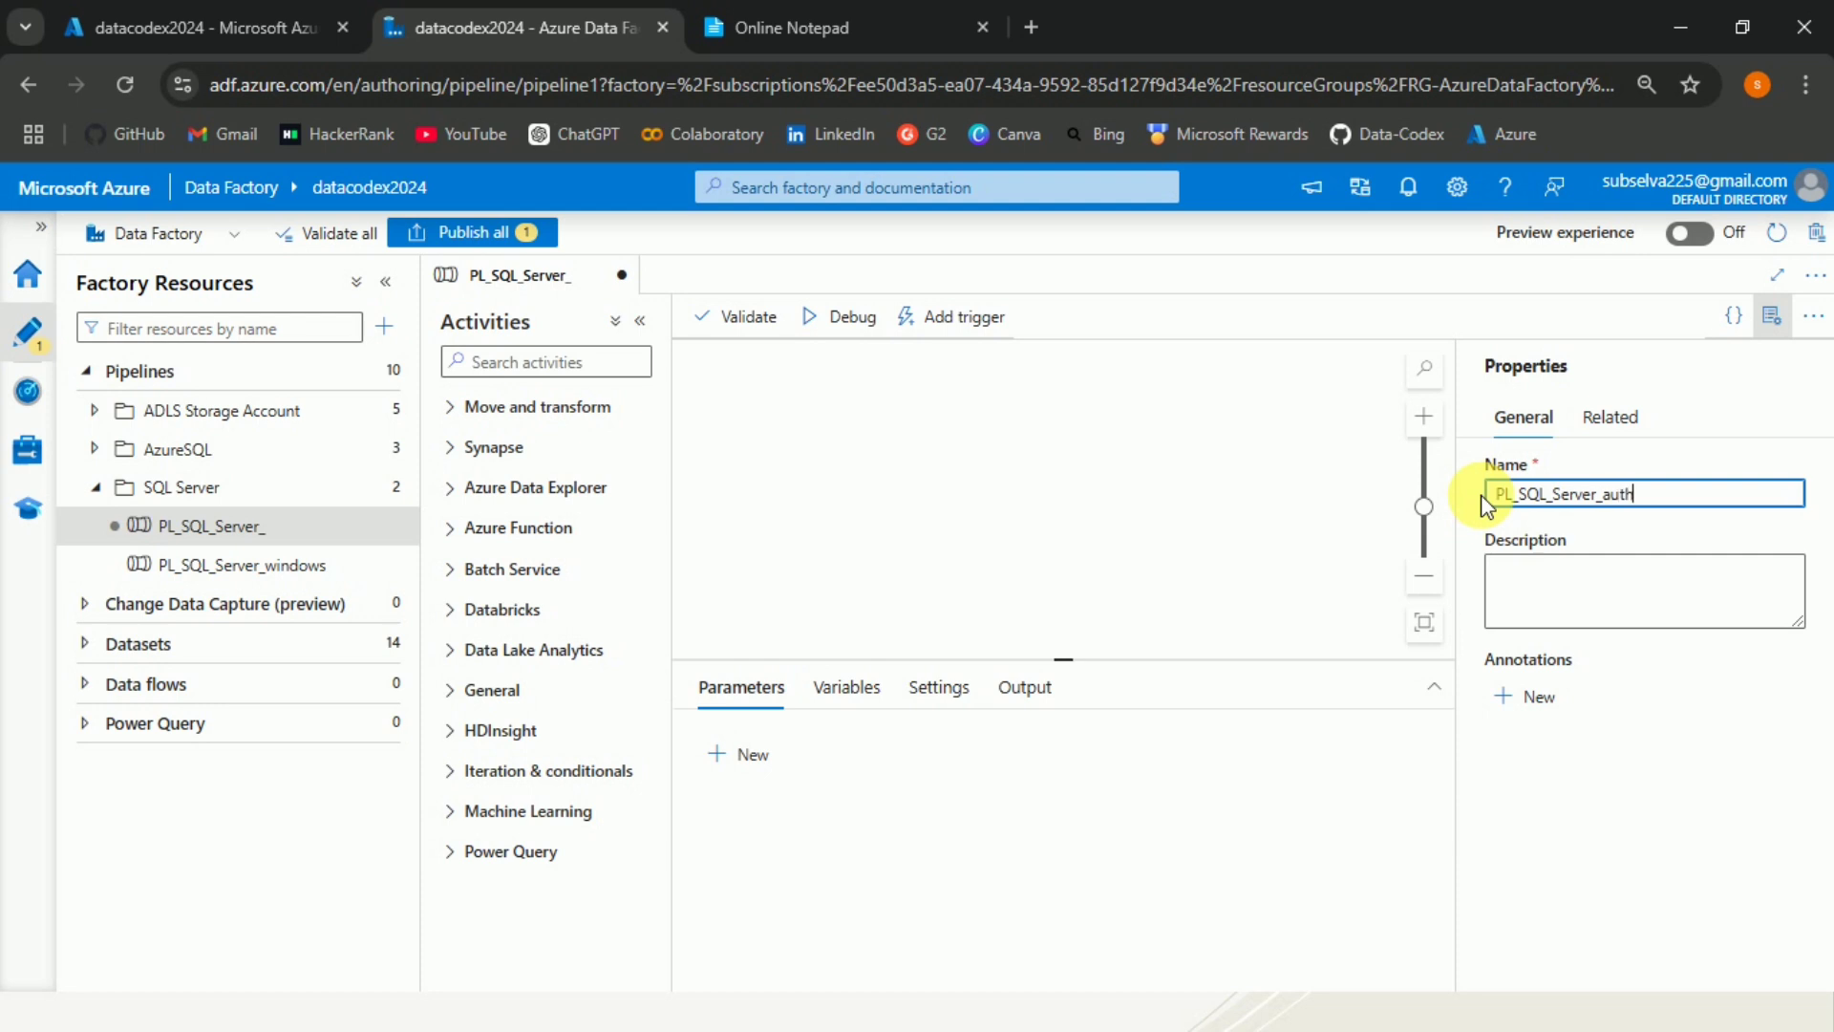
pyautogui.click(1772, 315)
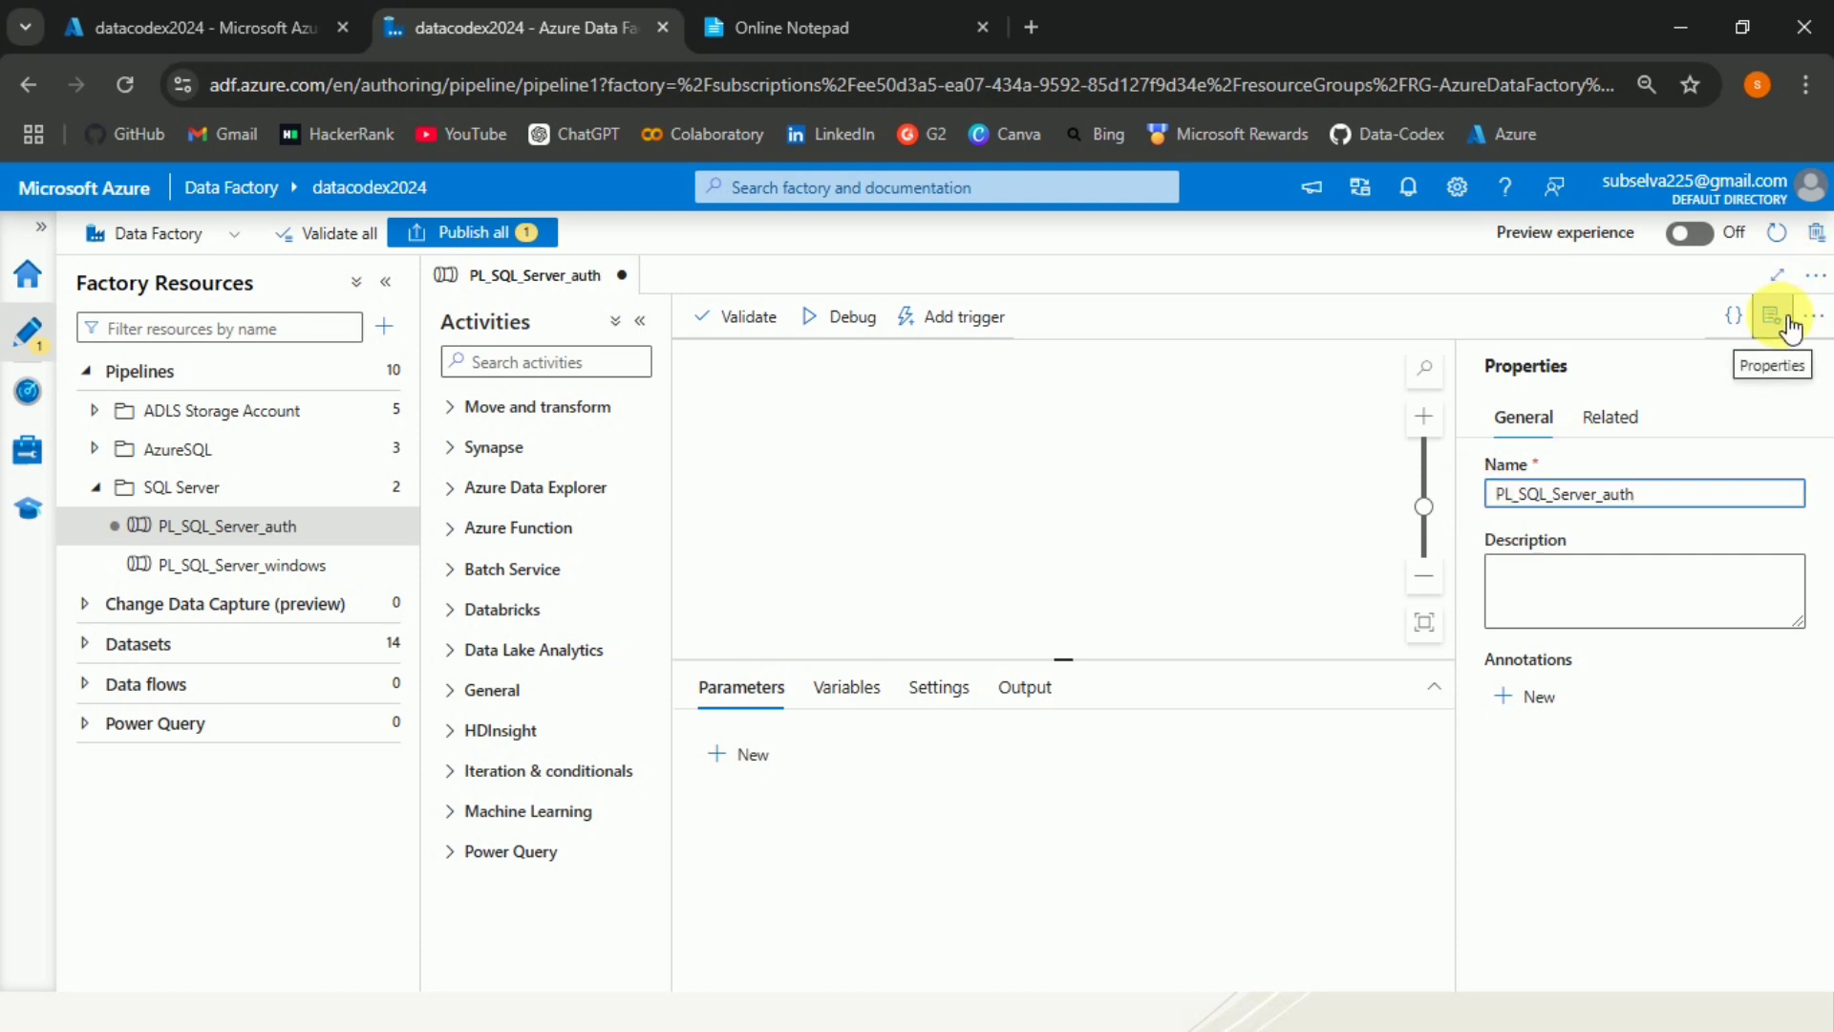
# Add a Copy data activity from Move and transform onto the pipeline canvas.
pyautogui.click(466, 411)
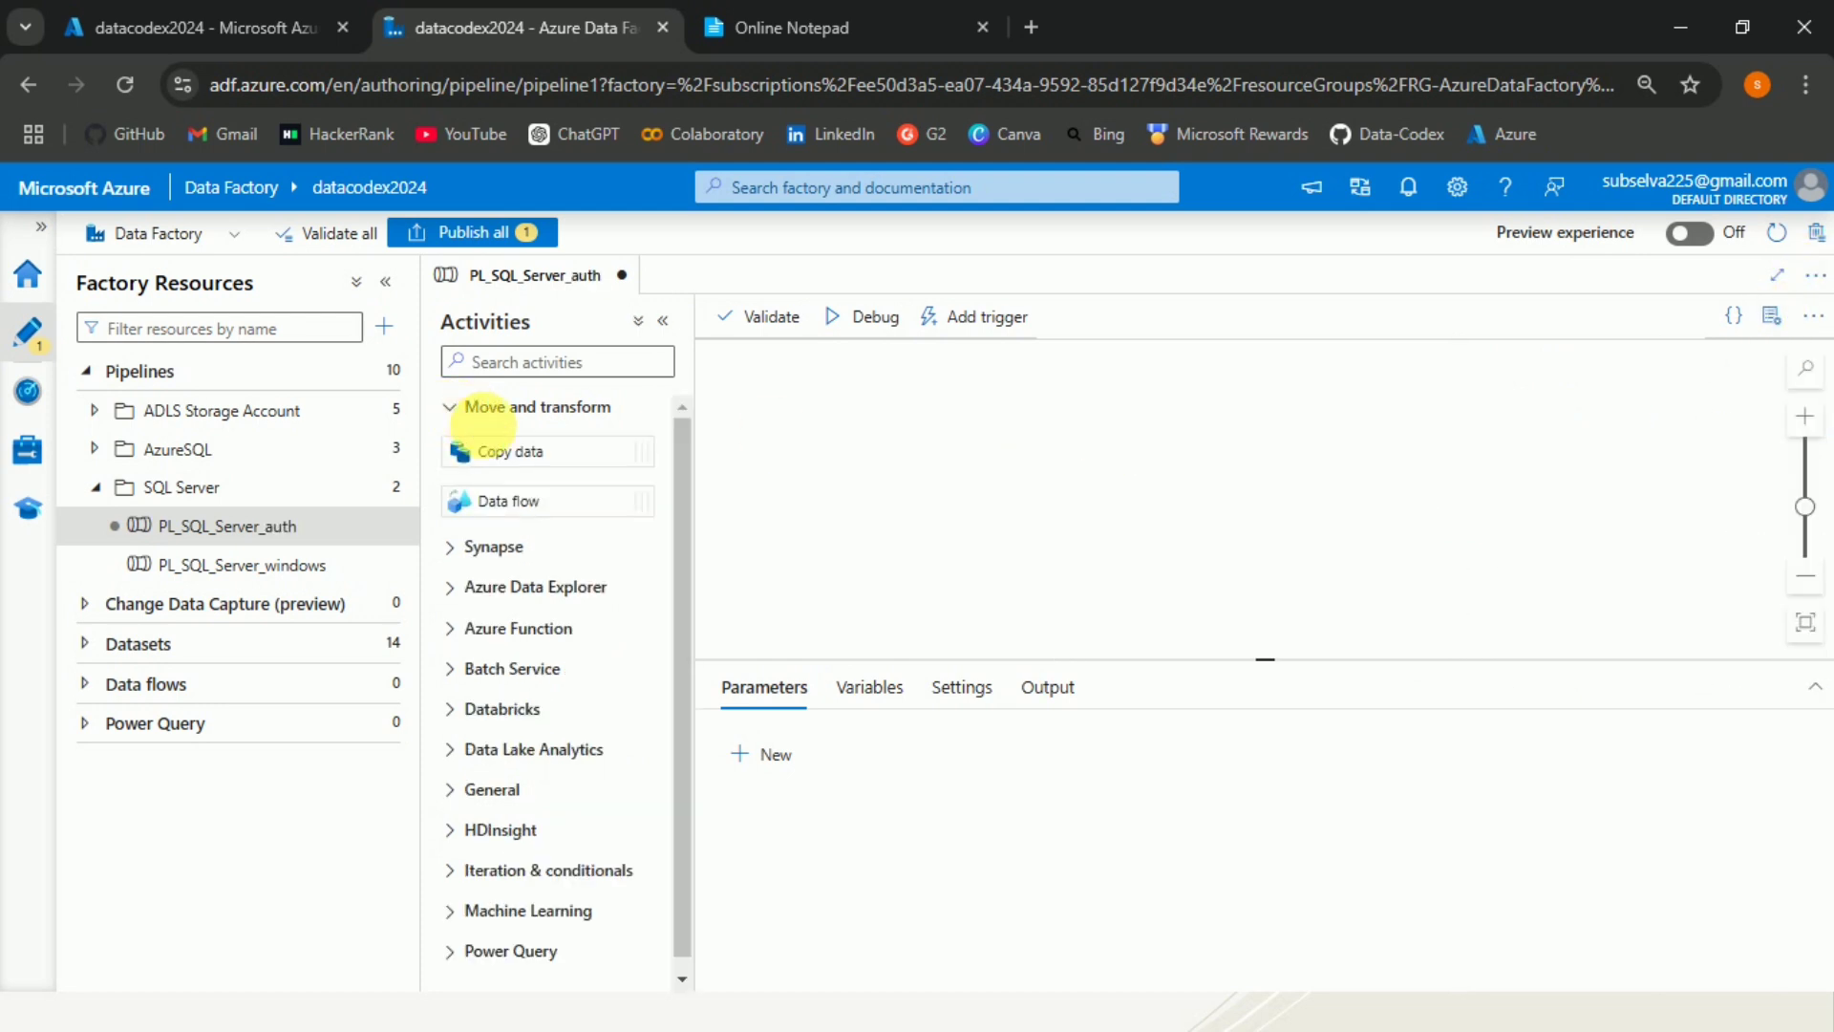
pyautogui.moveTo(507, 456); pyautogui.dragTo(1111, 431)
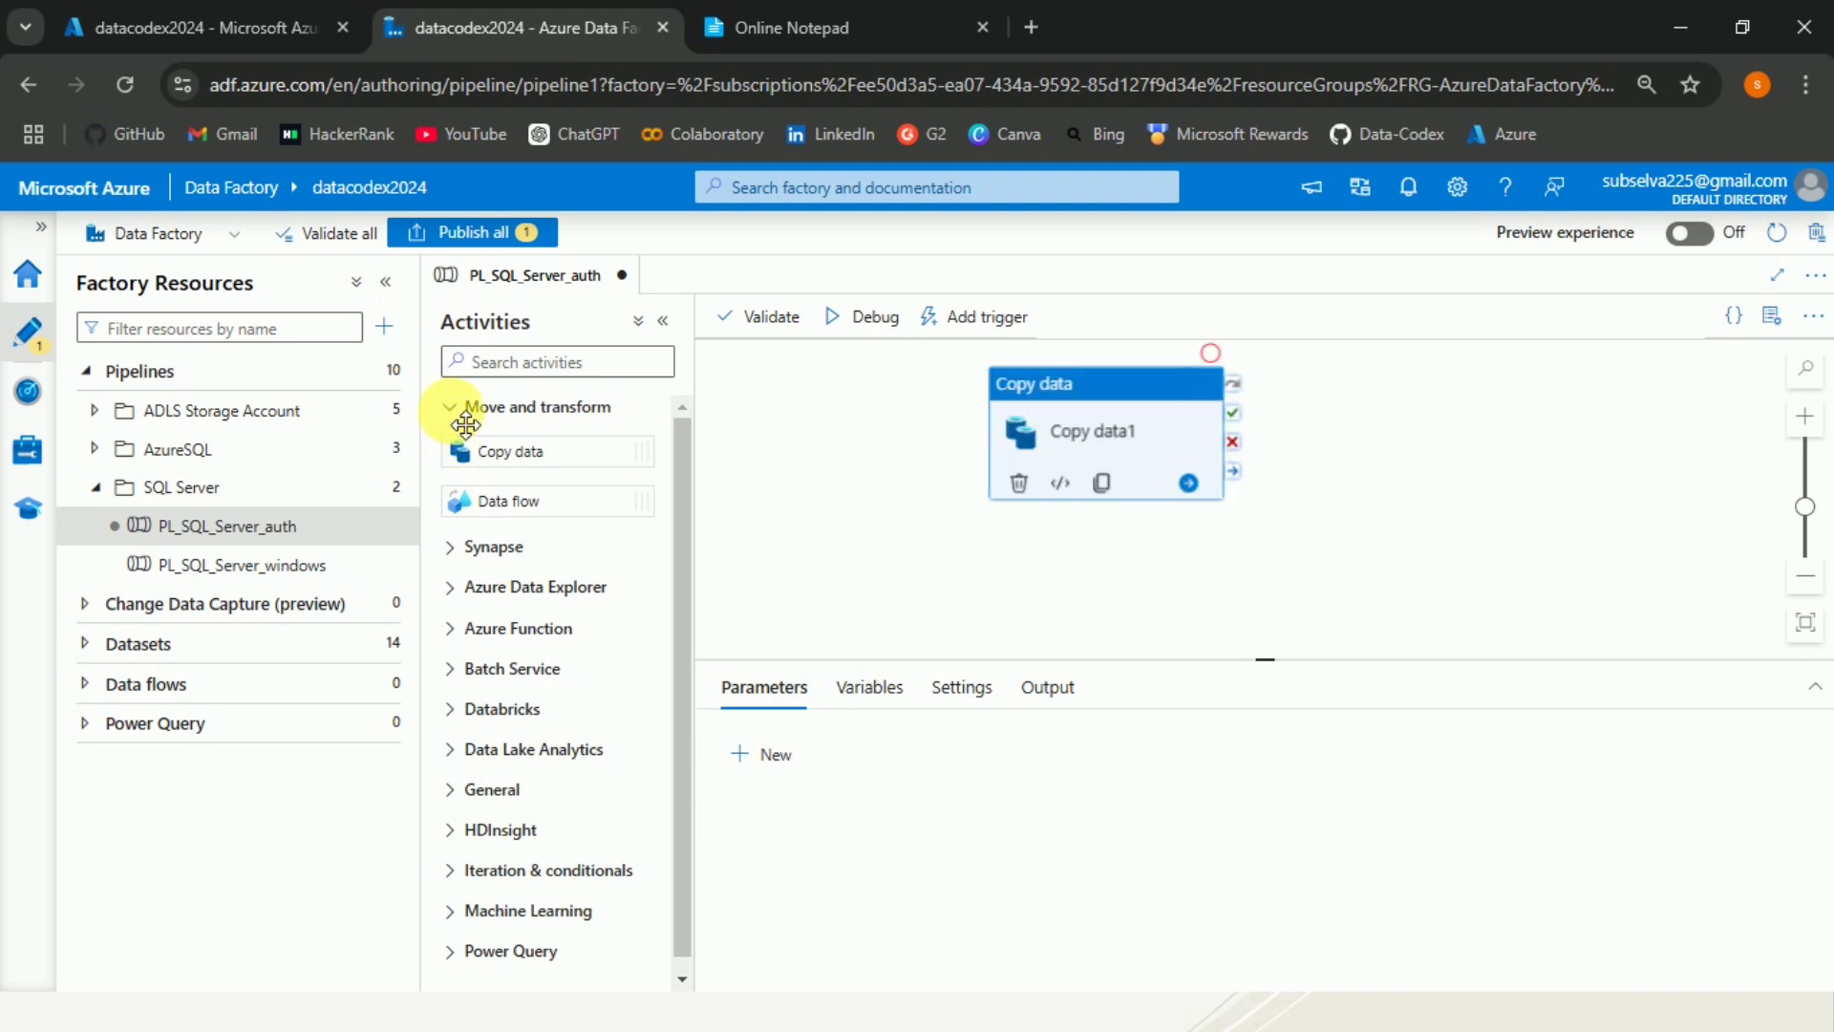
pyautogui.click(468, 409)
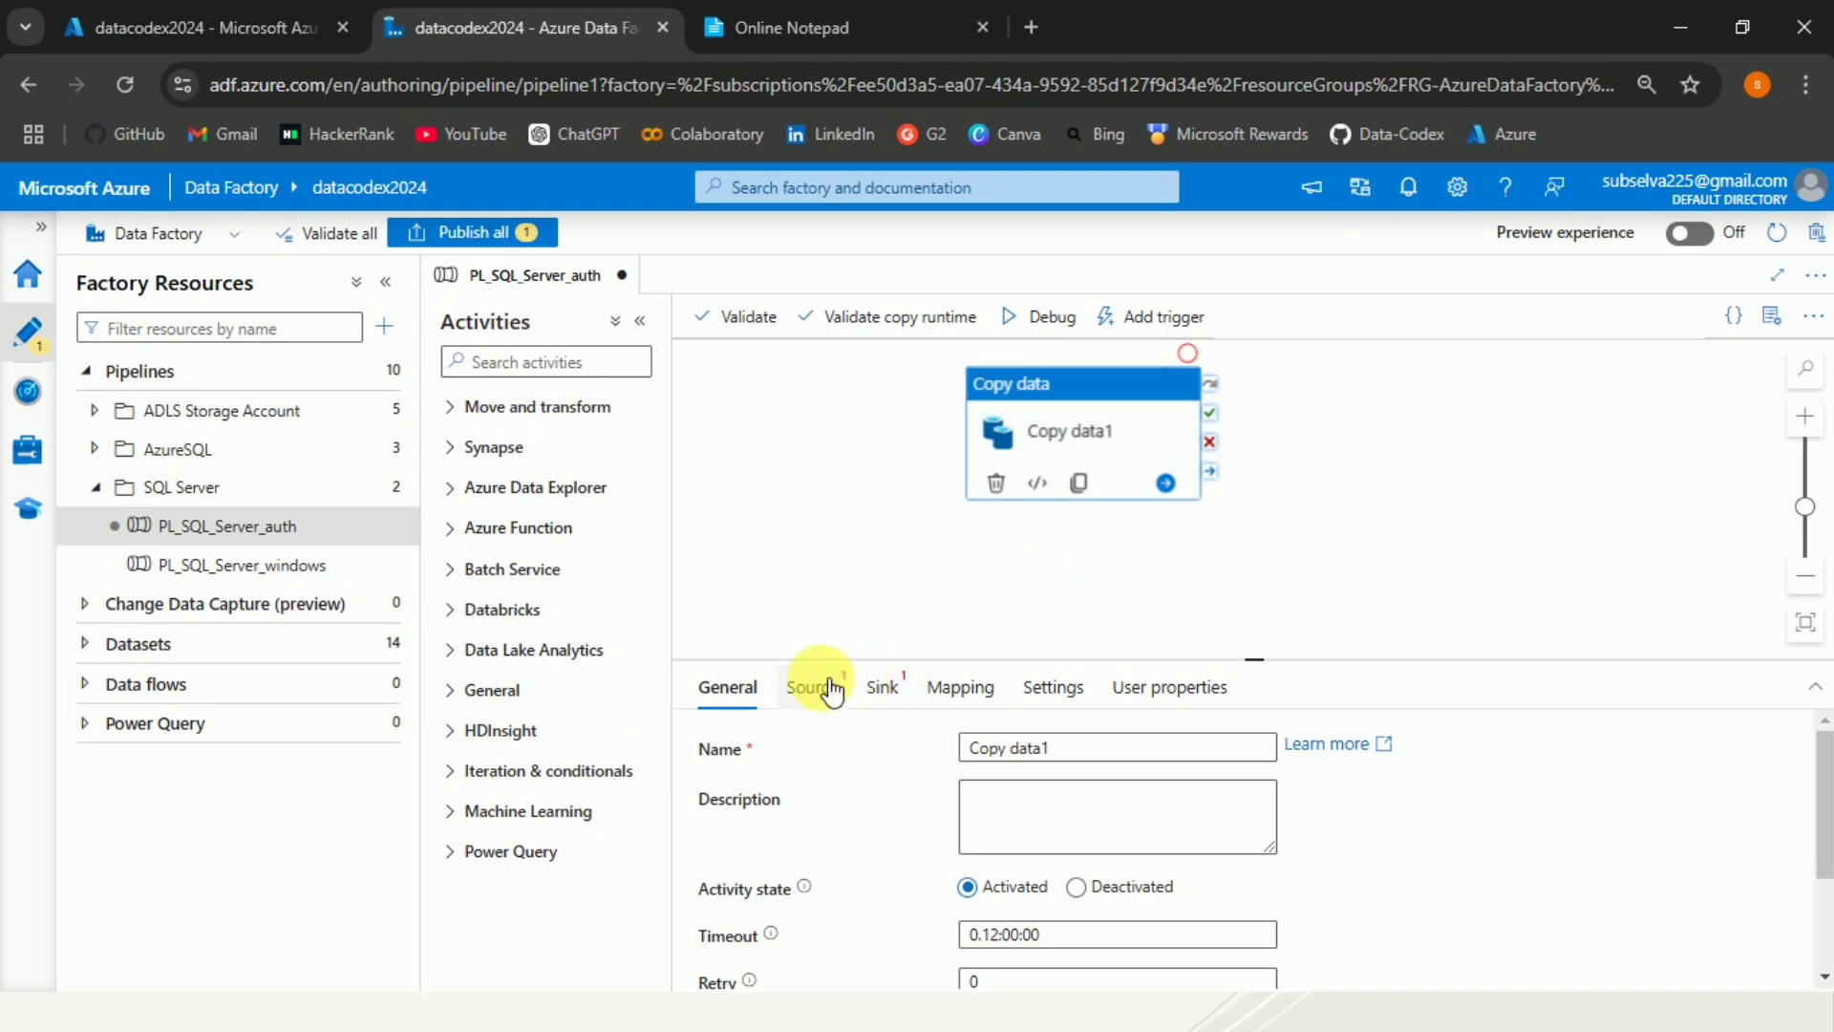
# Rename the copy activity to Copy Data from SQL to ADLS.
pyautogui.moveTo(1049, 748); pyautogui.dragTo(1024, 751)
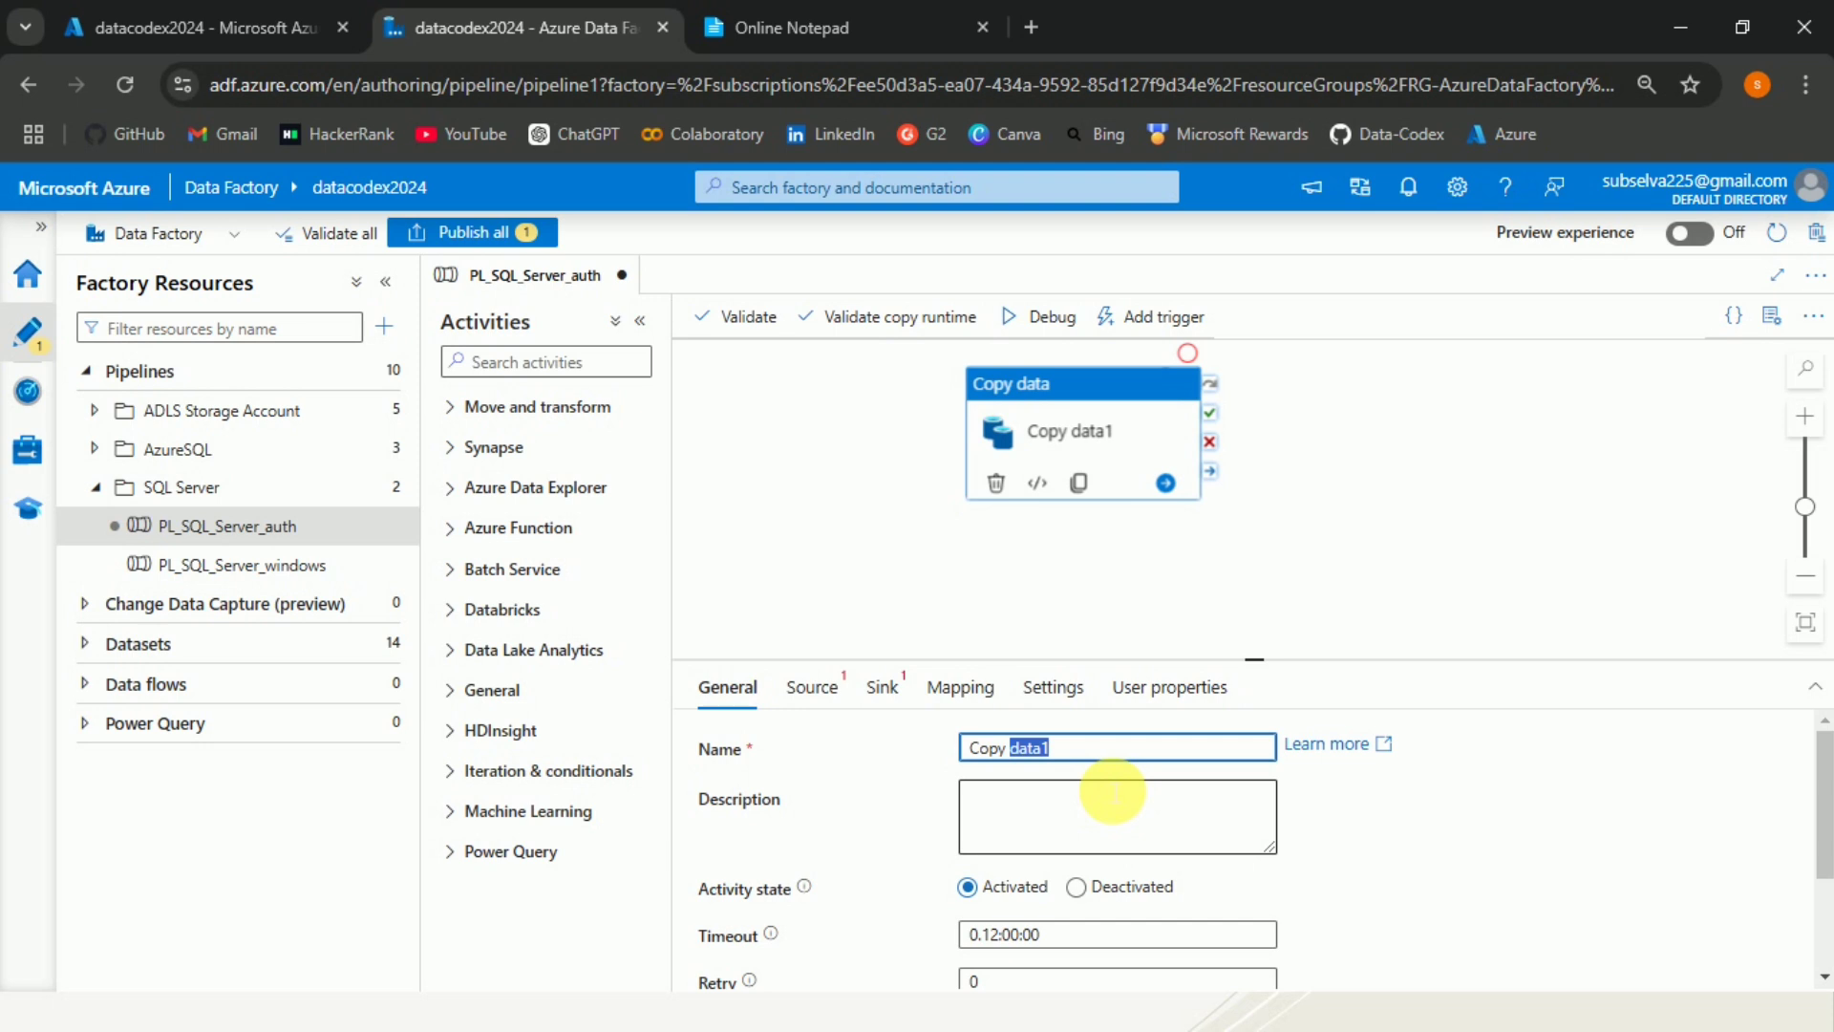
pyautogui.write('Dat')
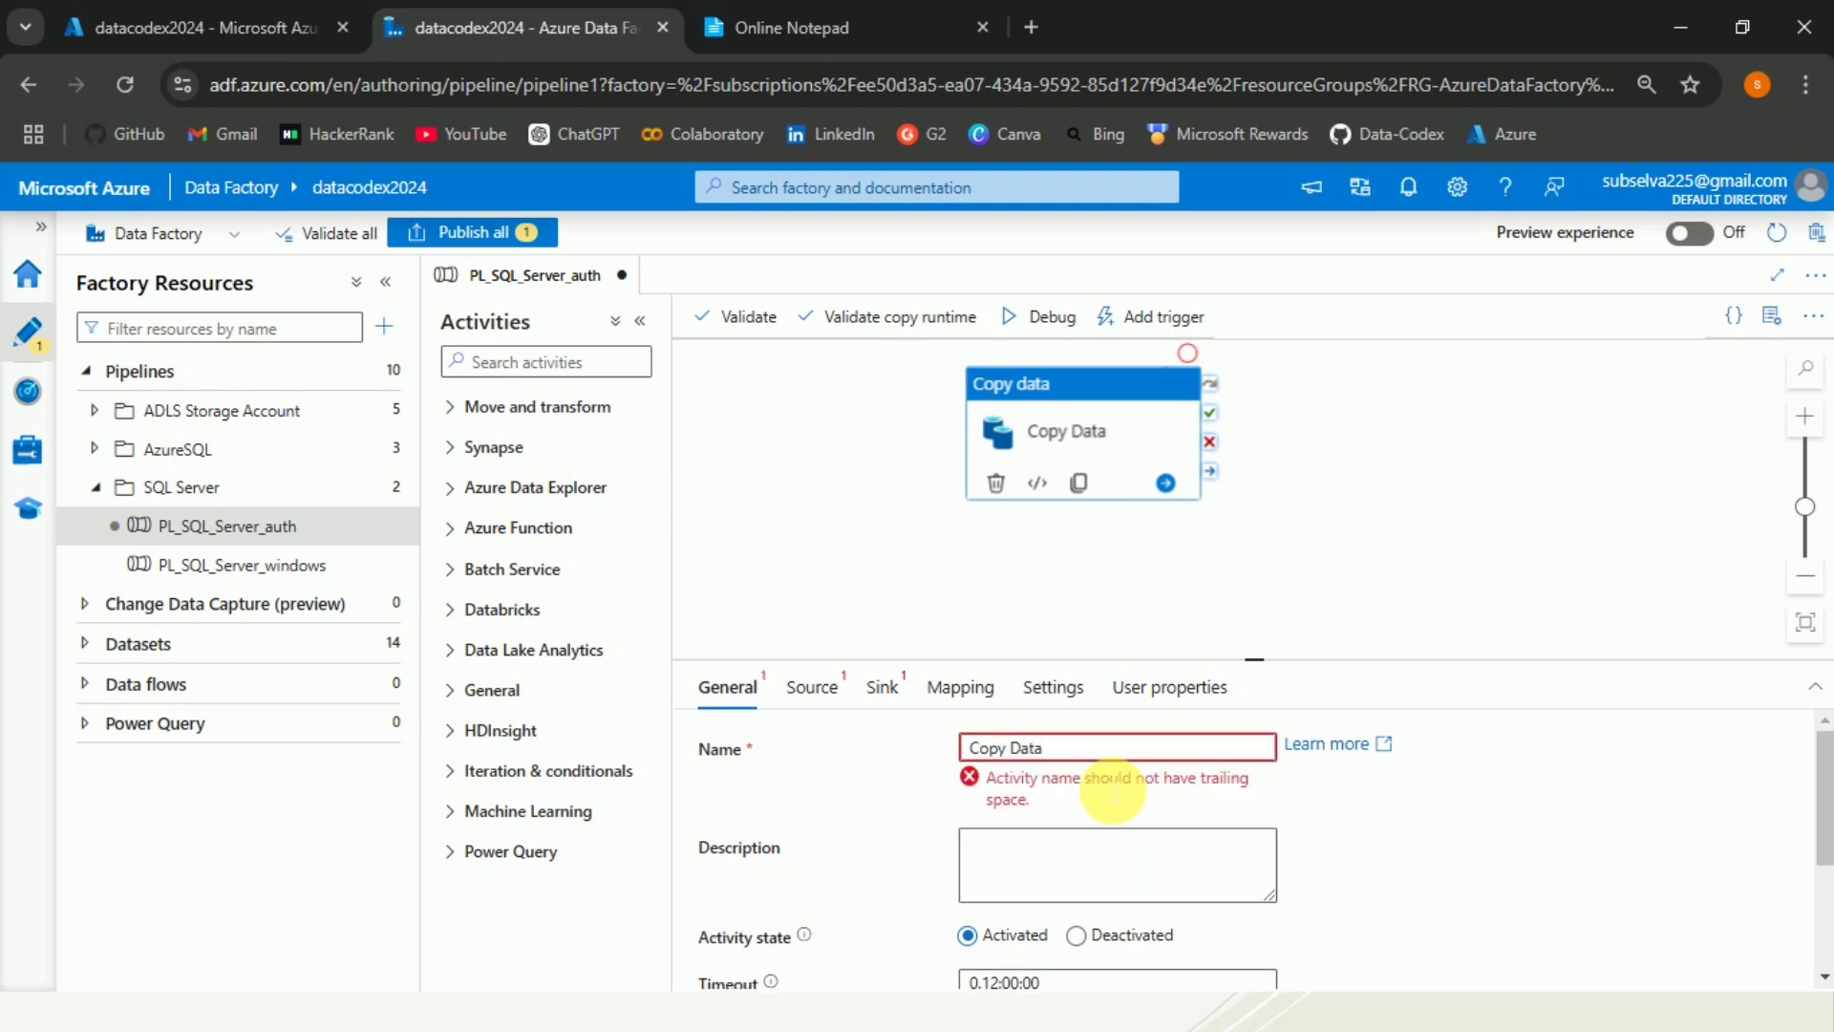
pyautogui.write('a from SQL to ADLS')
# Create a new source dataset for the copy activity using the SQL server data store.
pyautogui.click(823, 688)
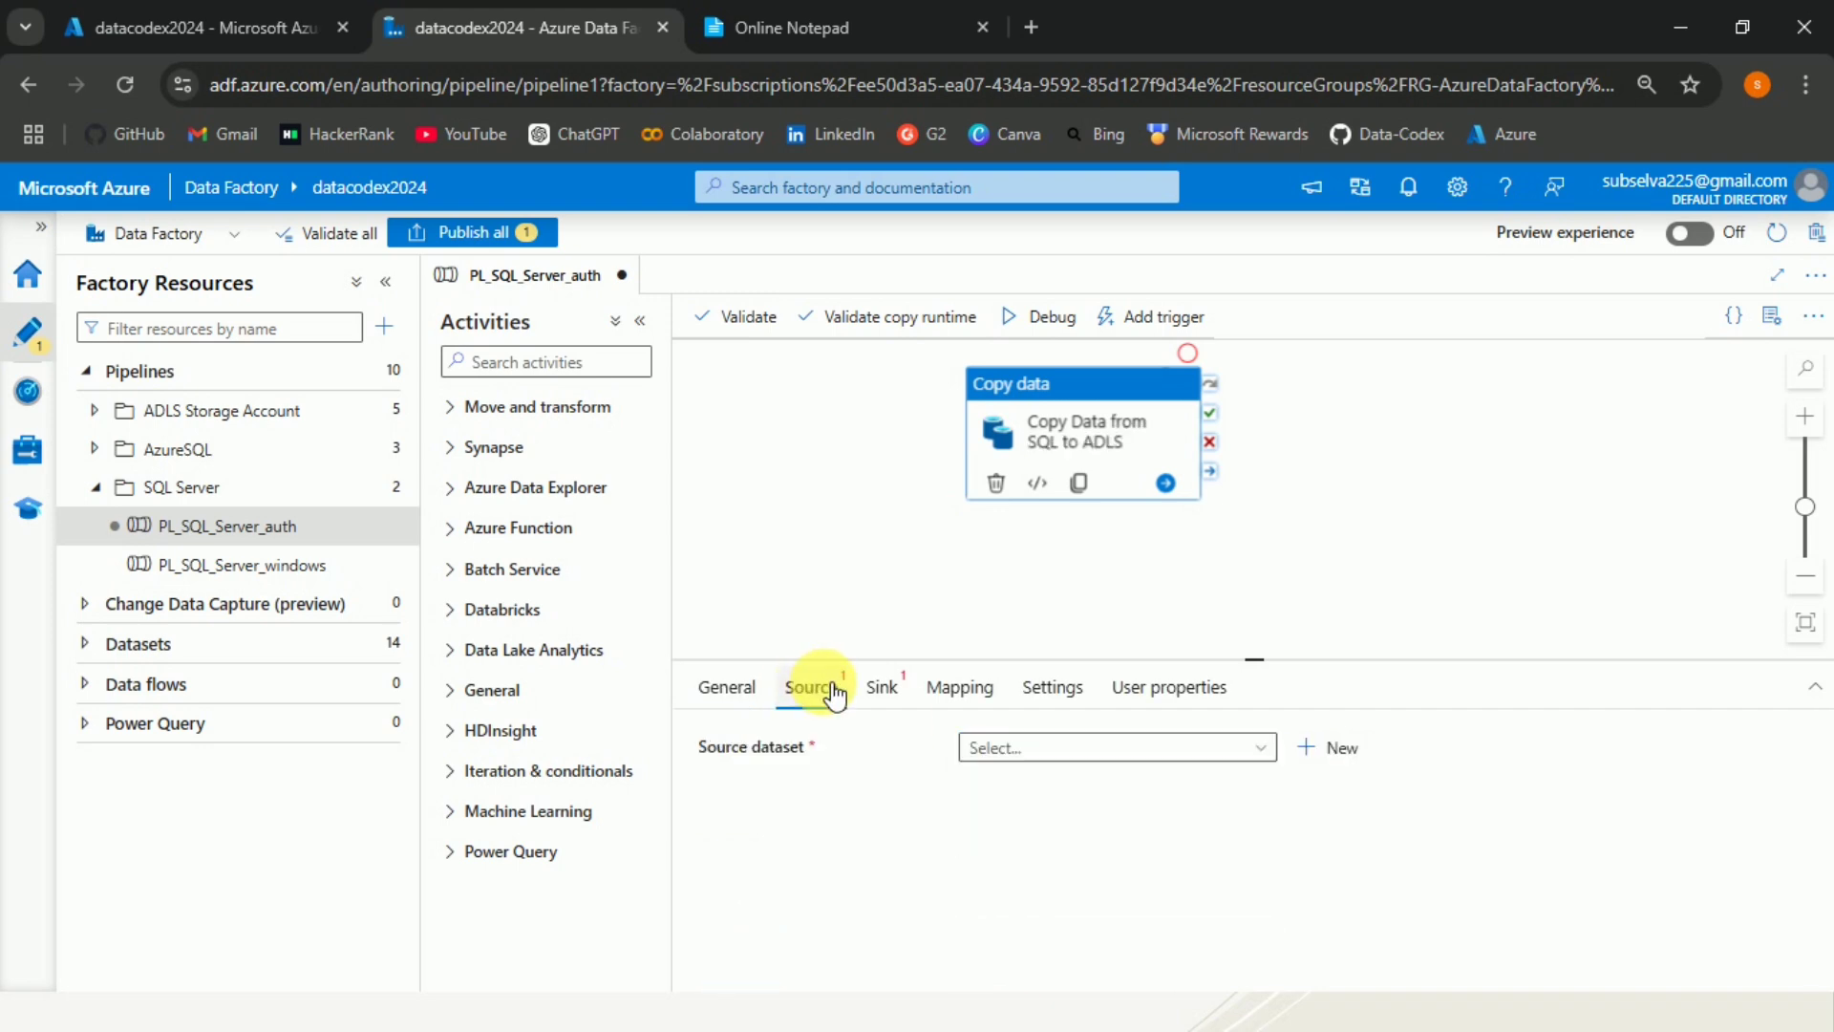
pyautogui.click(1321, 755)
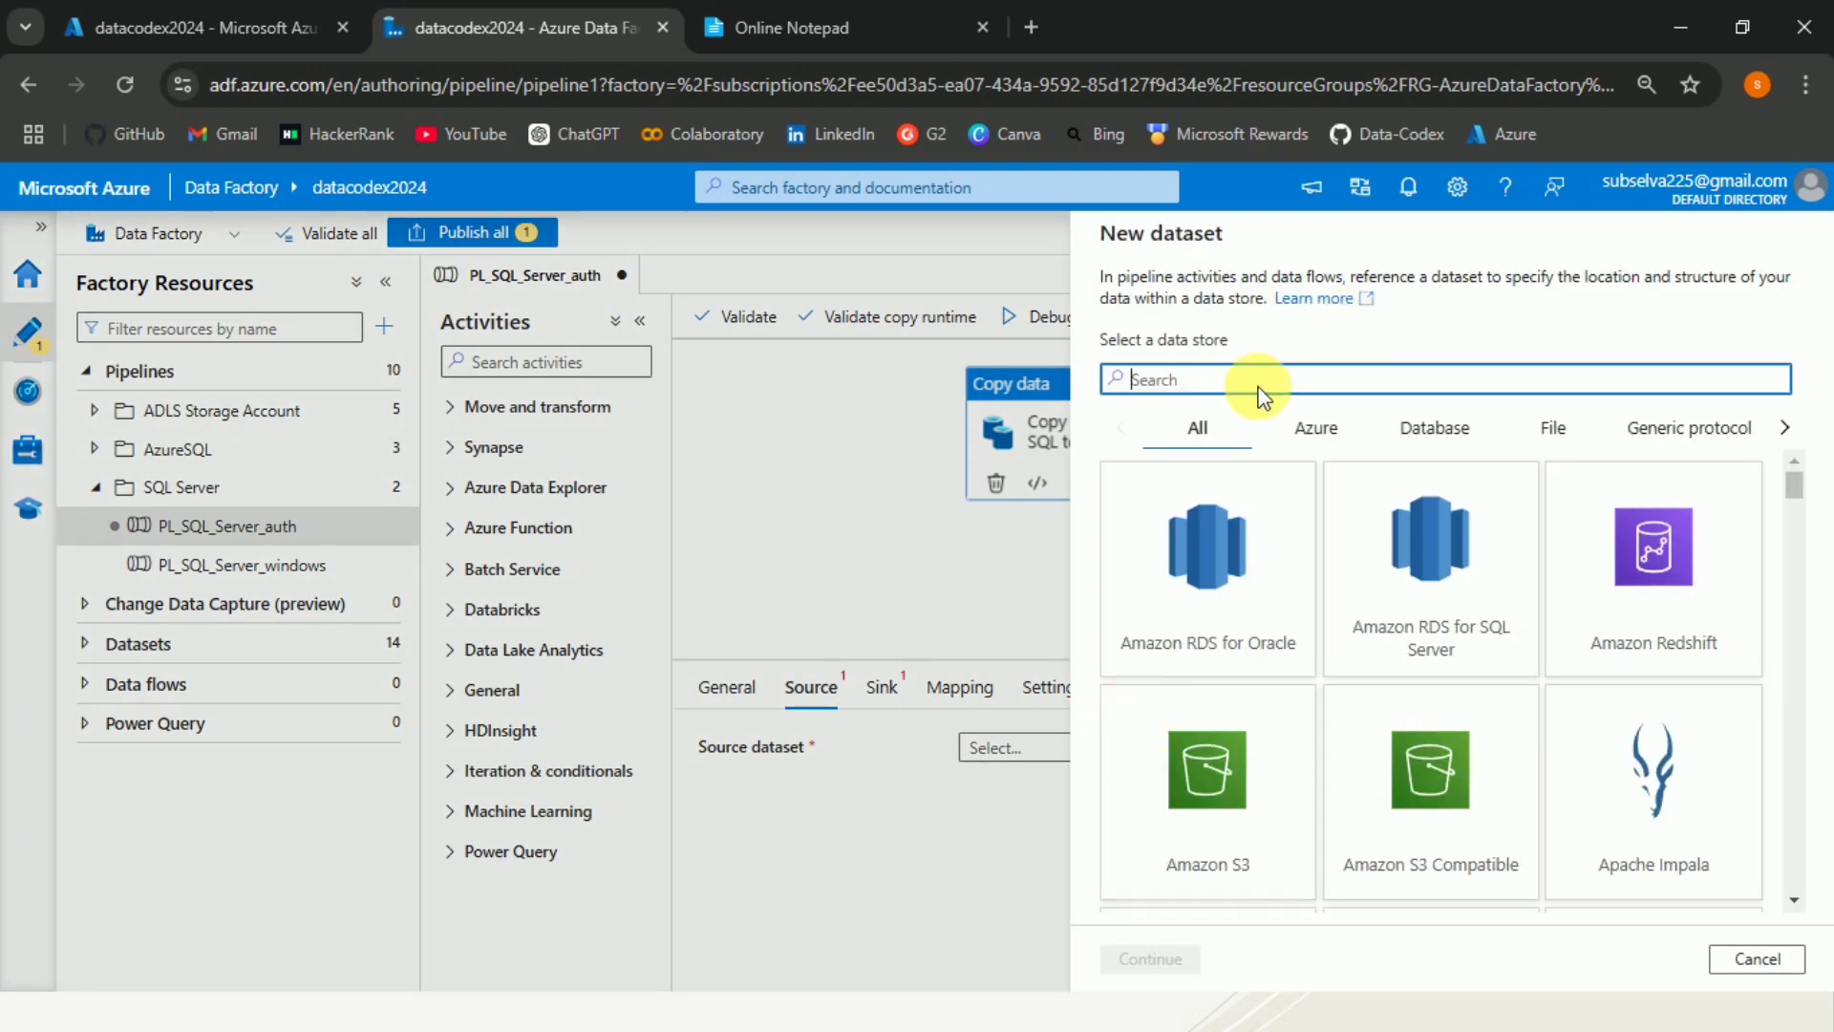
pyautogui.write('sql')
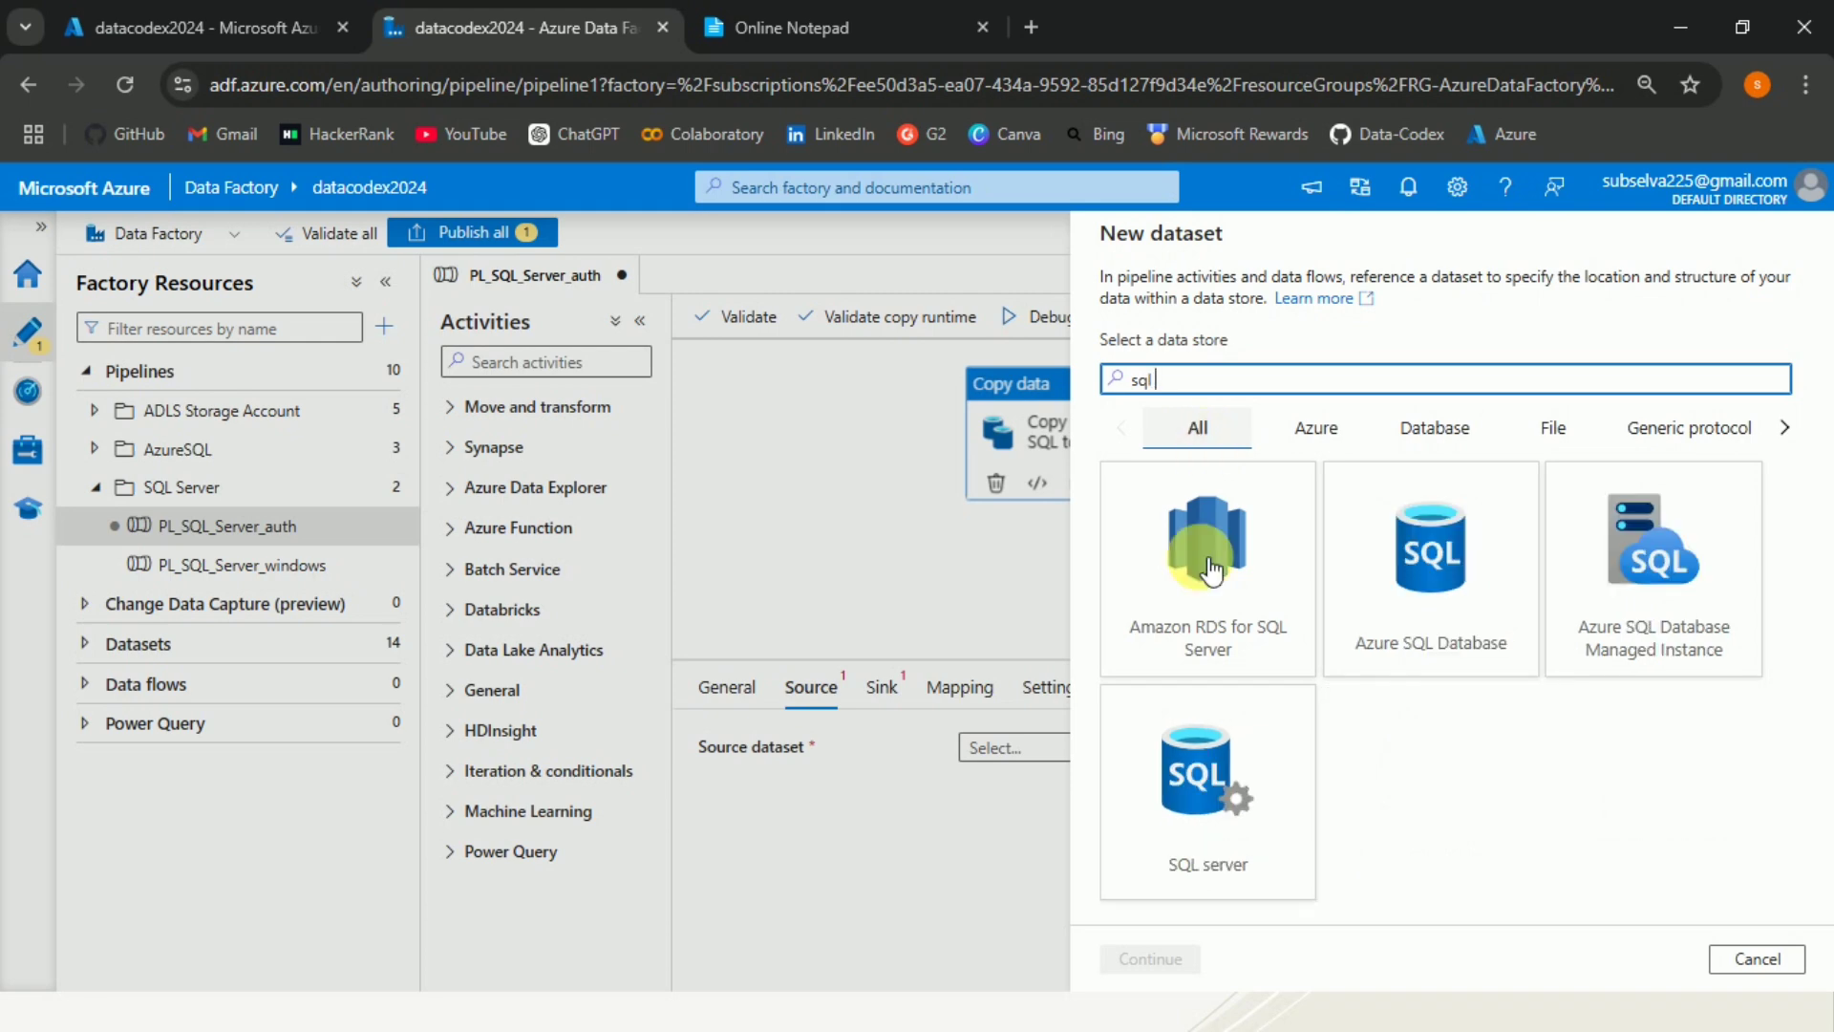
pyautogui.click(1233, 807)
pyautogui.click(1151, 958)
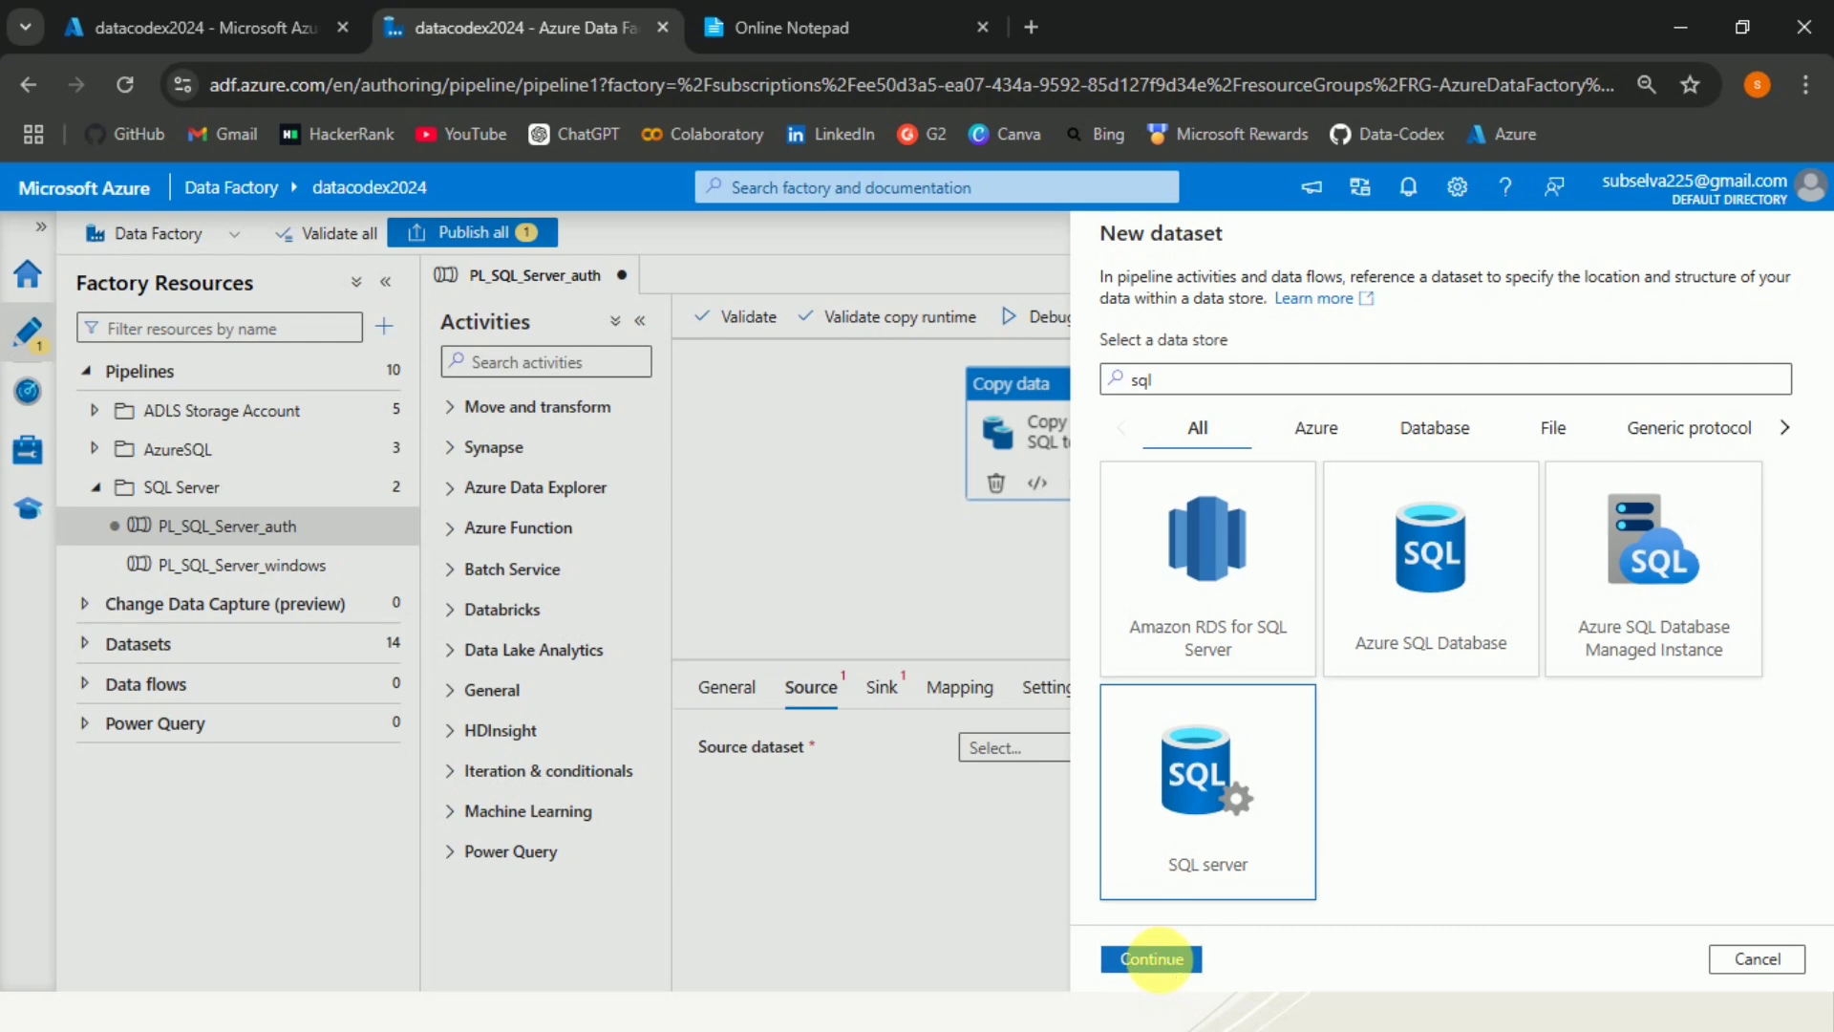
# Name the new source dataset DS_SQL_Server_auth.
pyautogui.moveTo(1275, 310); pyautogui.dragTo(1072, 312)
pyautogui.write('S')
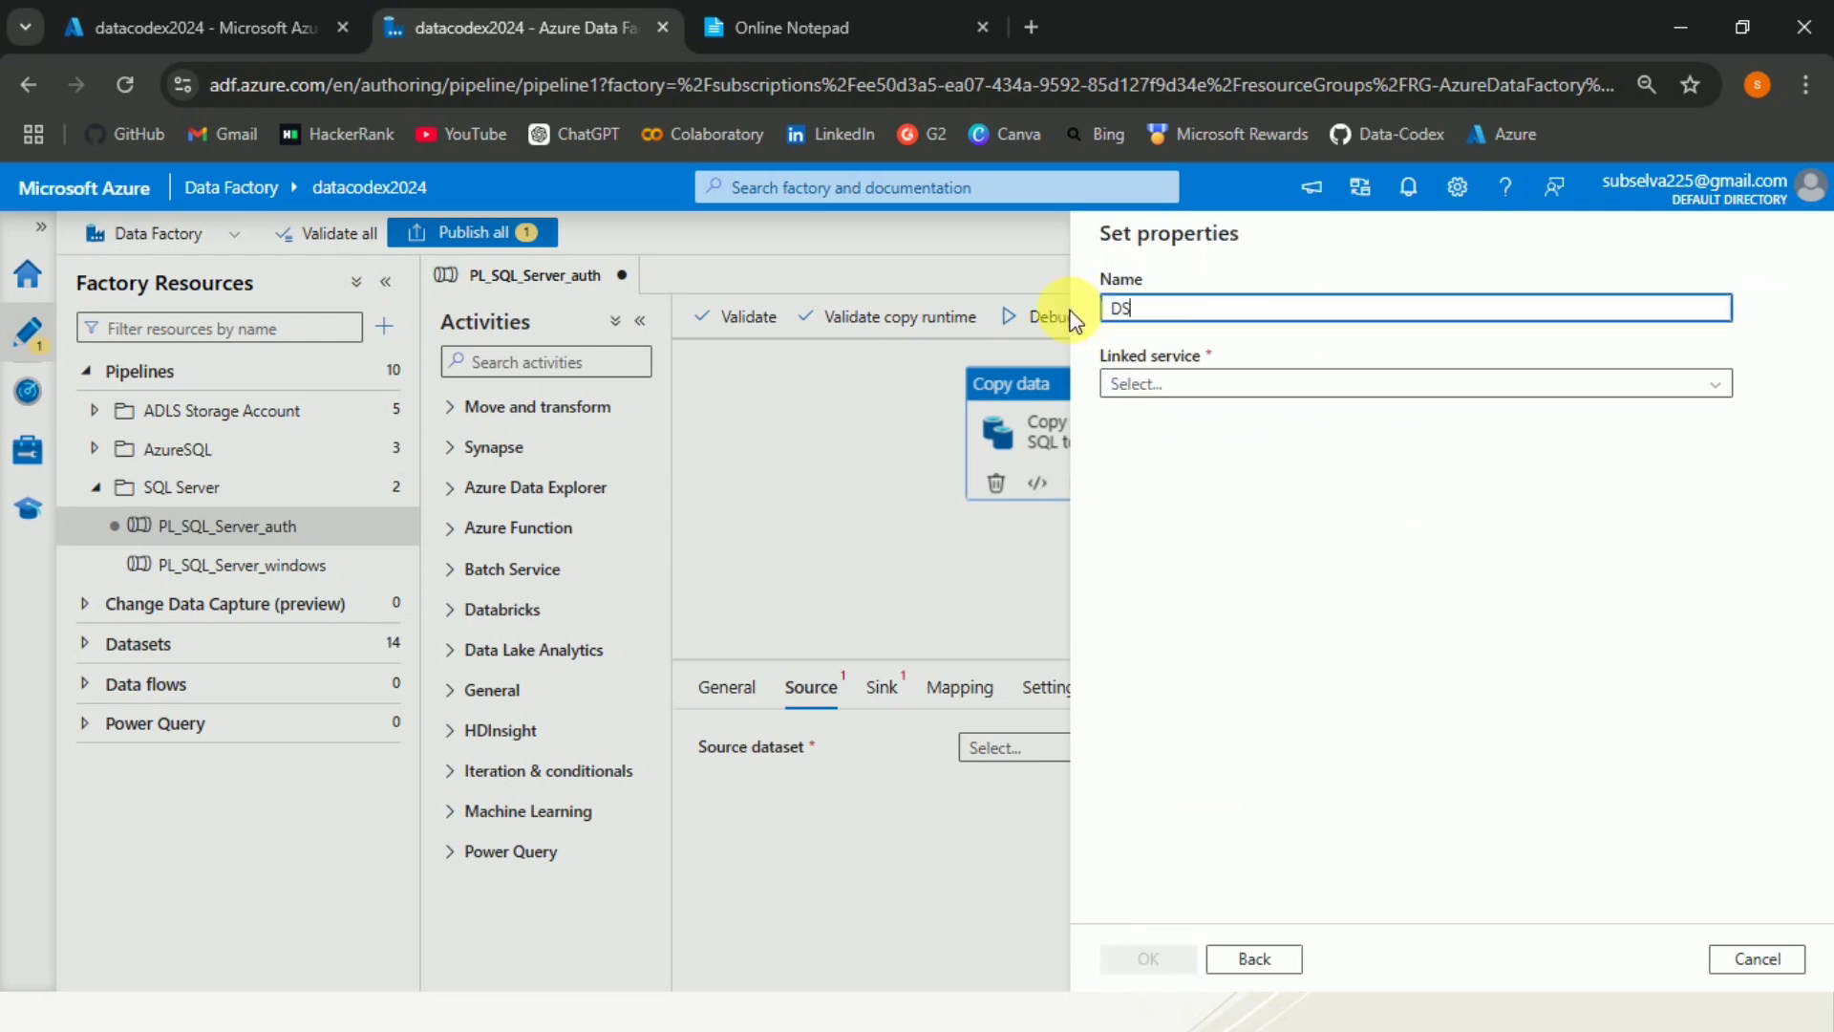
pyautogui.write('_SQL_Server_auth')
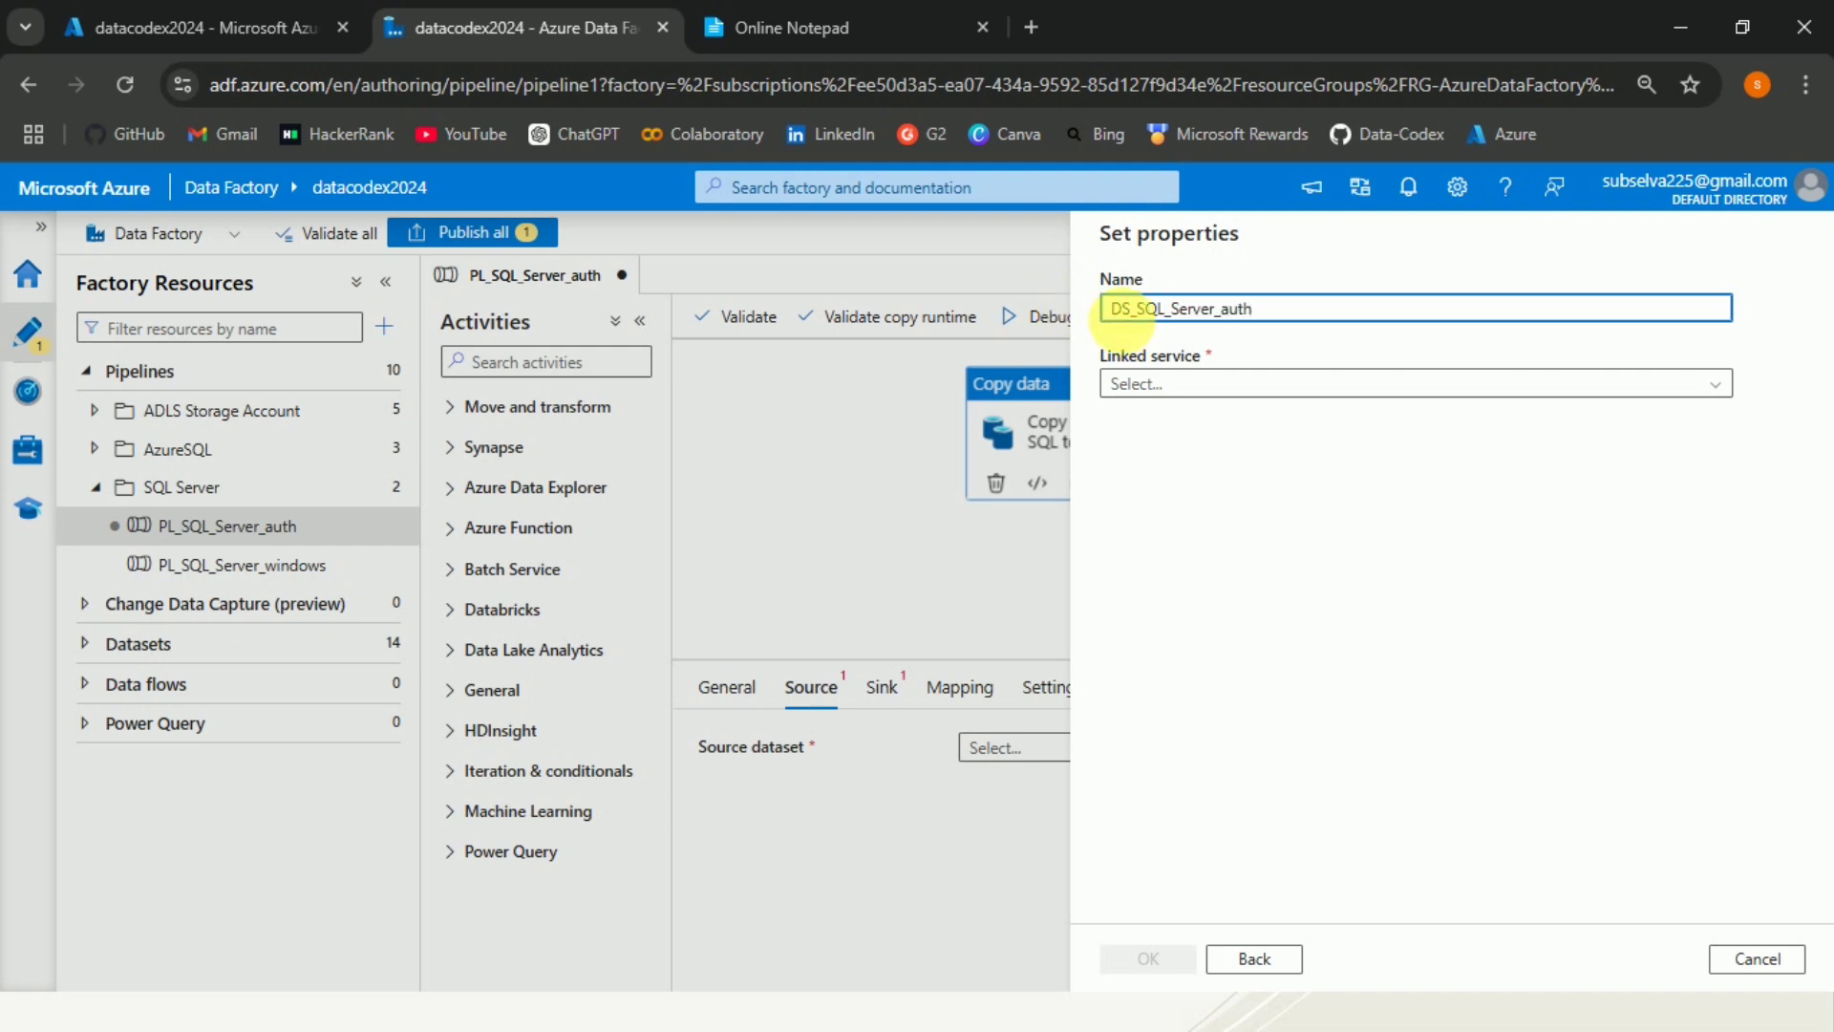
# Start a new linked service named LS_SQL_Server_auth that connects via the Self-hosted-IR integration runtime.
pyautogui.click(1227, 387)
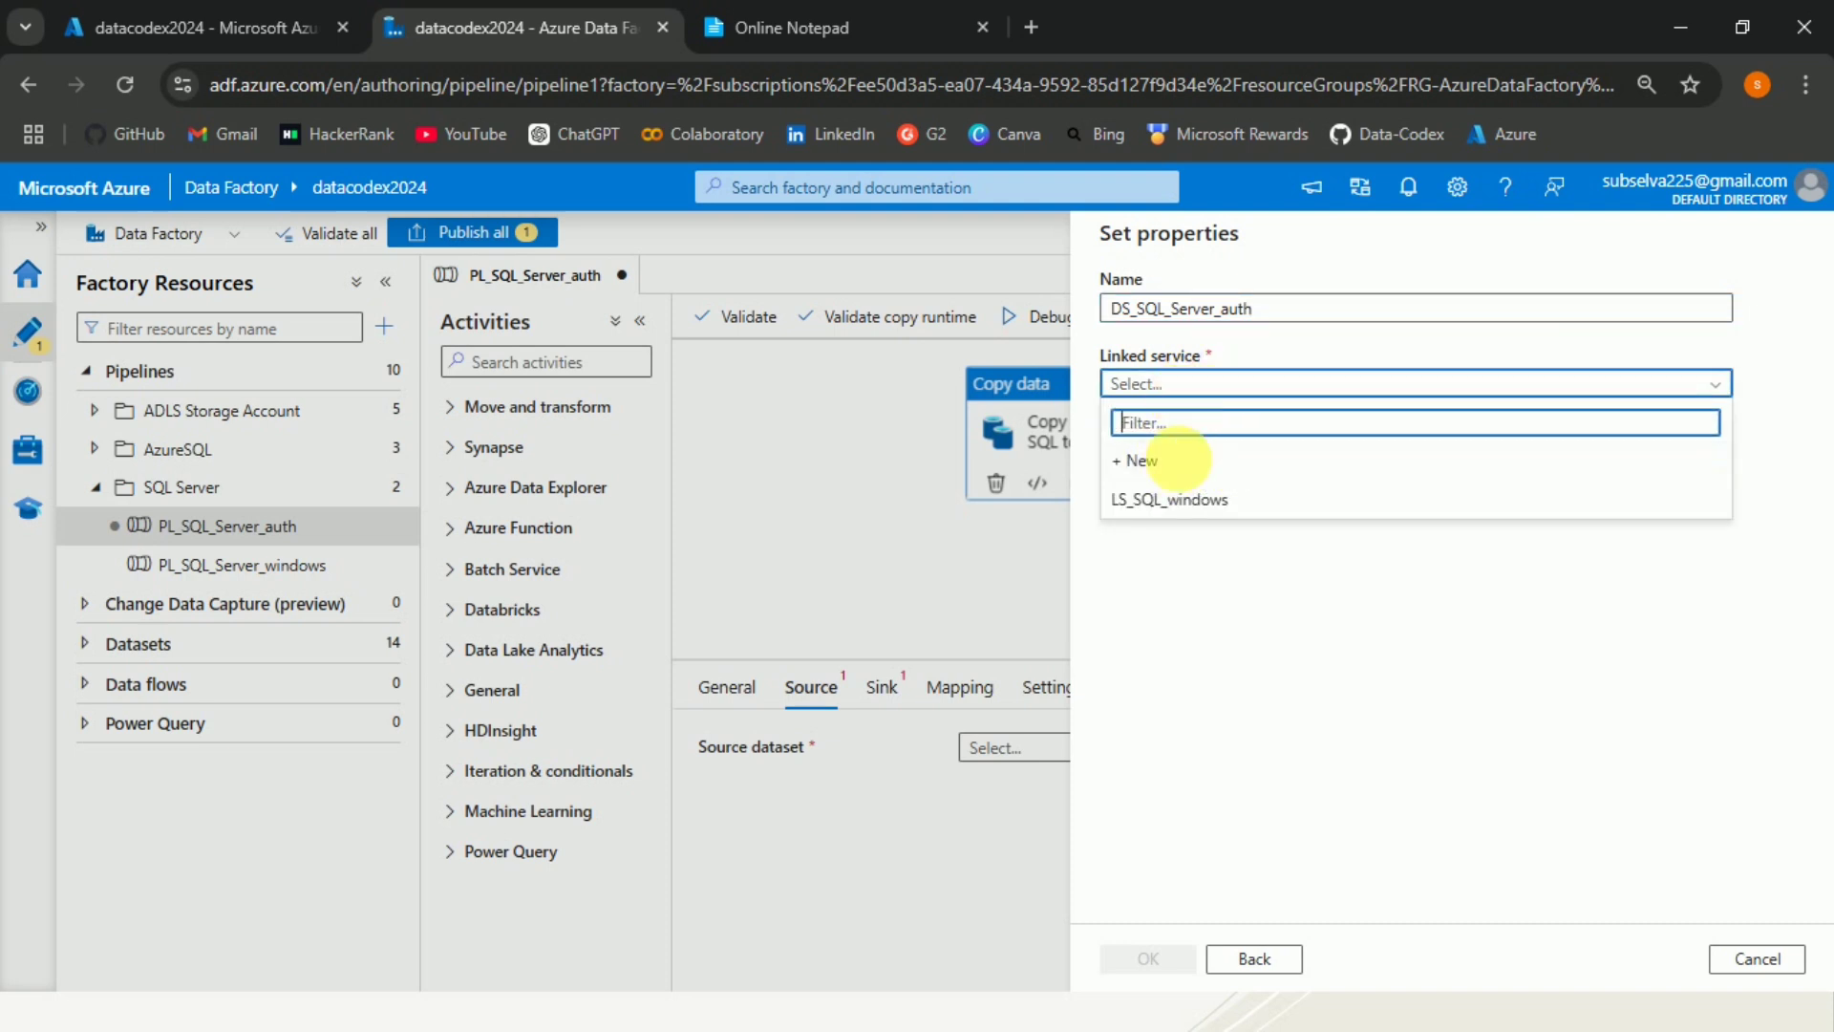
pyautogui.click(1184, 463)
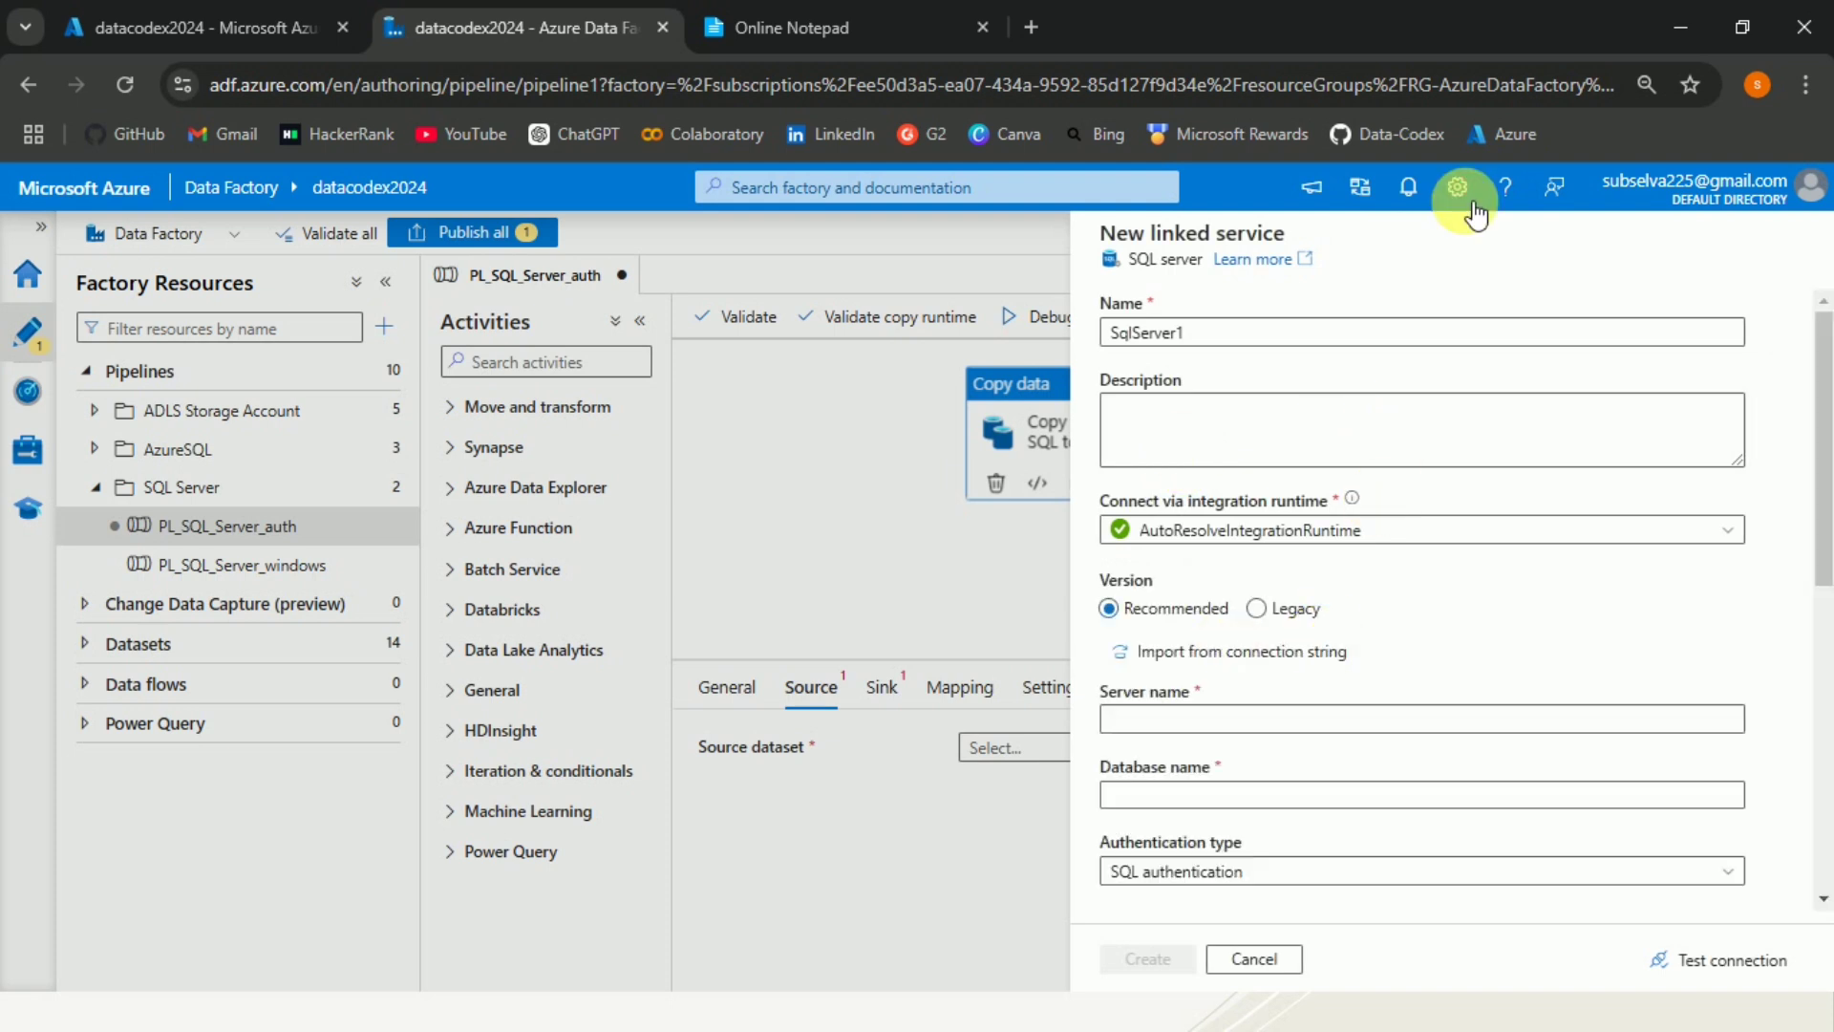
pyautogui.moveTo(1236, 336); pyautogui.dragTo(1116, 336)
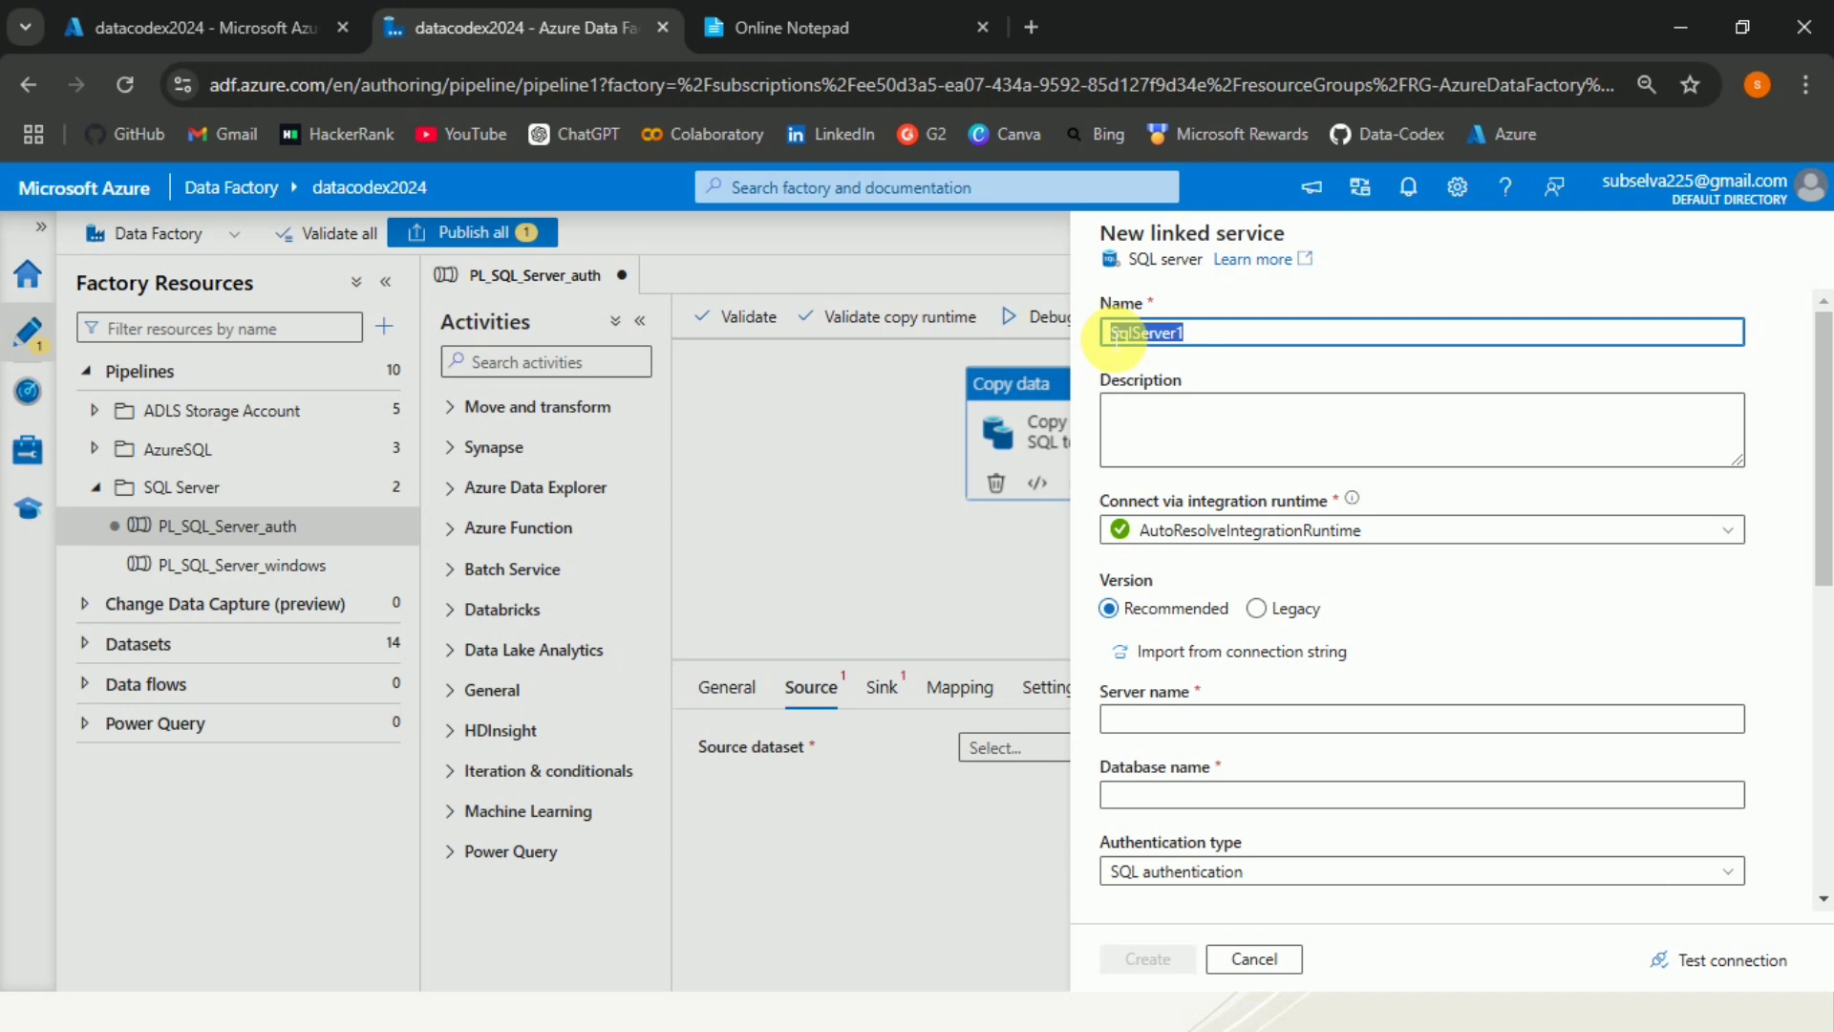
pyautogui.write('LS_SQL')
pyautogui.write('_')
pyautogui.write('Server_auth')
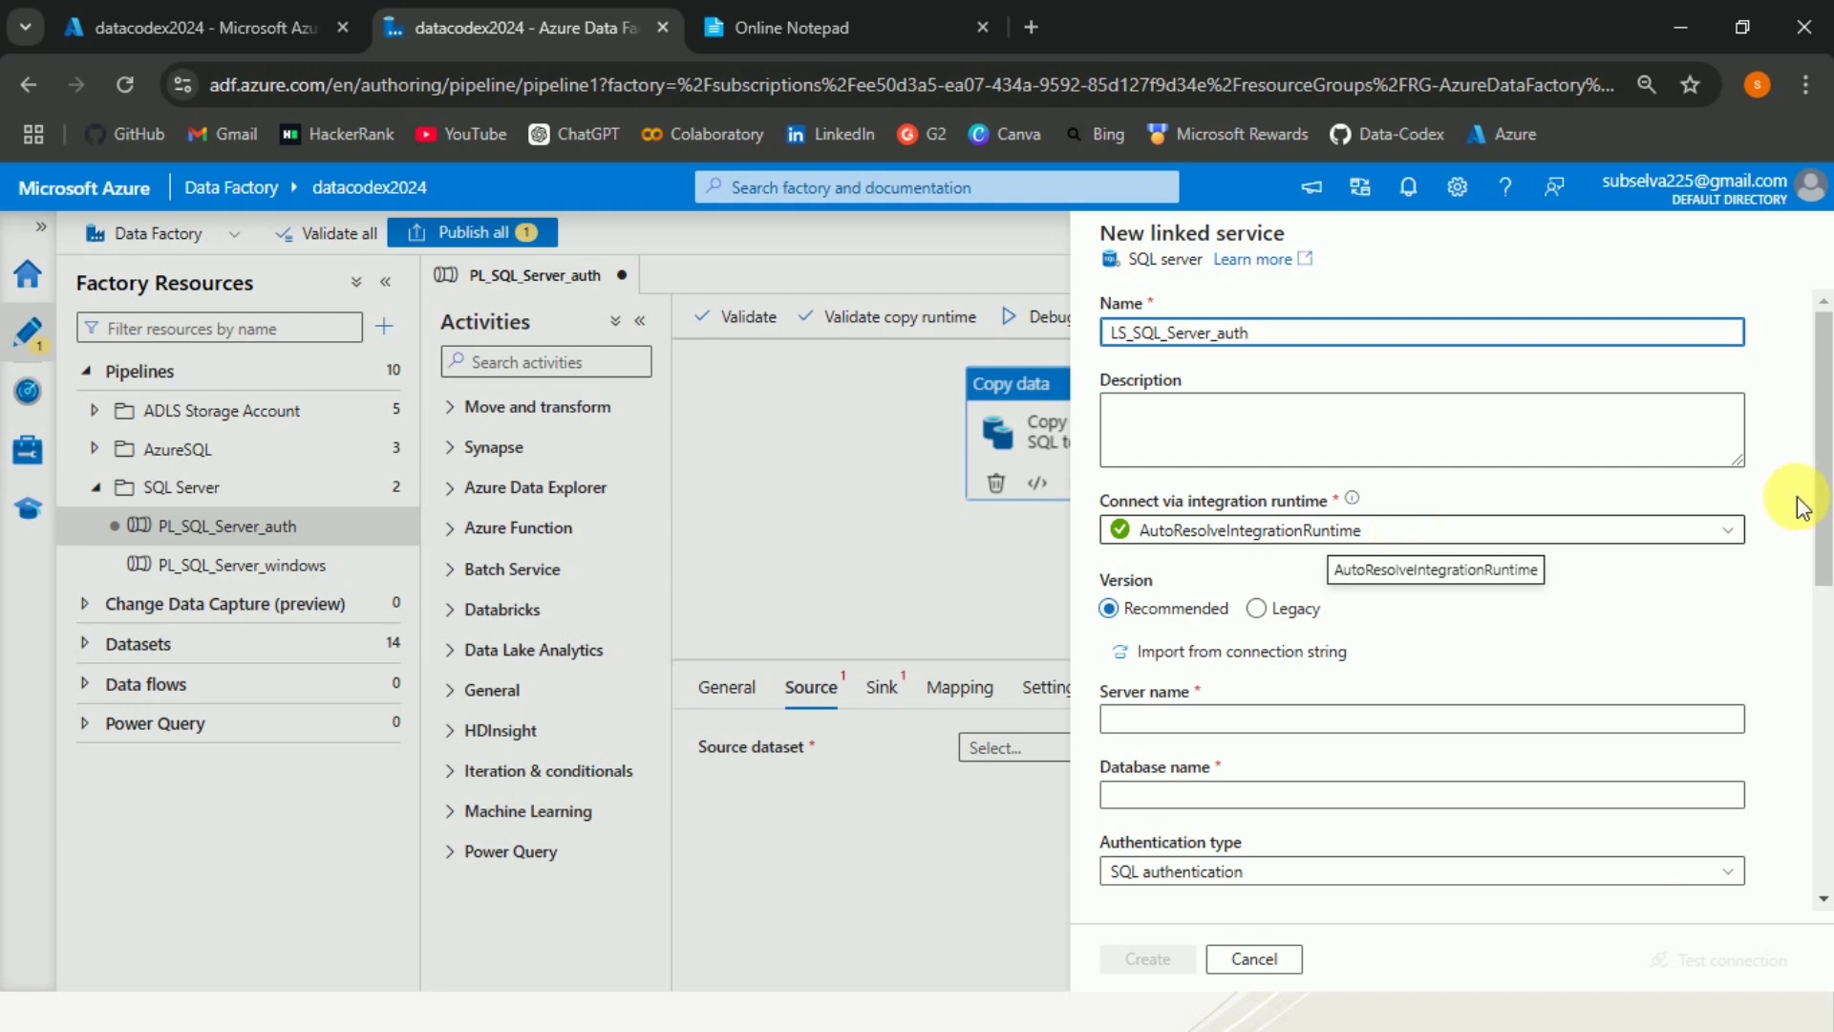
pyautogui.click(1535, 564)
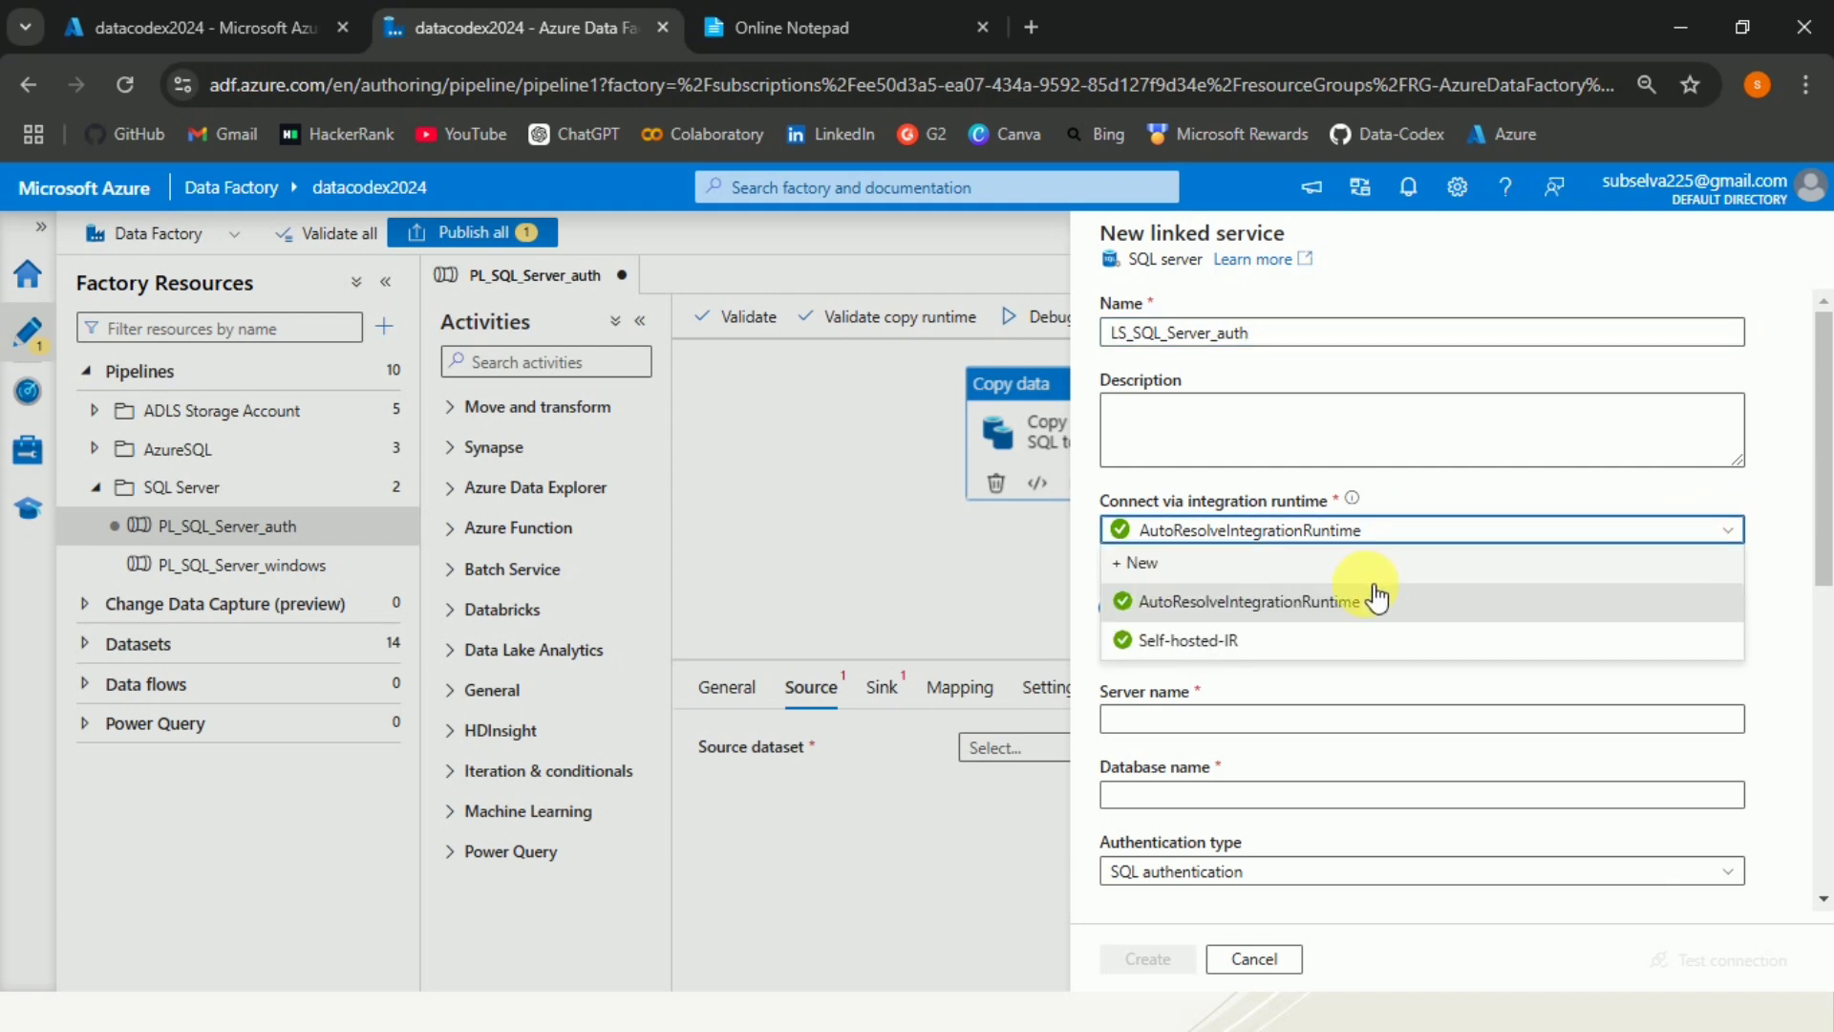
pyautogui.click(1239, 655)
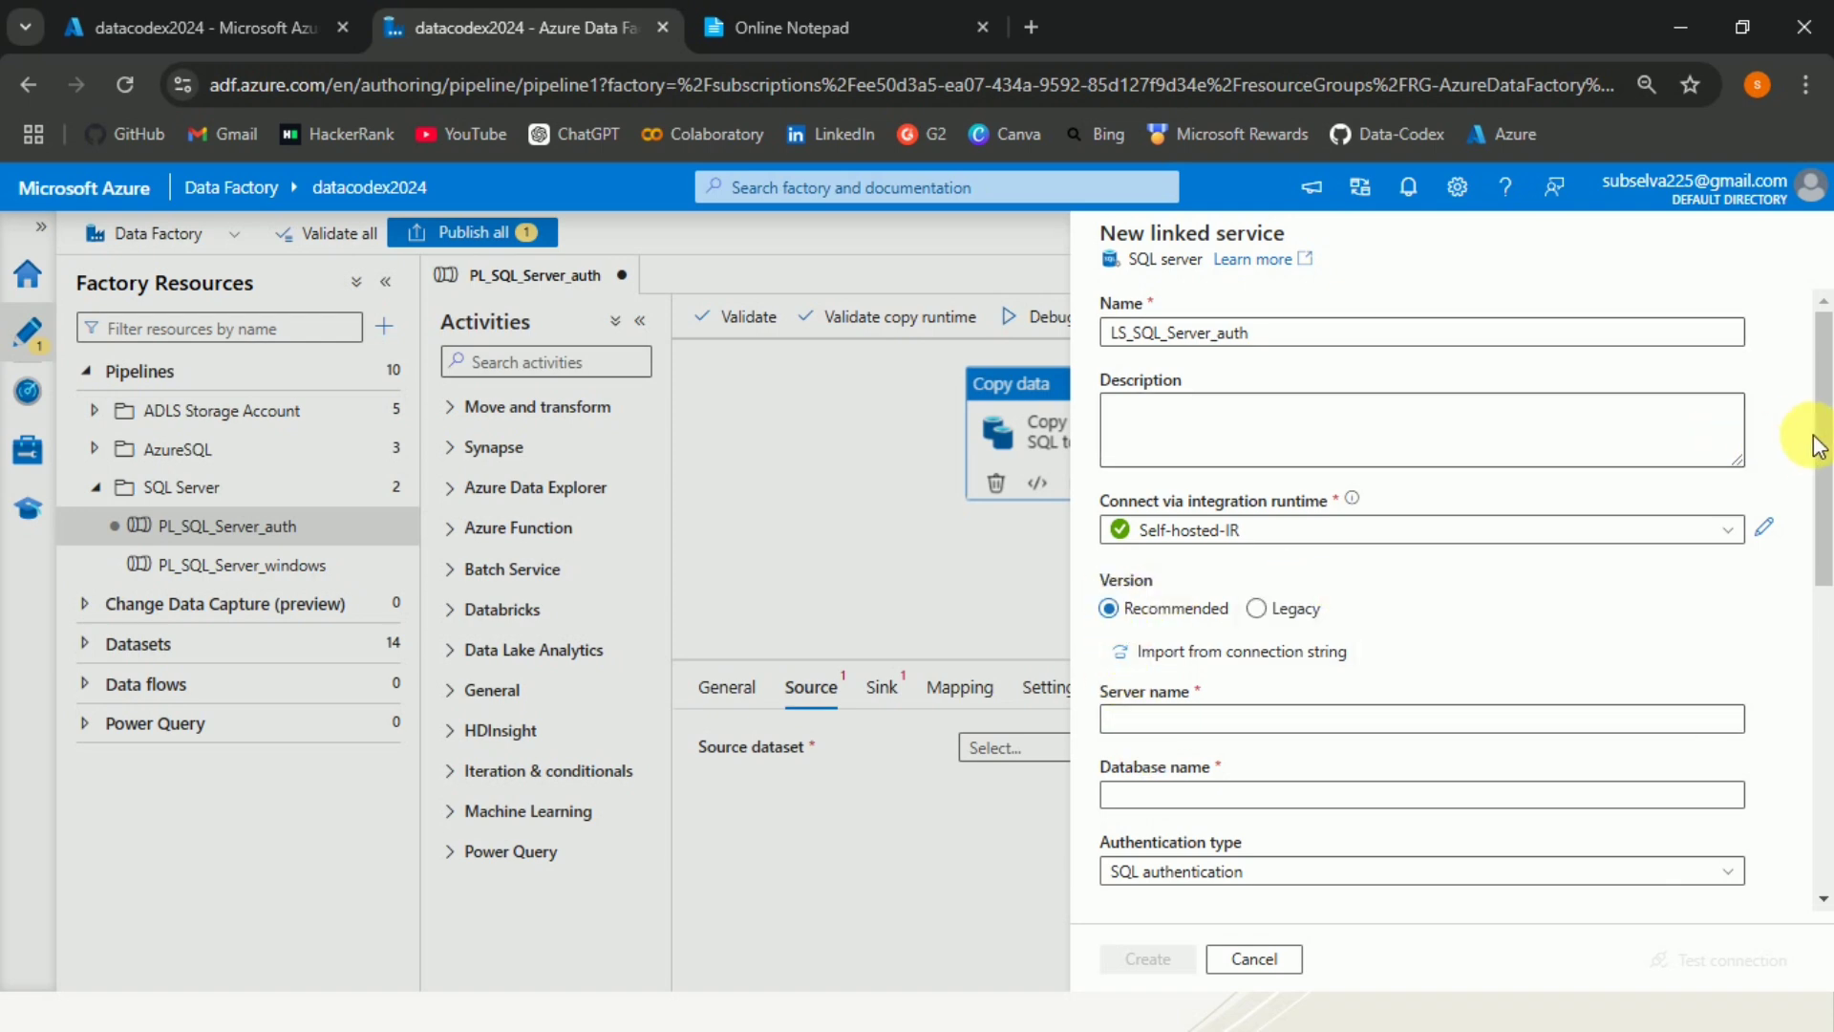
# Copy the server name DESKTOP-H2MGEPM\SQLEXPRESS from the online notepad and paste it as the linked service's server name.
pyautogui.moveTo(1820, 460); pyautogui.dragTo(1819, 565)
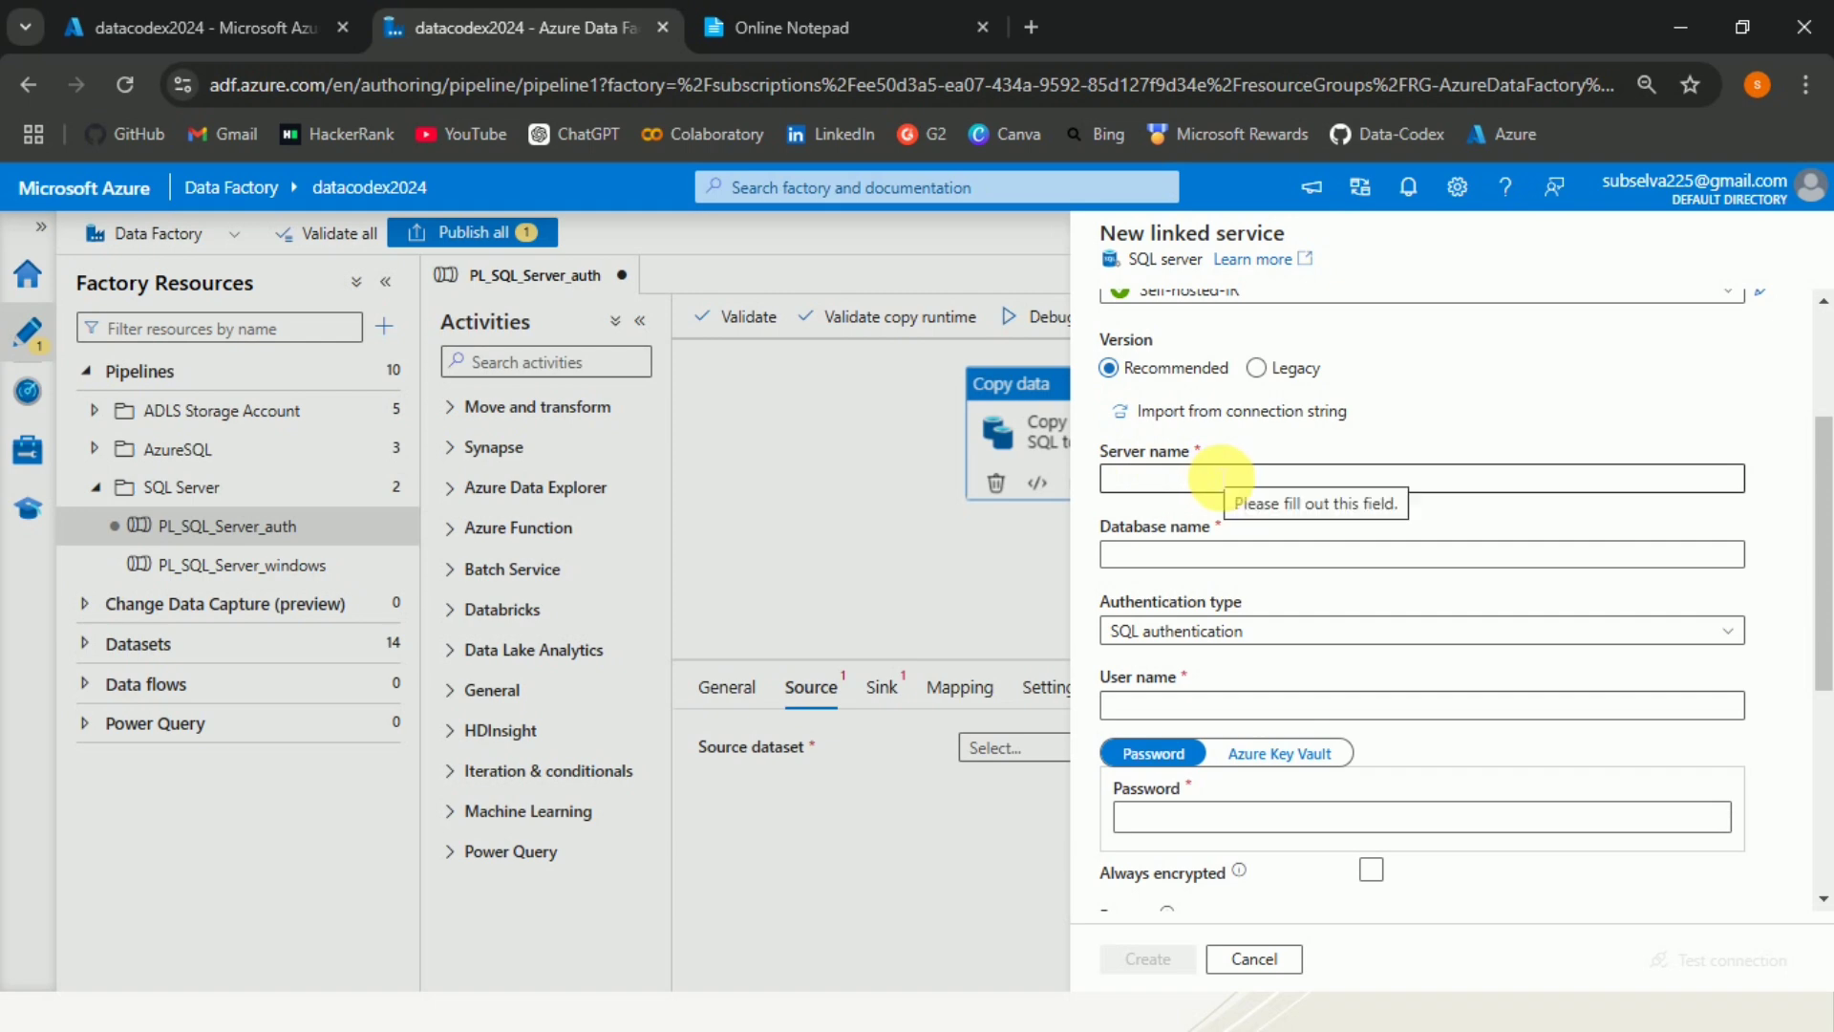
pyautogui.click(770, 29)
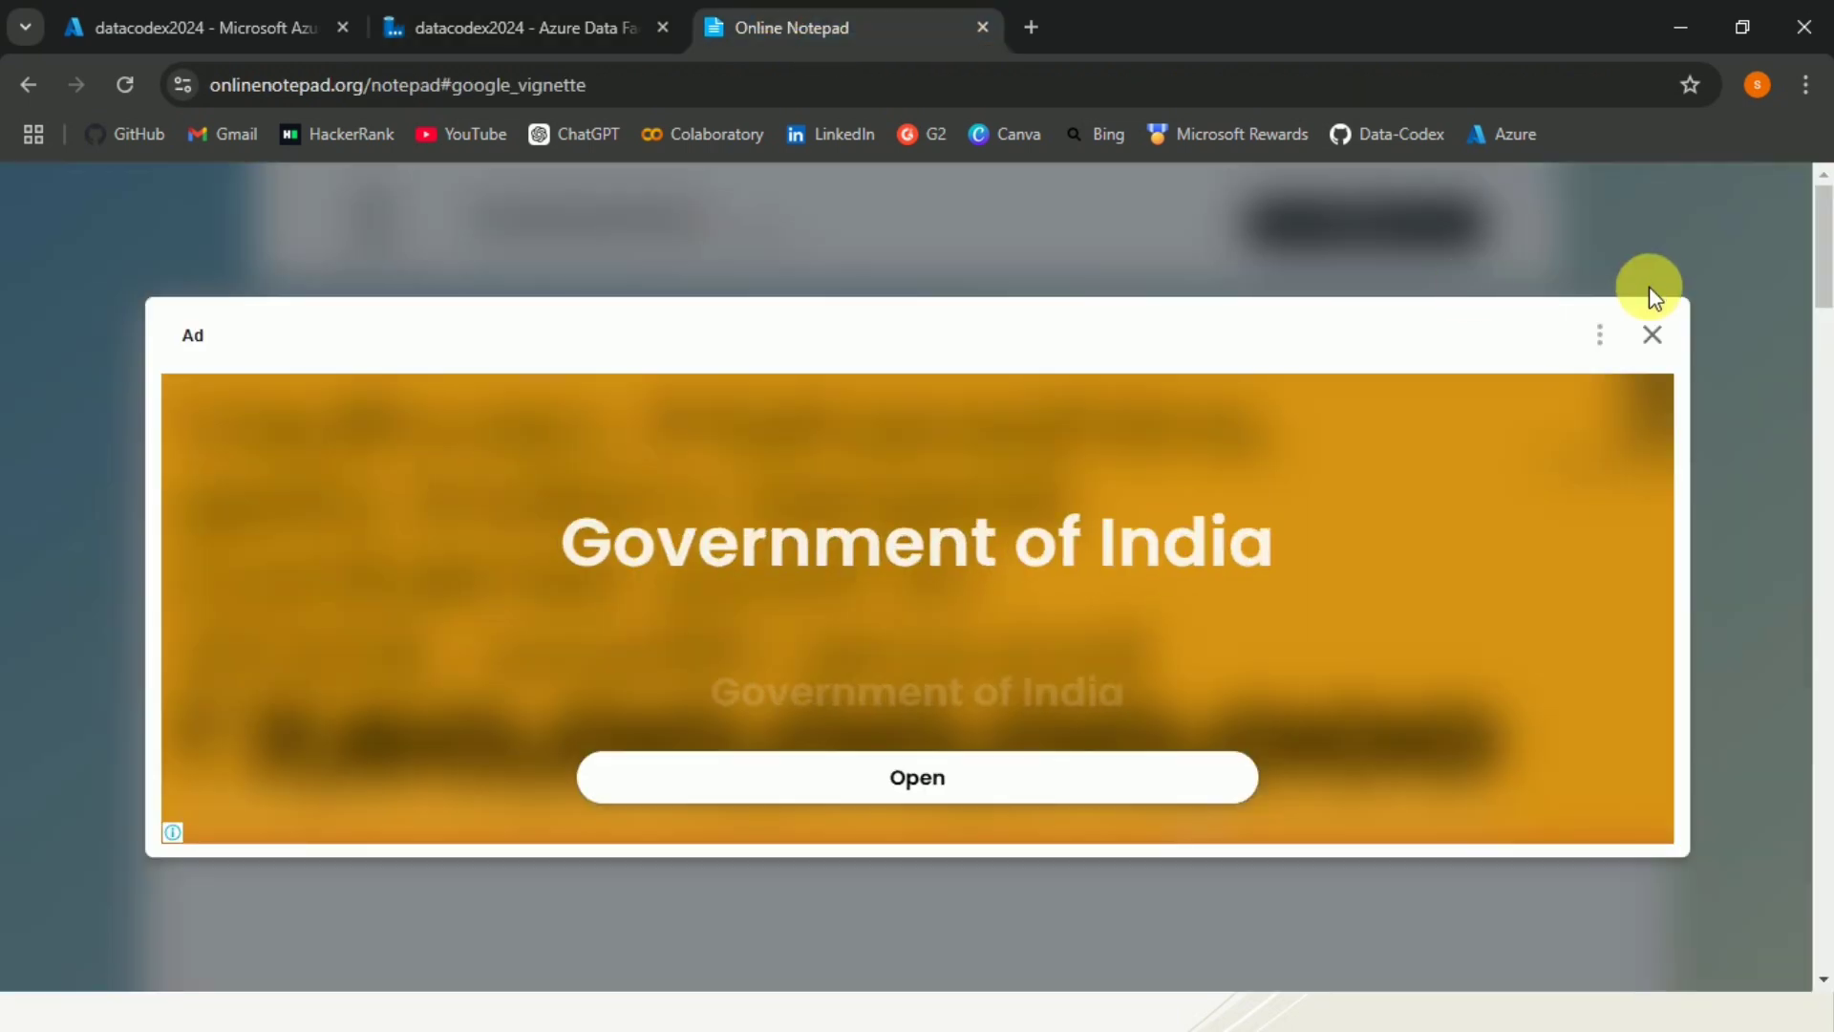
pyautogui.click(1651, 334)
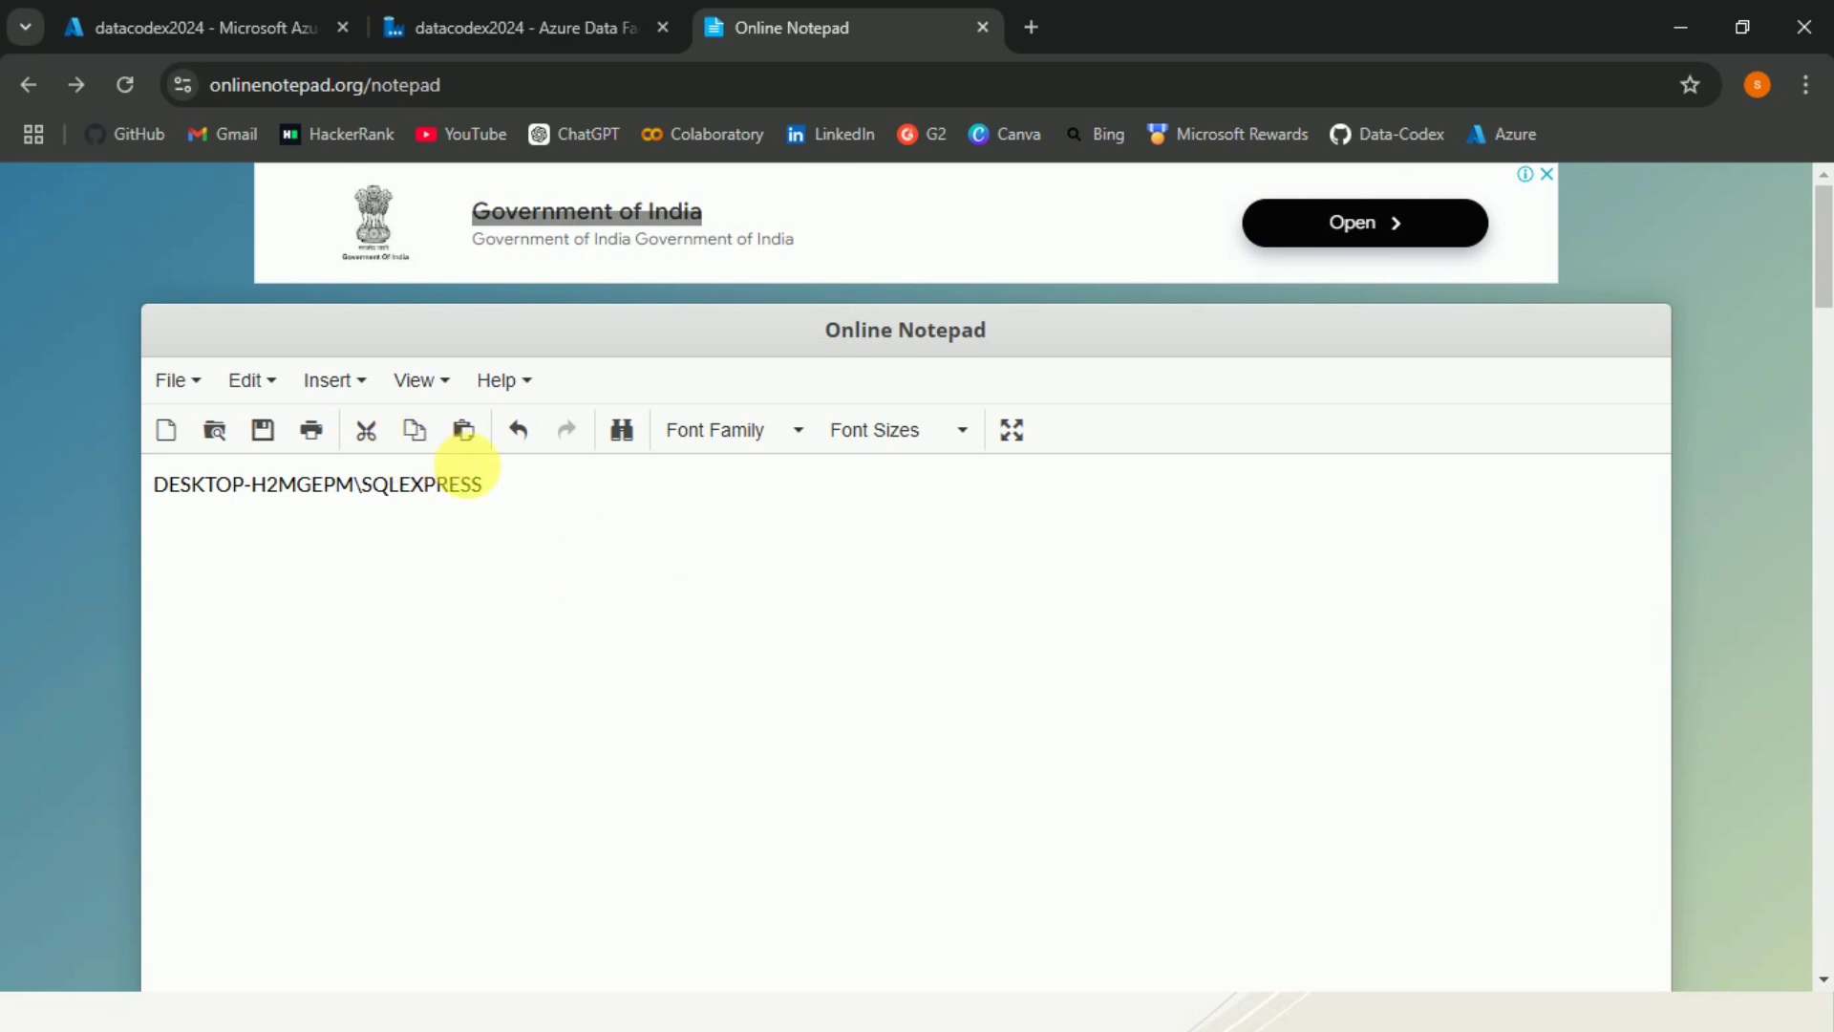
pyautogui.moveTo(508, 490); pyautogui.dragTo(140, 470)
pyautogui.hotkey('ctrl', 'c')
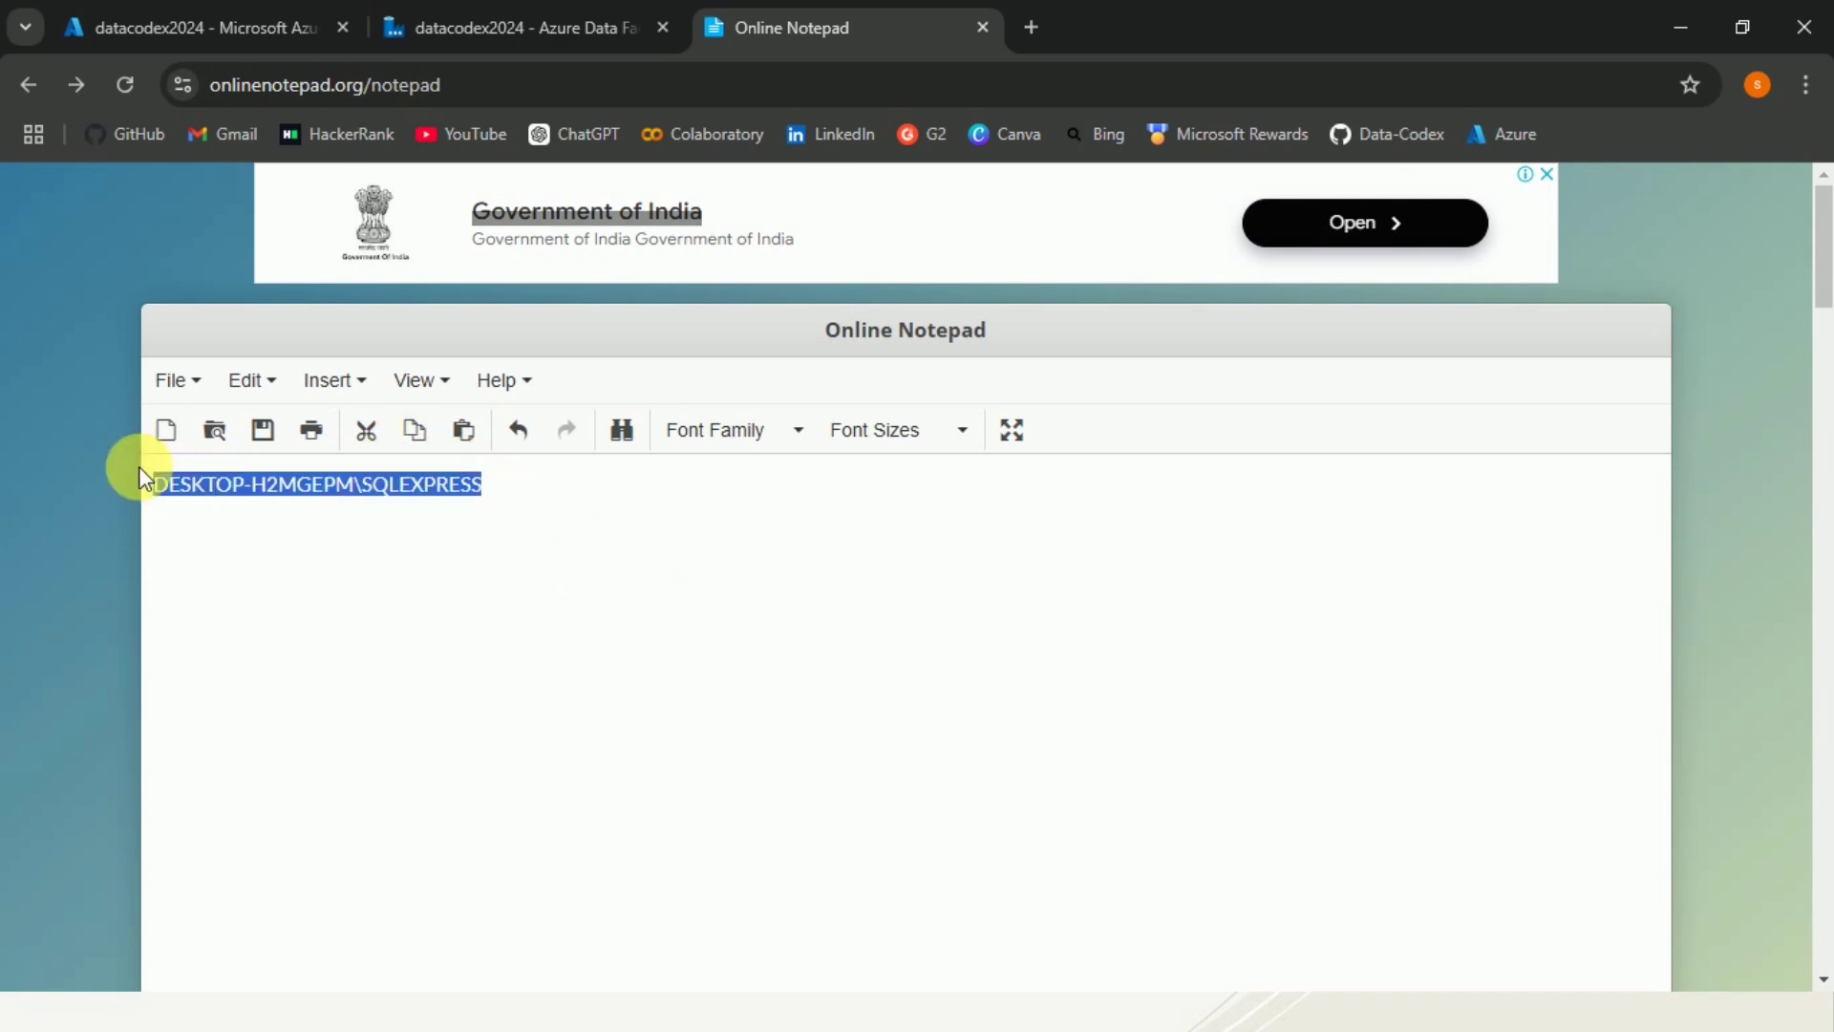
pyautogui.click(545, 23)
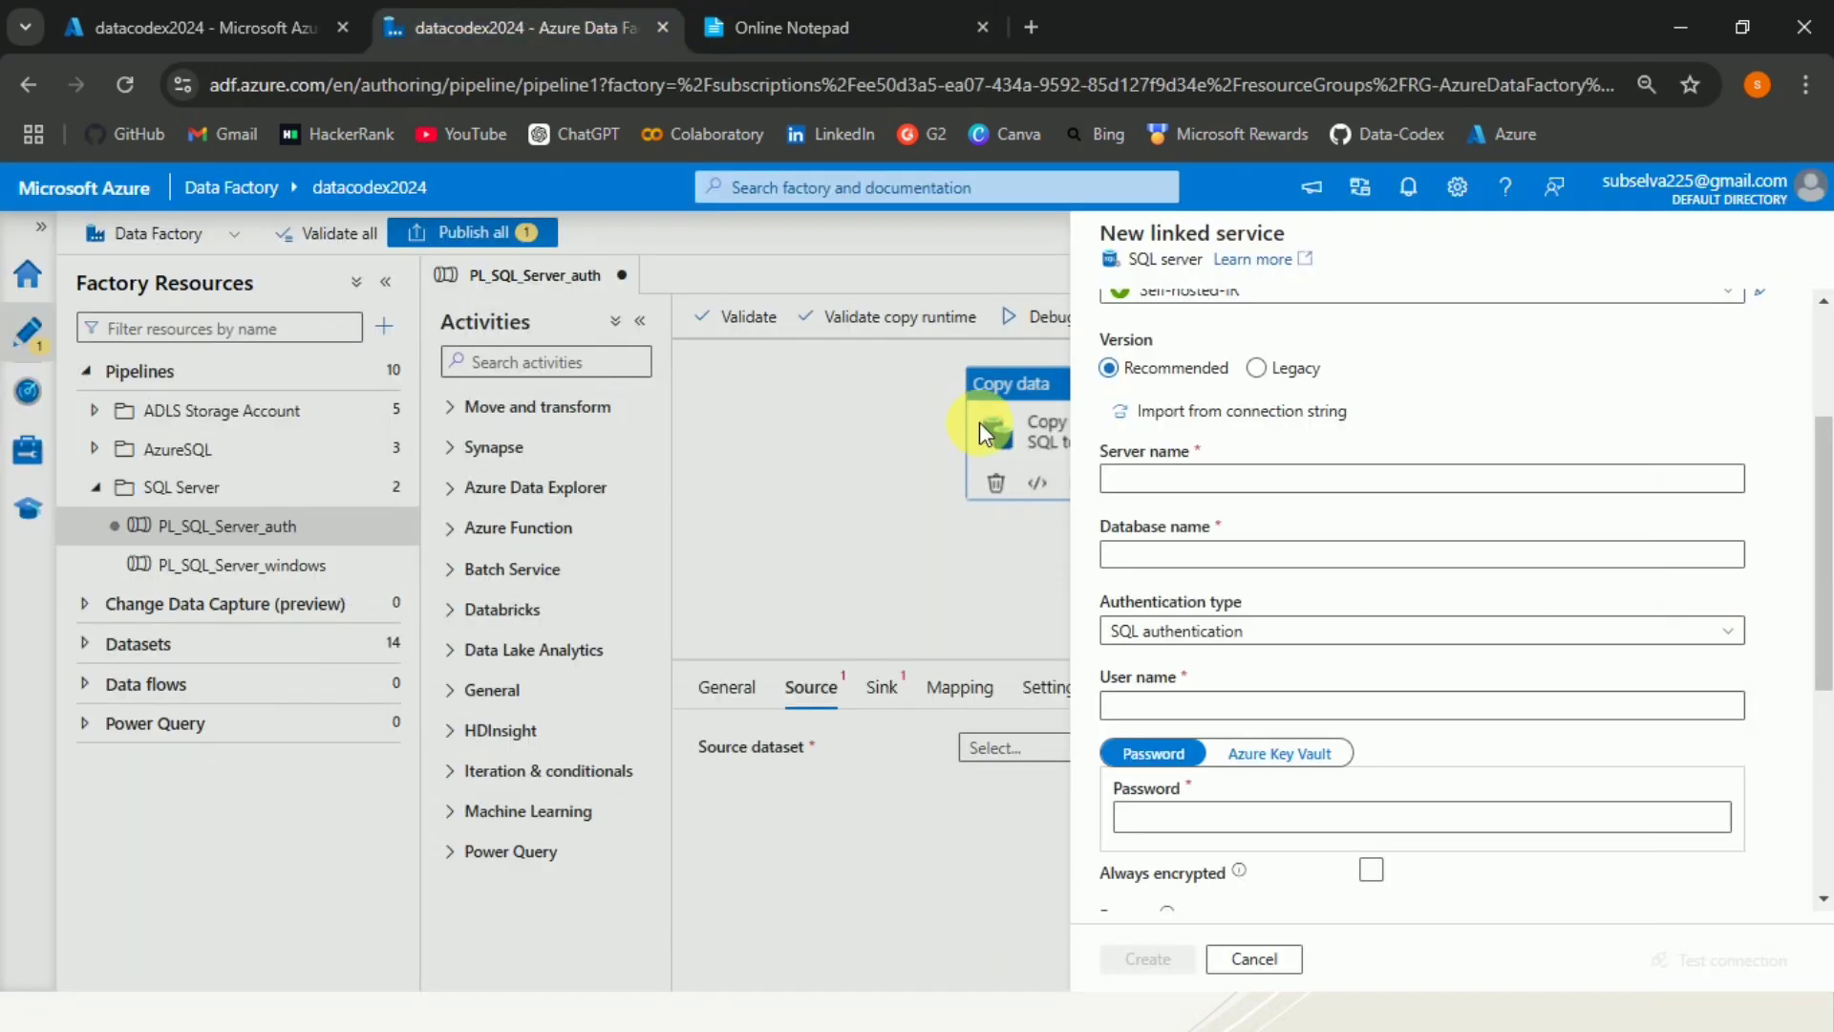
pyautogui.click(1192, 480)
pyautogui.hotkey('ctrl', 'v')
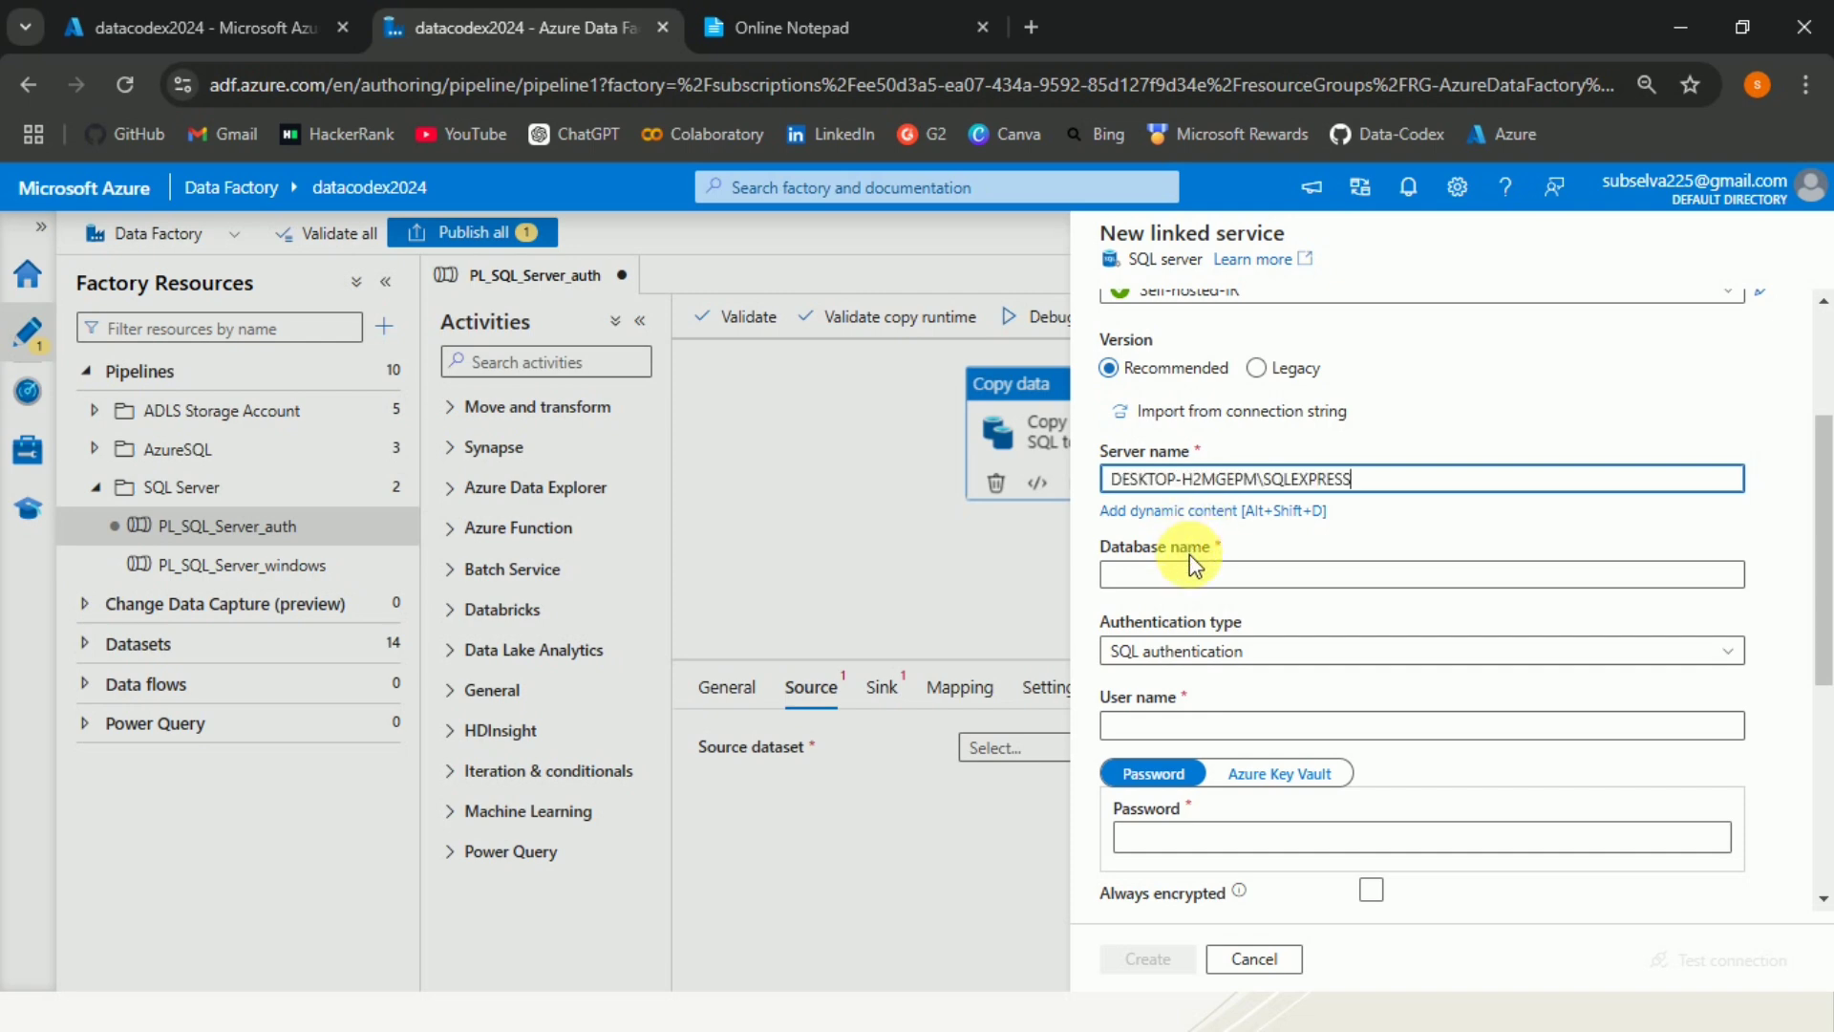
# Set the database name to TestDB and, keeping SQL authentication, the user name to testdbuser.
pyautogui.click(1193, 573)
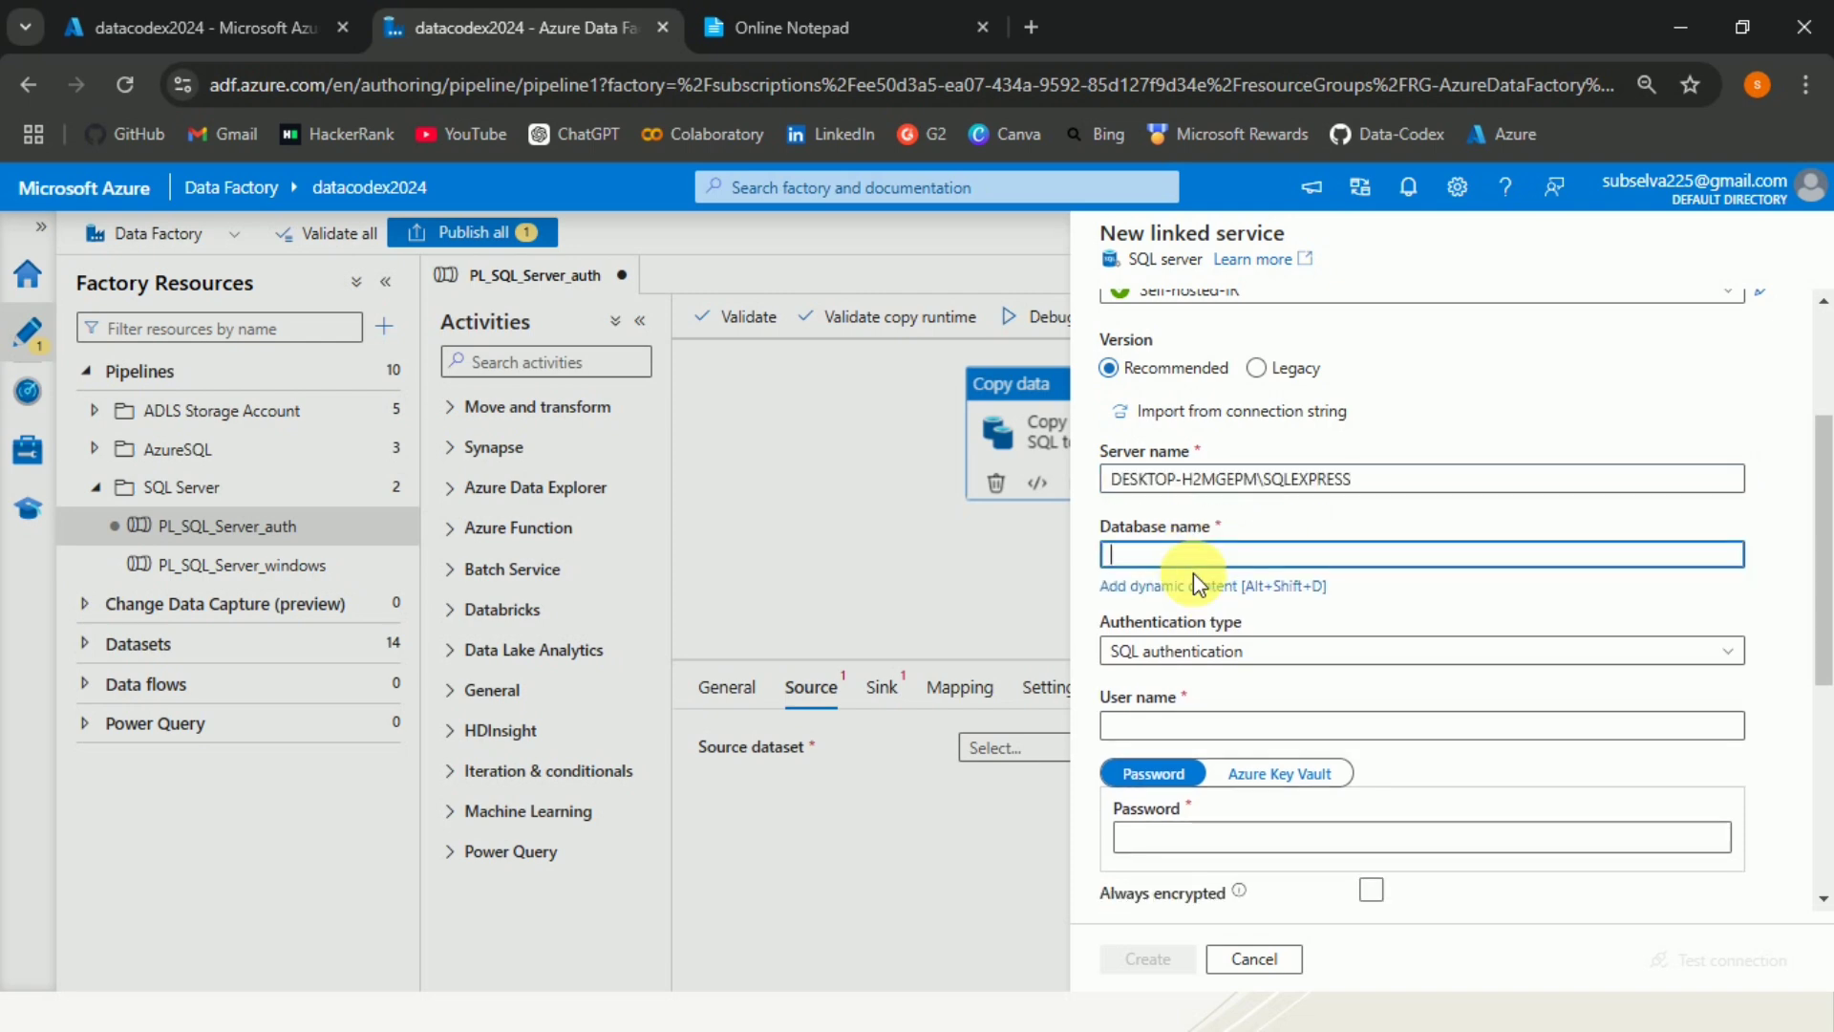
pyautogui.write('TestDB')
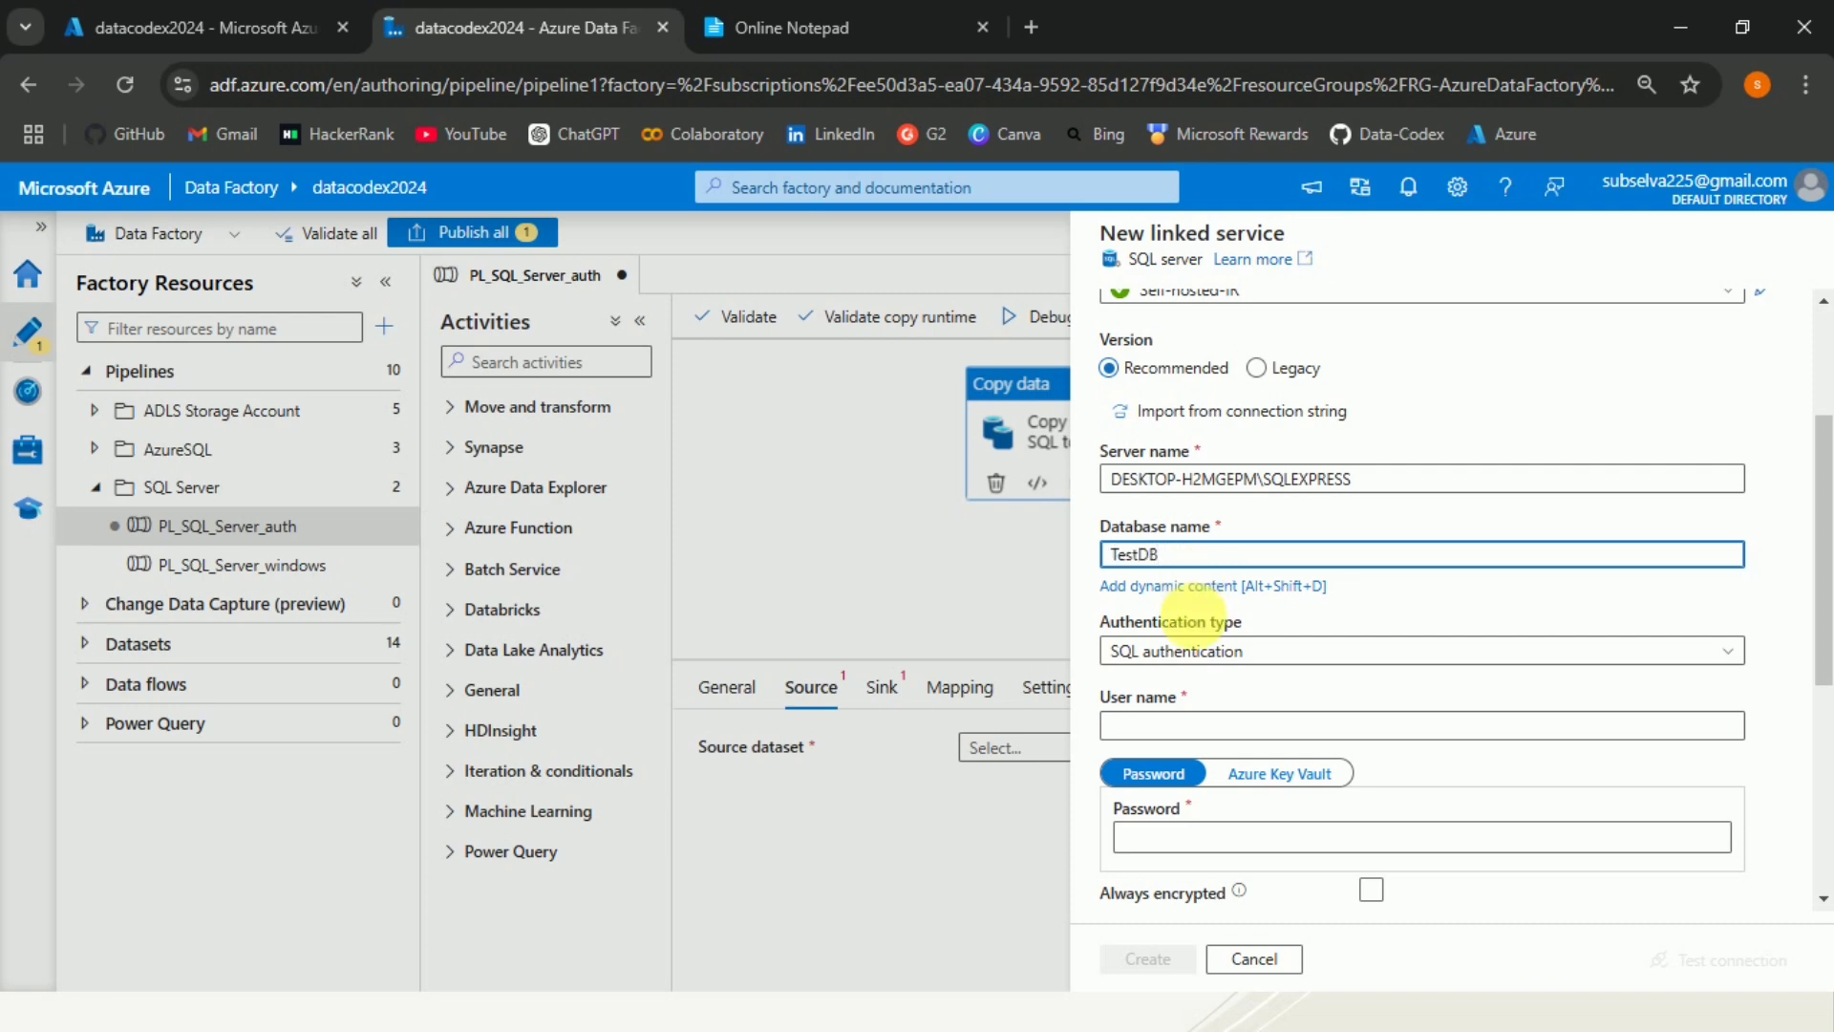
pyautogui.click(1294, 659)
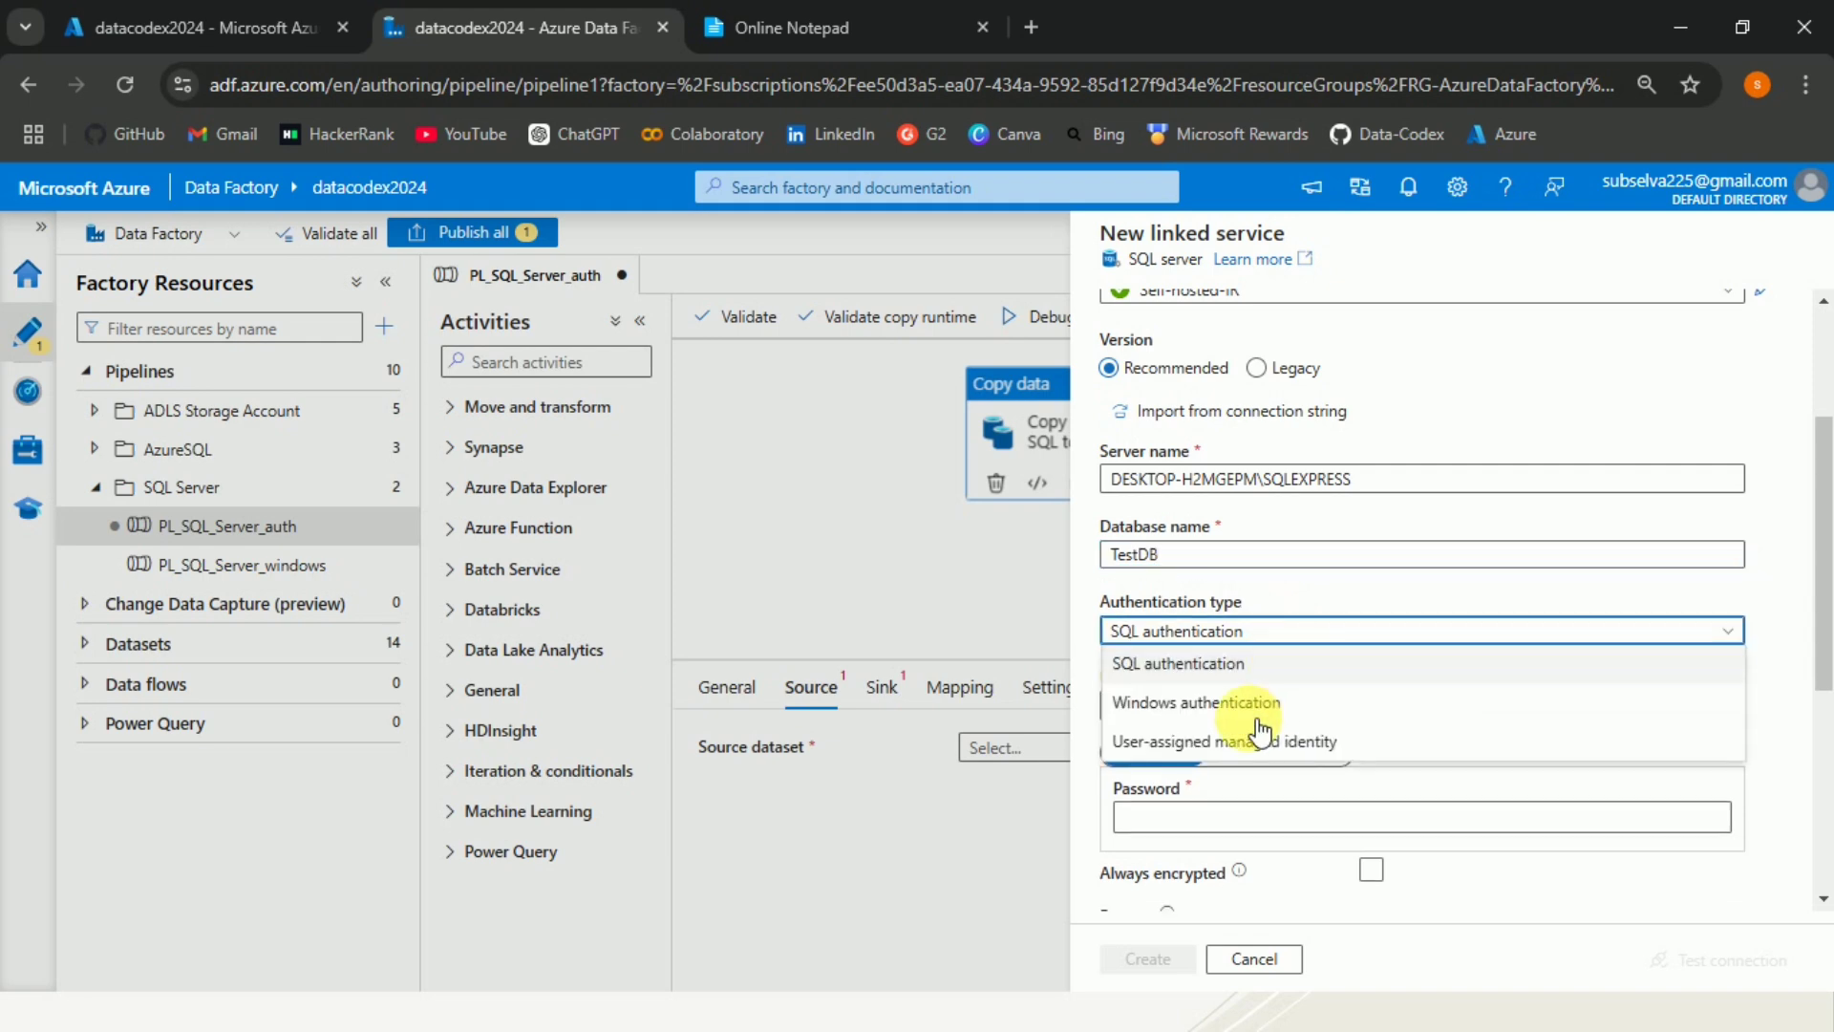
pyautogui.click(1758, 640)
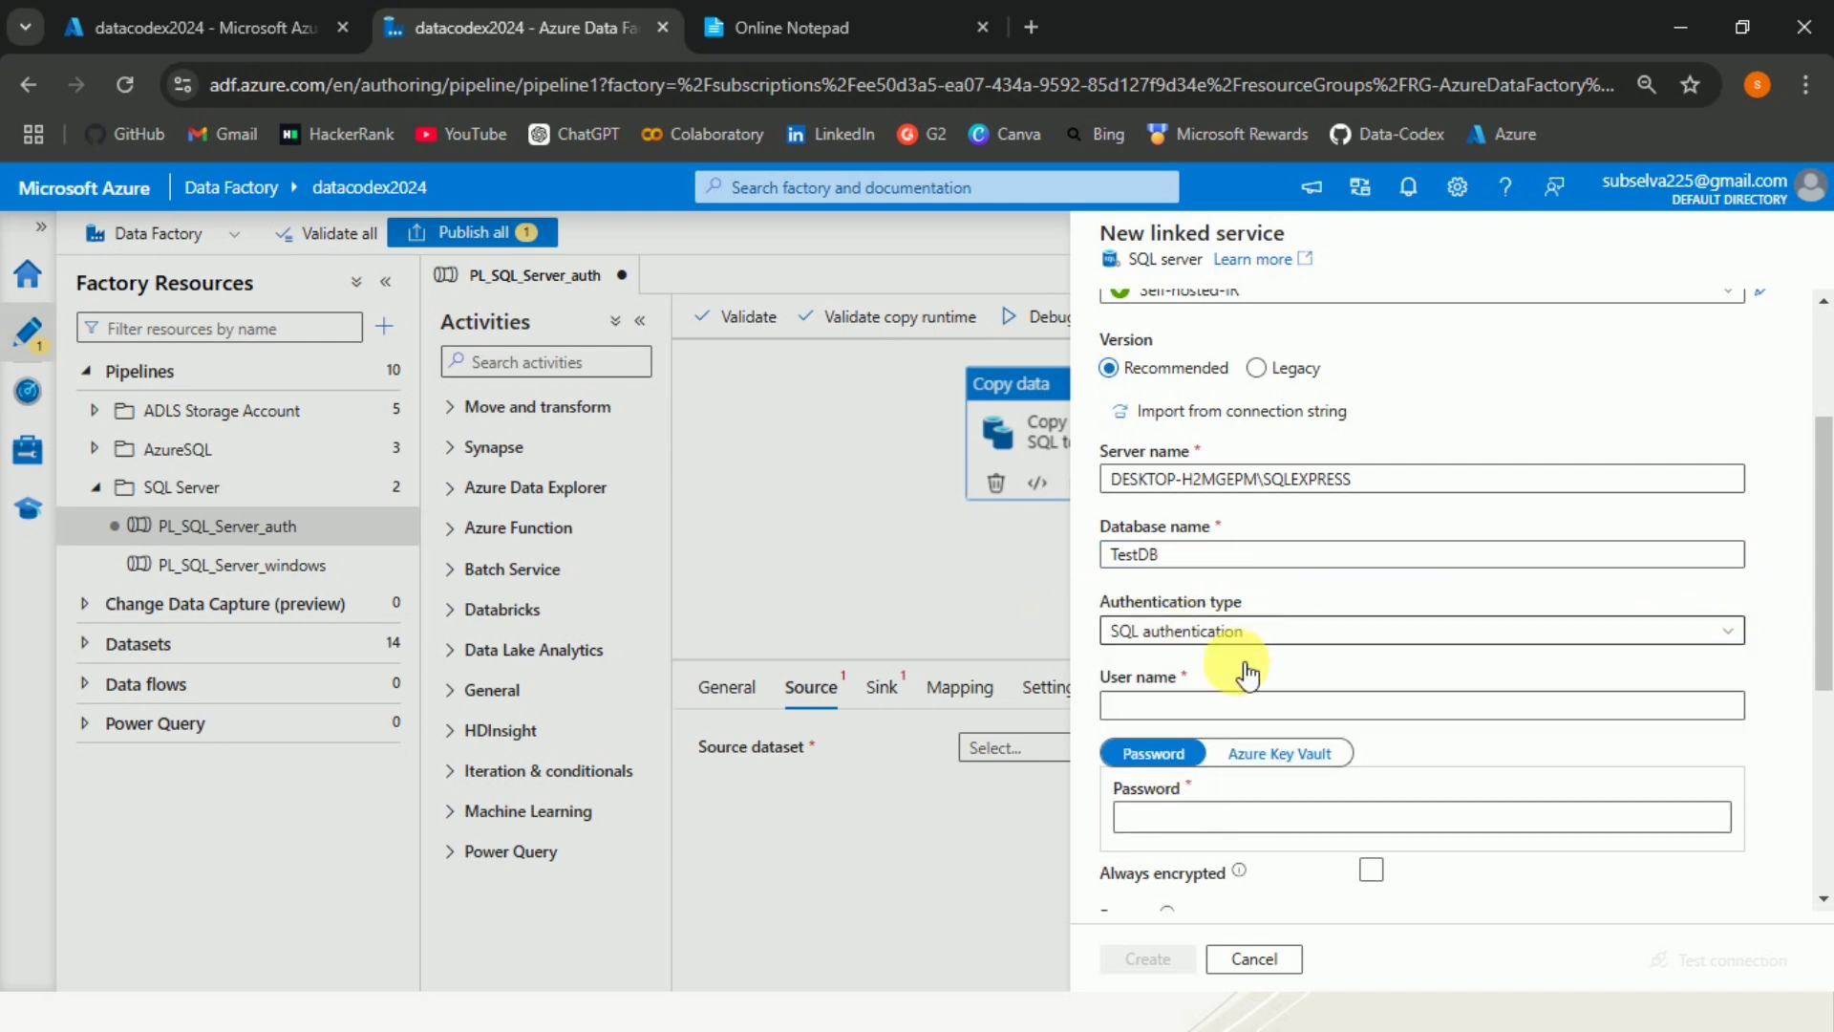
pyautogui.click(1223, 707)
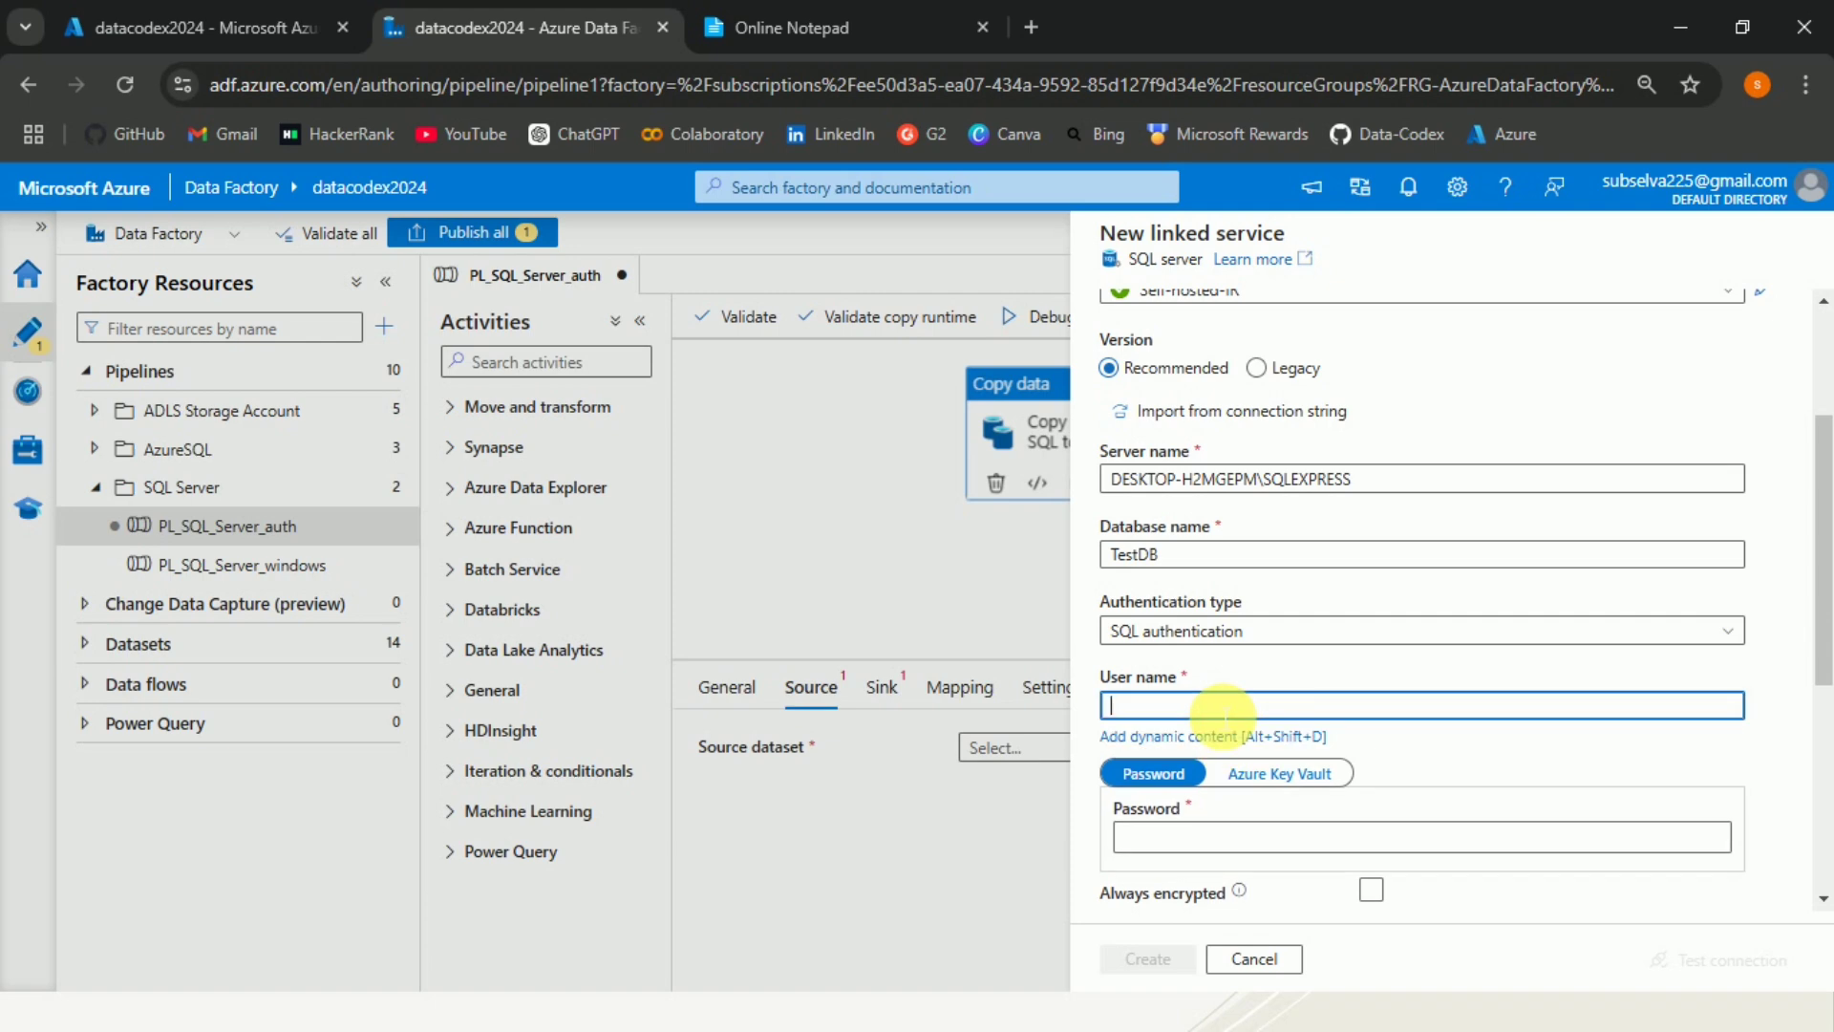
pyautogui.write('testdbuser')
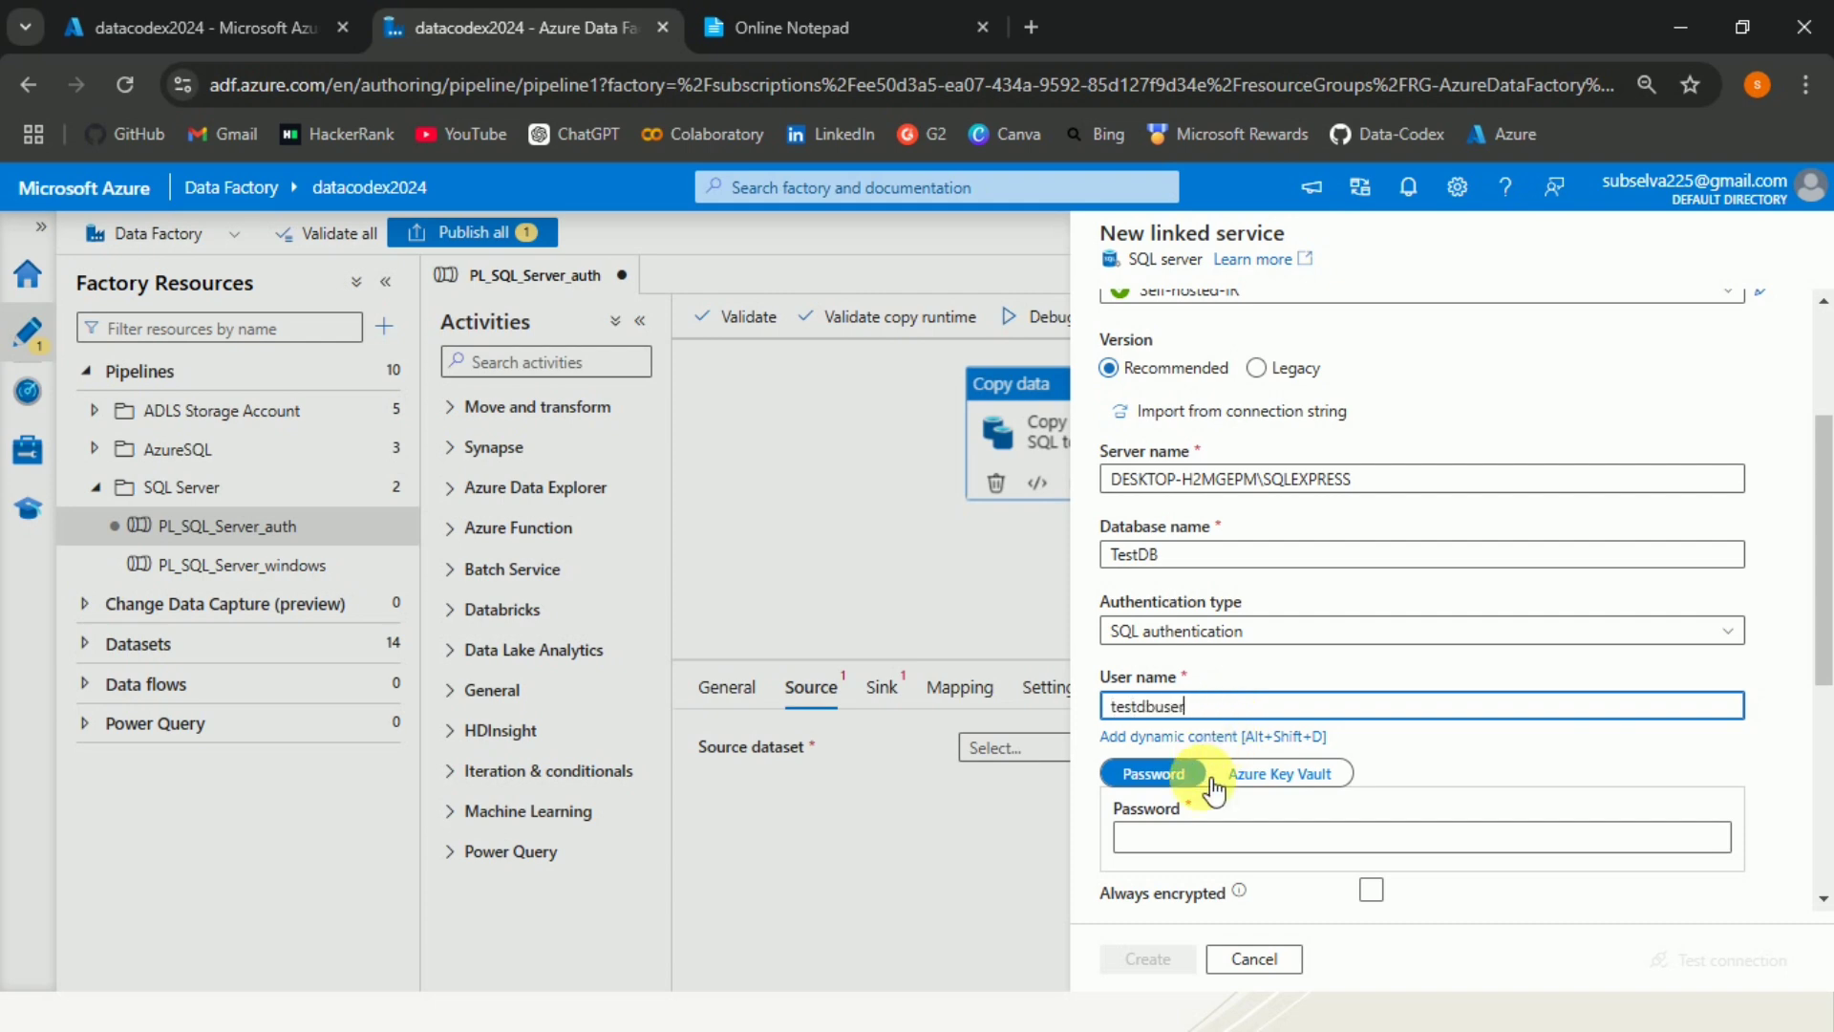
# Enter the testdbuser account password in the linked service's password field.
pyautogui.click(1212, 838)
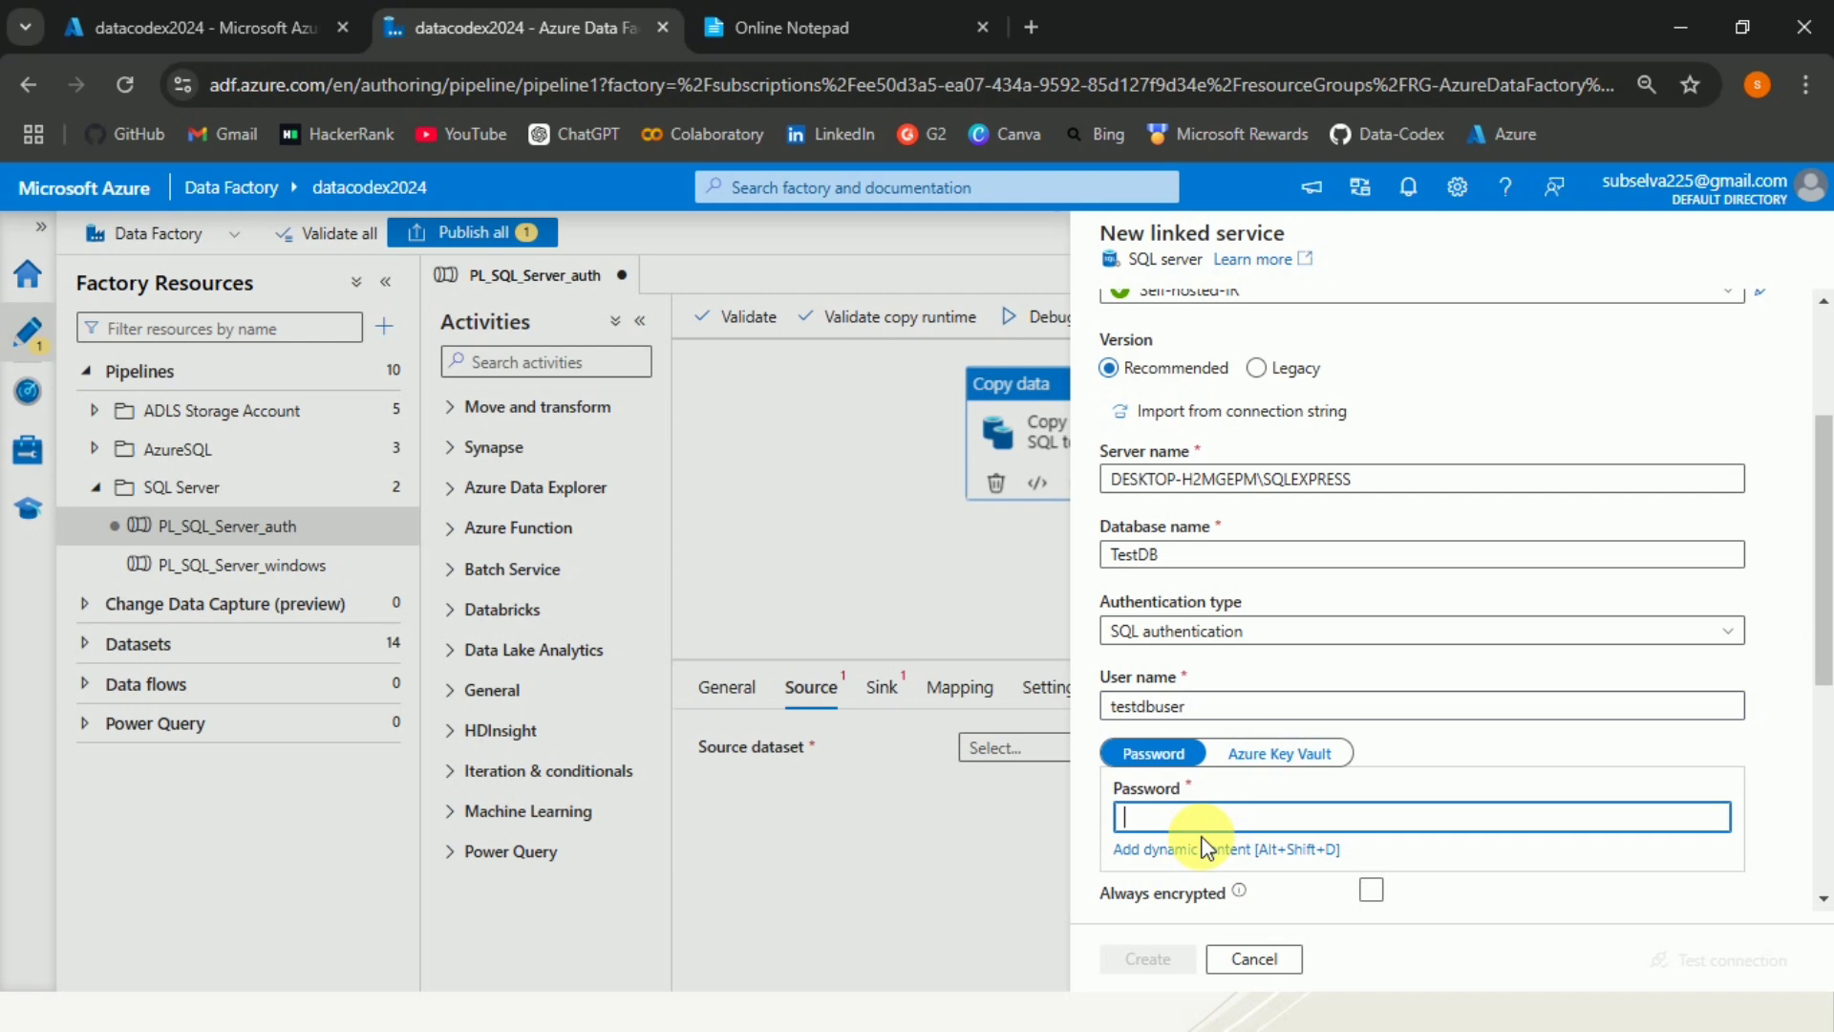
pyautogui.write('*********')
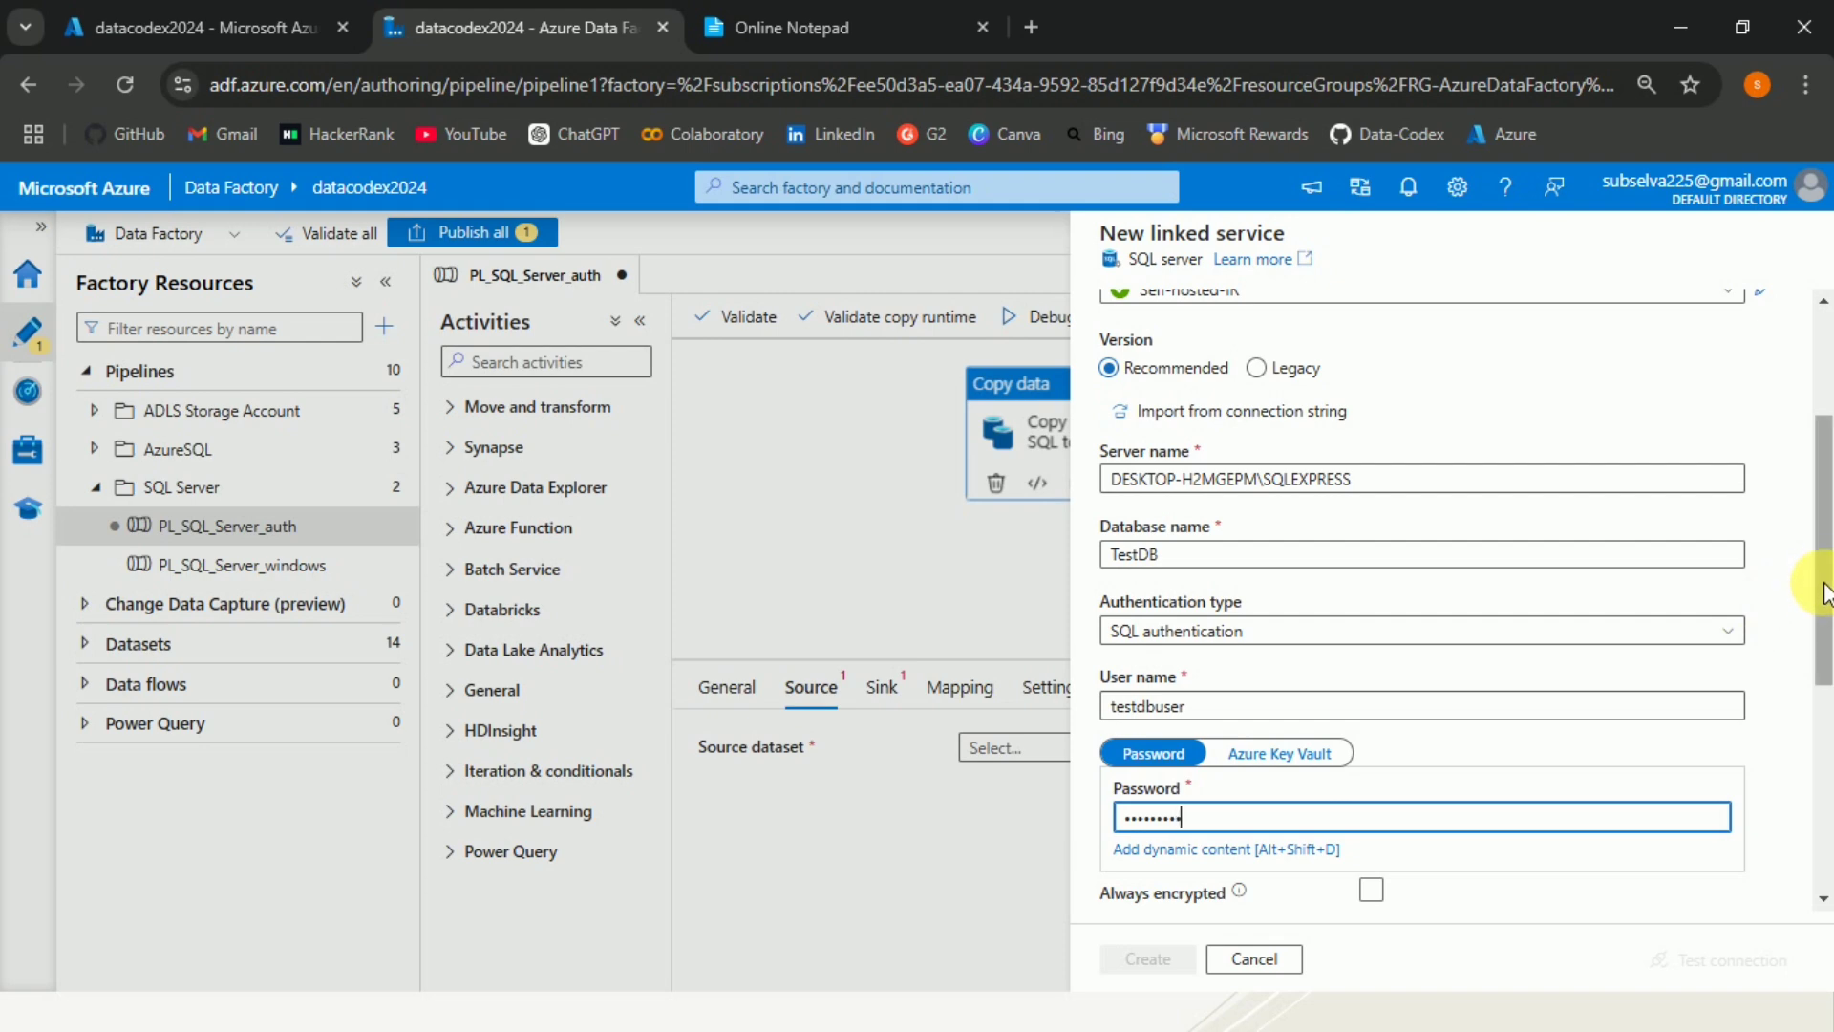
# Set Encrypt to Optional and test the linked service connection.
pyautogui.moveTo(1824, 594); pyautogui.dragTo(1824, 687)
pyautogui.click(1738, 764)
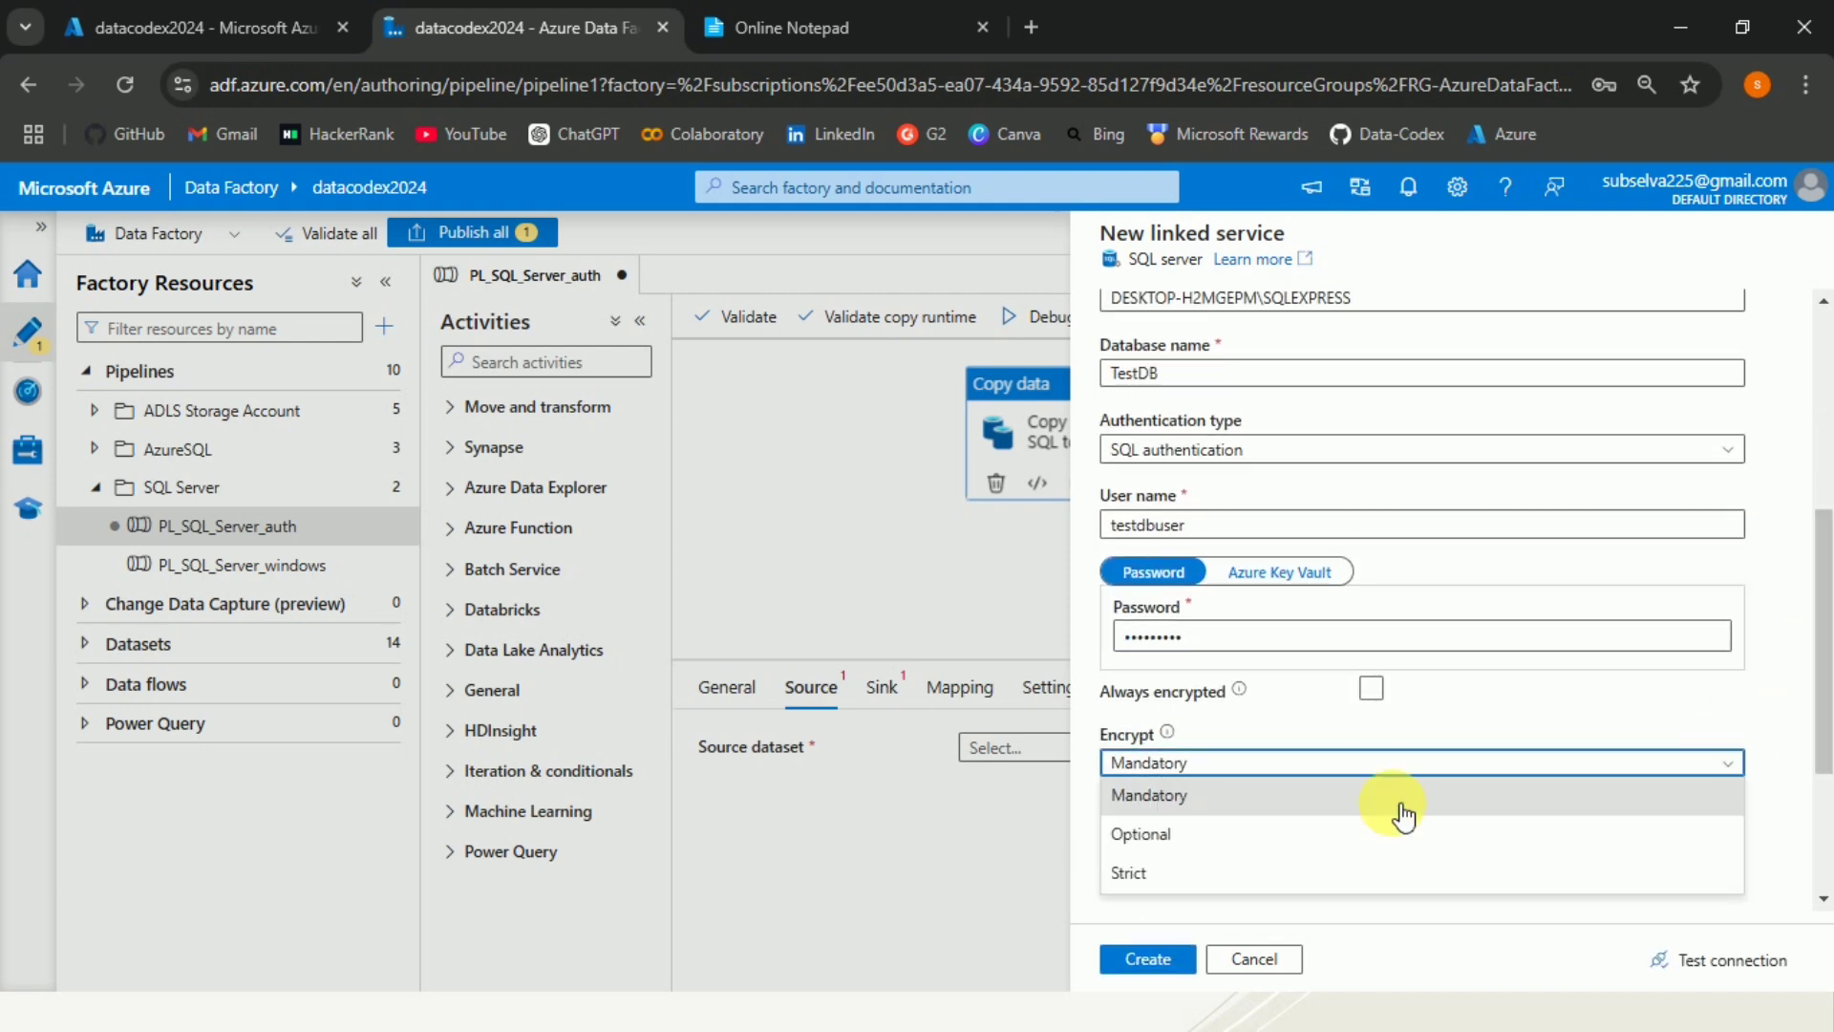
pyautogui.click(1218, 834)
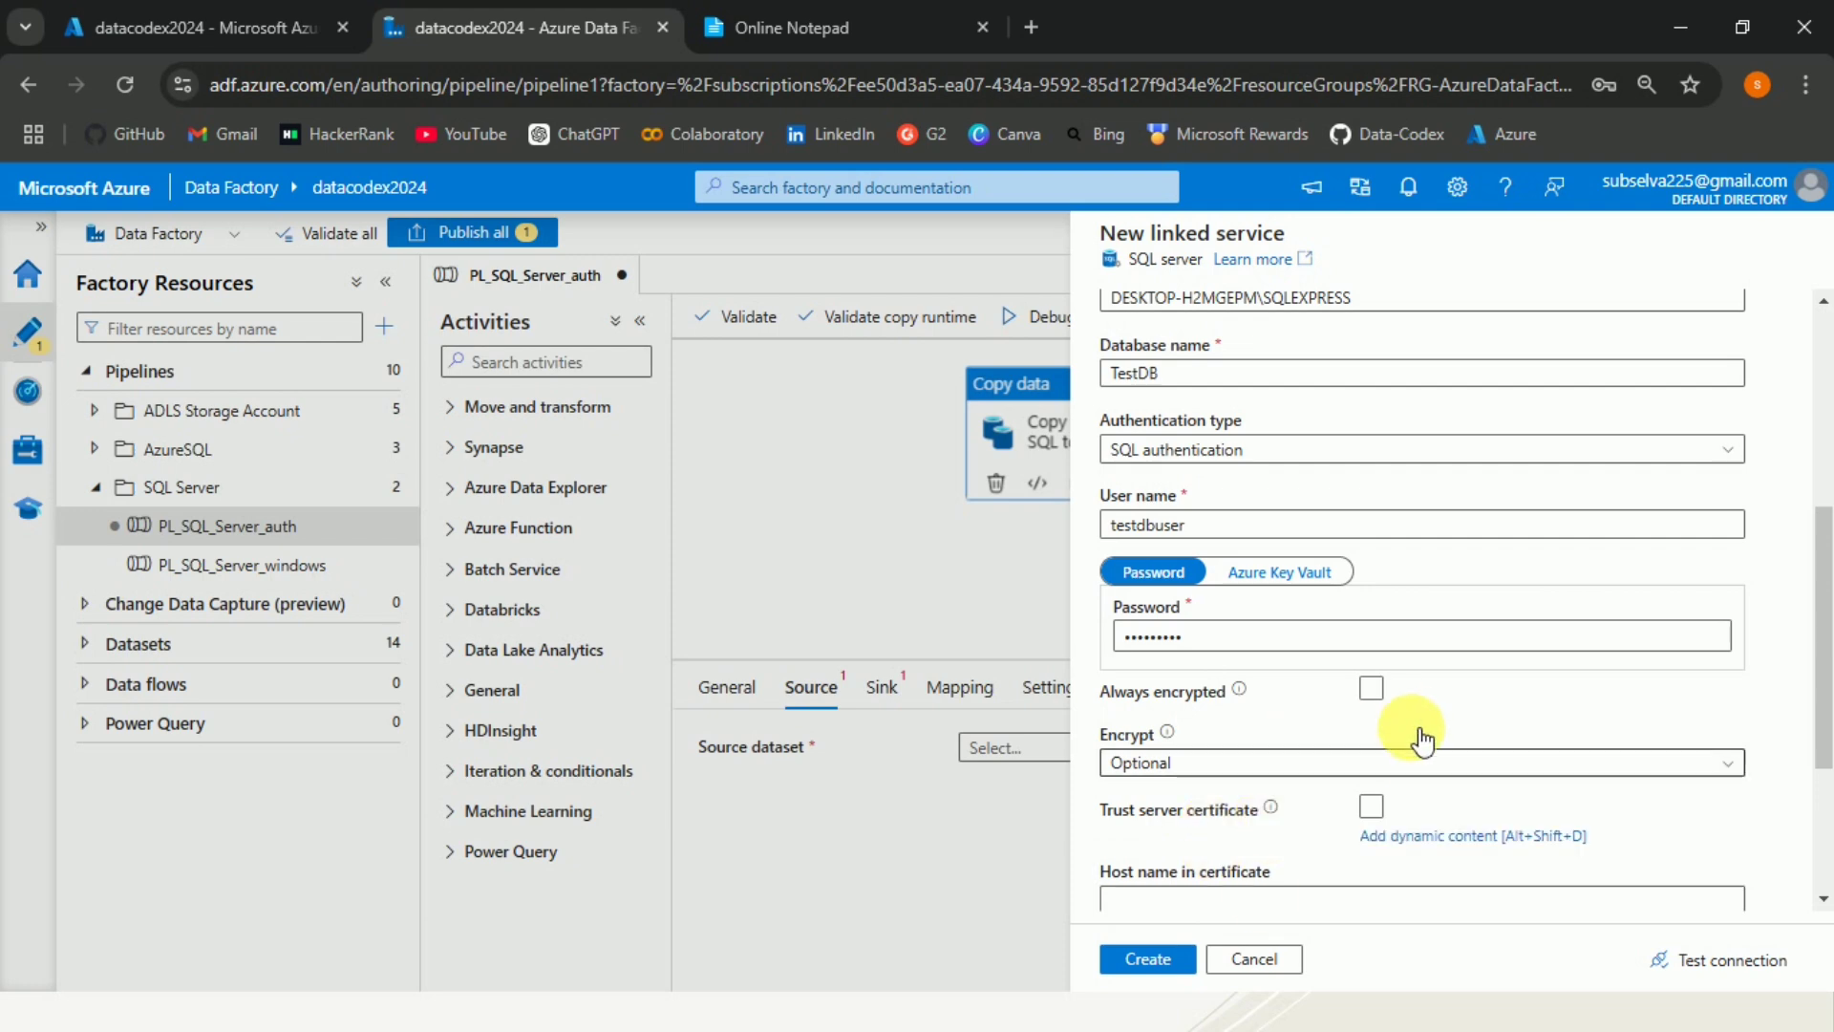
pyautogui.click(1683, 952)
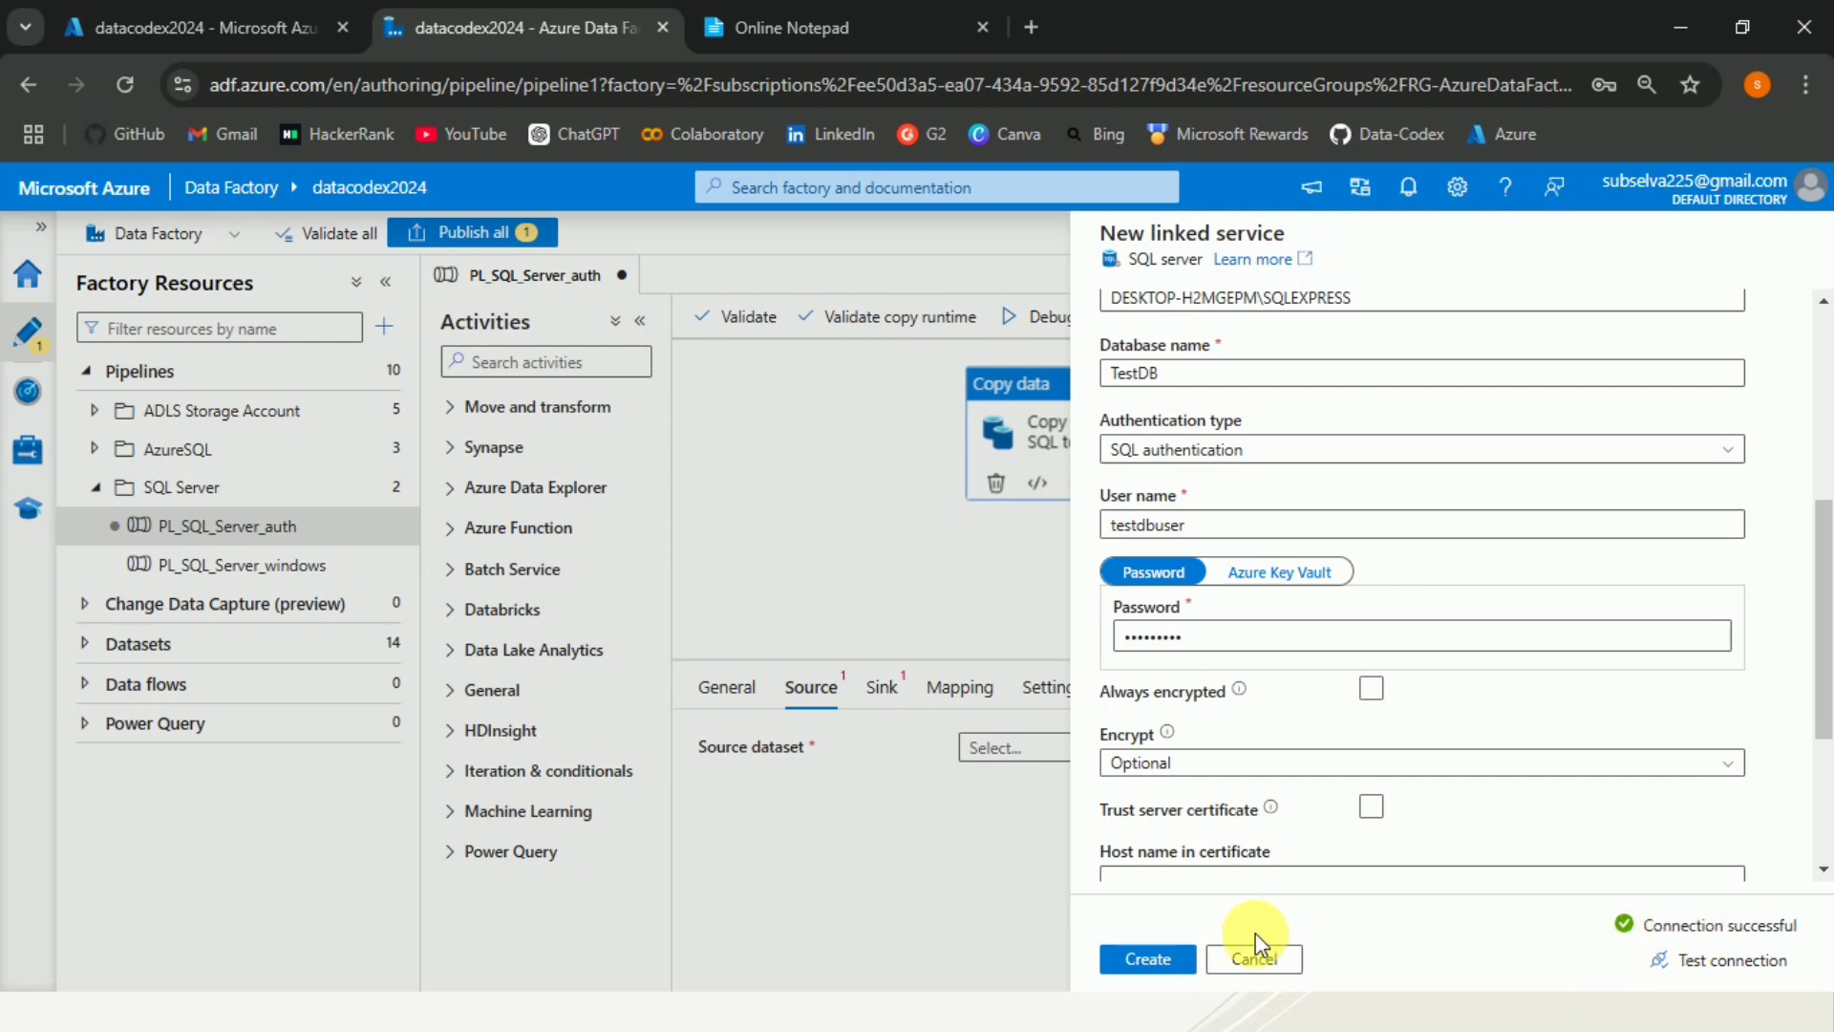
# Create the SQL Server linked service, then set the source dataset's table name to dbo.Employee and confirm the dataset.
pyautogui.click(1142, 961)
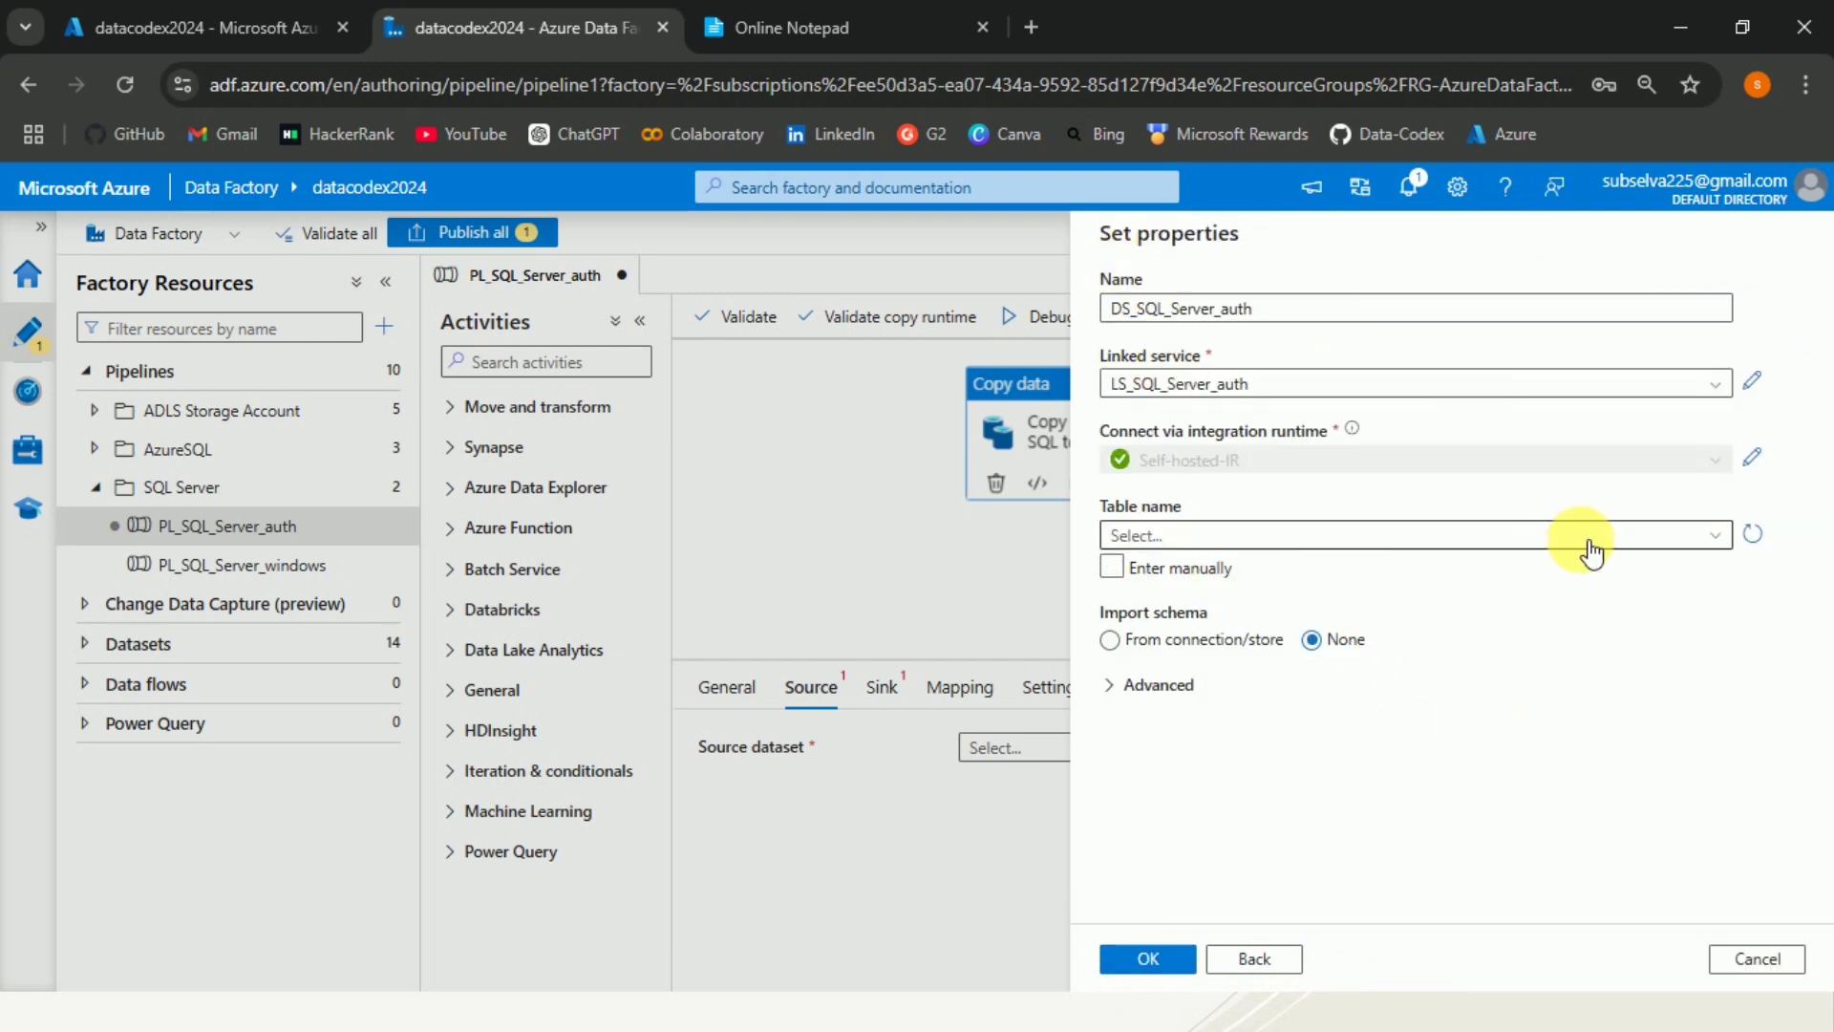
pyautogui.click(1709, 543)
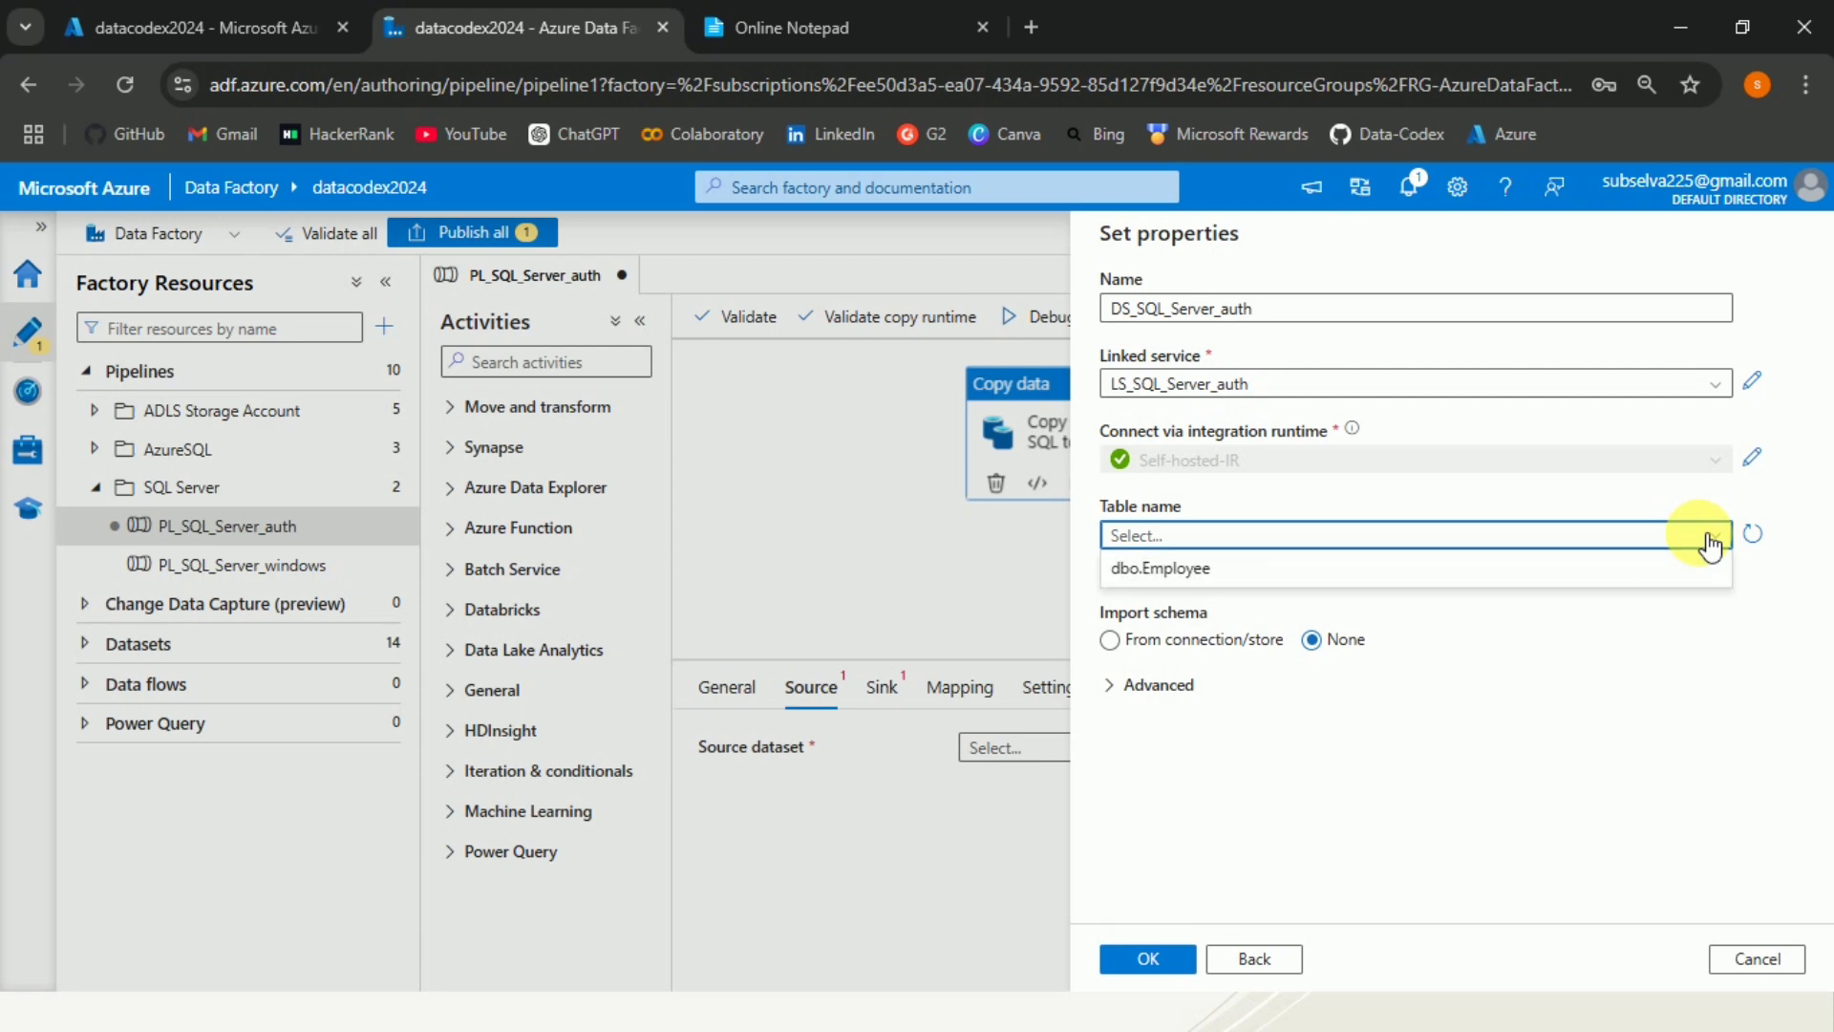
pyautogui.click(1262, 574)
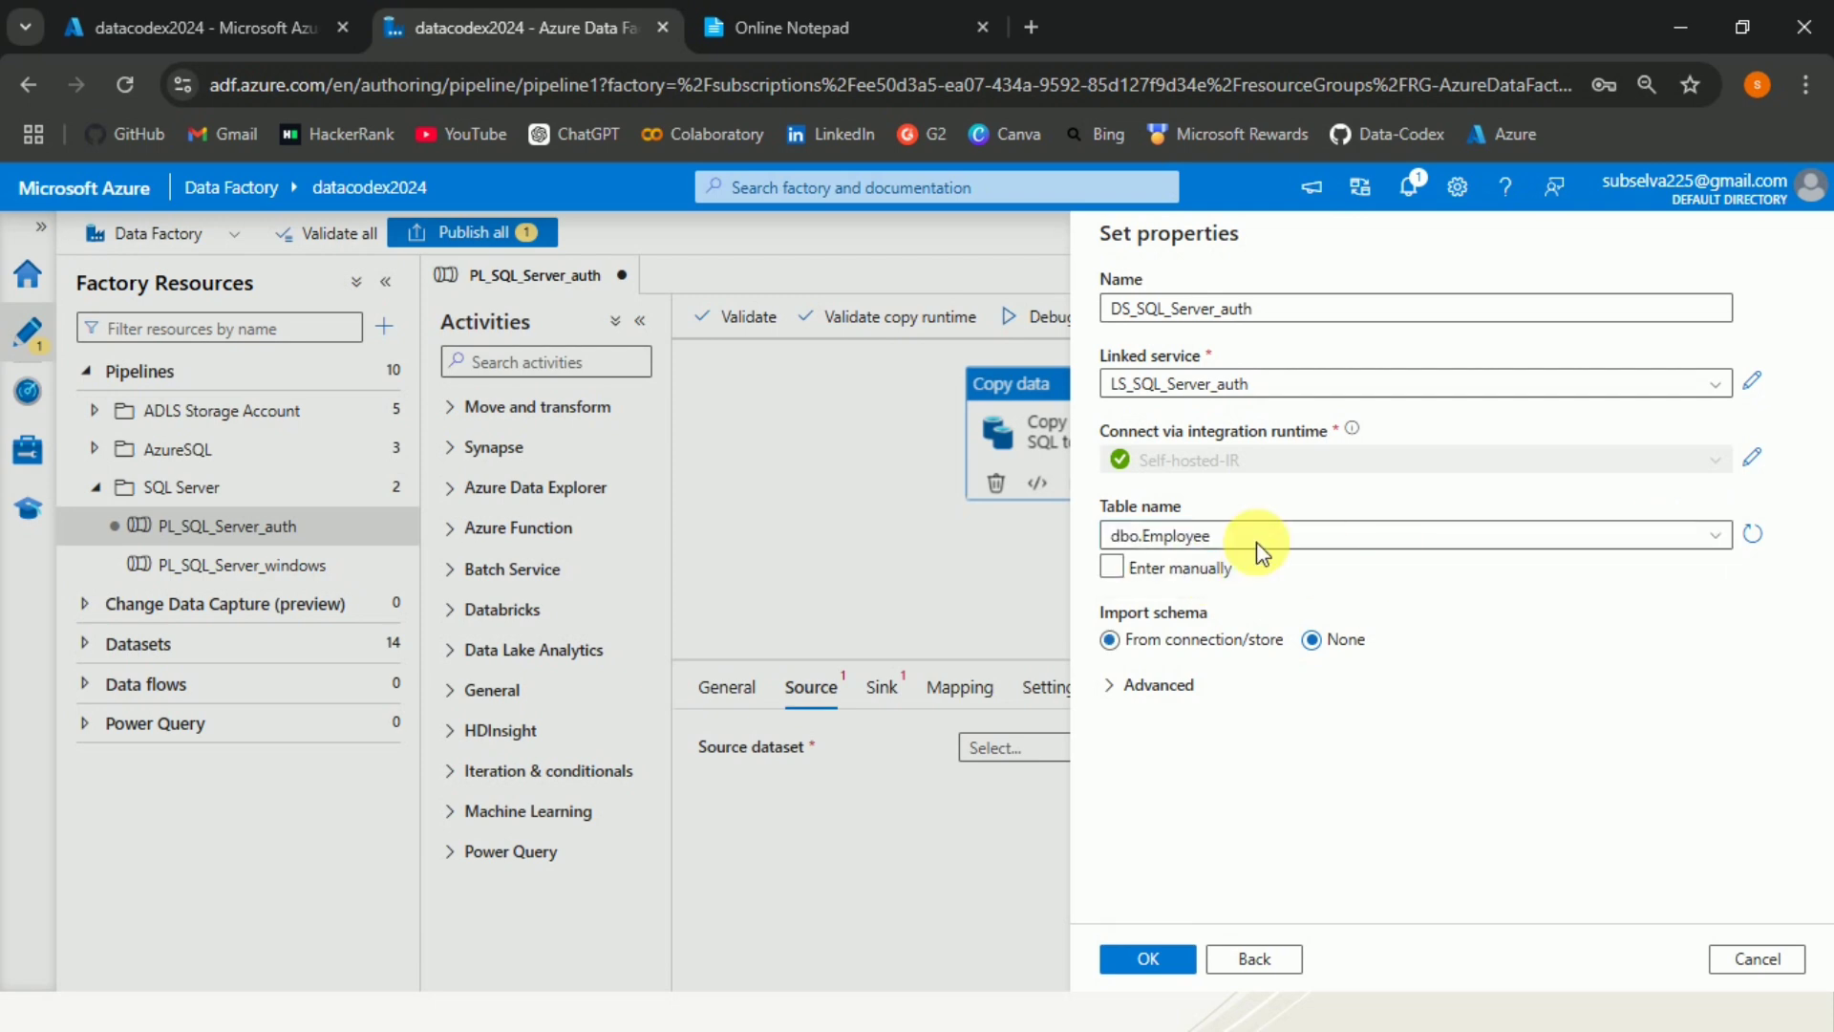
pyautogui.click(1149, 959)
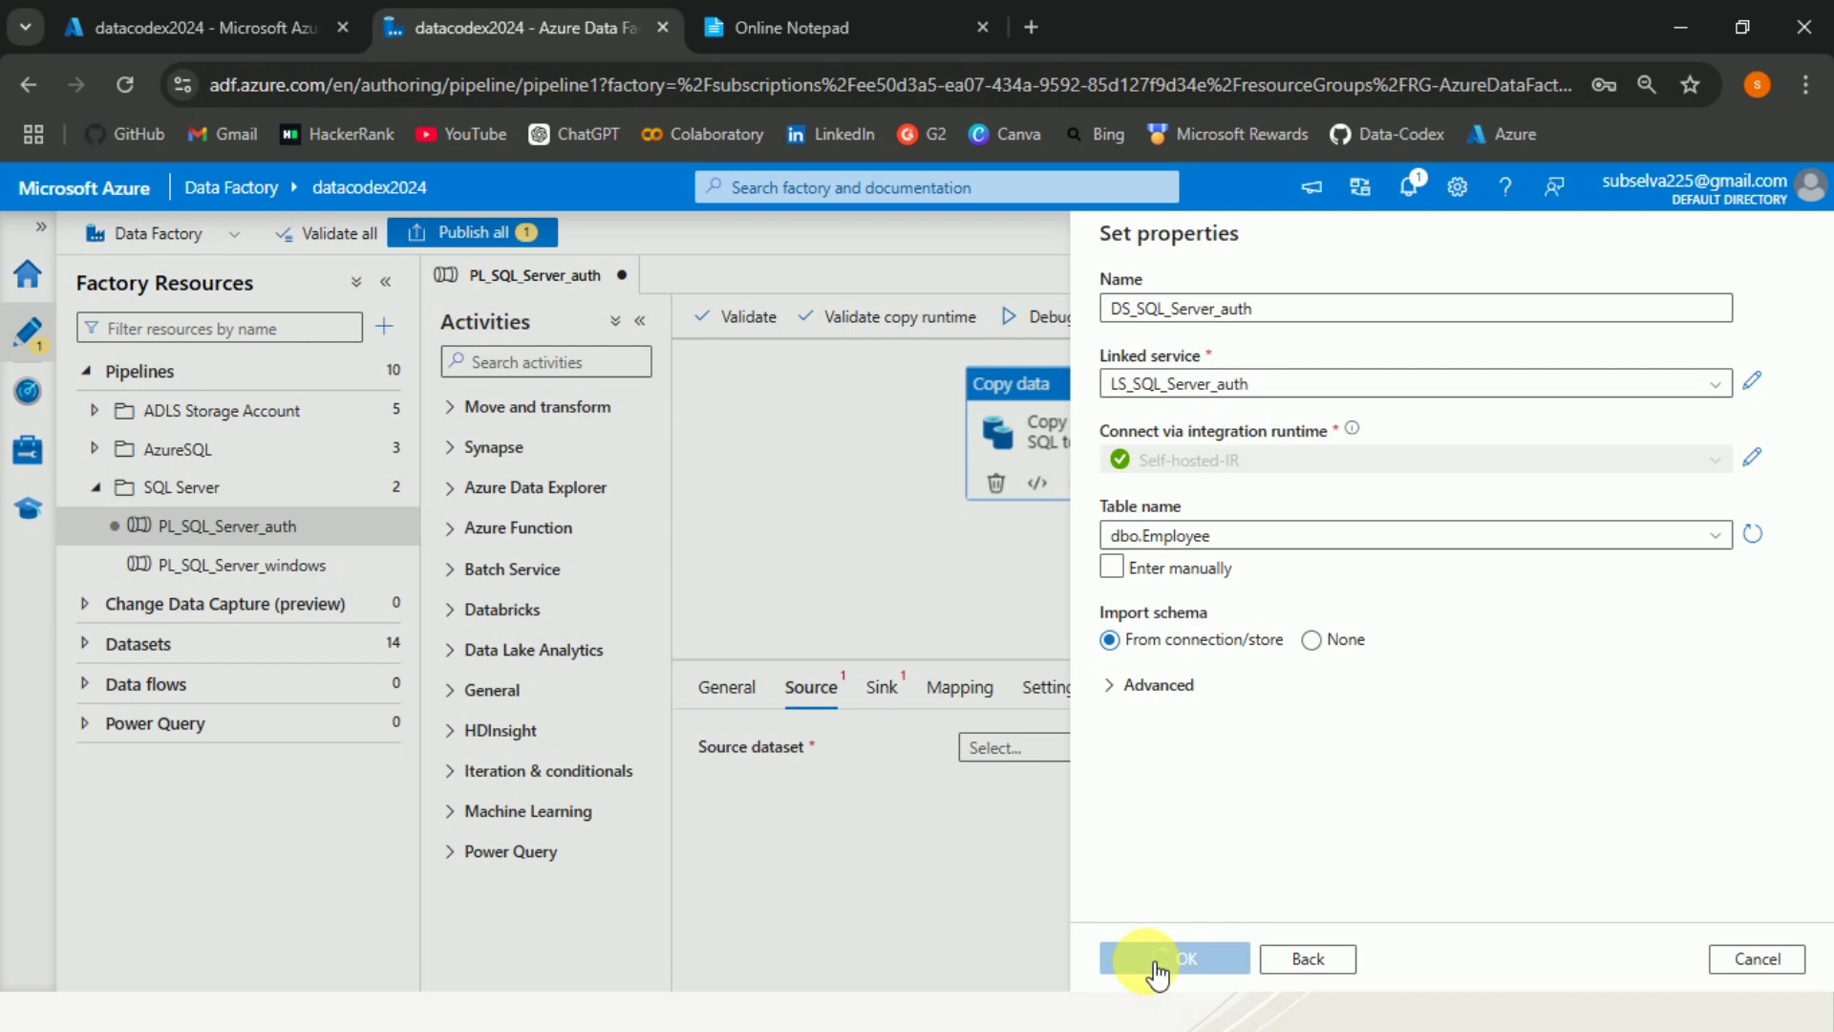
pyautogui.click(1158, 959)
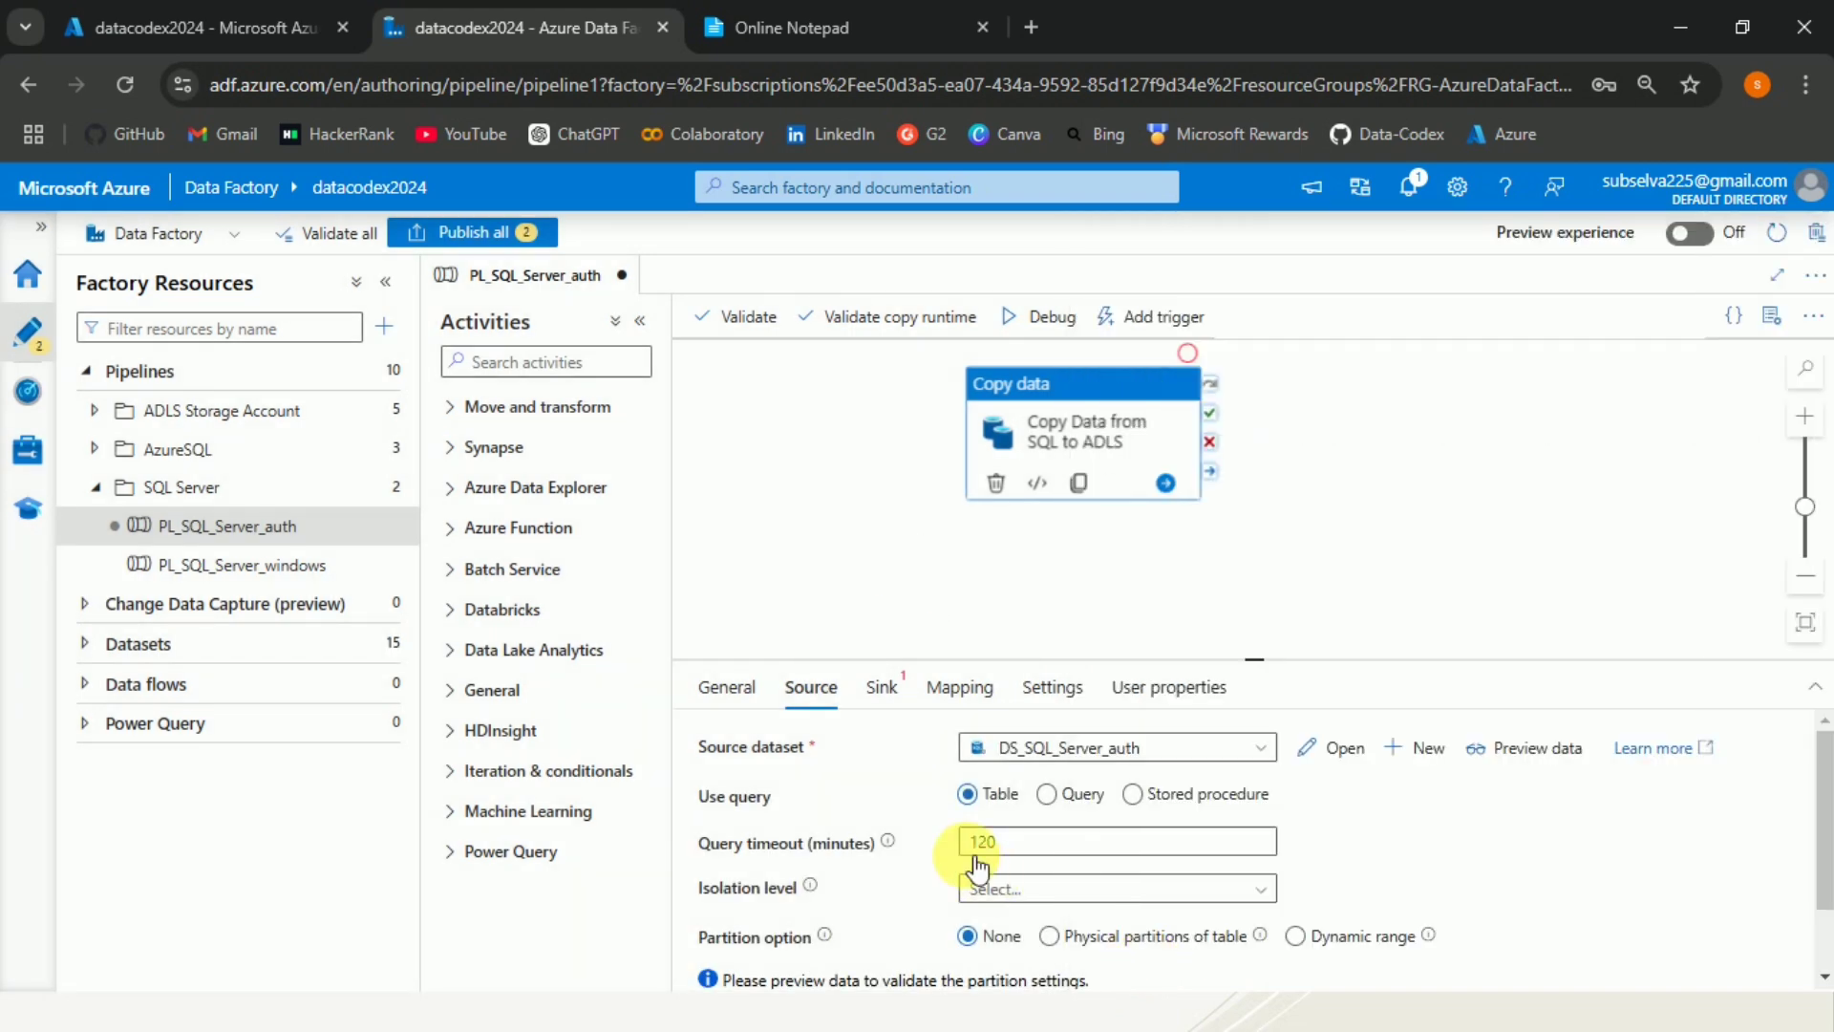
# Start a new sink dataset on Azure Data Lake Storage Gen2 using the DelimitedText format.
pyautogui.click(889, 690)
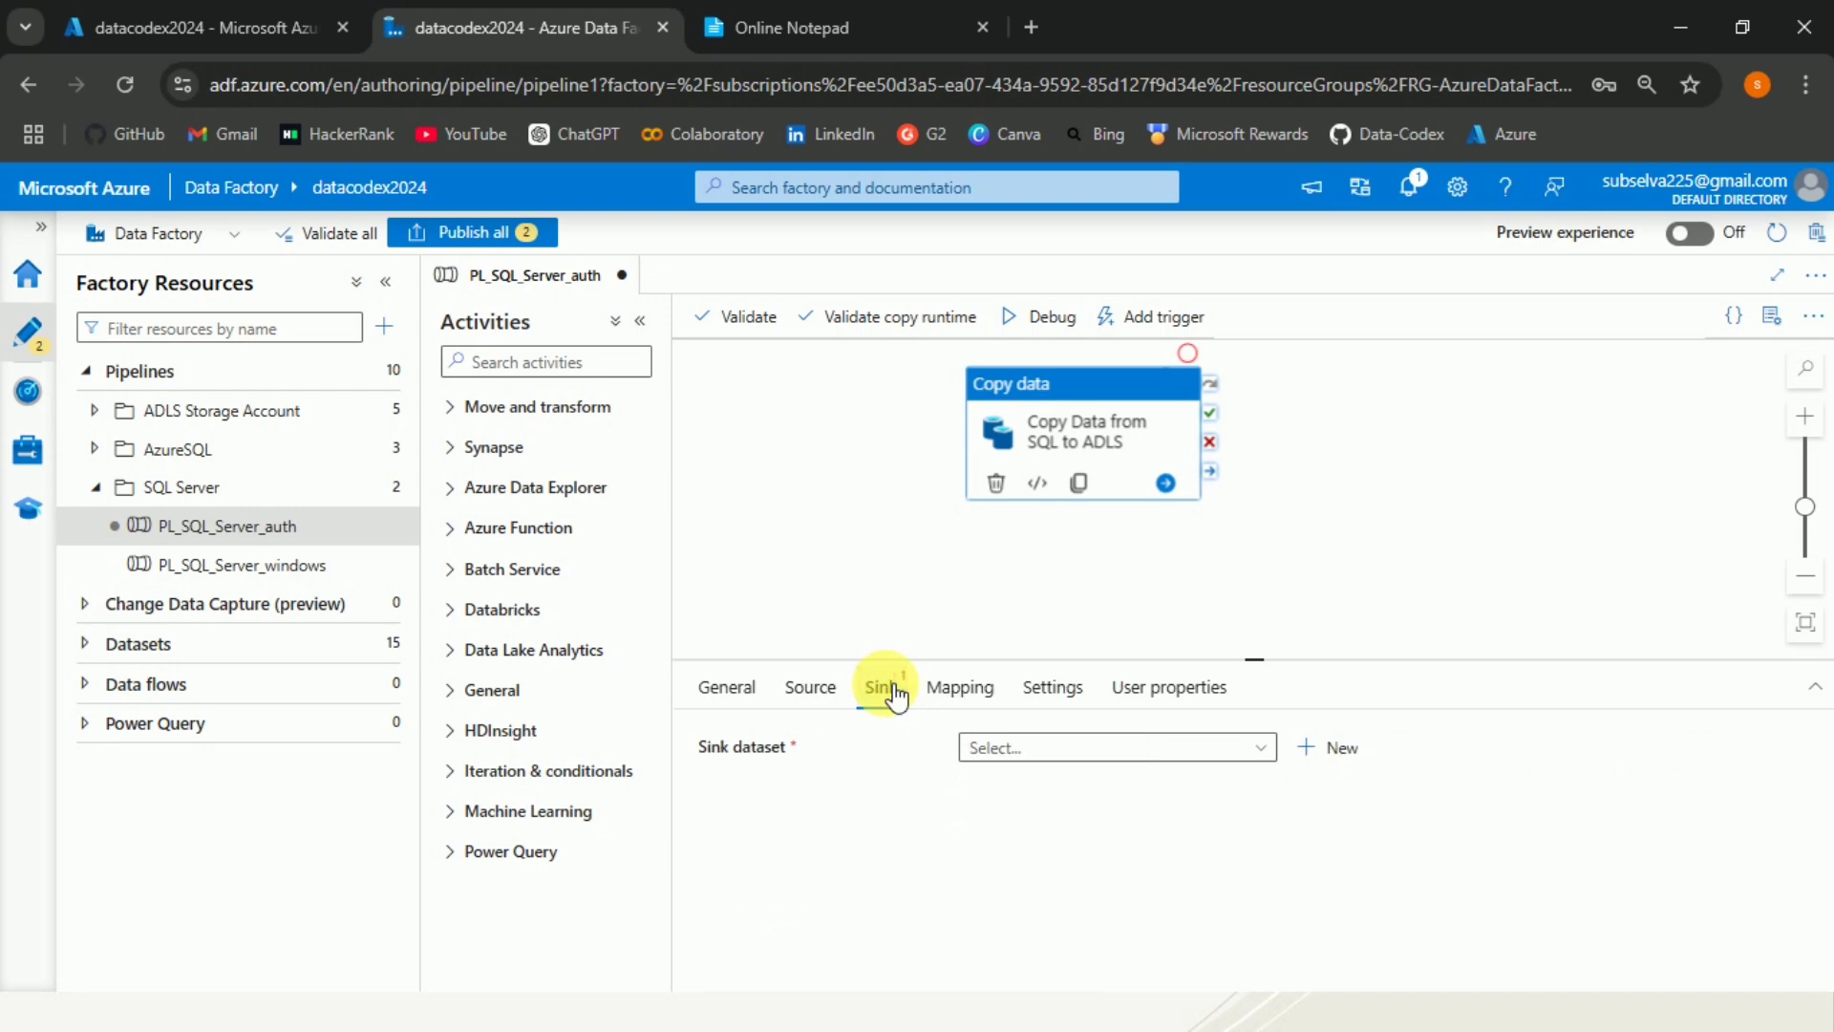
pyautogui.click(1332, 750)
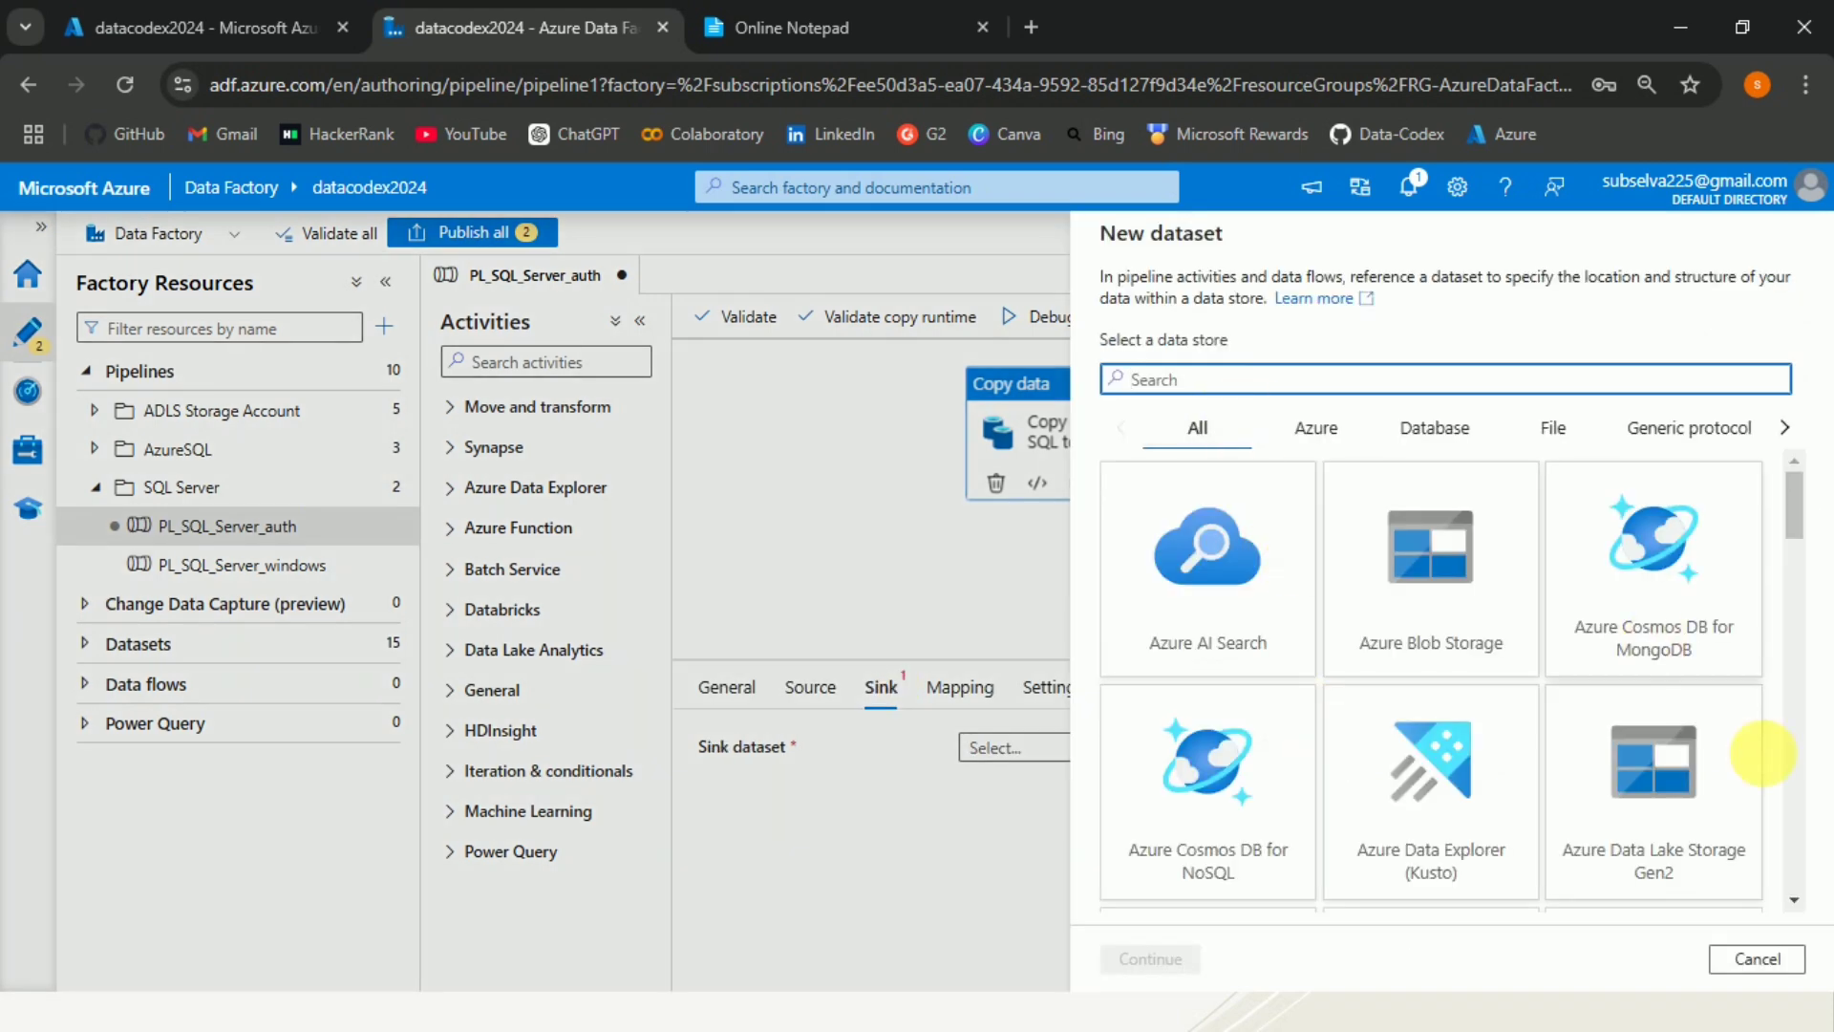
pyautogui.click(1656, 829)
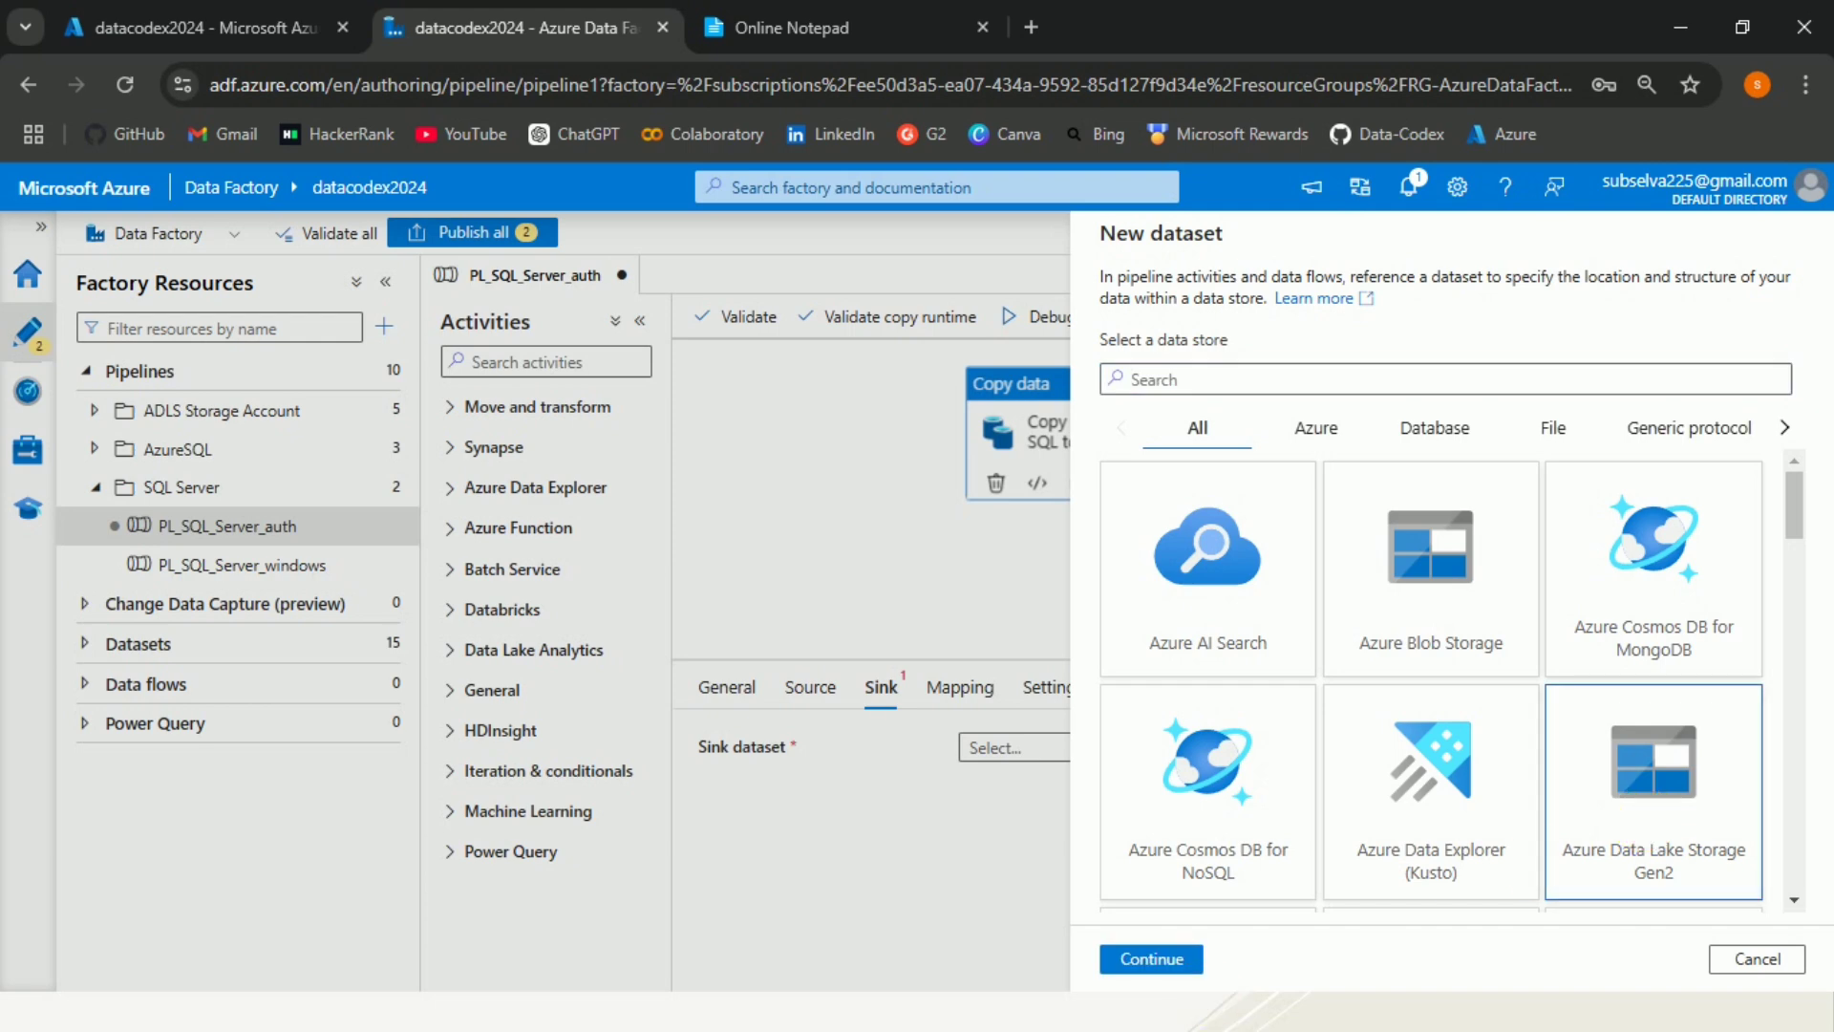
pyautogui.click(1169, 952)
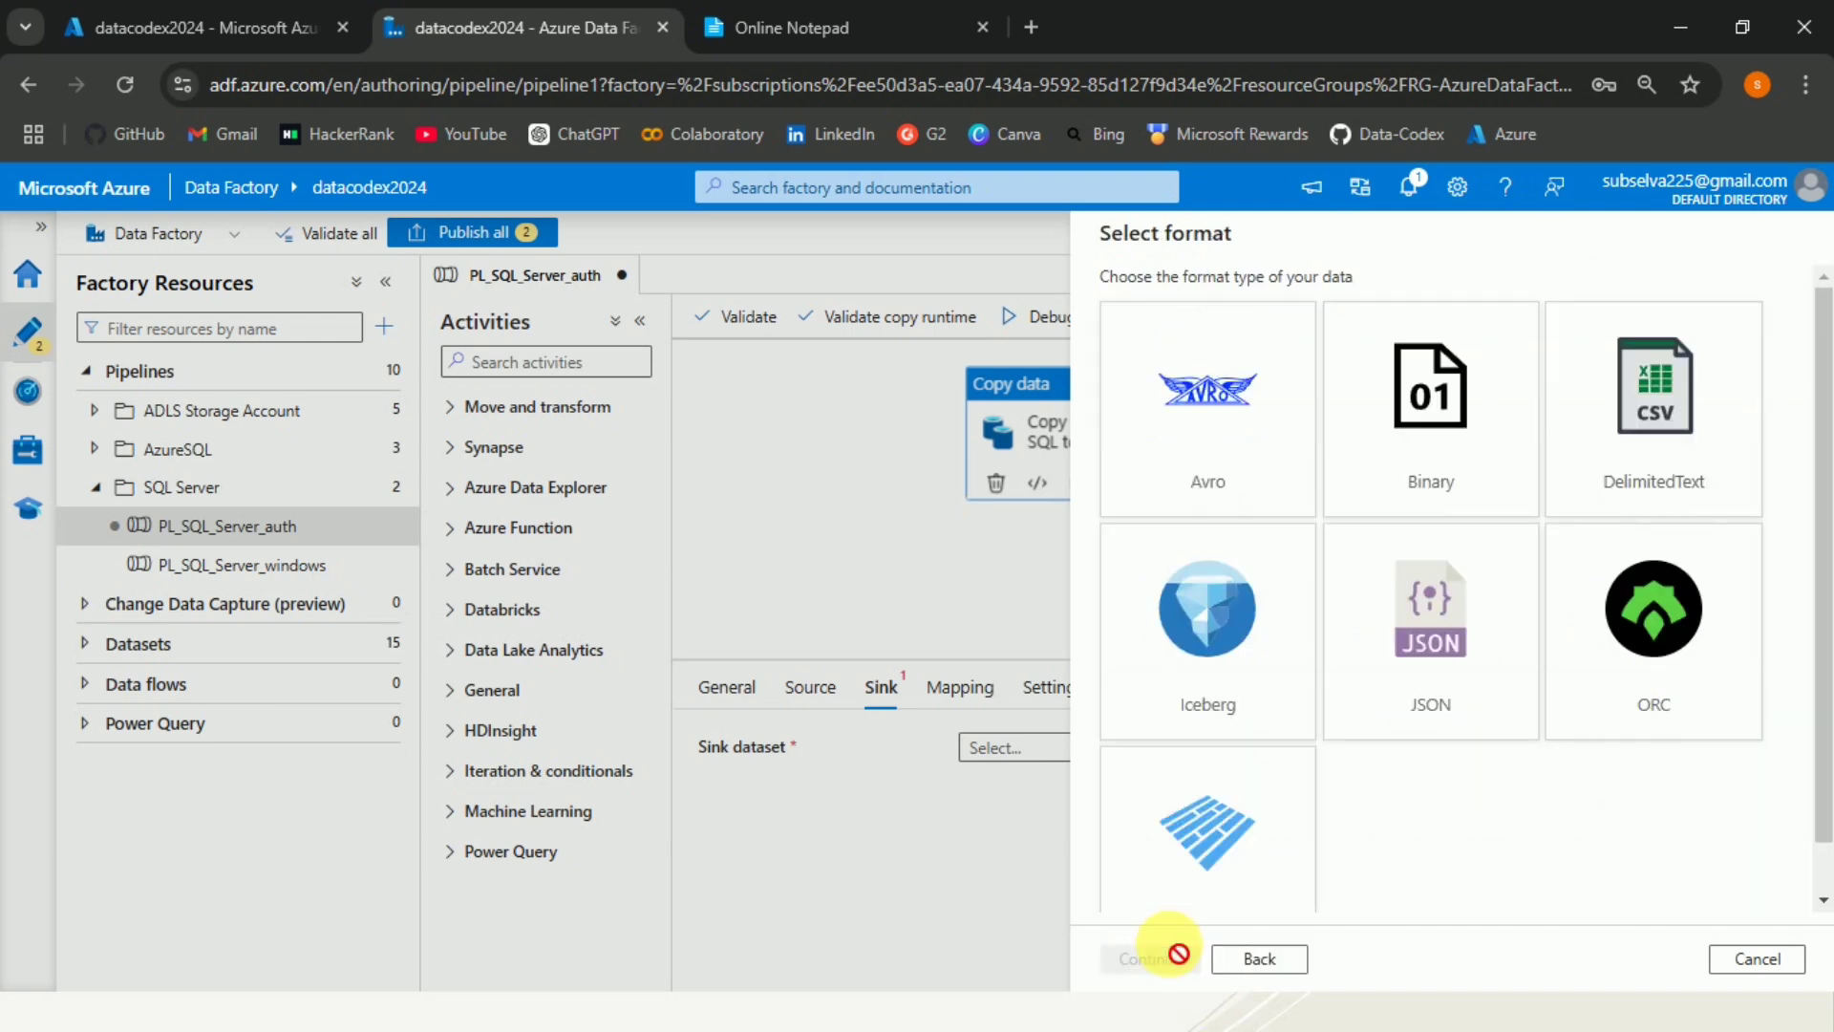
pyautogui.click(1621, 488)
pyautogui.click(1156, 963)
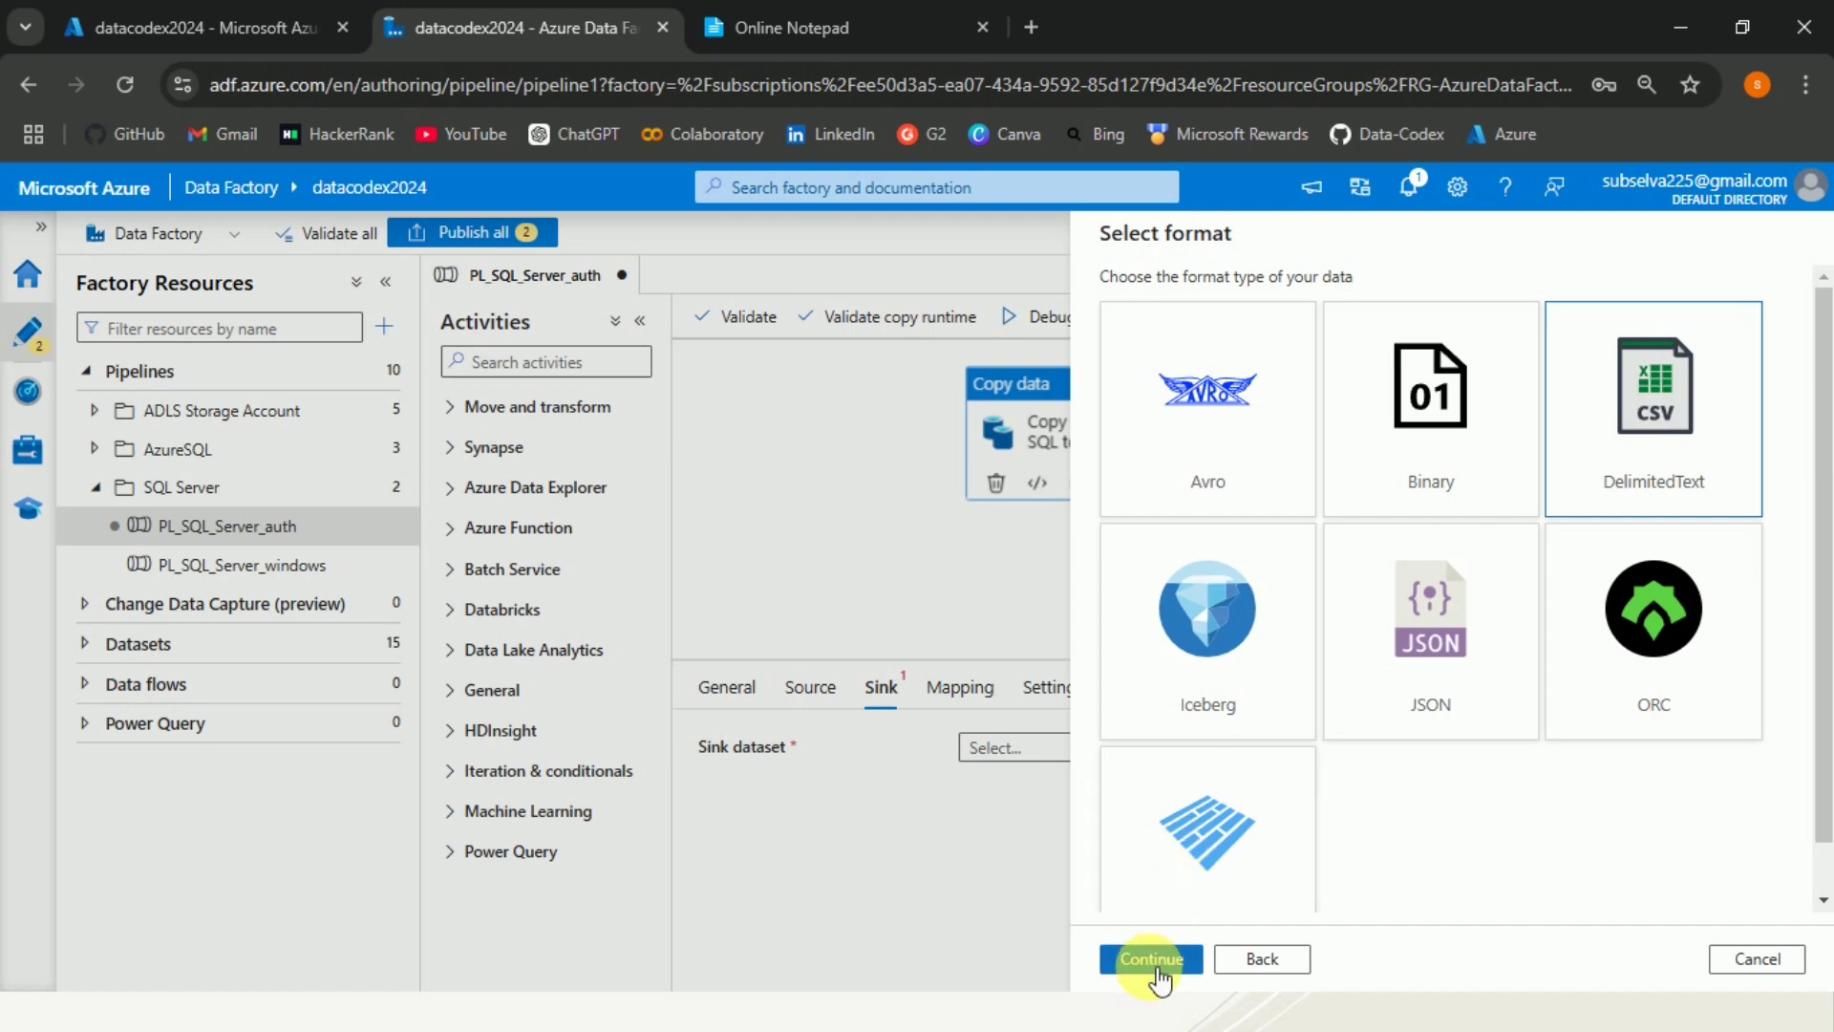
# Name the sink dataset DS_SQL_Server_TblEmployee and select LS_adlssouthindia as its linked service.
pyautogui.moveTo(1241, 307); pyautogui.dragTo(1116, 309)
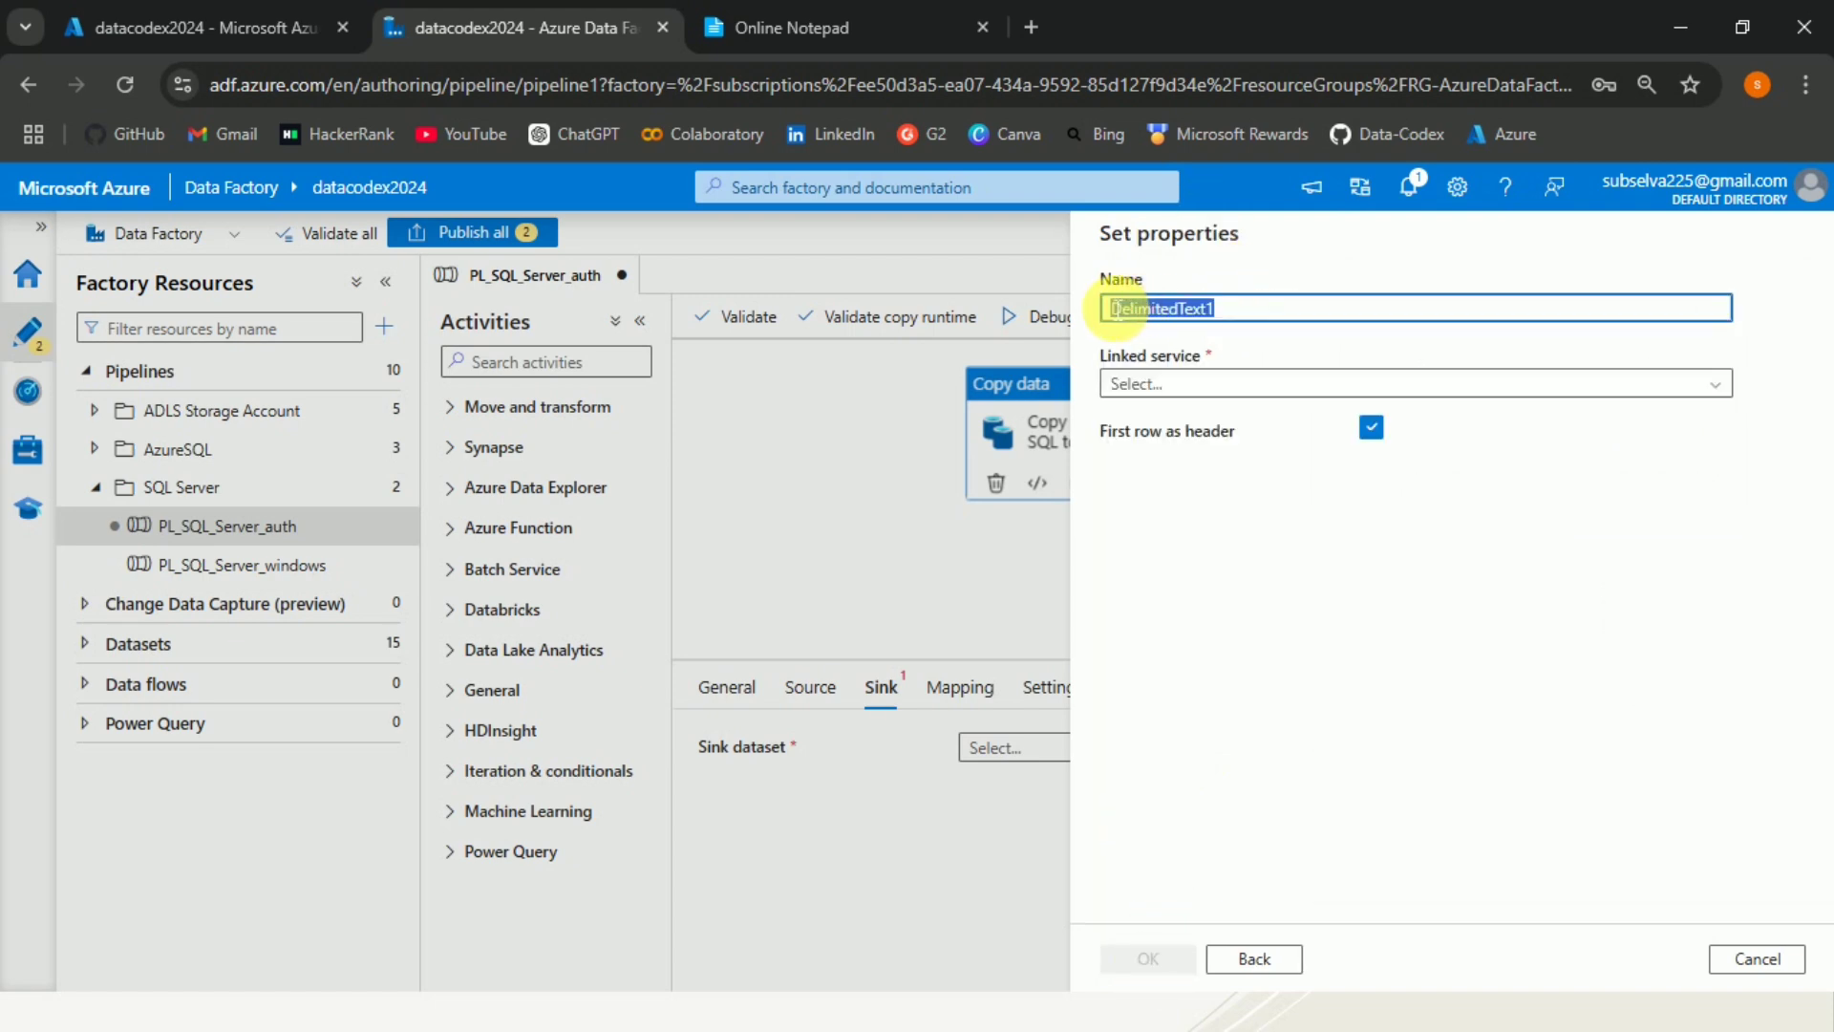
pyautogui.write('DS_SQL_Server_')
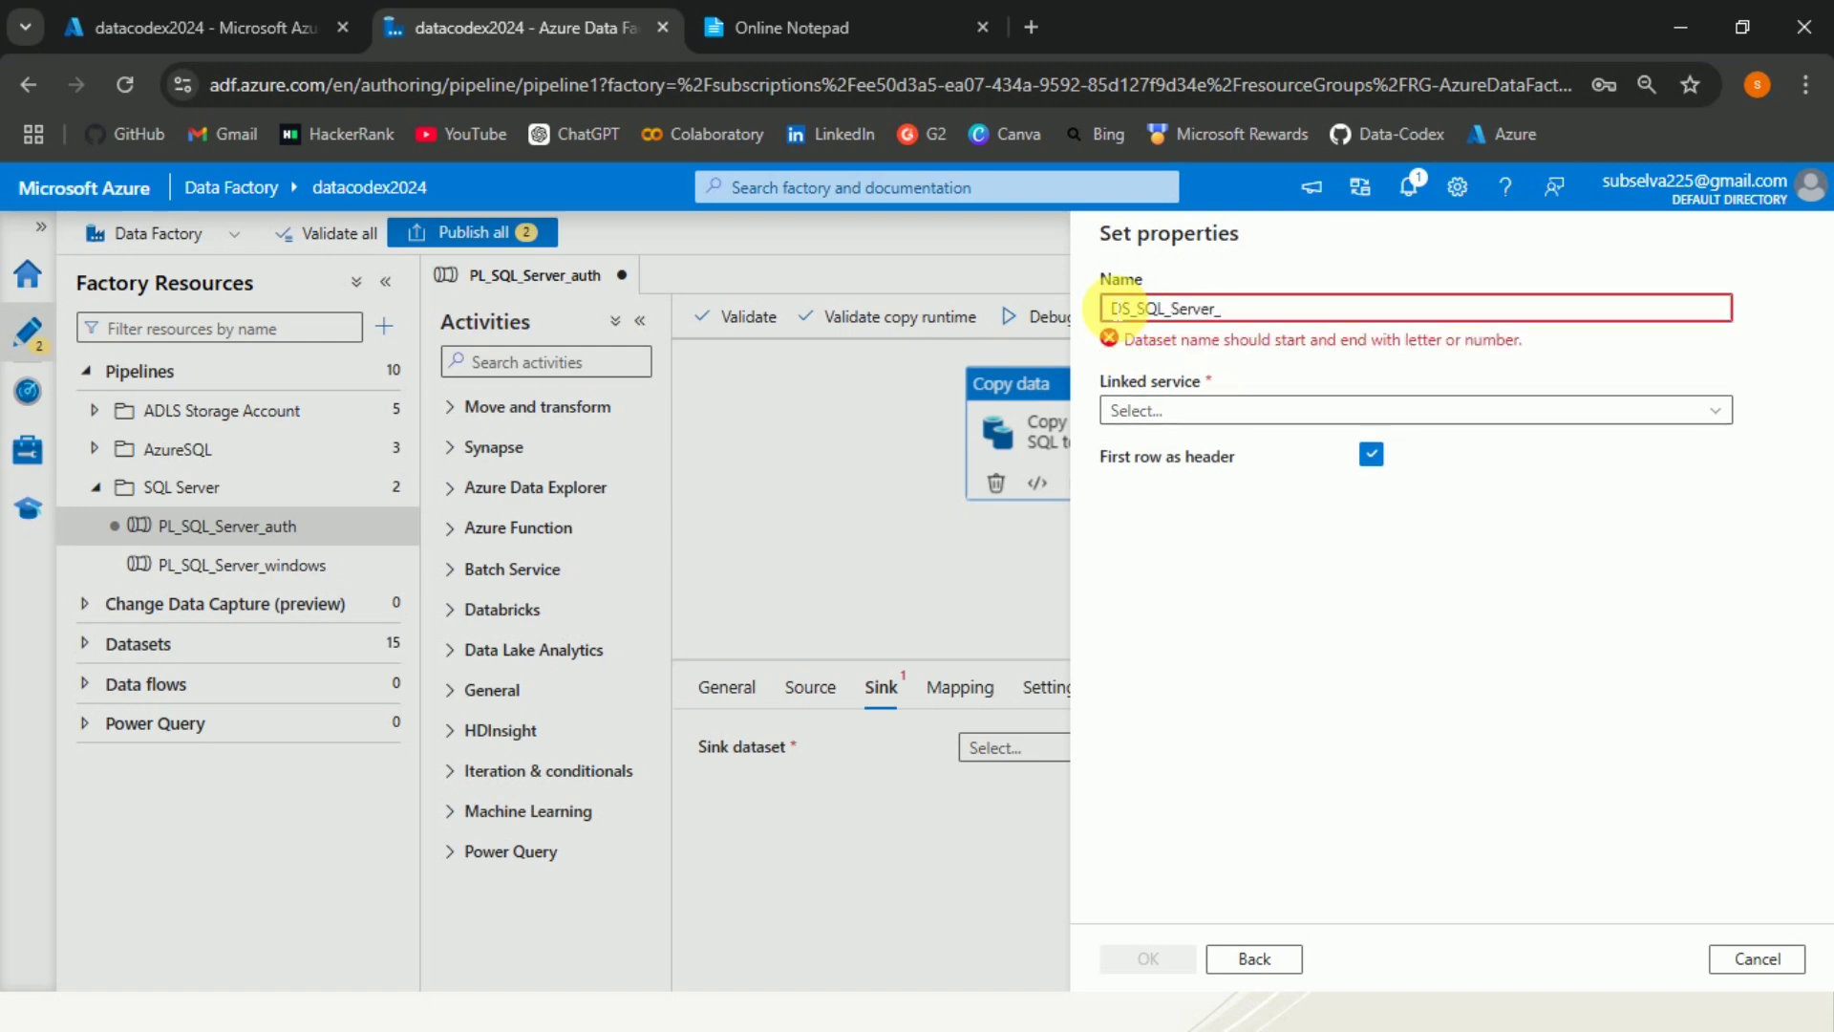
pyautogui.write('b')
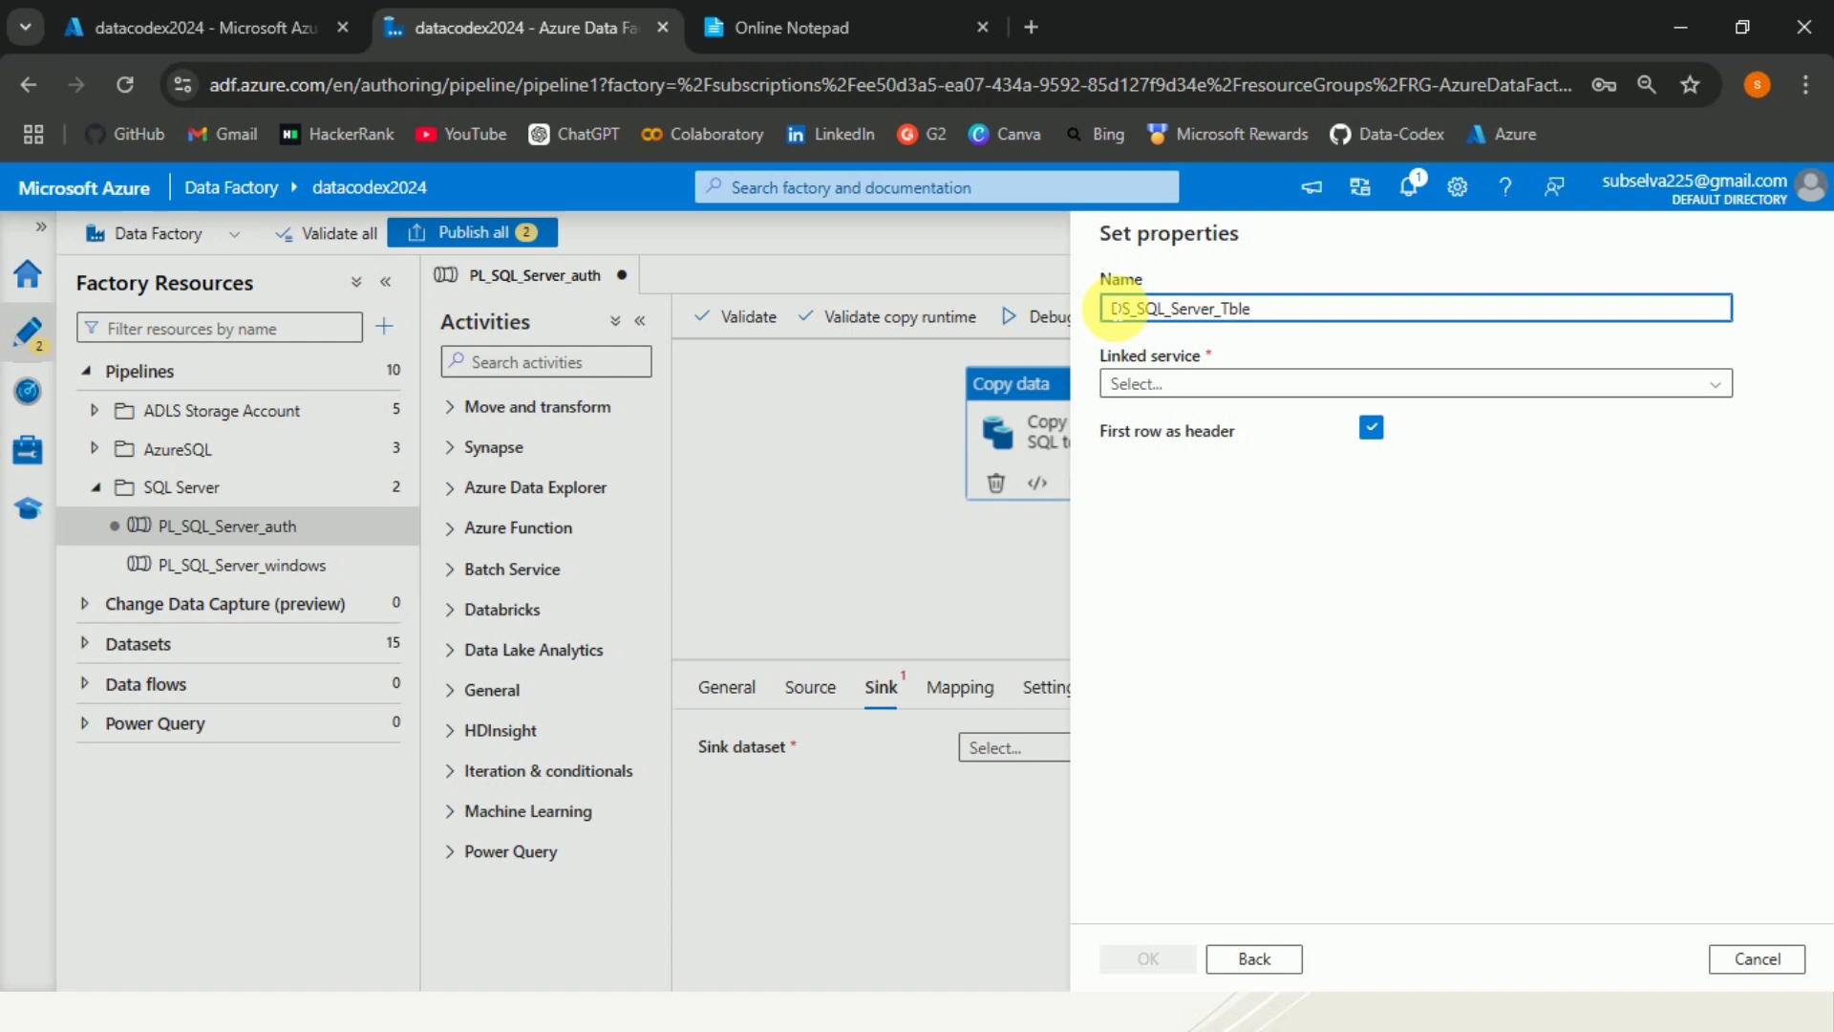
pyautogui.write('lEmployee')
pyautogui.click(1411, 387)
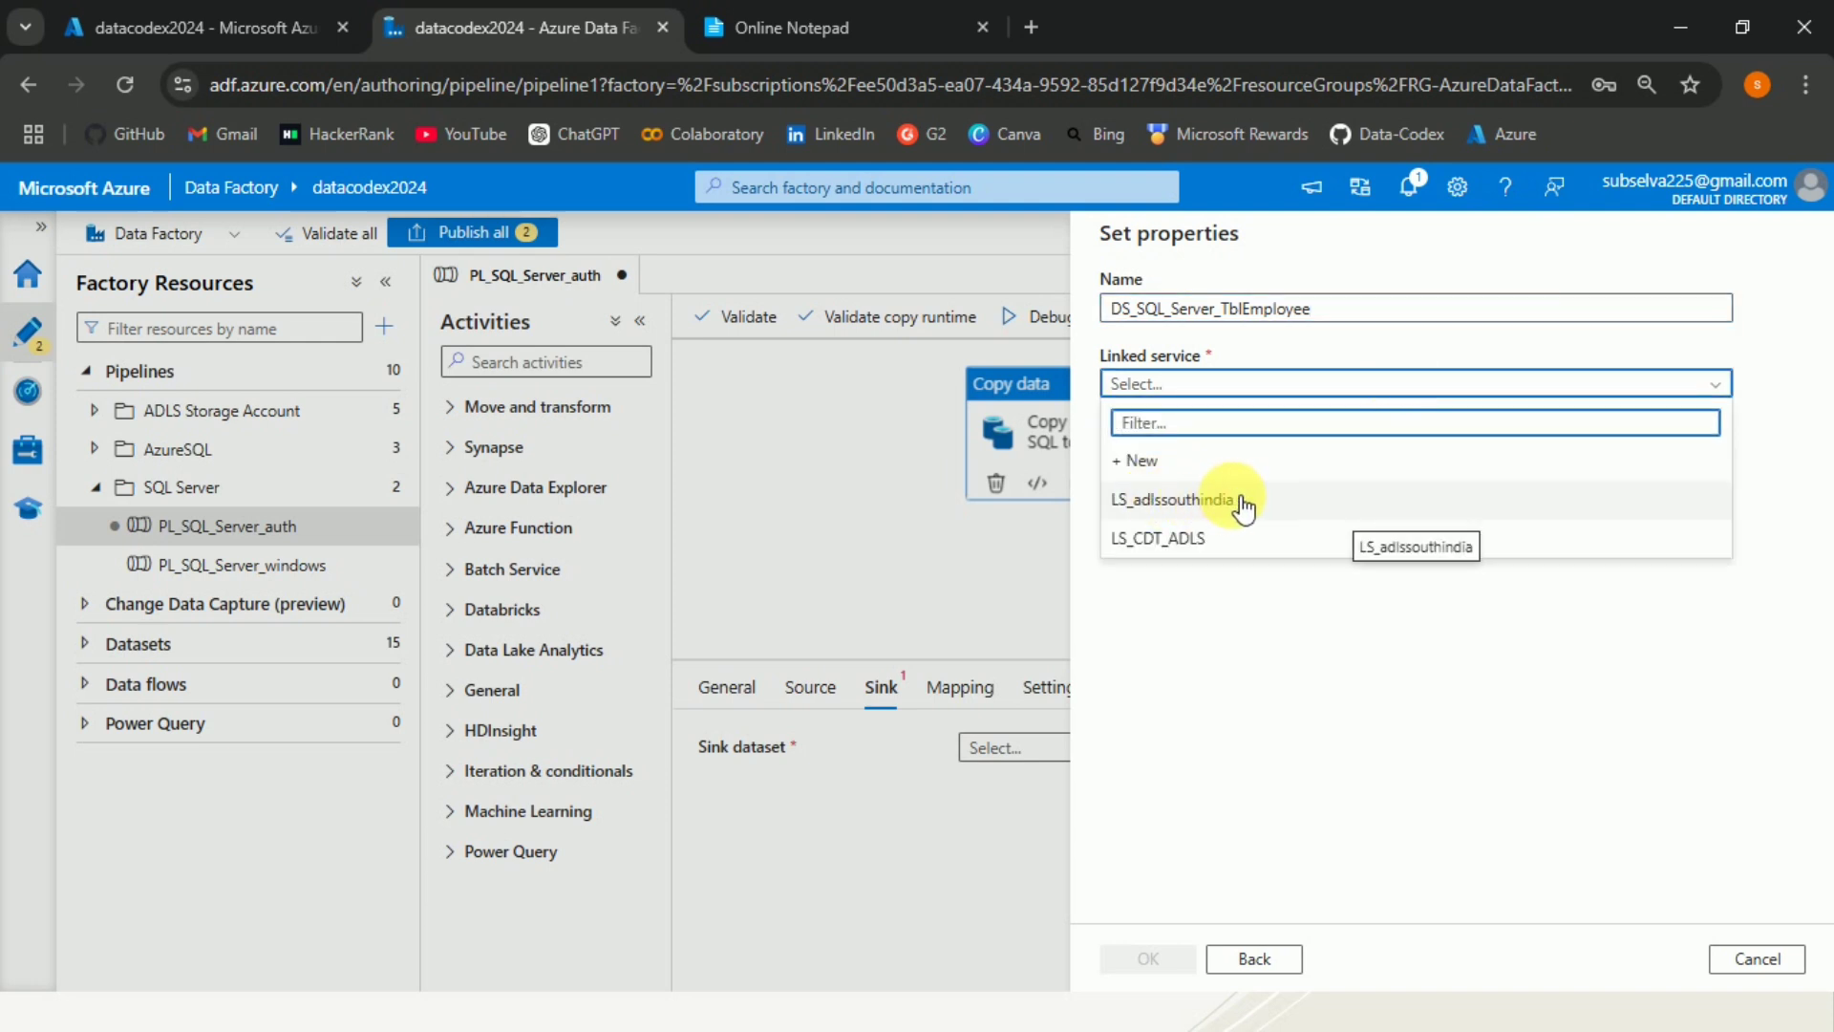
pyautogui.click(1242, 509)
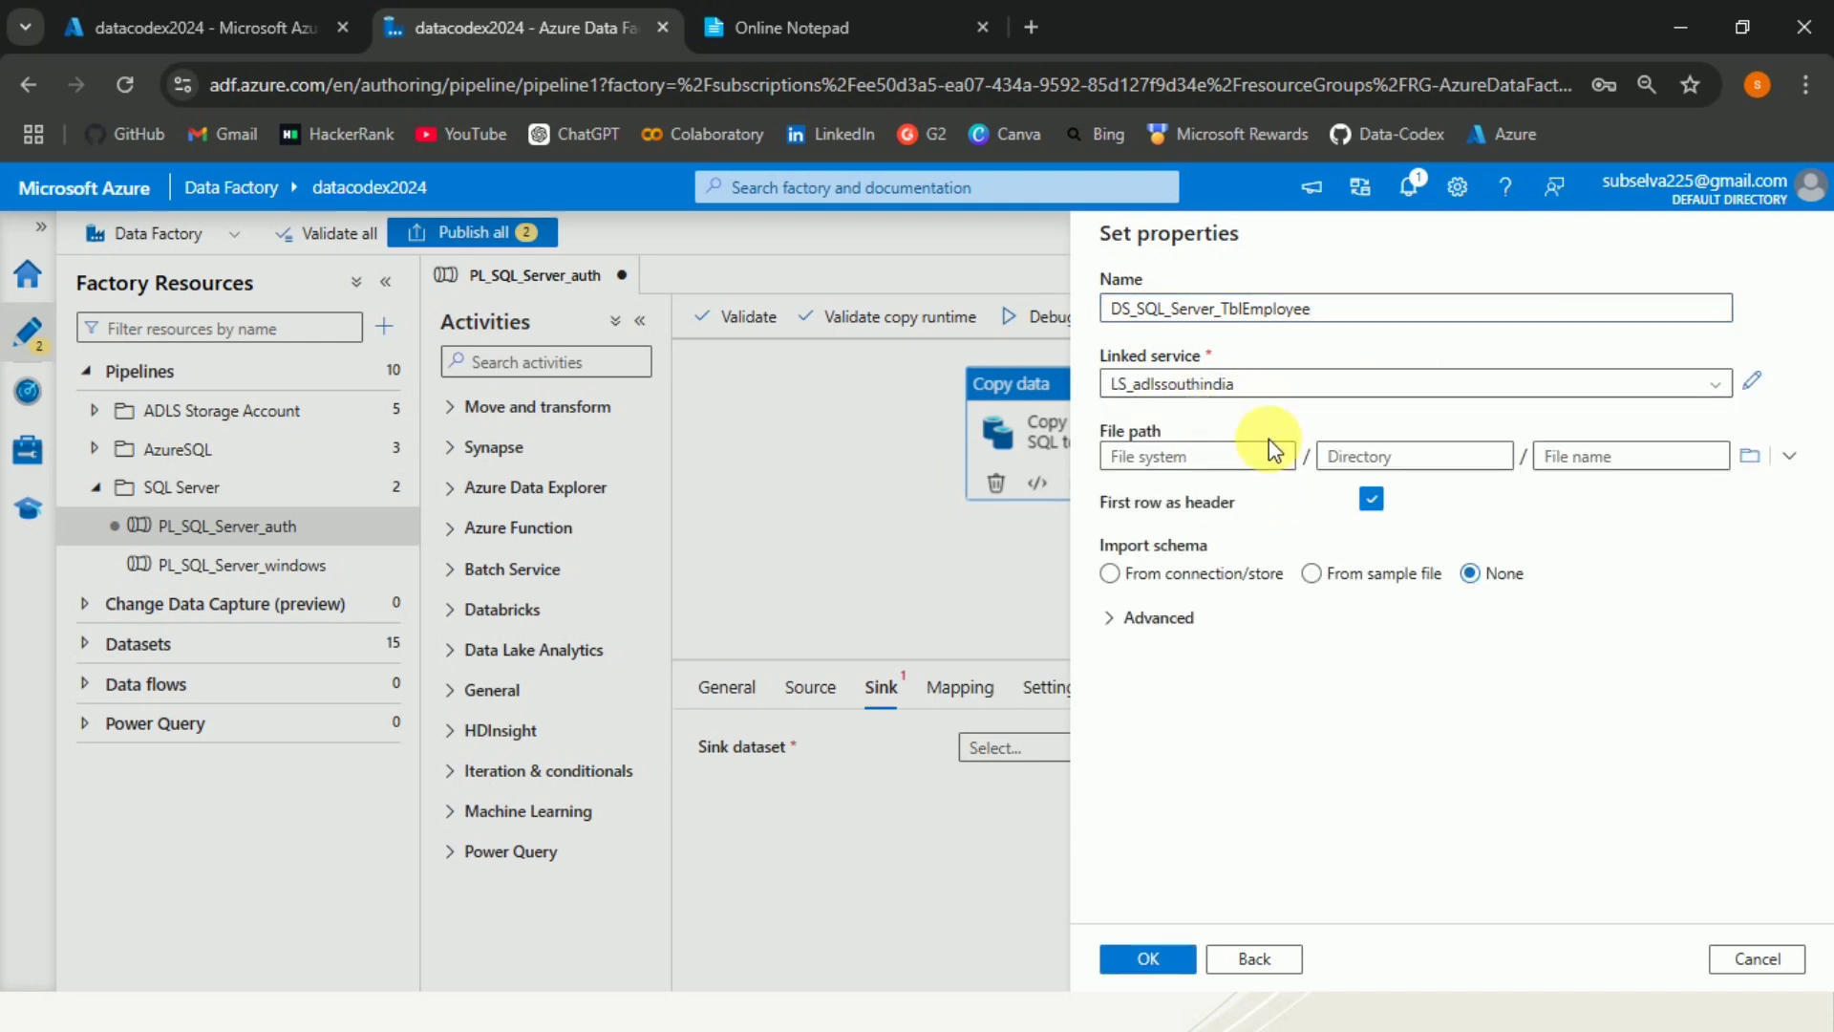
pyautogui.click(1752, 381)
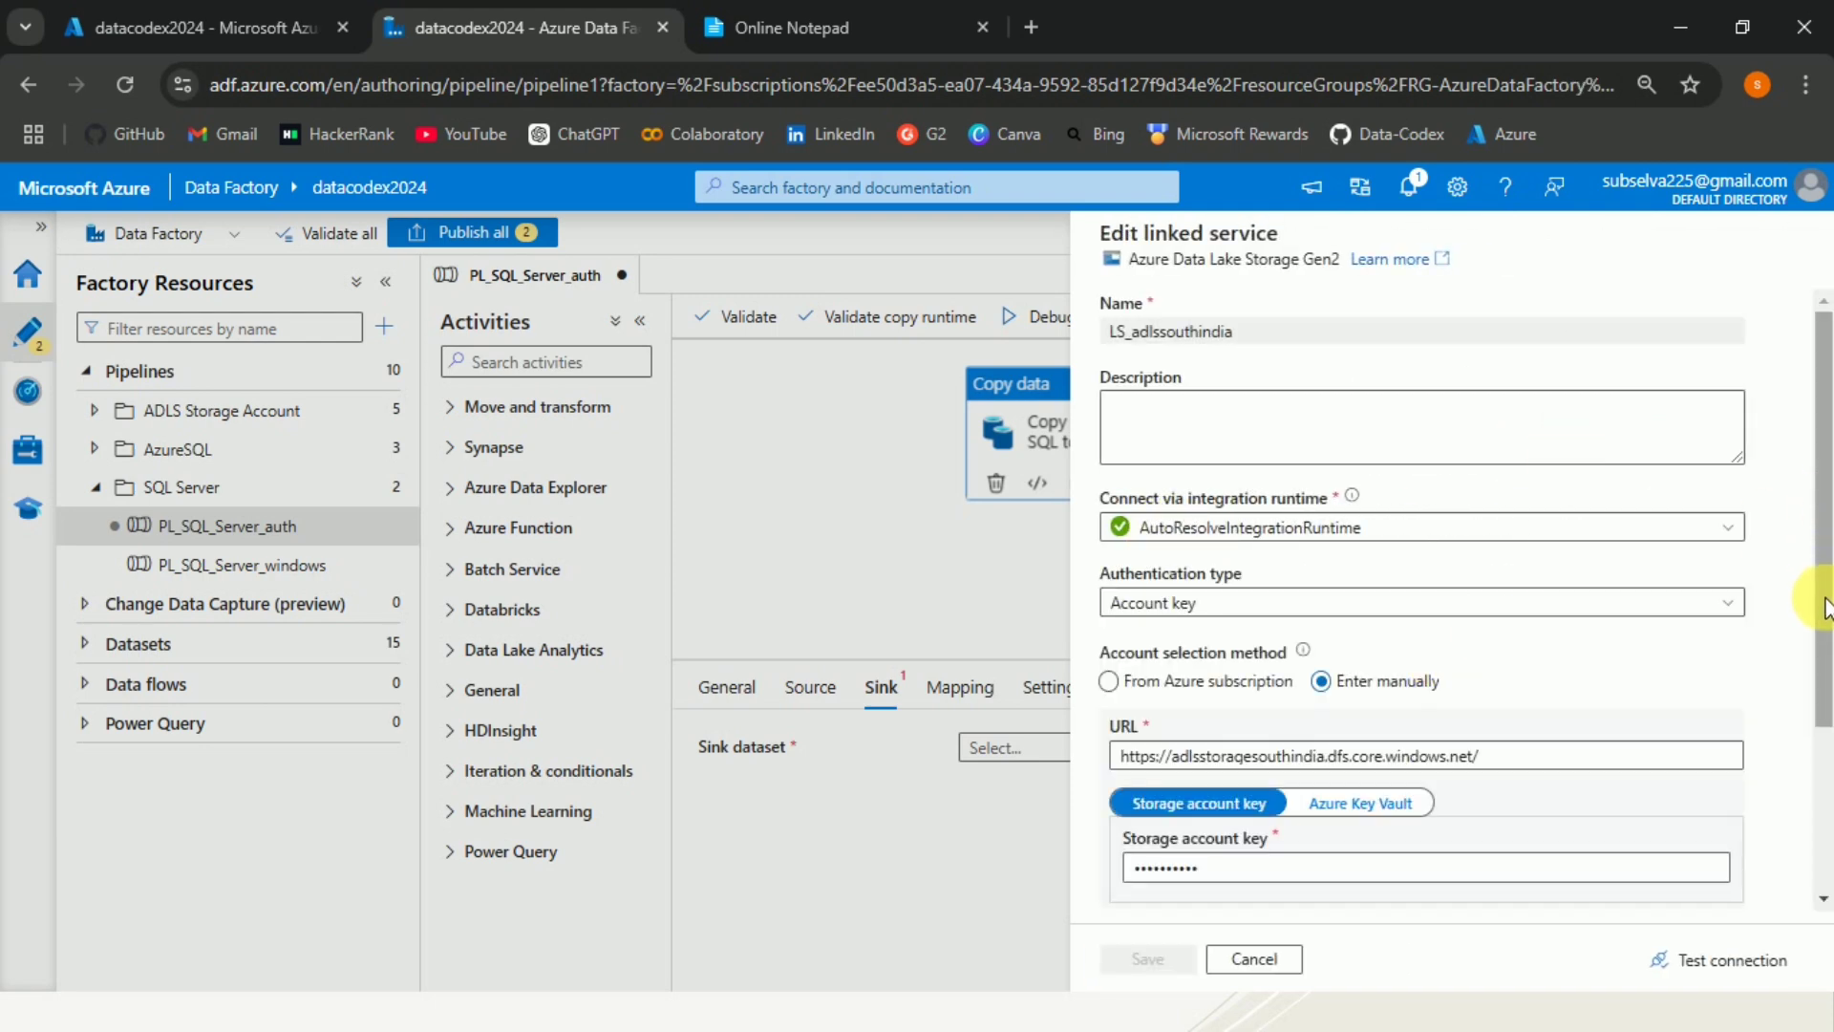
pyautogui.moveTo(1825, 554); pyautogui.dragTo(1825, 649)
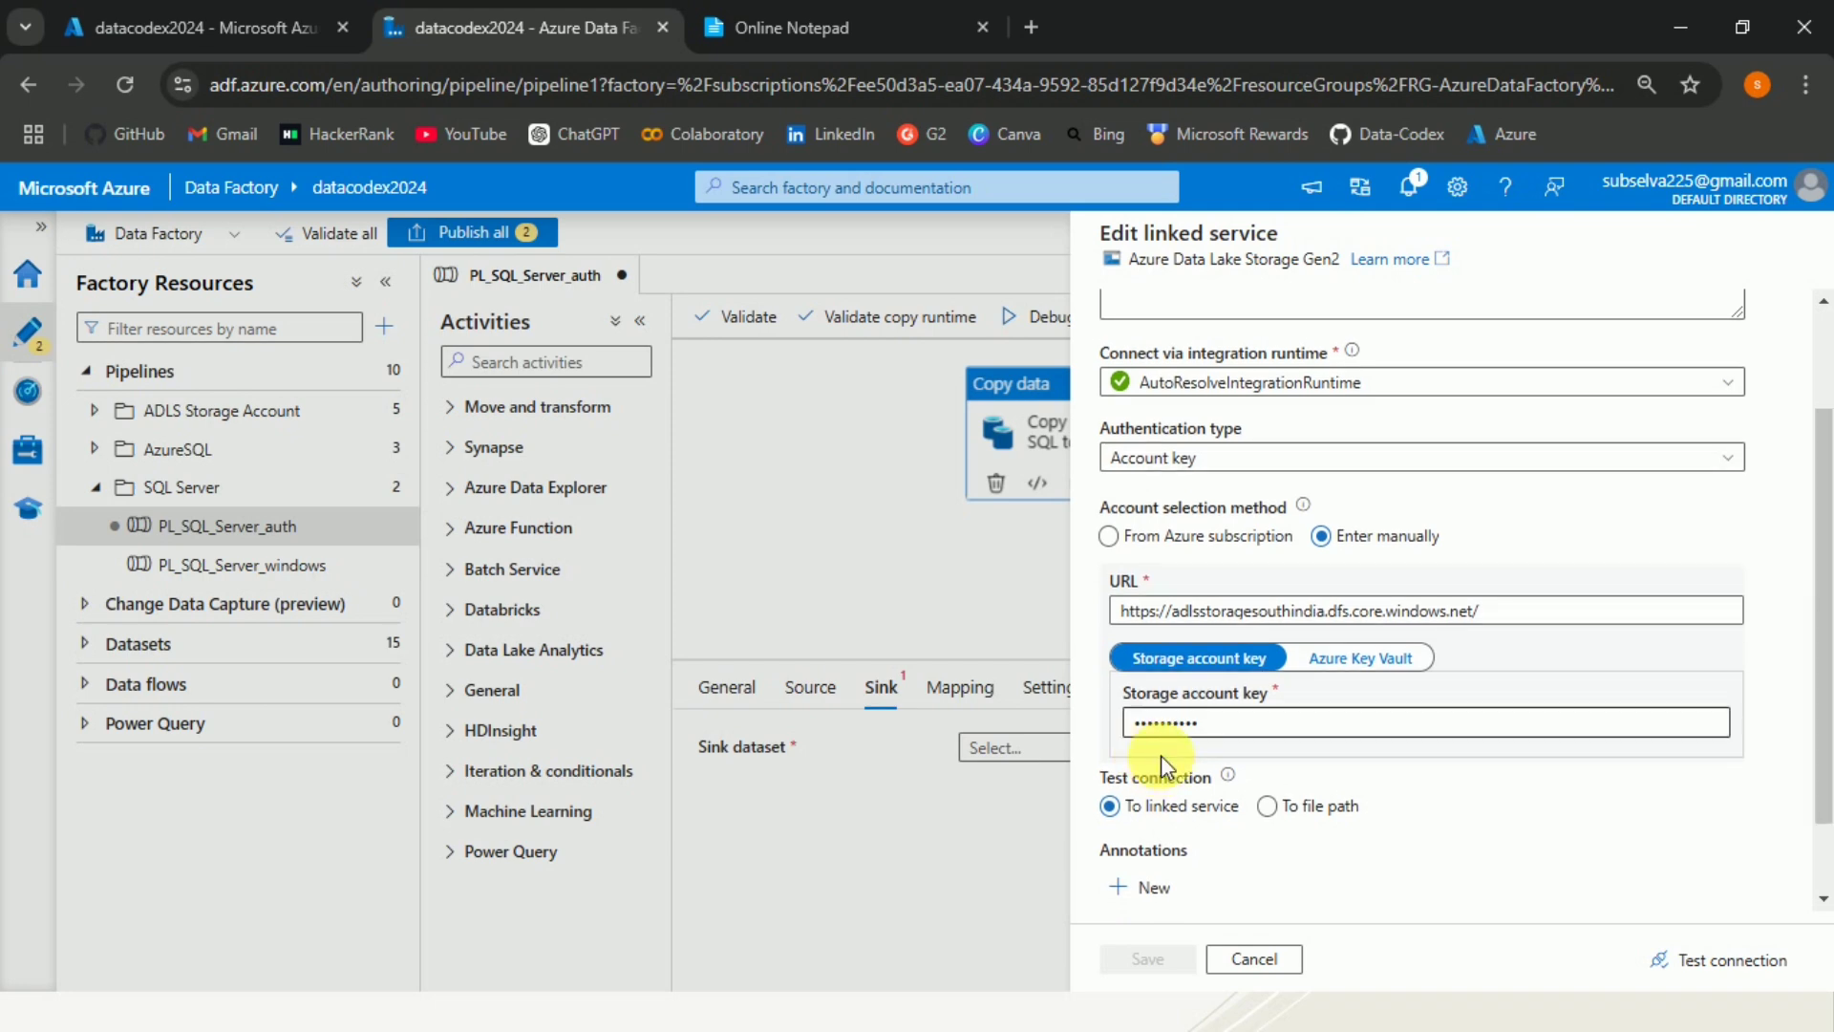
pyautogui.click(1254, 959)
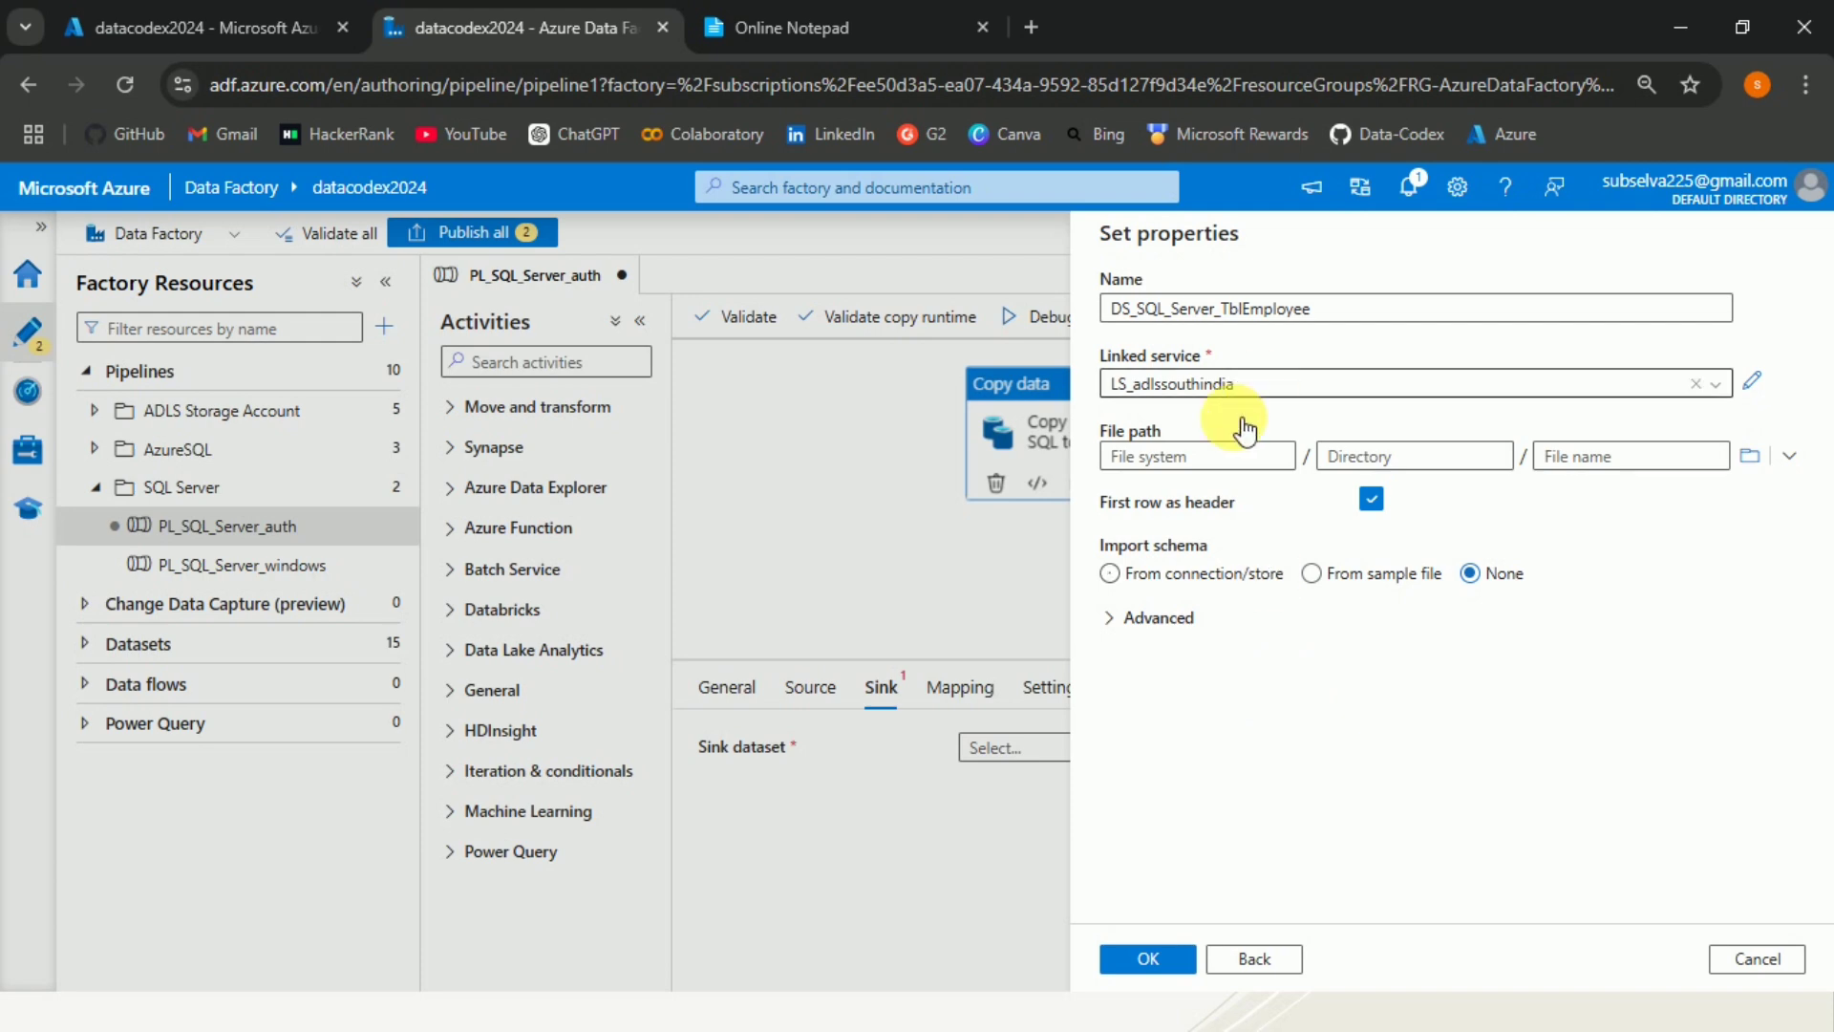
# Browse to the sample/output folder as the sink dataset's file path.
pyautogui.click(1747, 464)
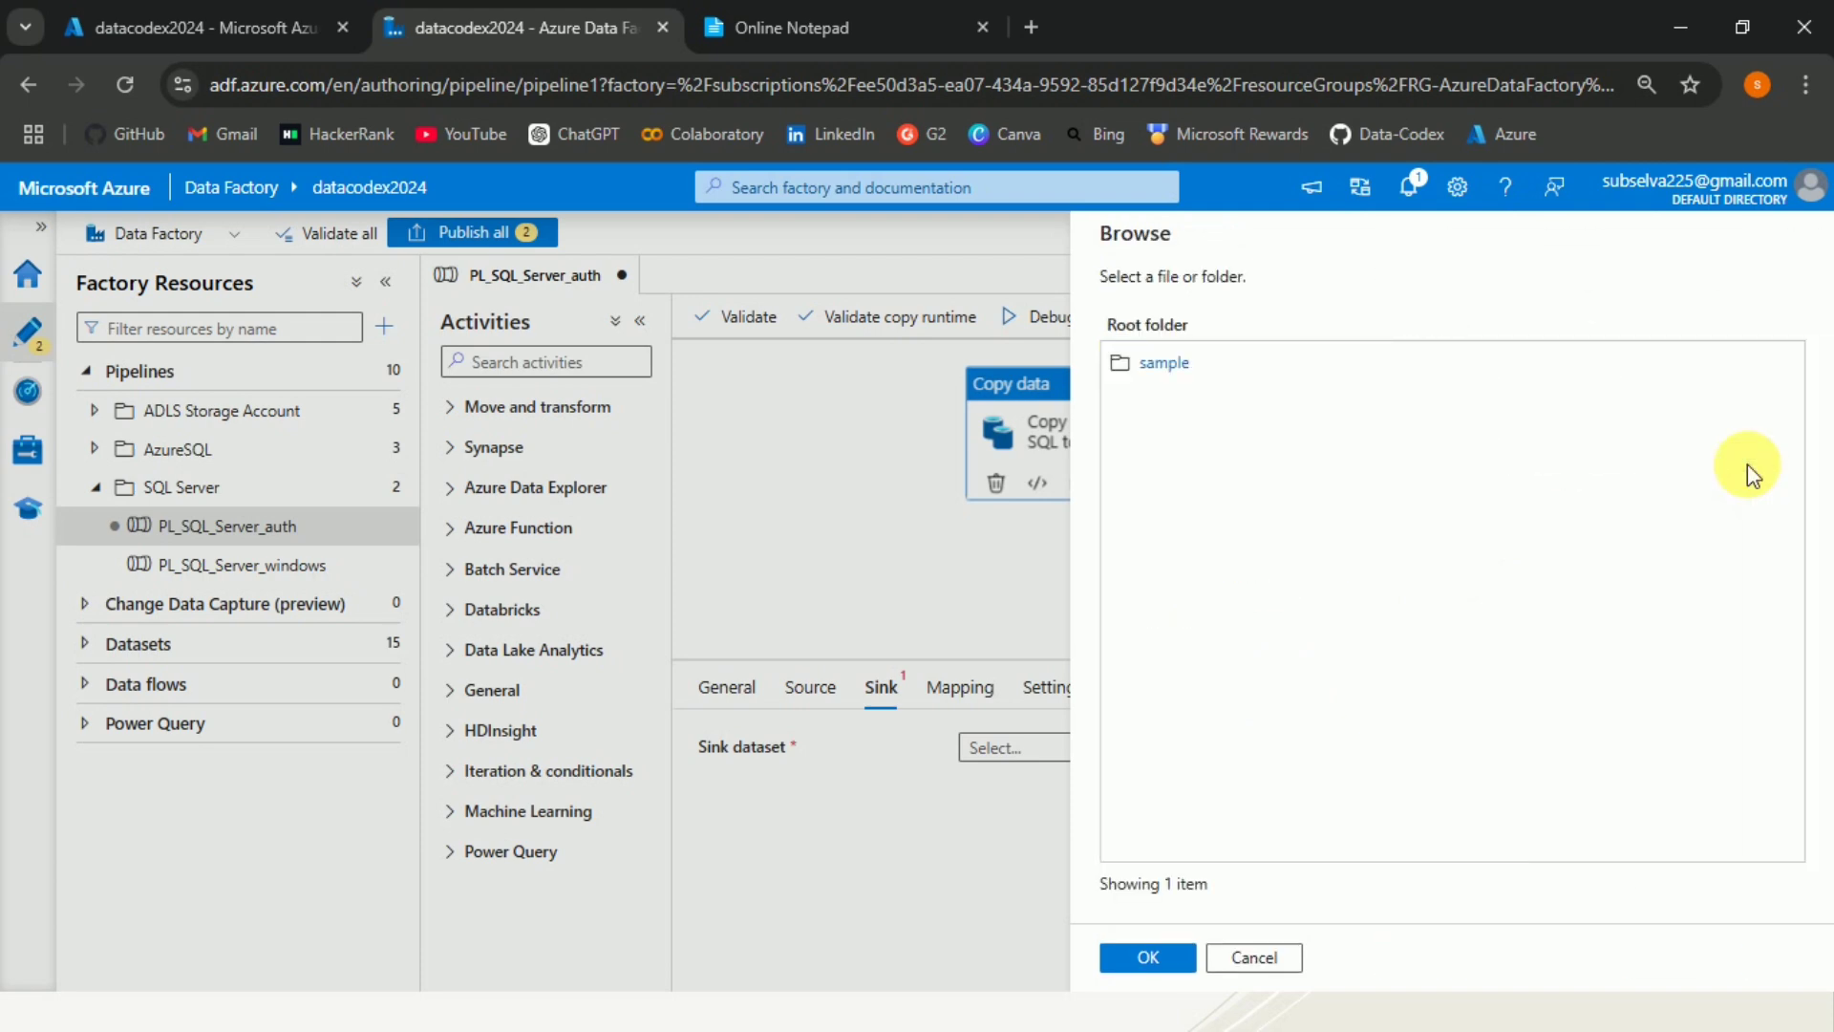
pyautogui.click(1165, 363)
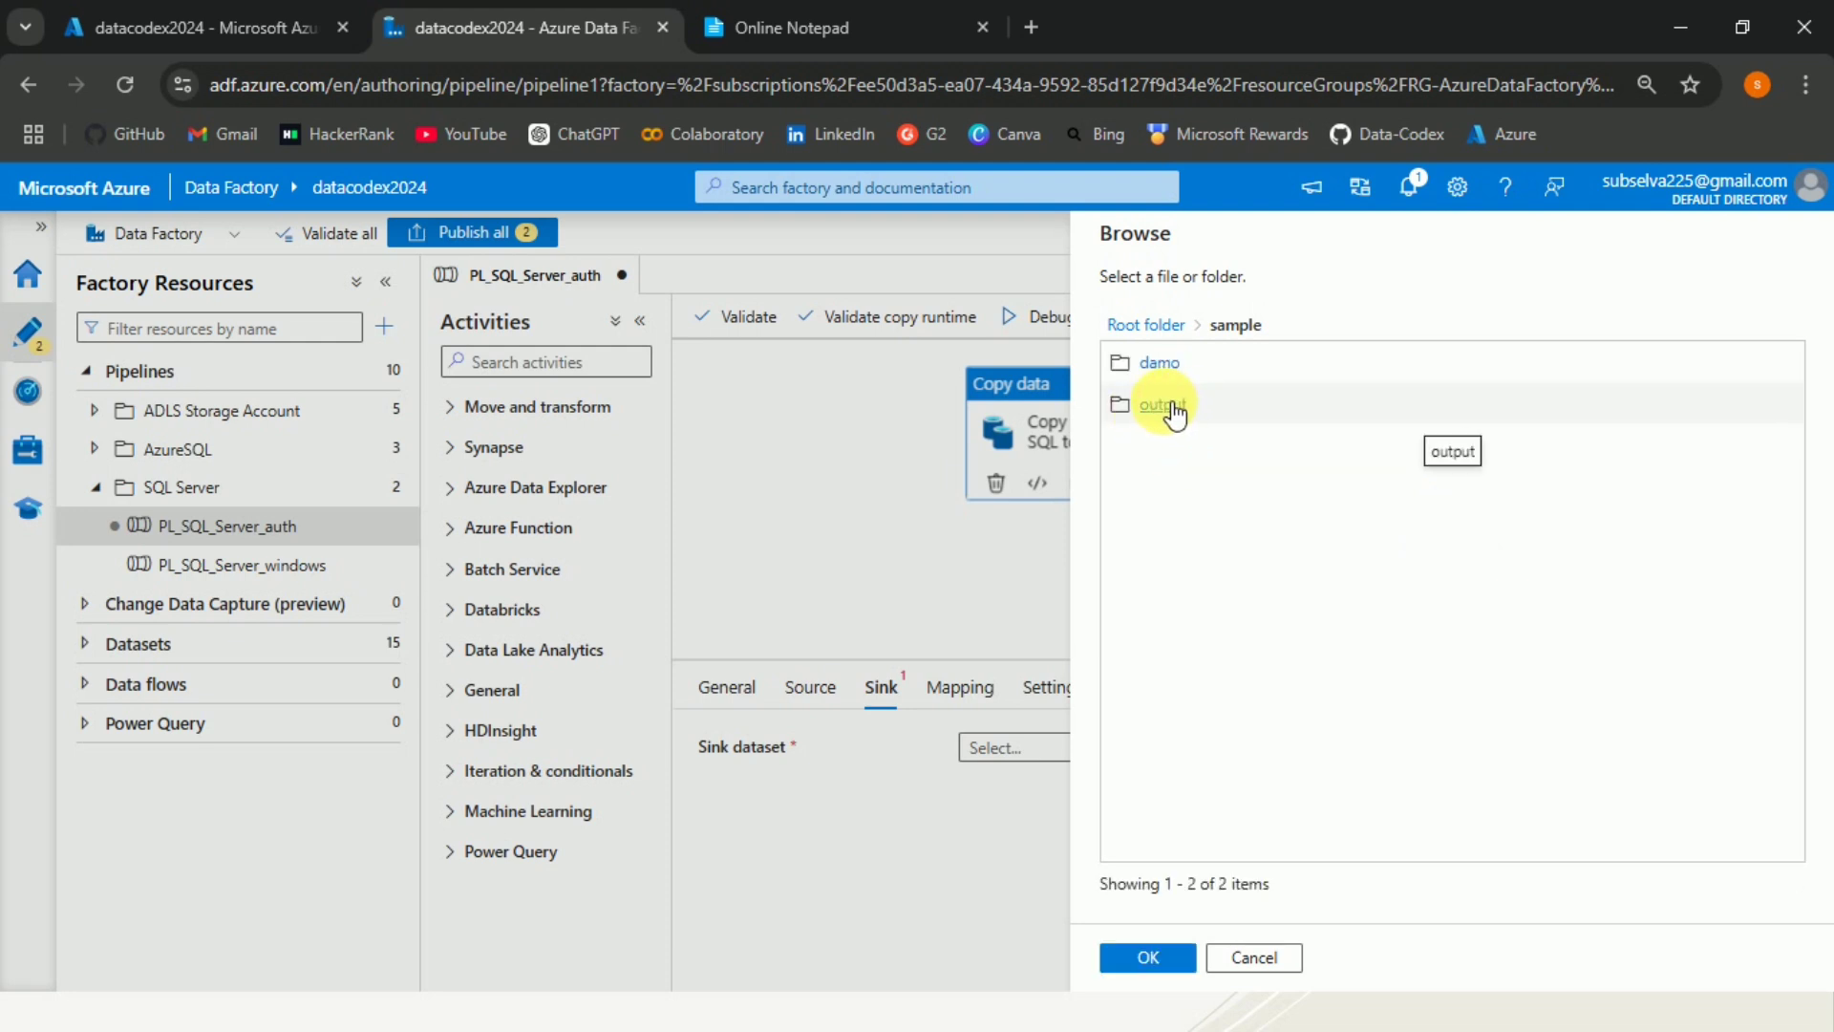
pyautogui.click(1171, 407)
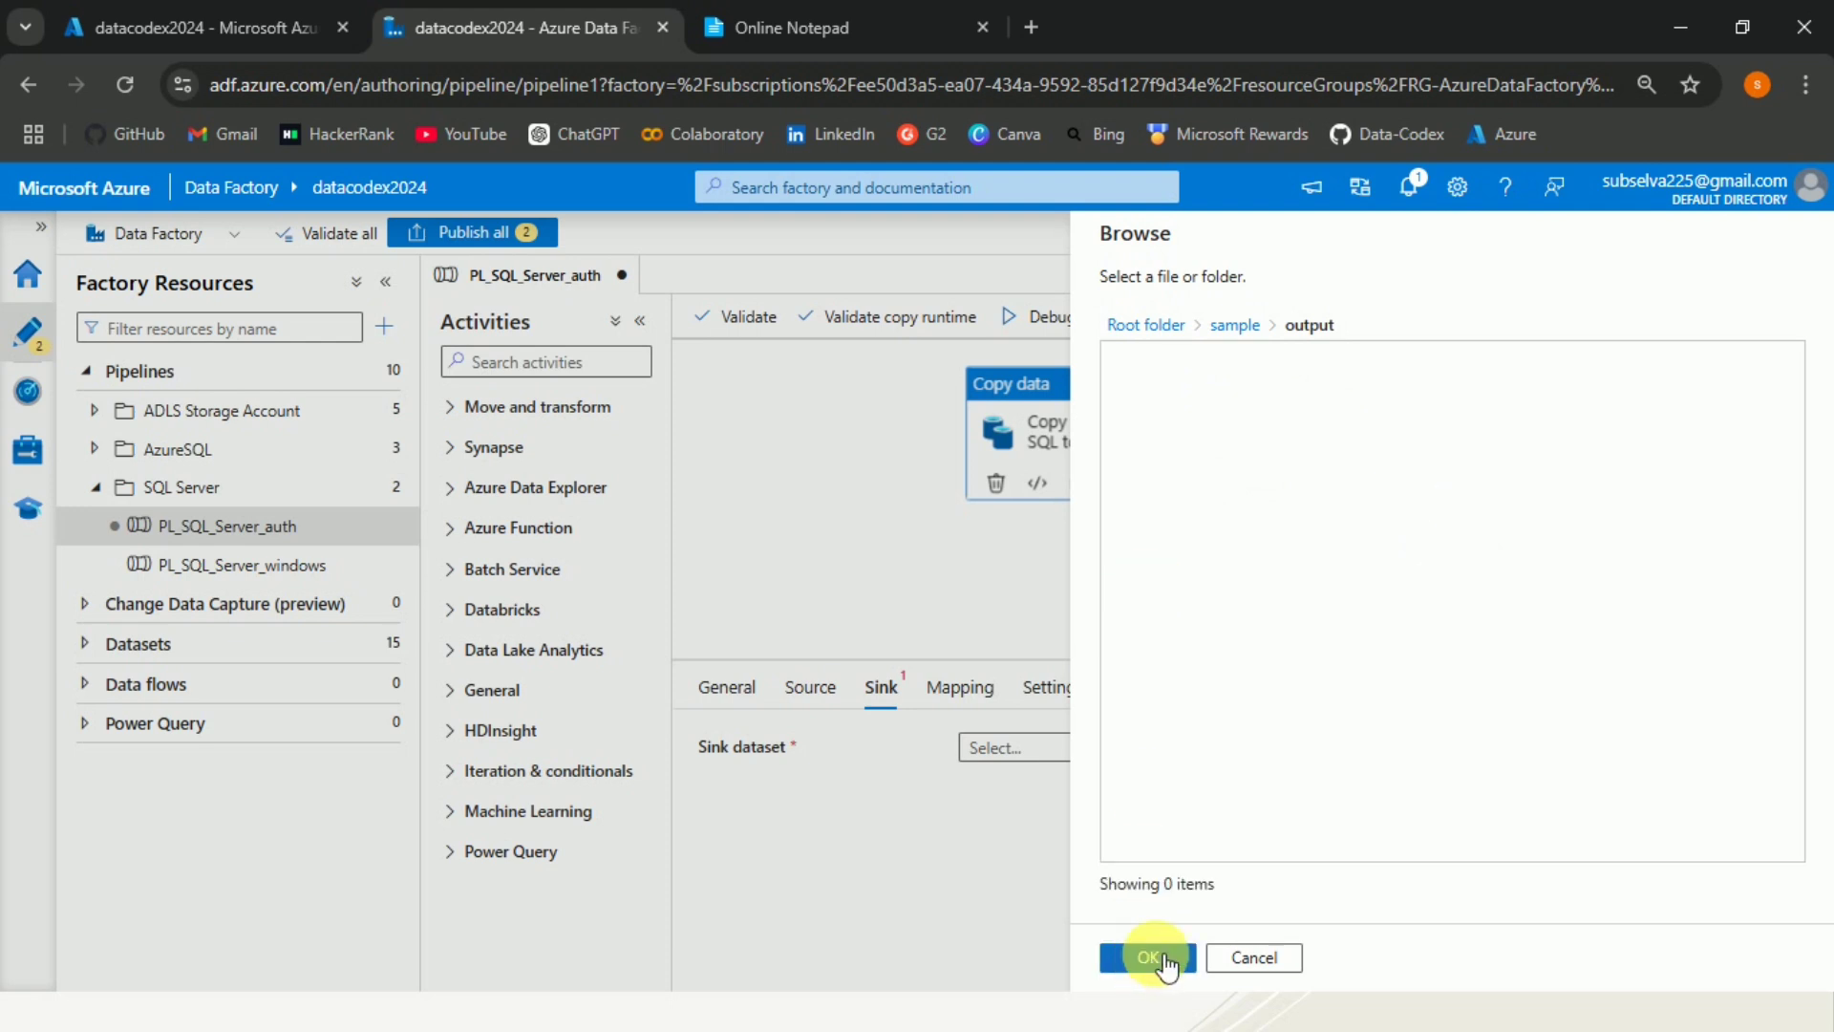
pyautogui.click(1158, 936)
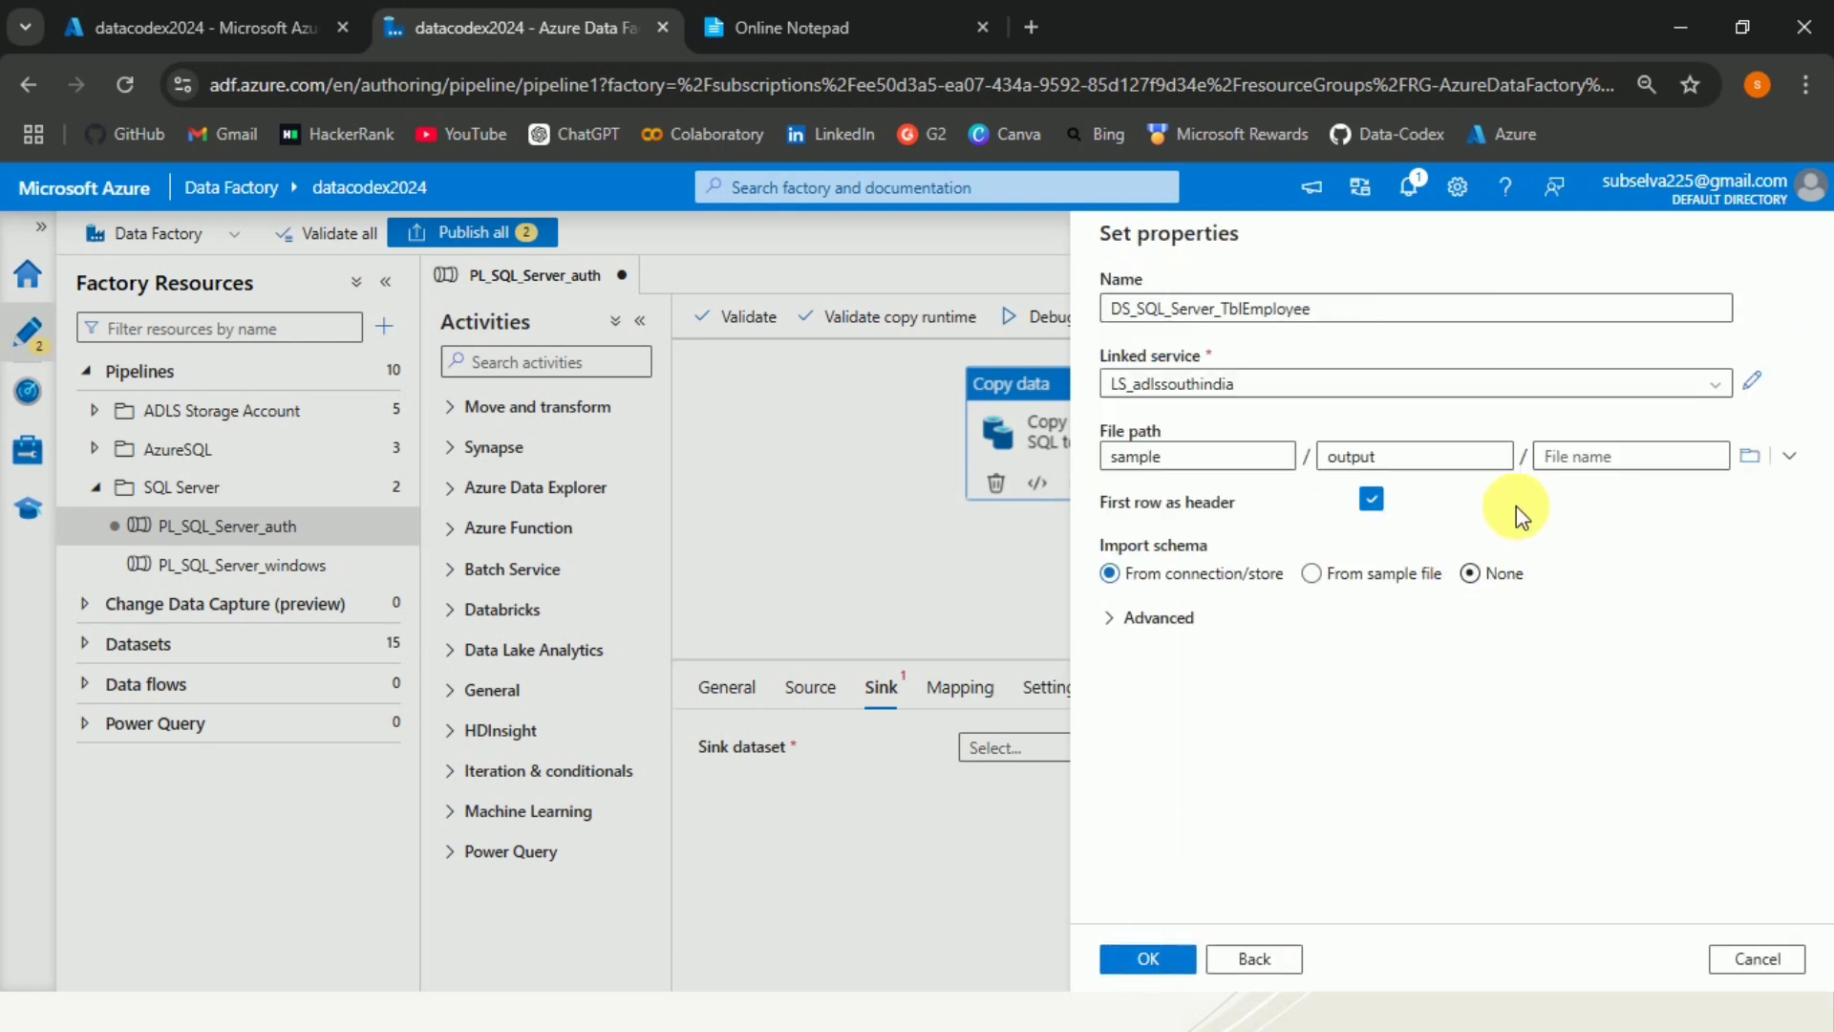
# Set the sink file name to Employees.csv, choose no schema import, and confirm the sink dataset.
pyautogui.click(1571, 457)
pyautogui.write('E')
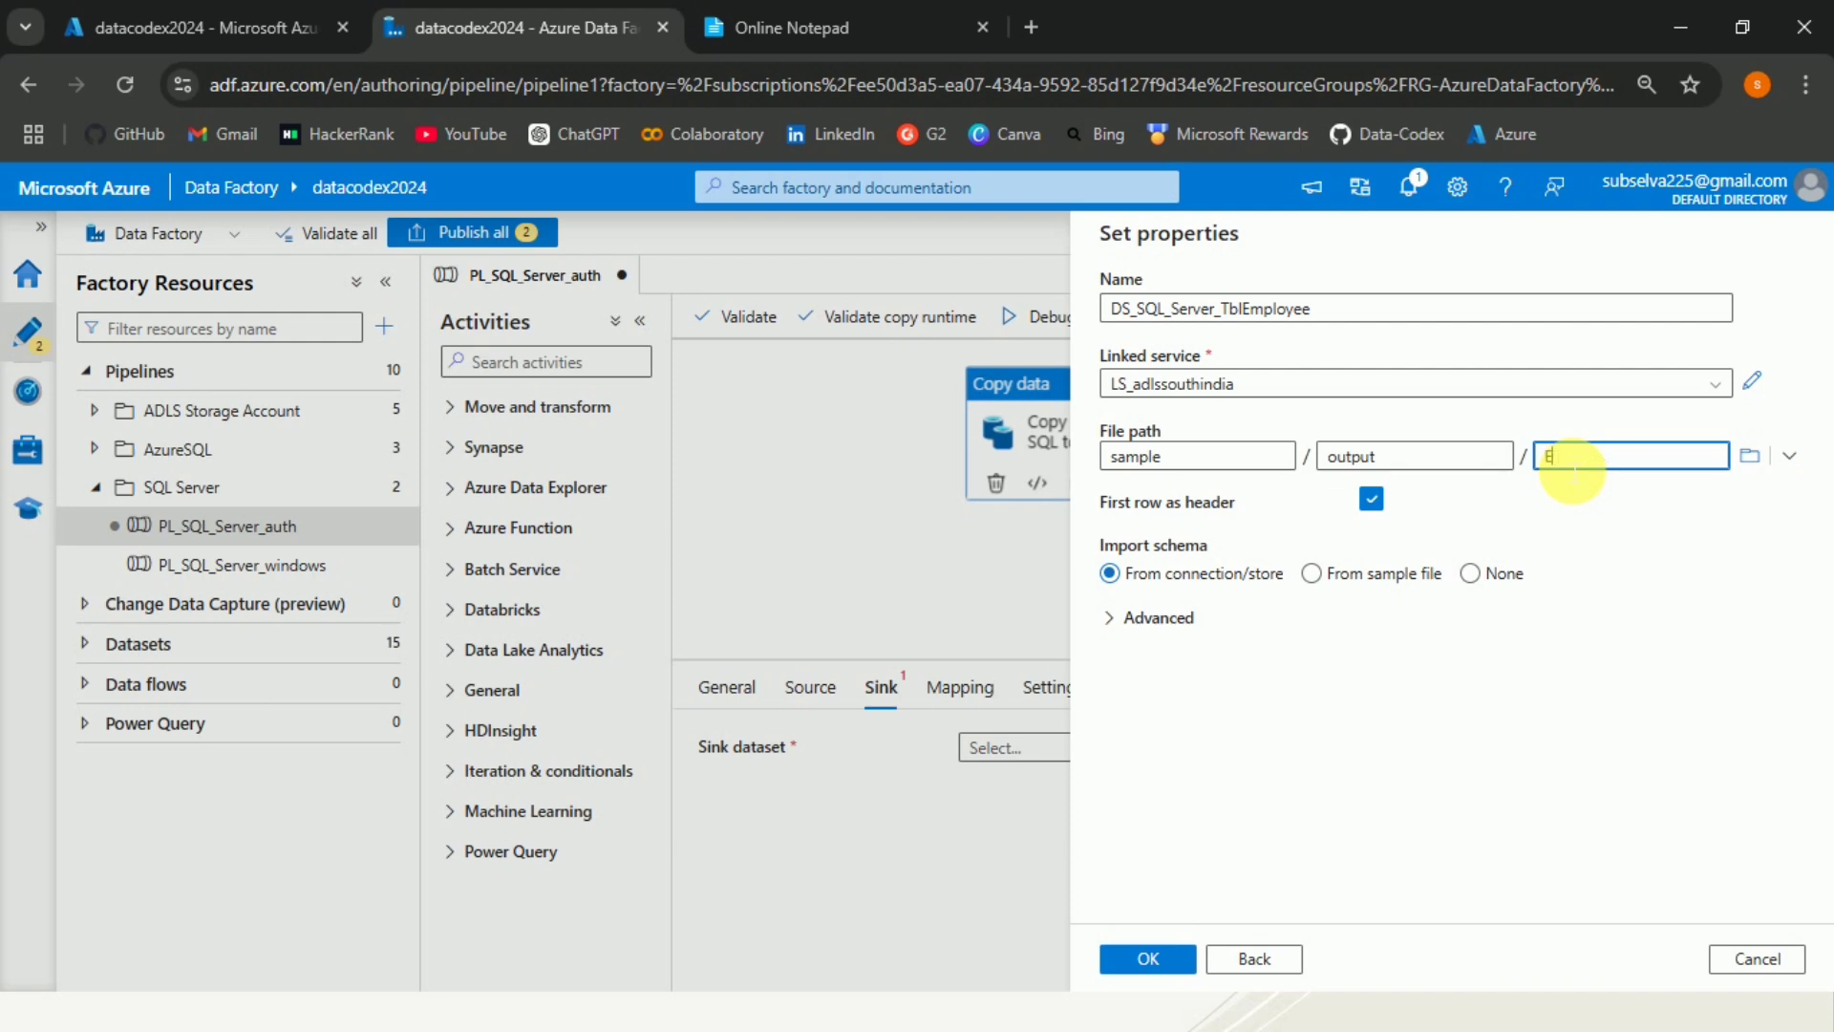
pyautogui.write('mployees.csv')
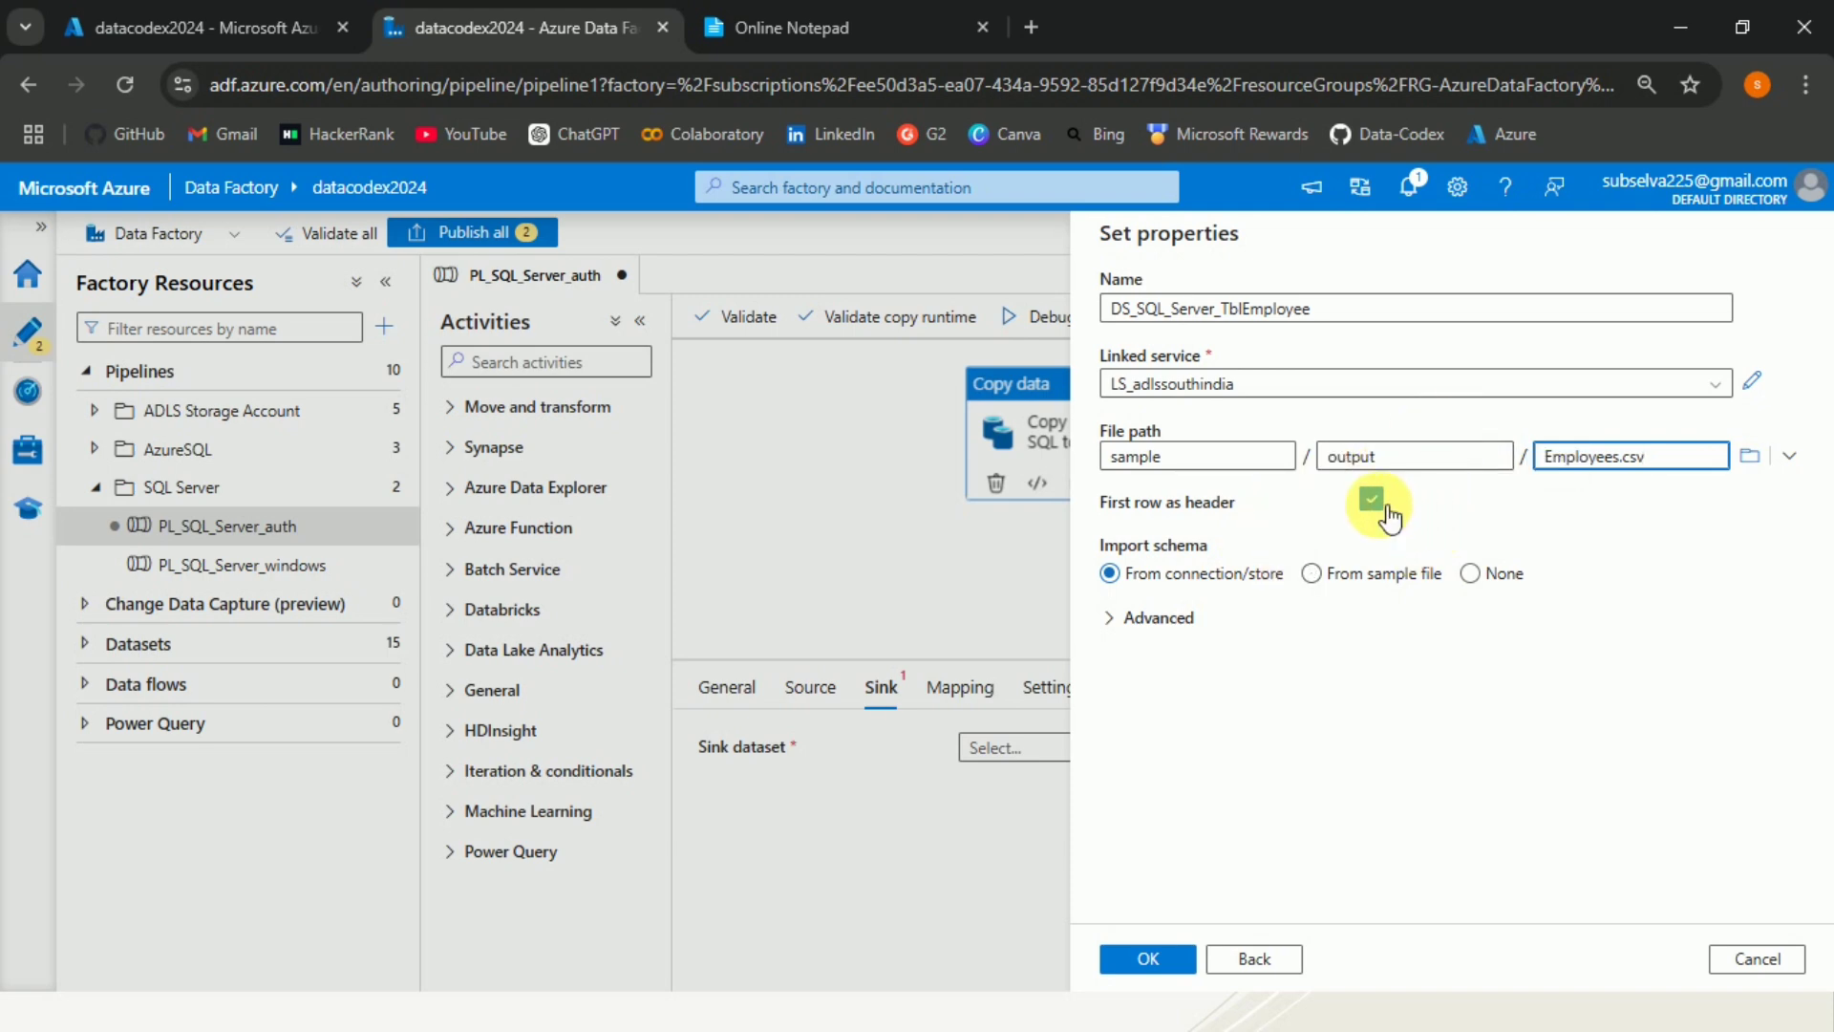
pyautogui.click(1475, 575)
pyautogui.click(1181, 956)
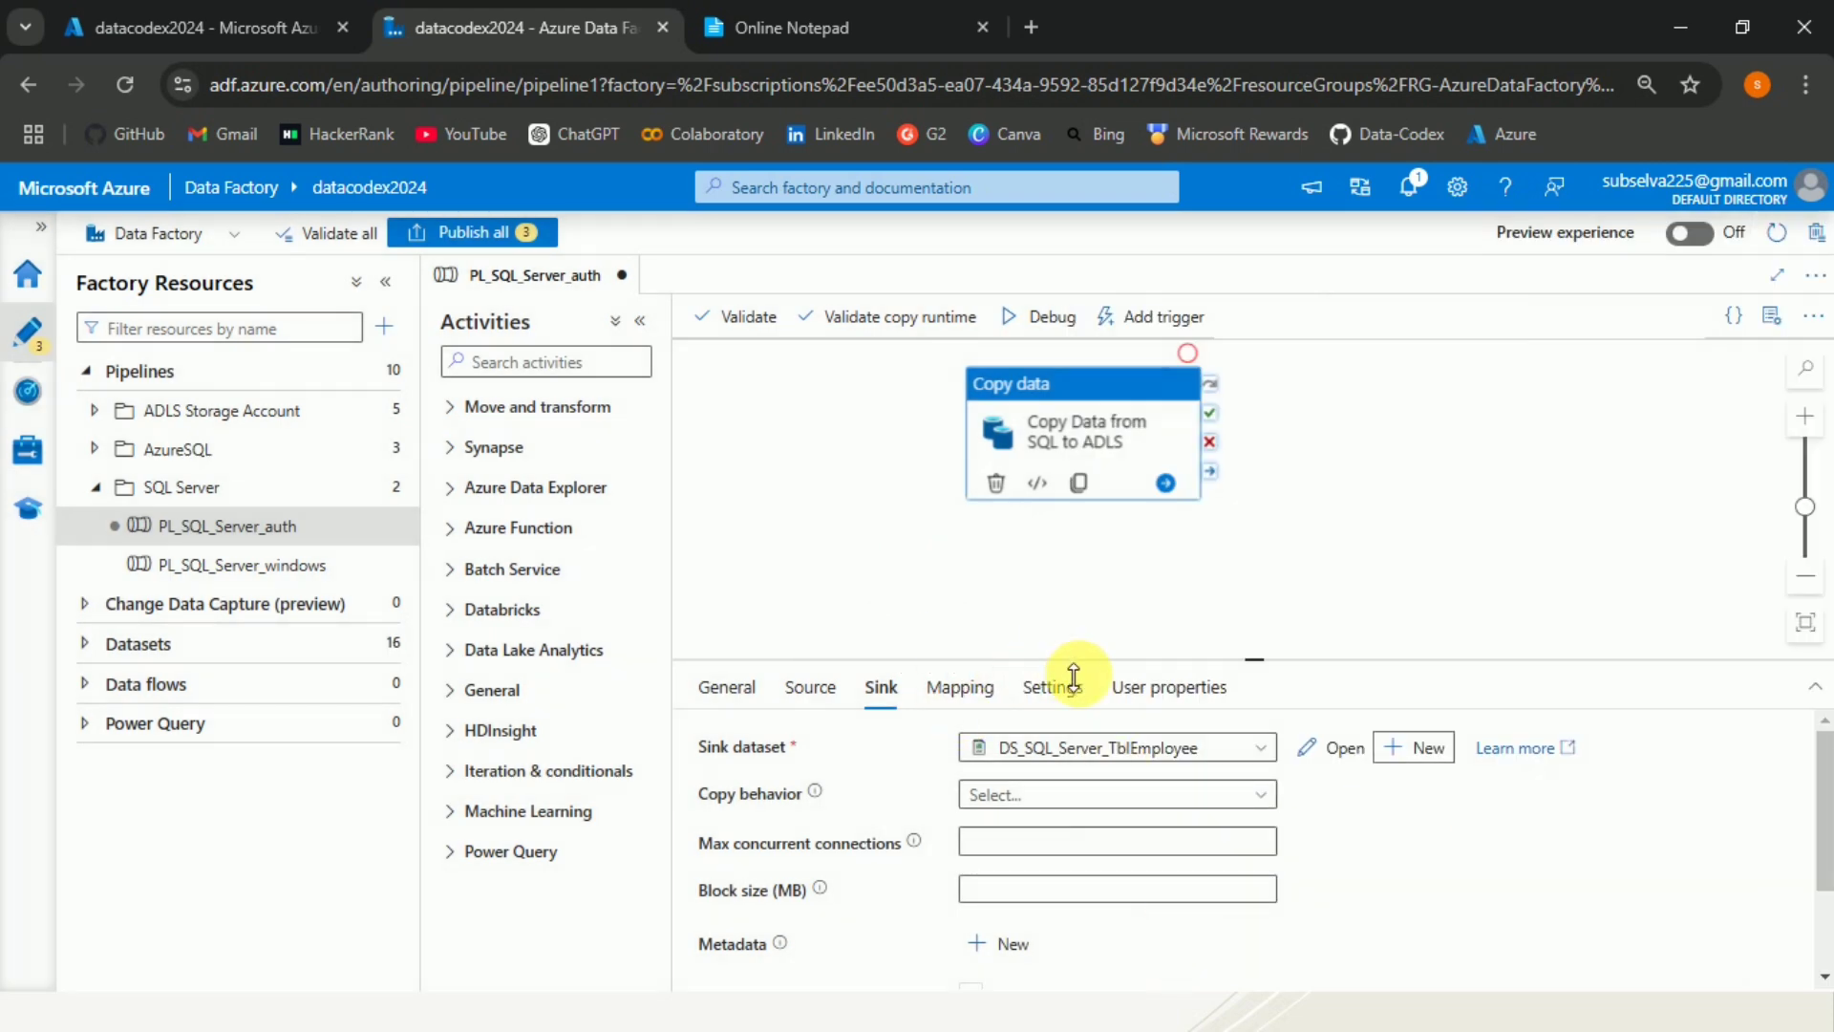
# Validate the pipeline and close the validation output.
pyautogui.moveTo(1068, 664); pyautogui.dragTo(1079, 590)
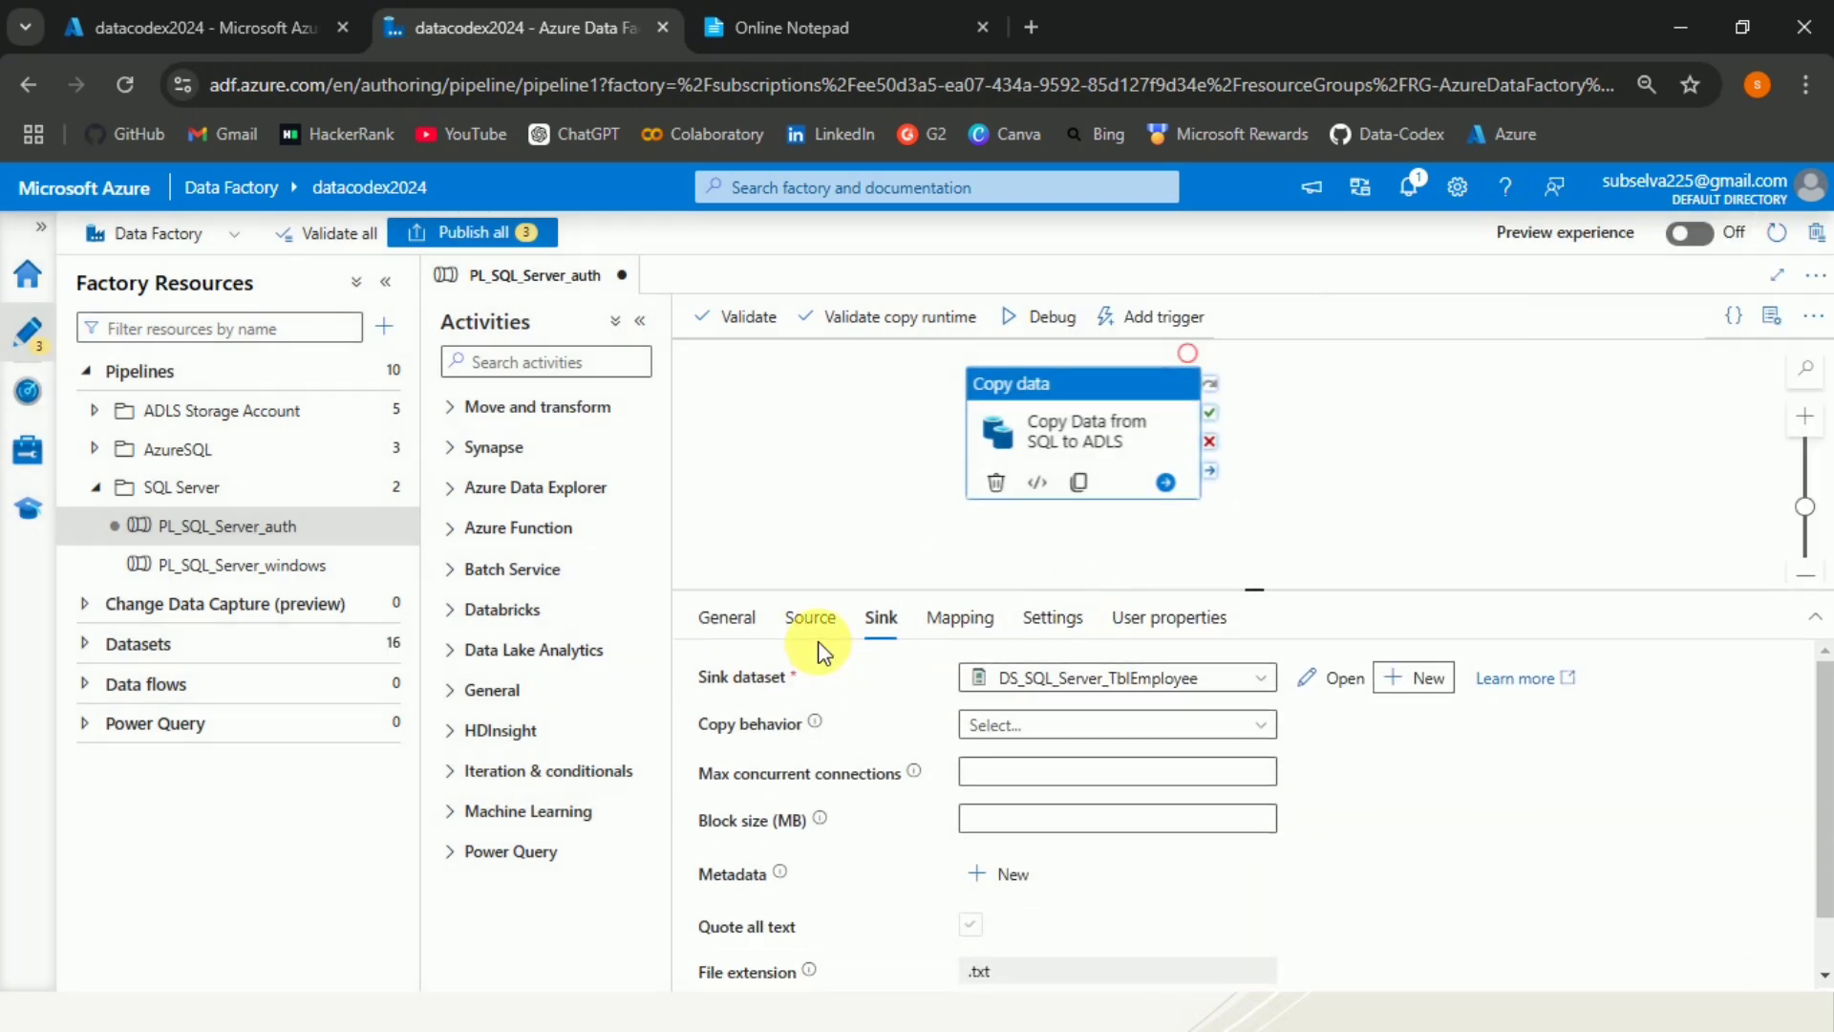
pyautogui.click(814, 621)
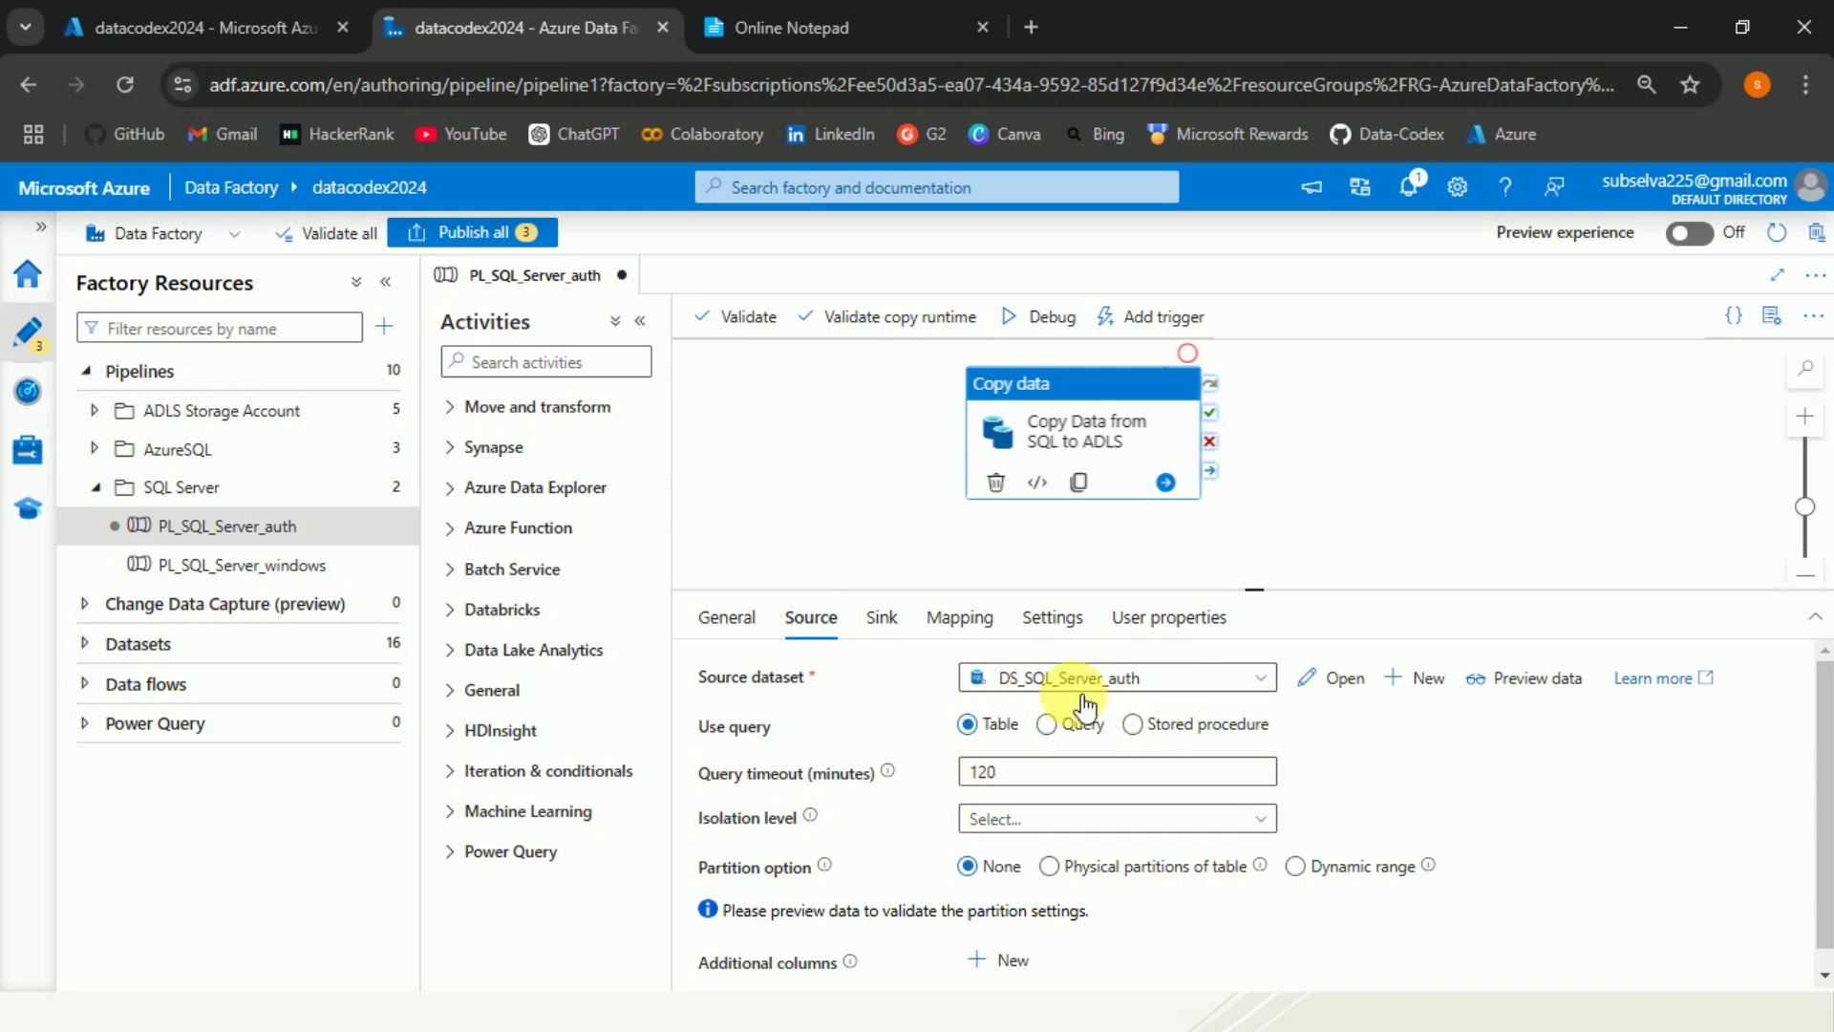
pyautogui.click(881, 618)
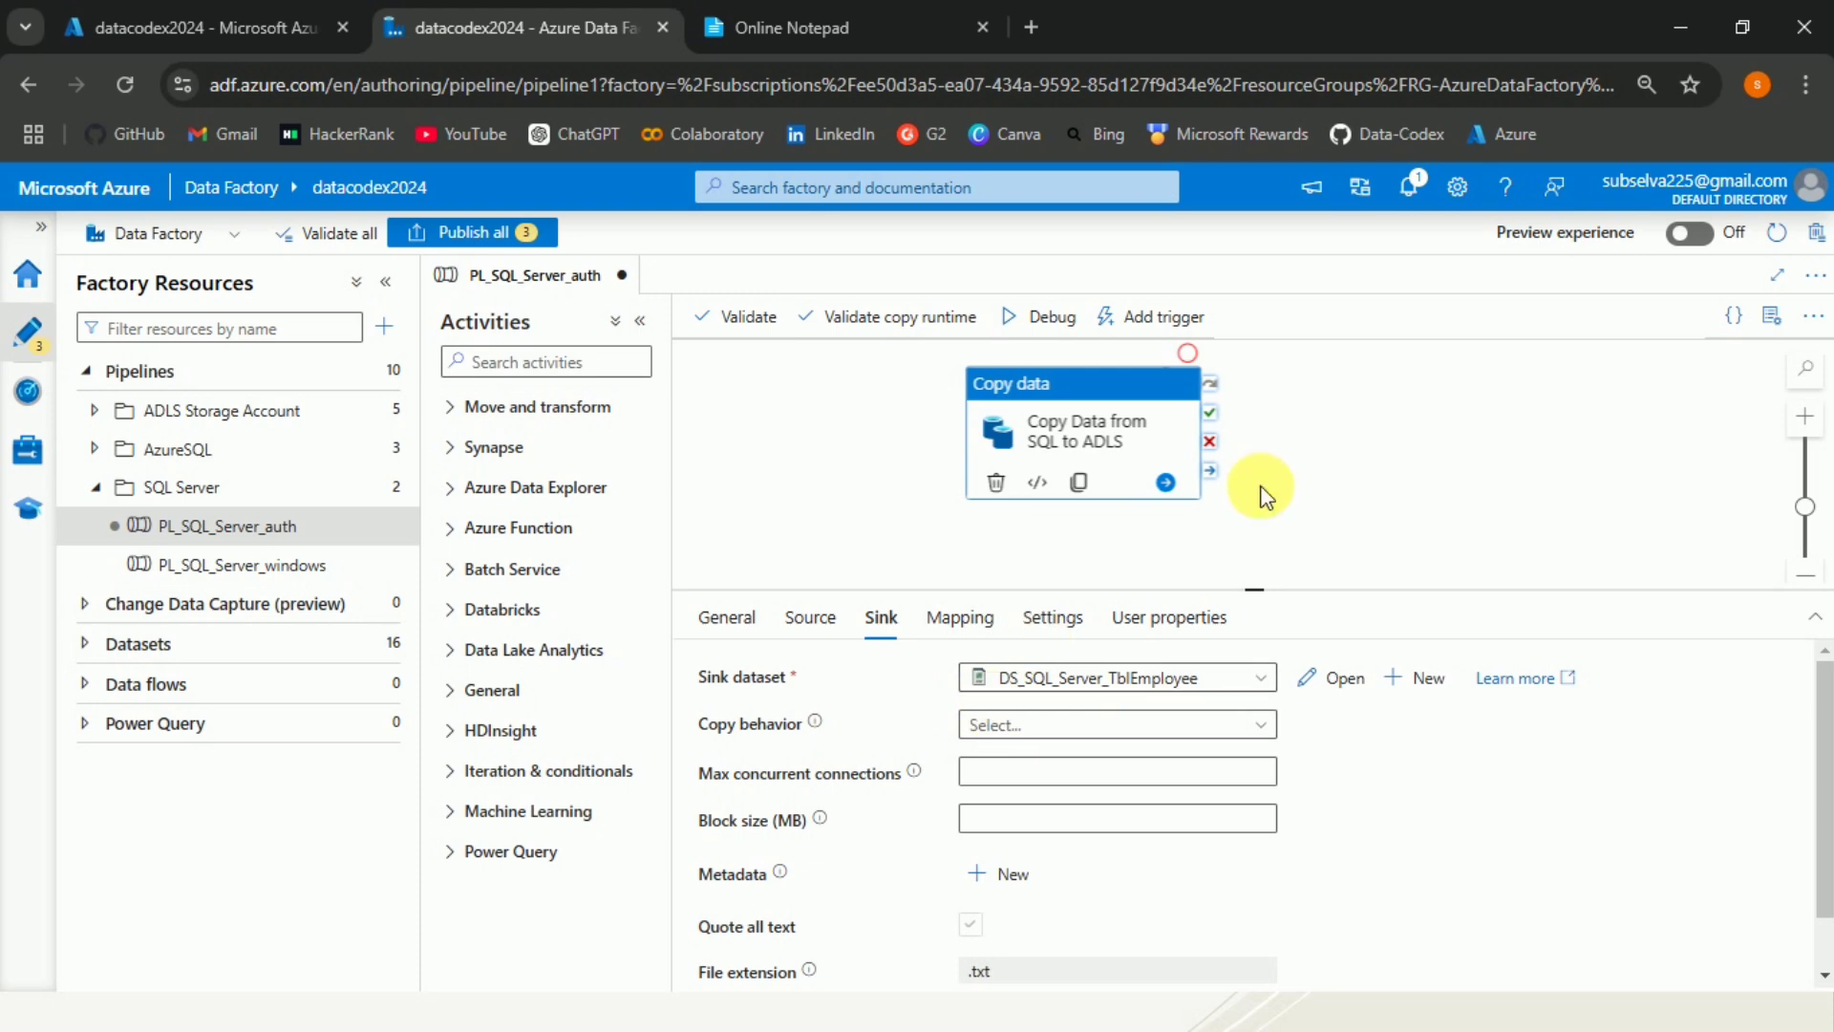
pyautogui.click(733, 316)
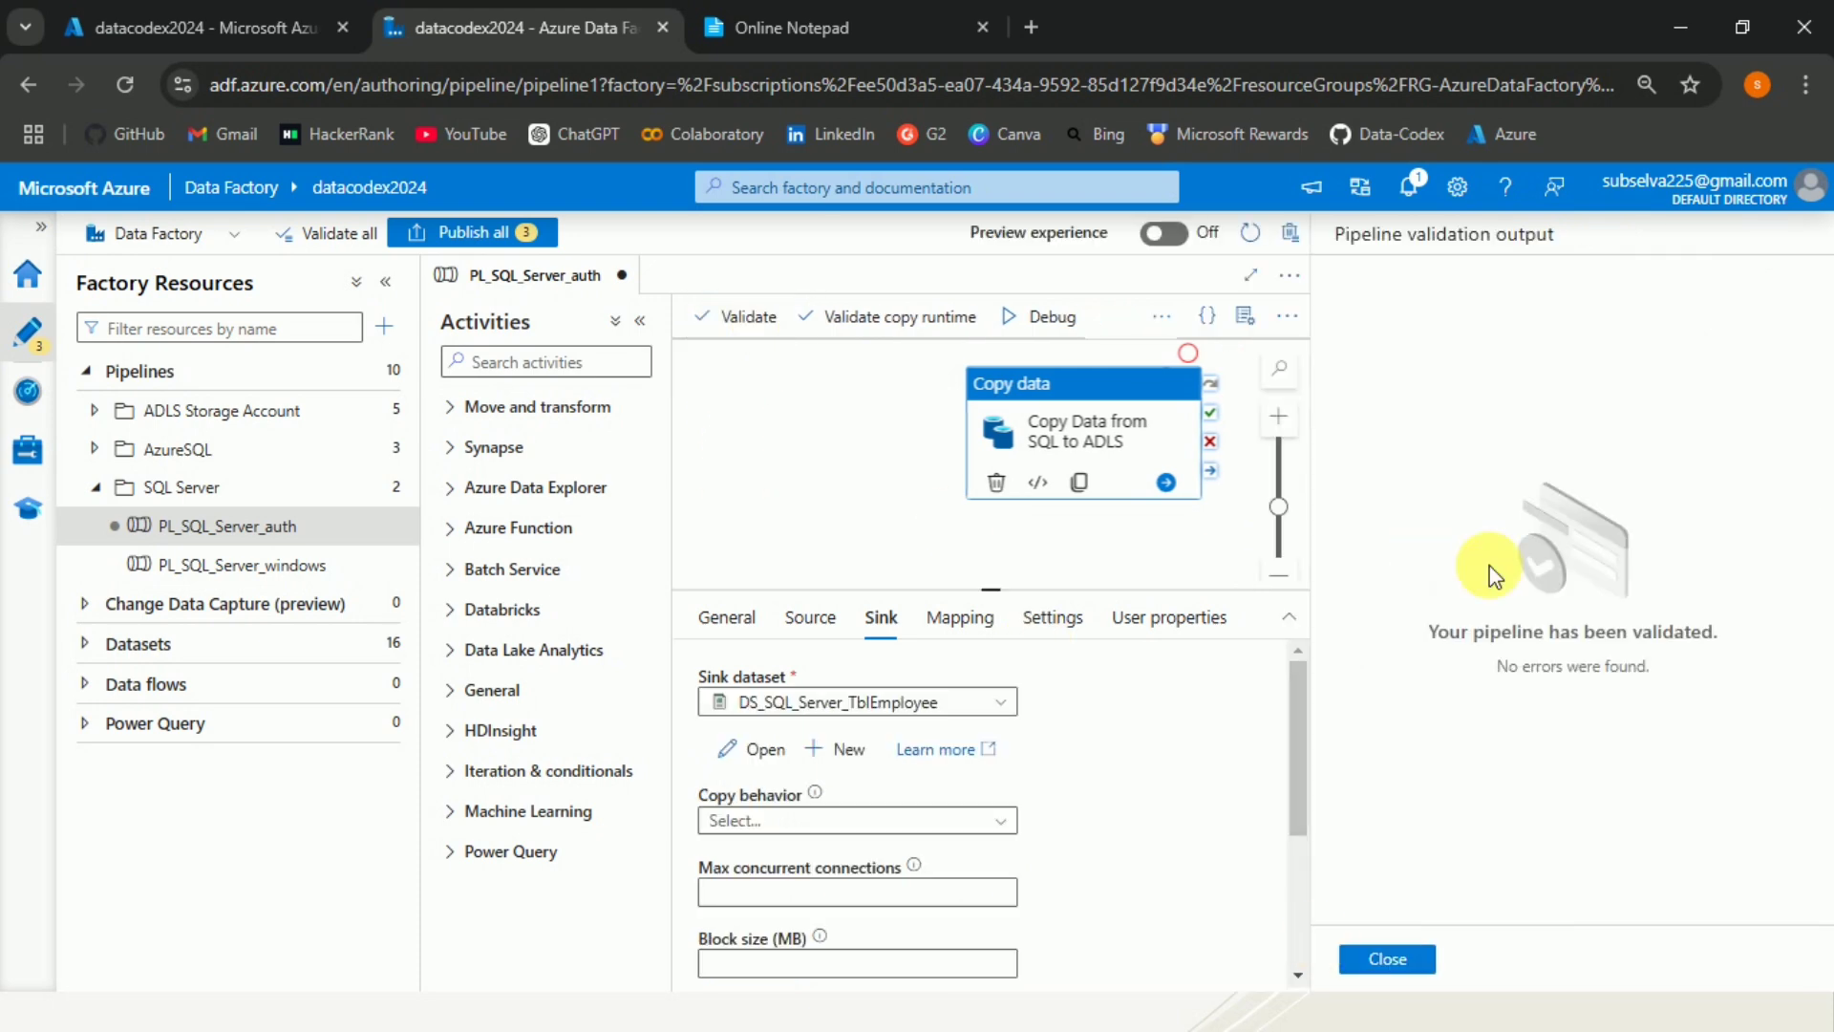
pyautogui.click(1421, 965)
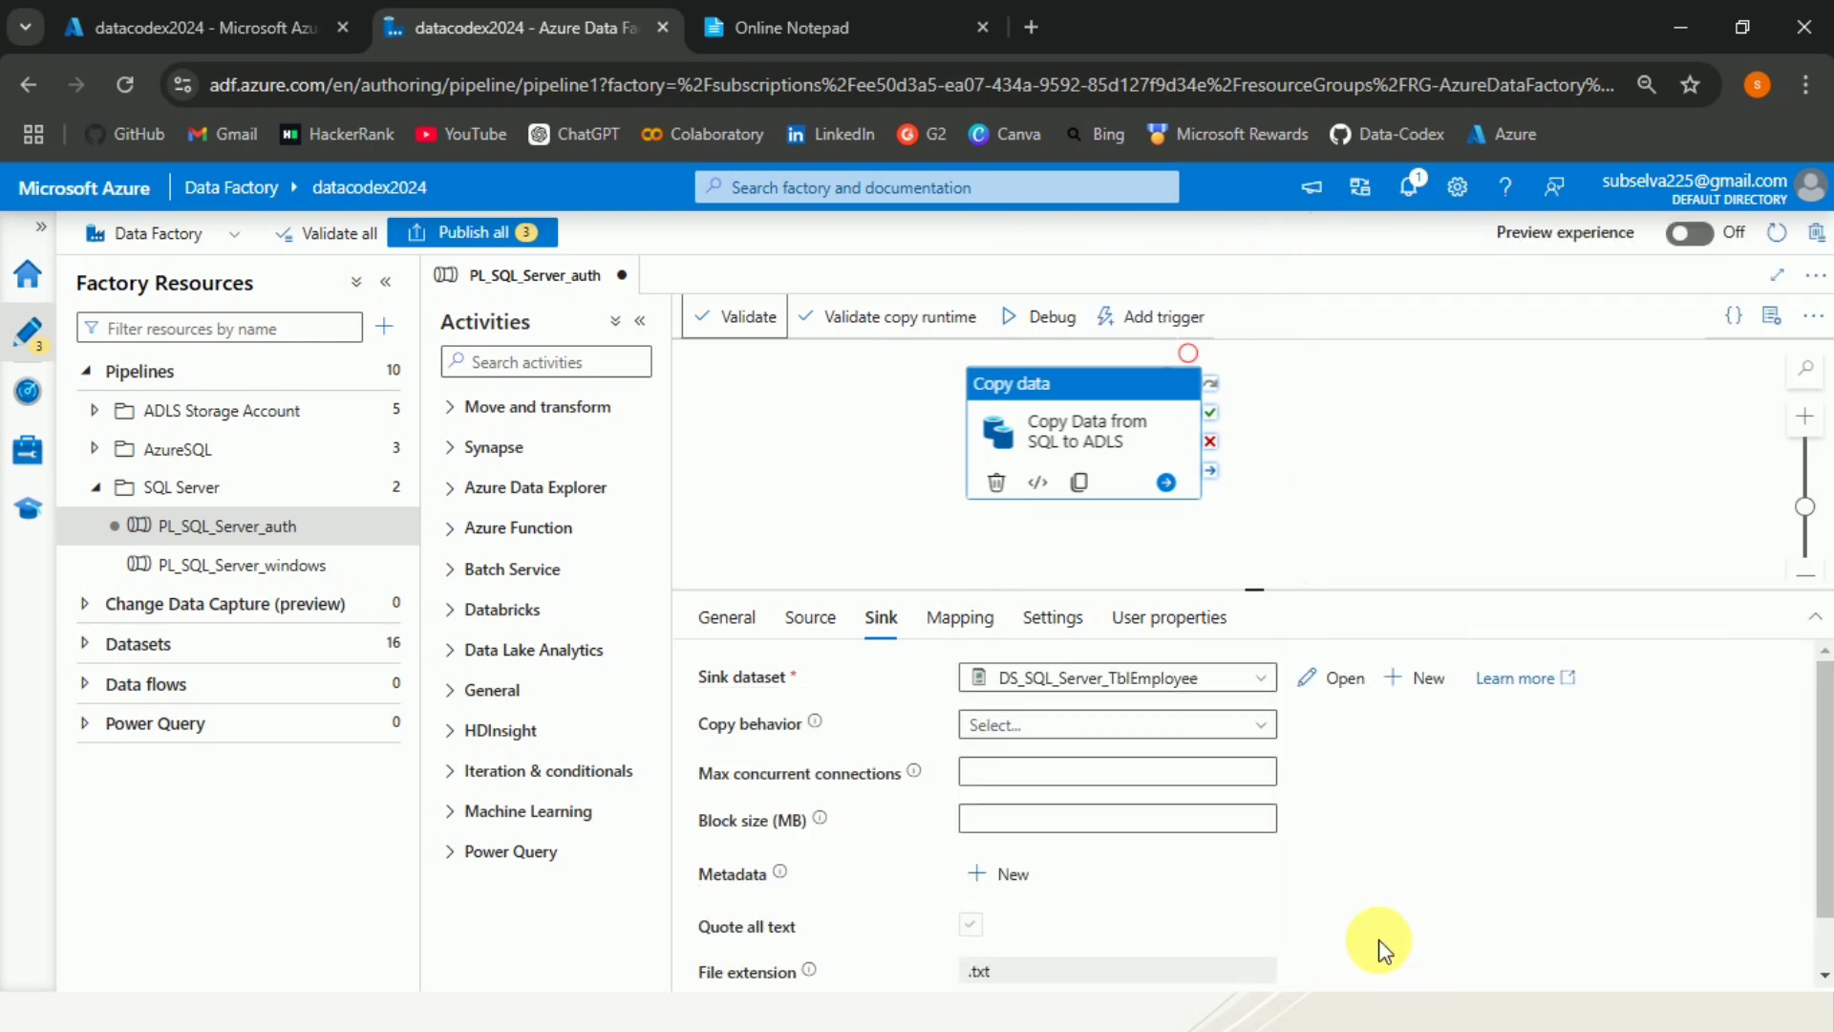
# Debug the pipeline and refresh its run output repeatedly to follow the copy activity's status.
pyautogui.click(1056, 320)
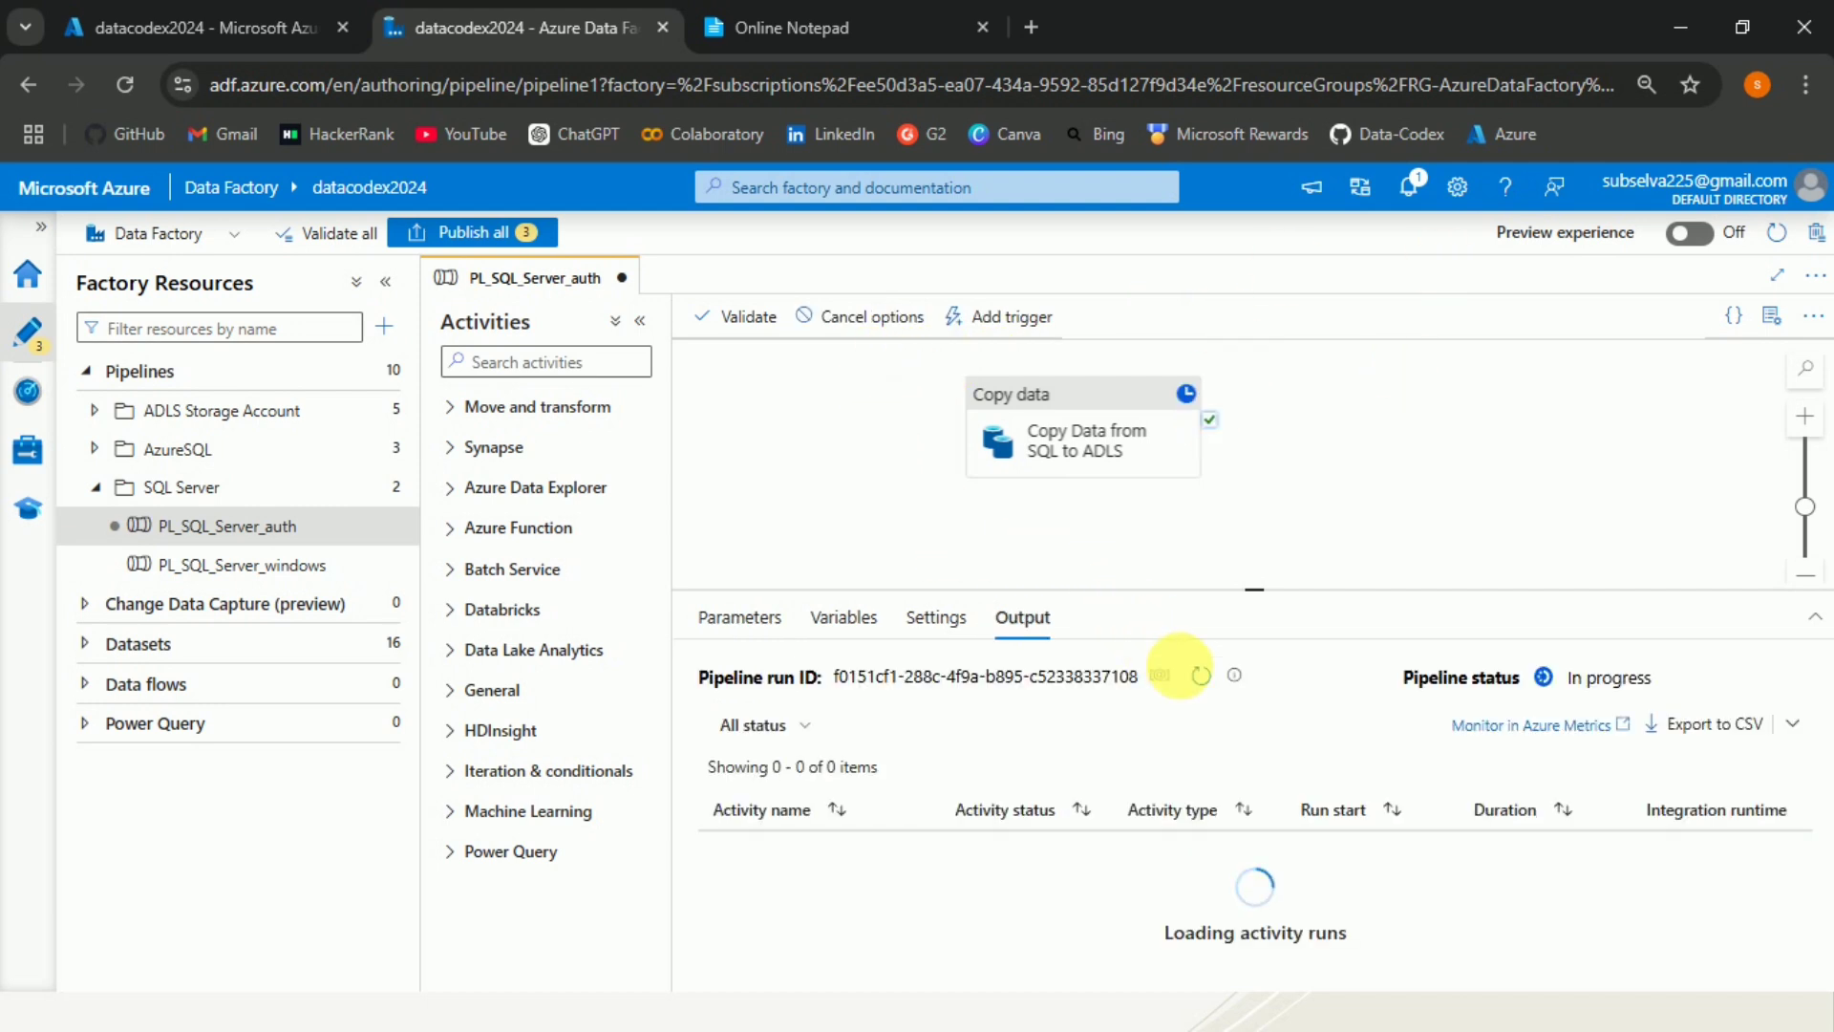
pyautogui.click(1201, 675)
pyautogui.click(1201, 676)
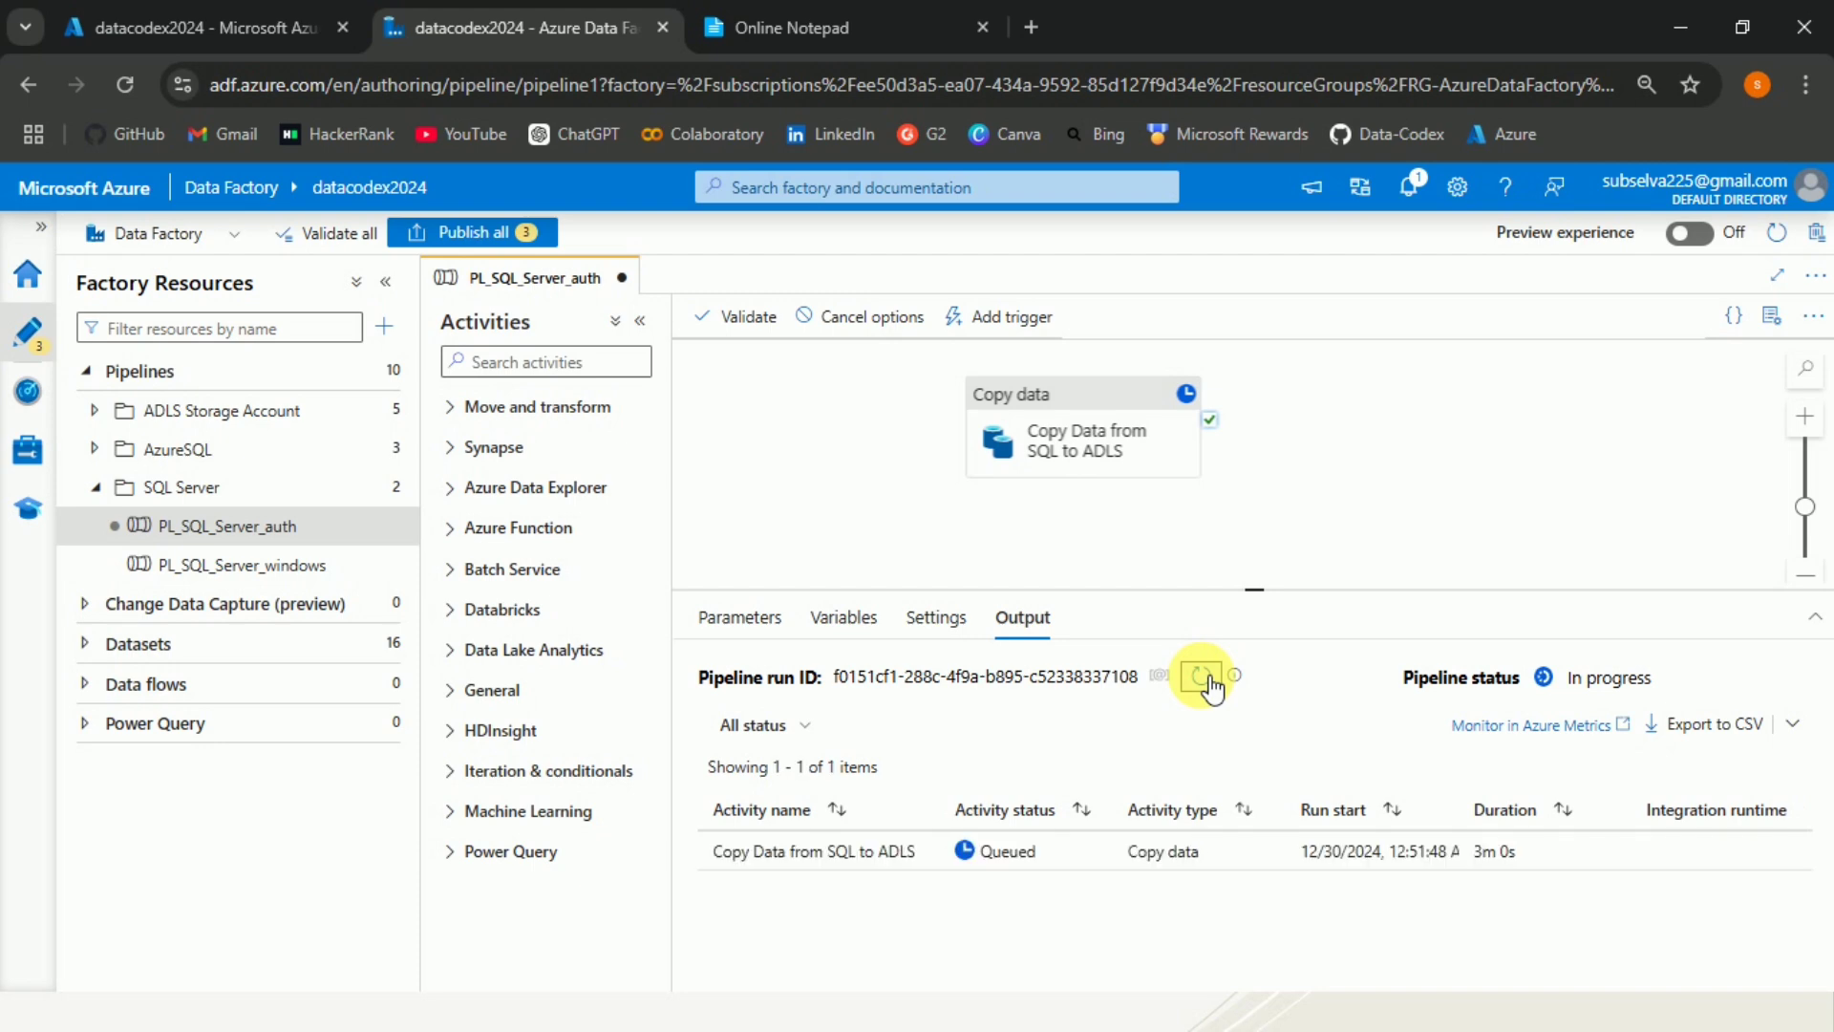
pyautogui.click(1207, 680)
pyautogui.click(1205, 680)
pyautogui.click(1206, 680)
pyautogui.click(1204, 678)
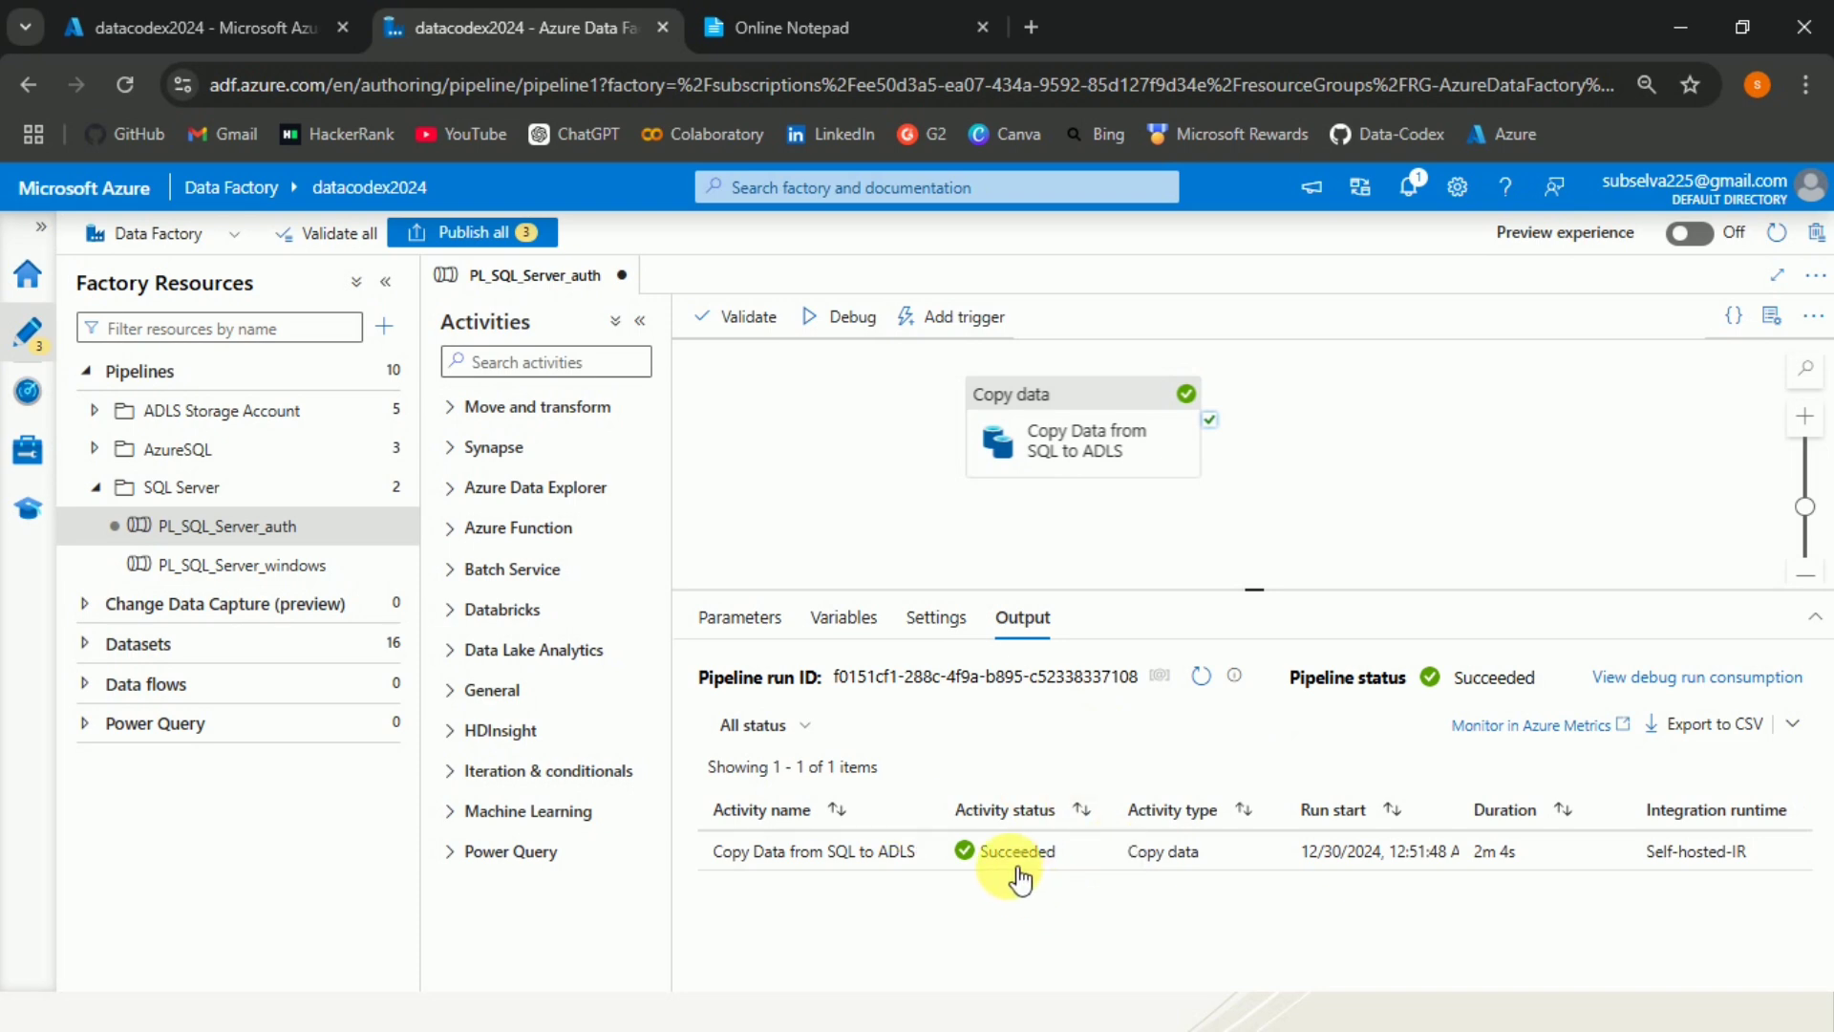
# Open the copy activity's run details to examine the data read and written, then close them.
pyautogui.moveTo(934, 849)
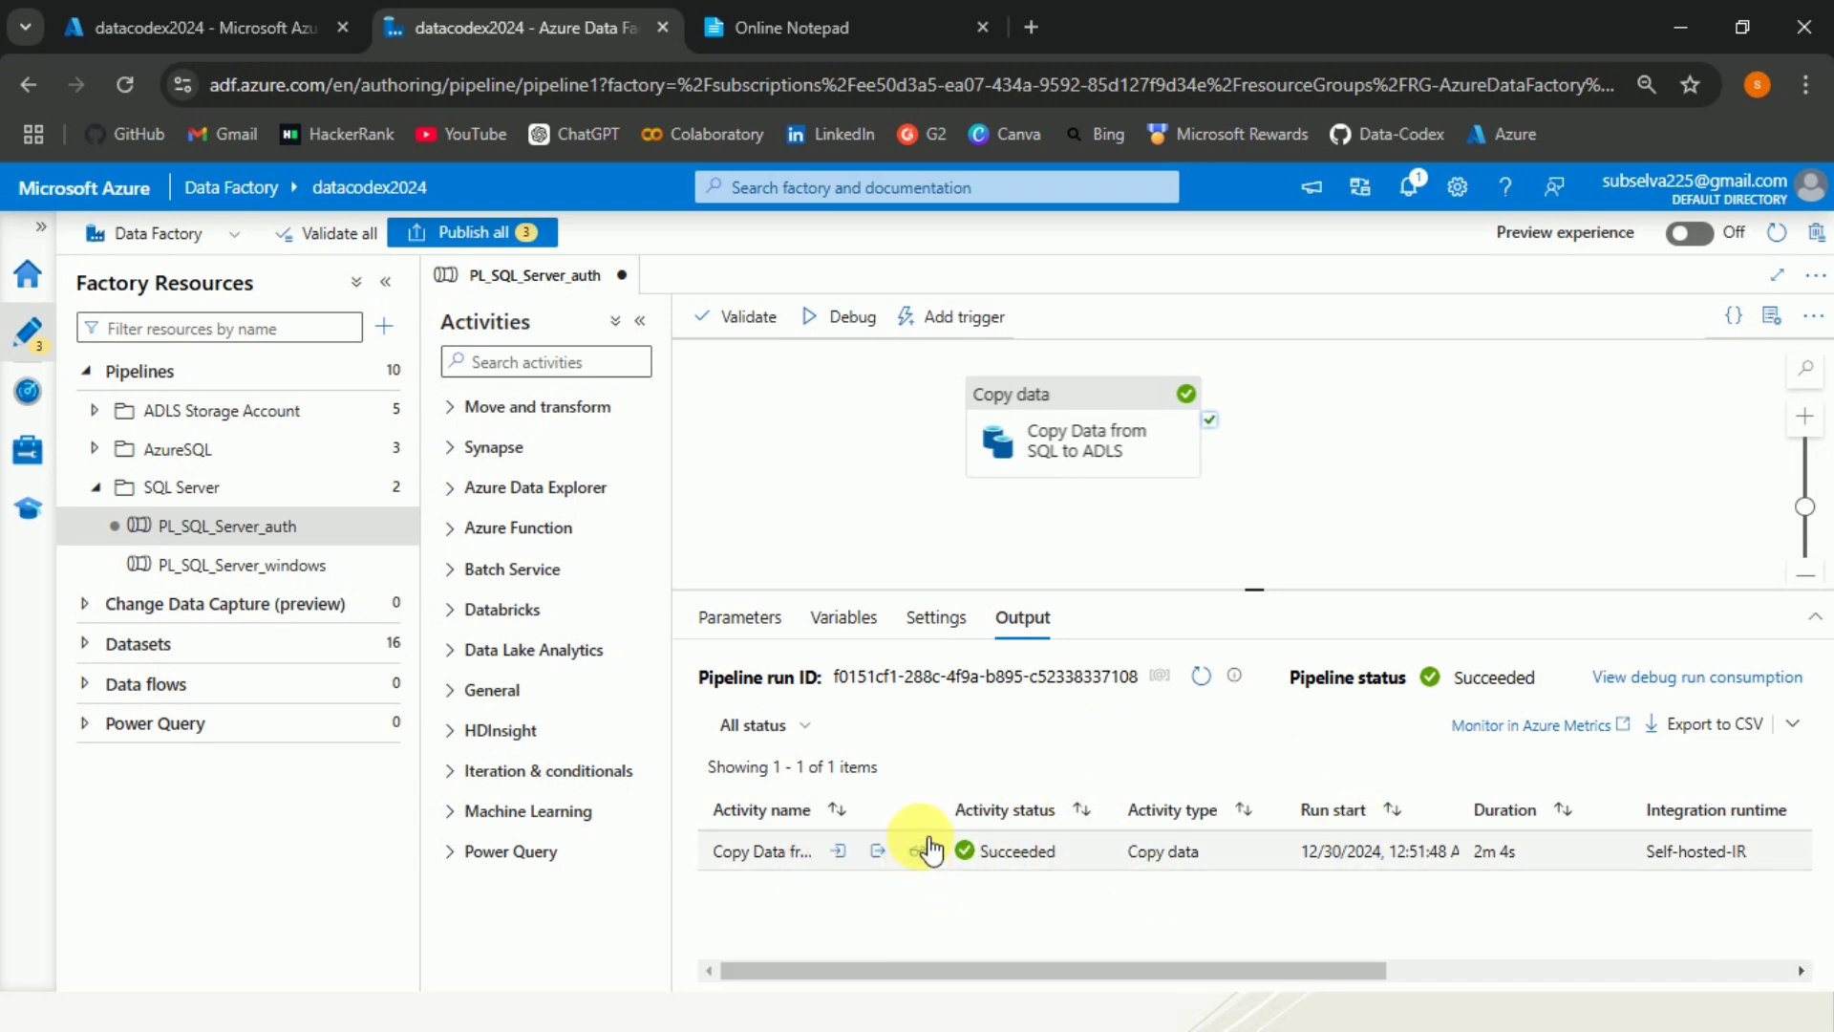
pyautogui.click(920, 850)
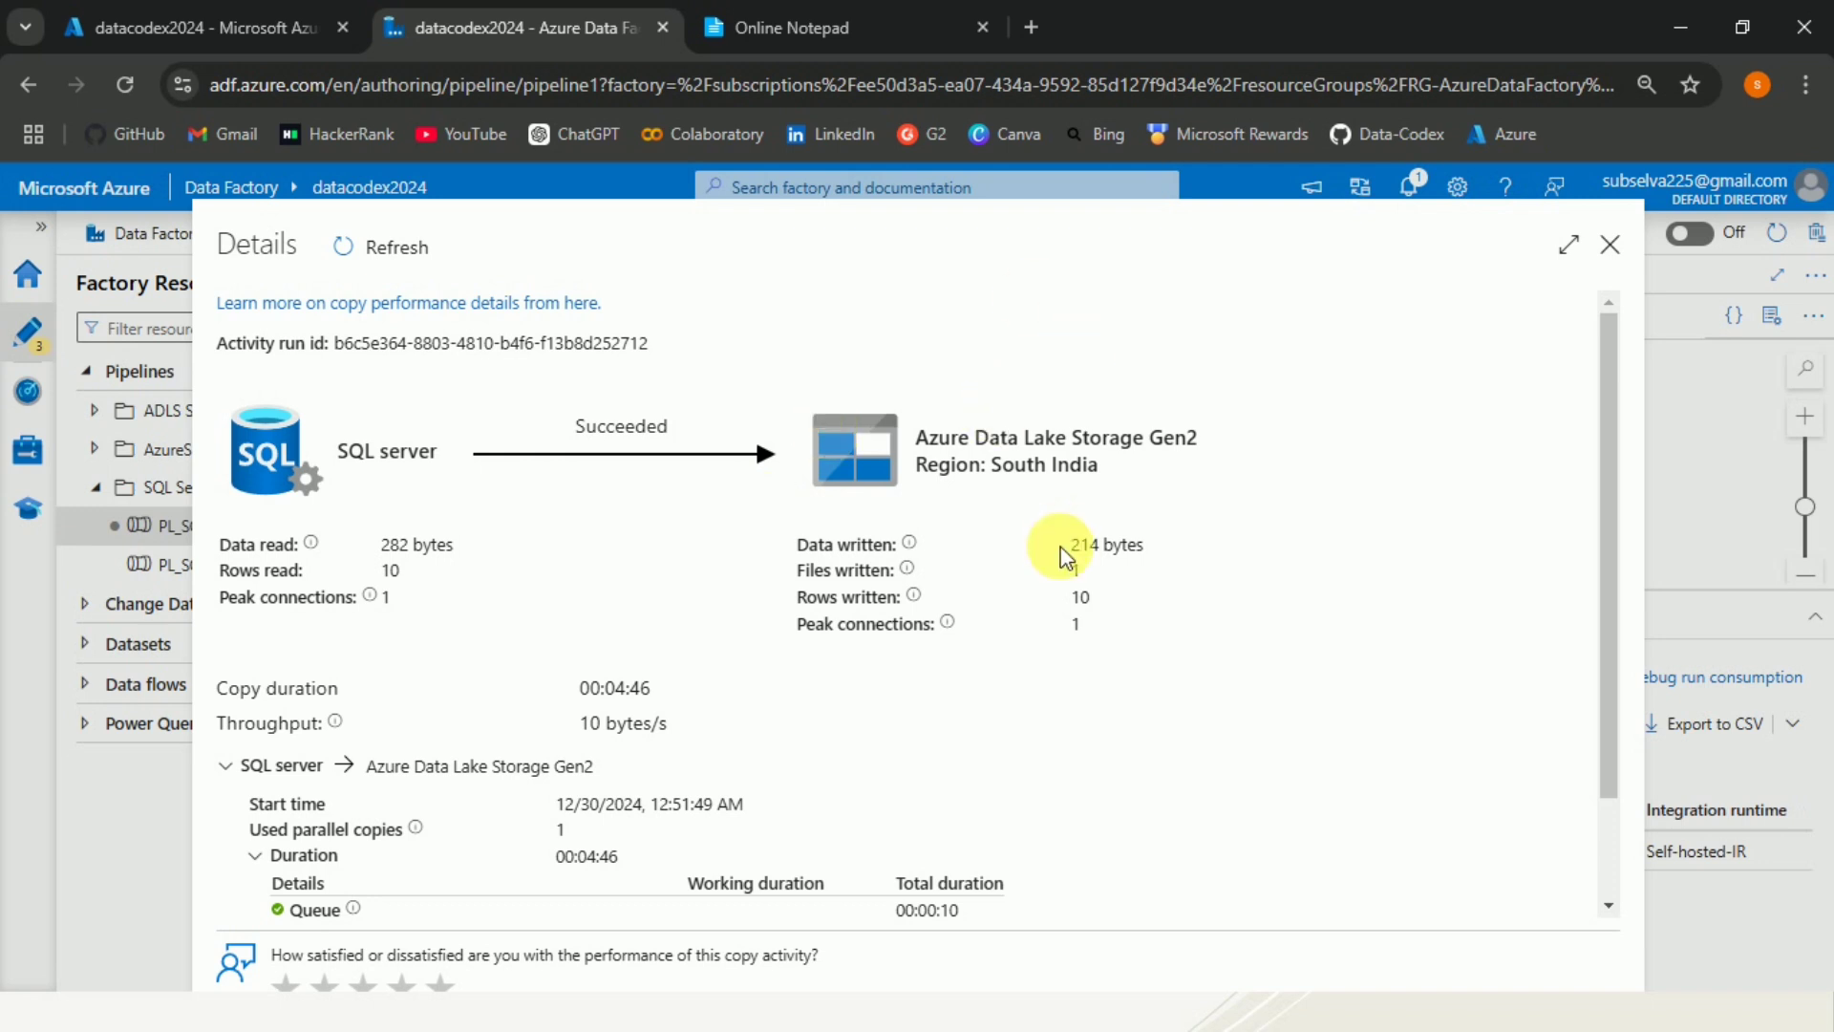
pyautogui.moveTo(1092, 630); pyautogui.dragTo(1222, 679)
pyautogui.click(1222, 680)
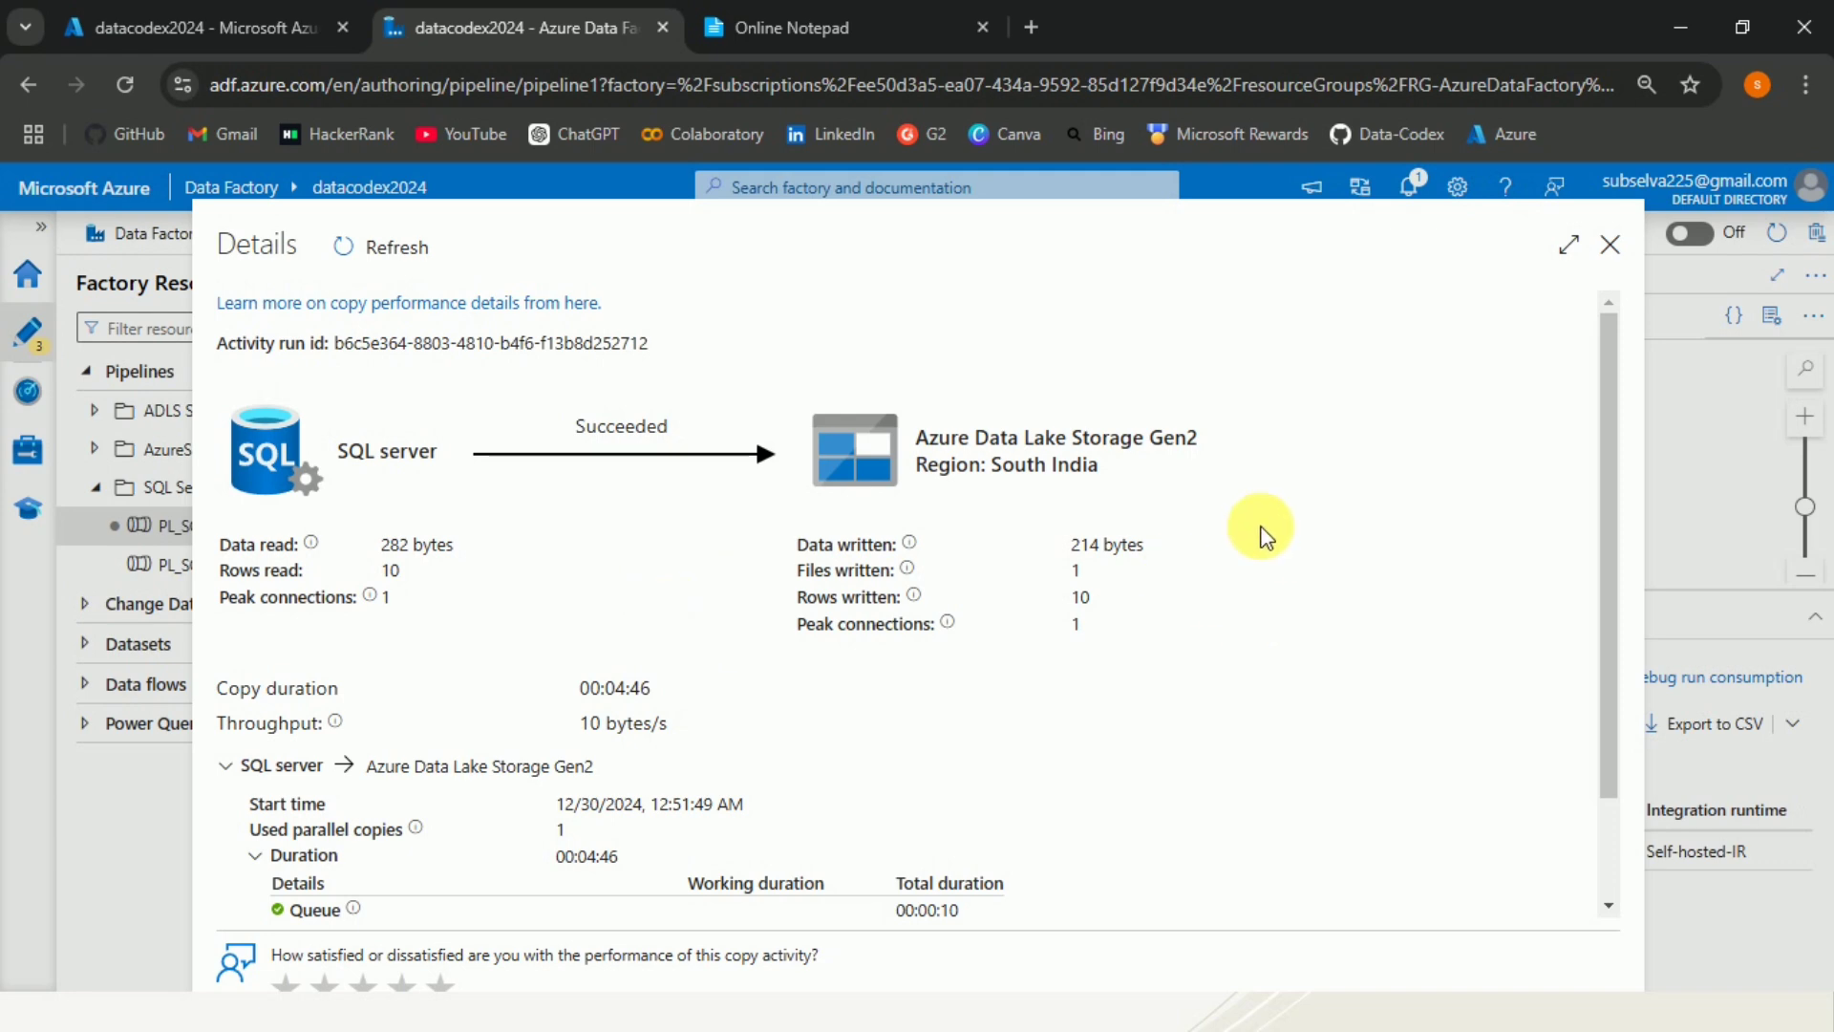
pyautogui.click(1612, 247)
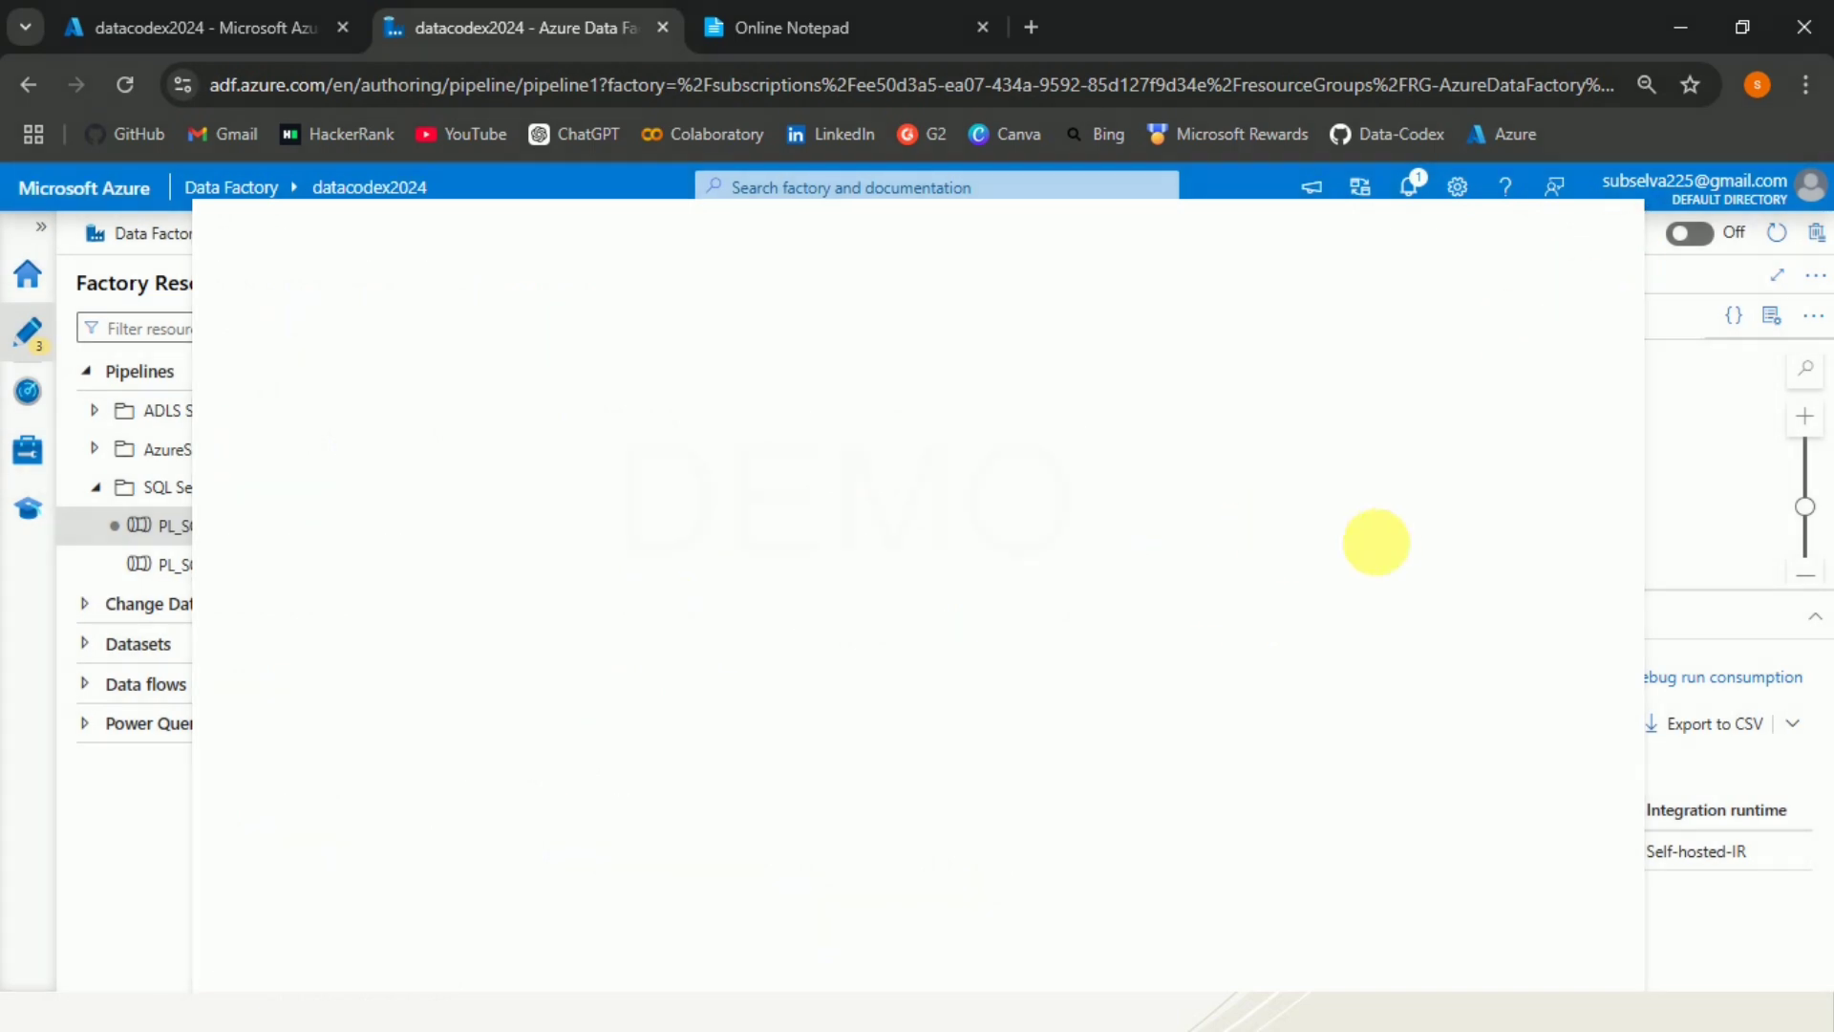